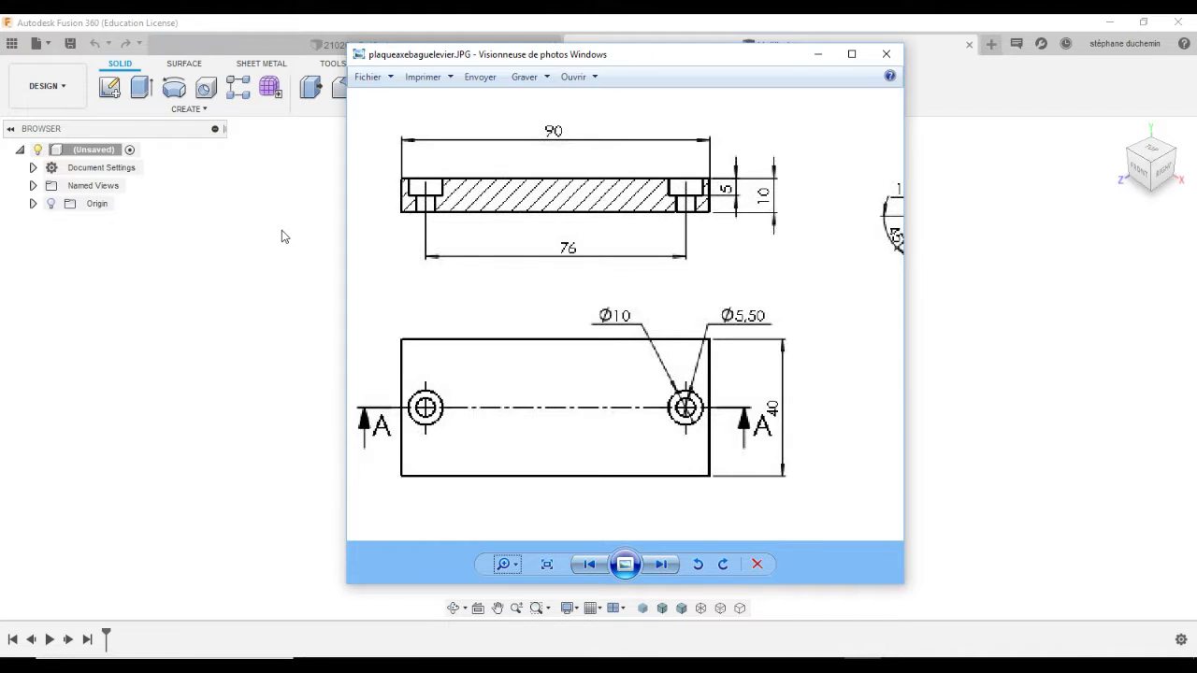
# - Start a sketch on the front plane and draw a center rectangle about 125 mm wide, centred on the origin
pyautogui.click(284, 244)
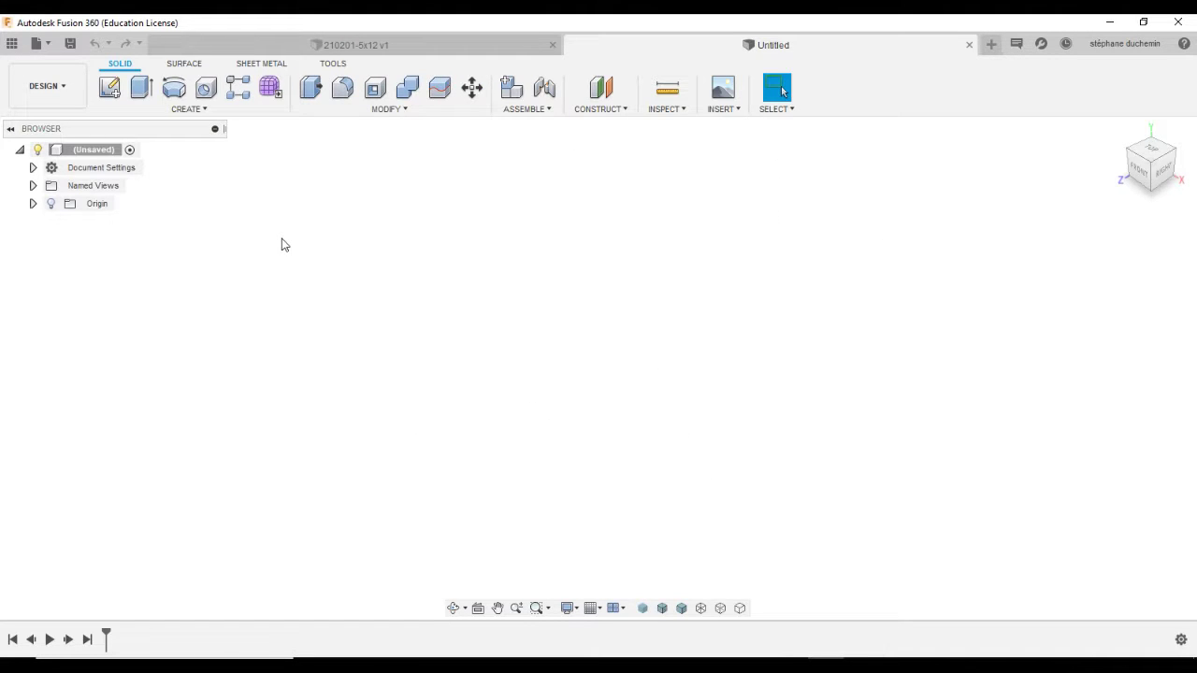
pyautogui.click(107, 86)
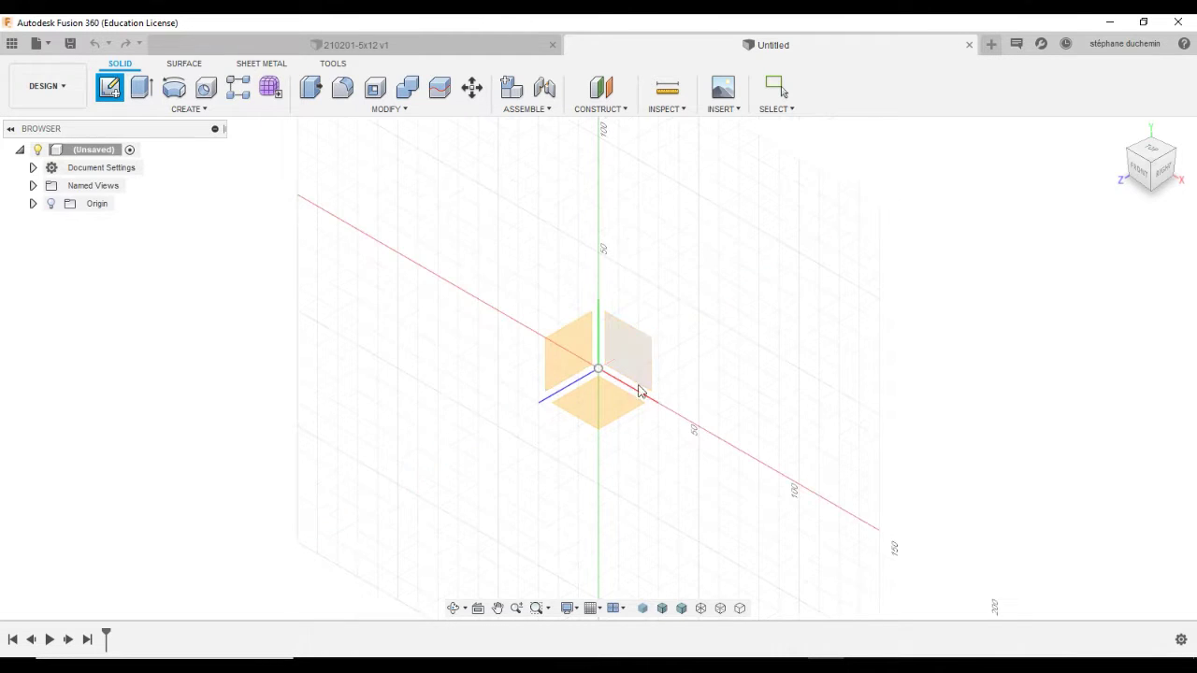
pyautogui.click(630, 357)
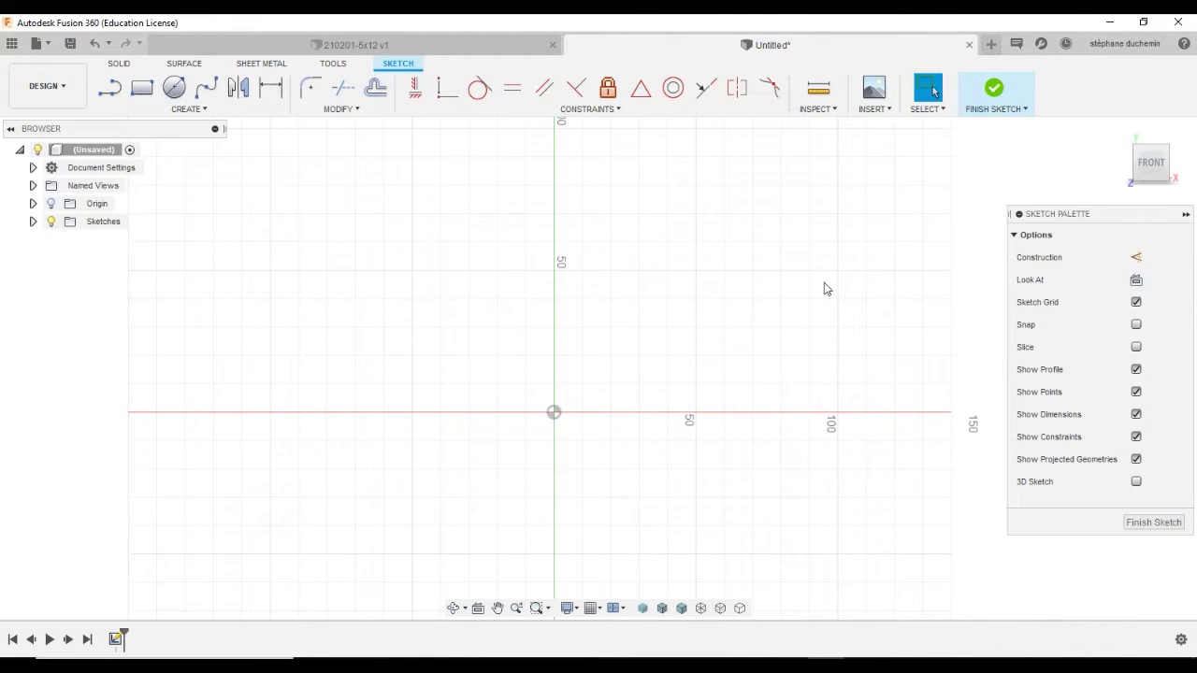
pyautogui.click(159, 108)
pyautogui.moveTo(147, 143)
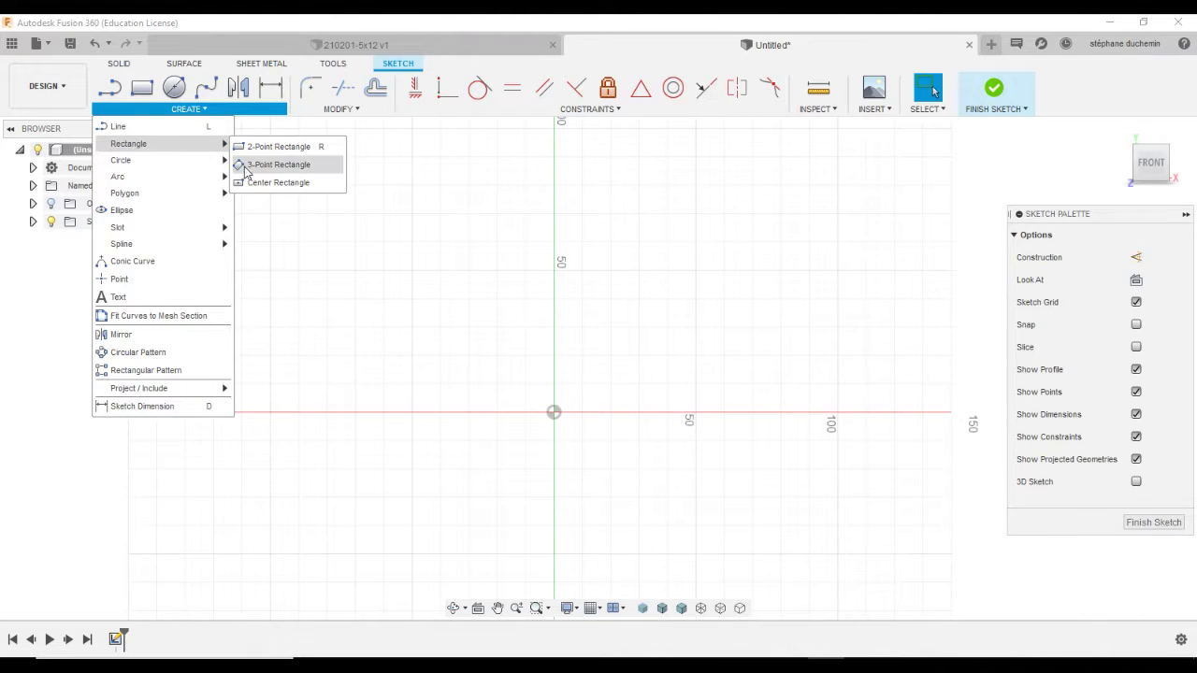
pyautogui.click(257, 182)
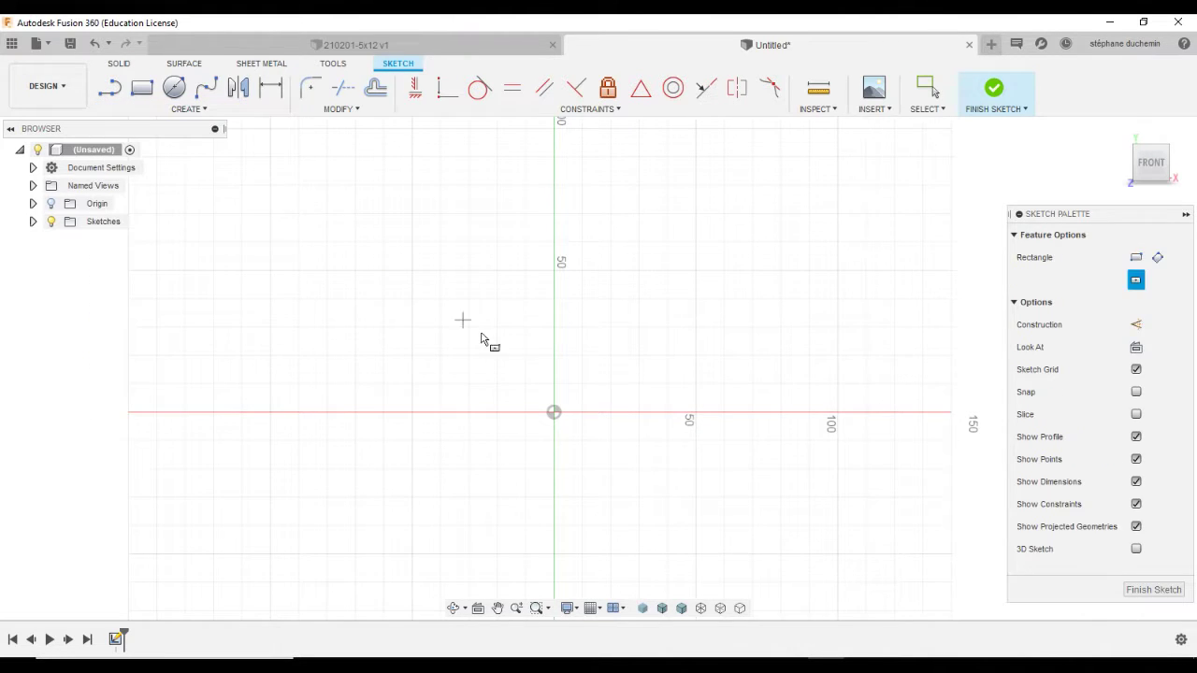
pyautogui.click(565, 411)
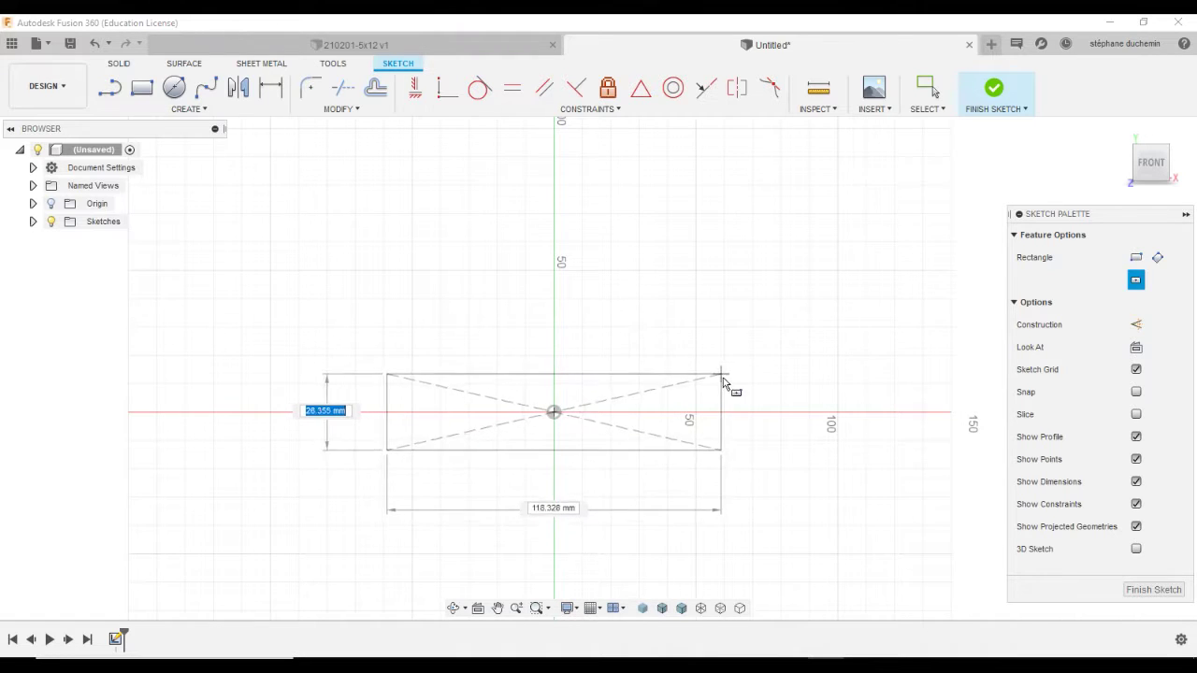
pyautogui.click(732, 326)
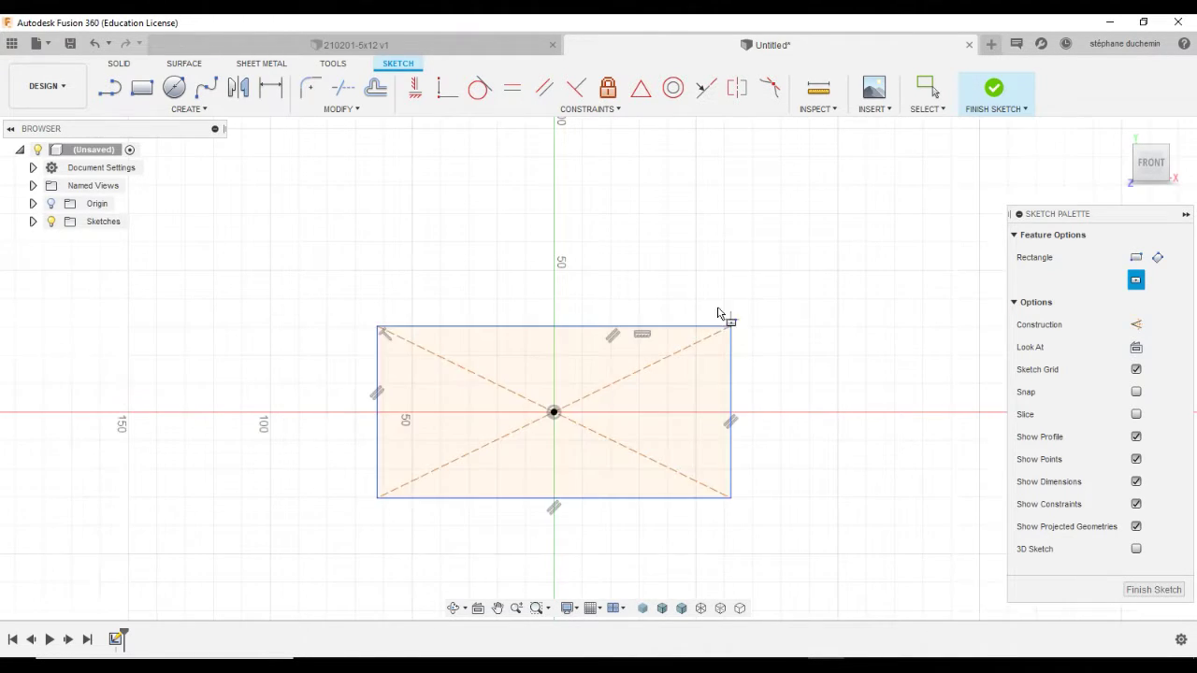
# - Check the plate drawing and dimension the rectangle's width to 90 mm
pyautogui.hotkey('alt', 'Tab')
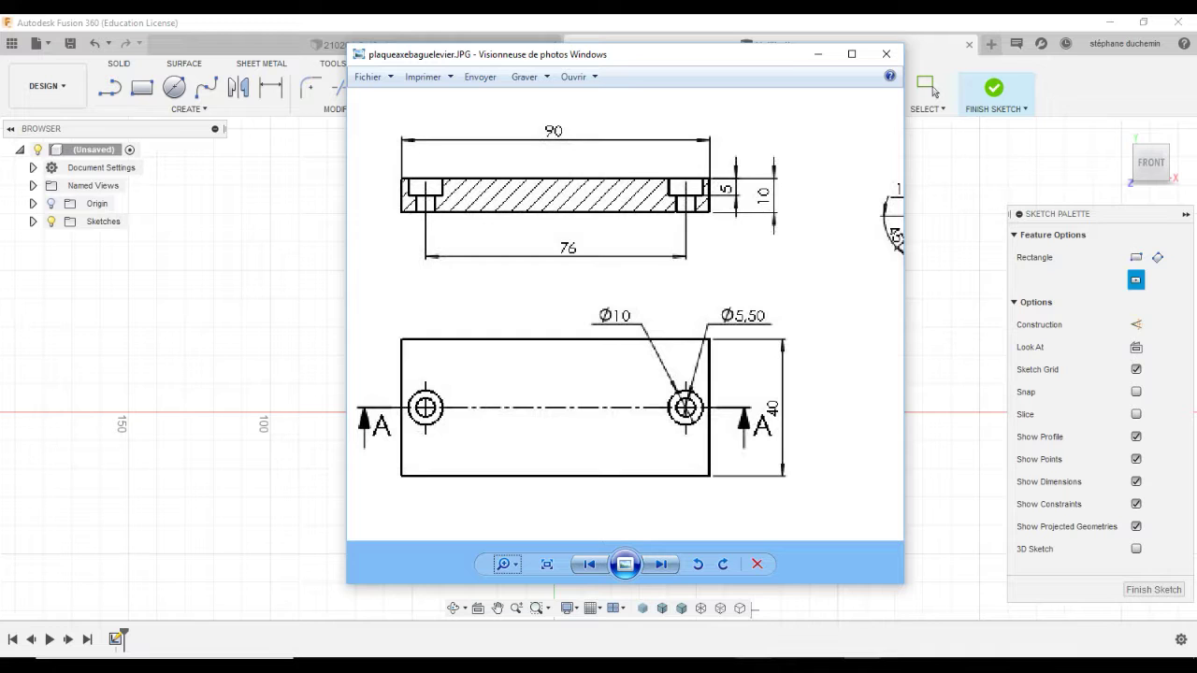
pyautogui.click(761, 608)
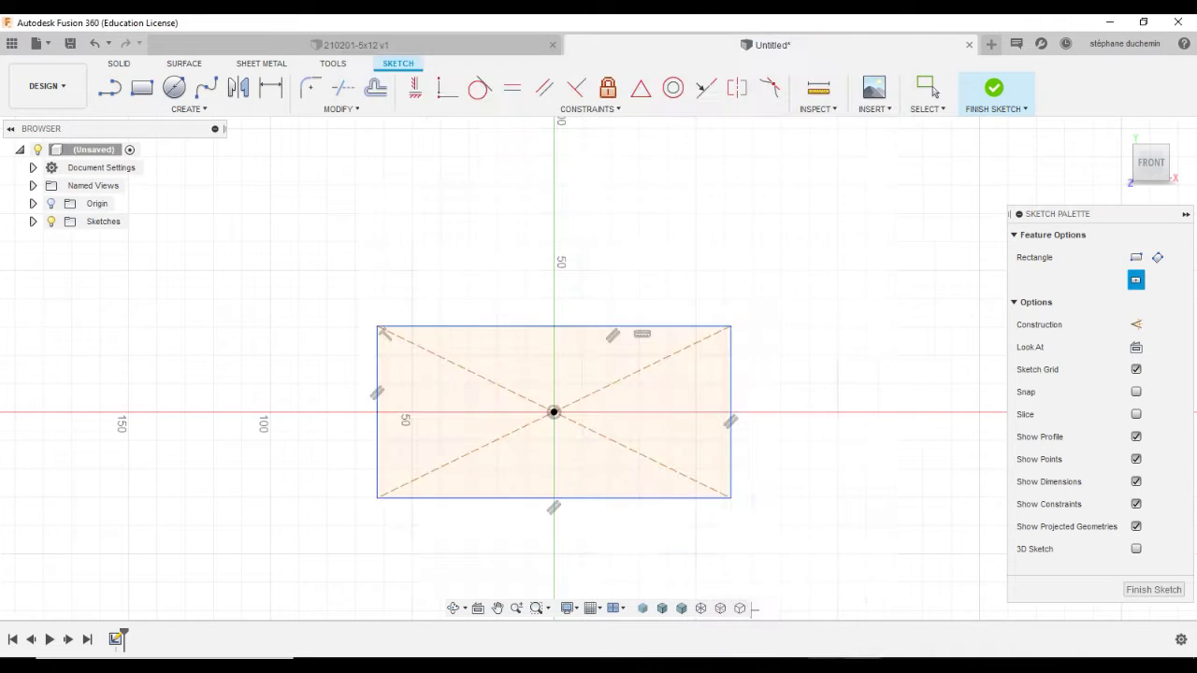
pyautogui.click(522, 328)
pyautogui.press('Escape')
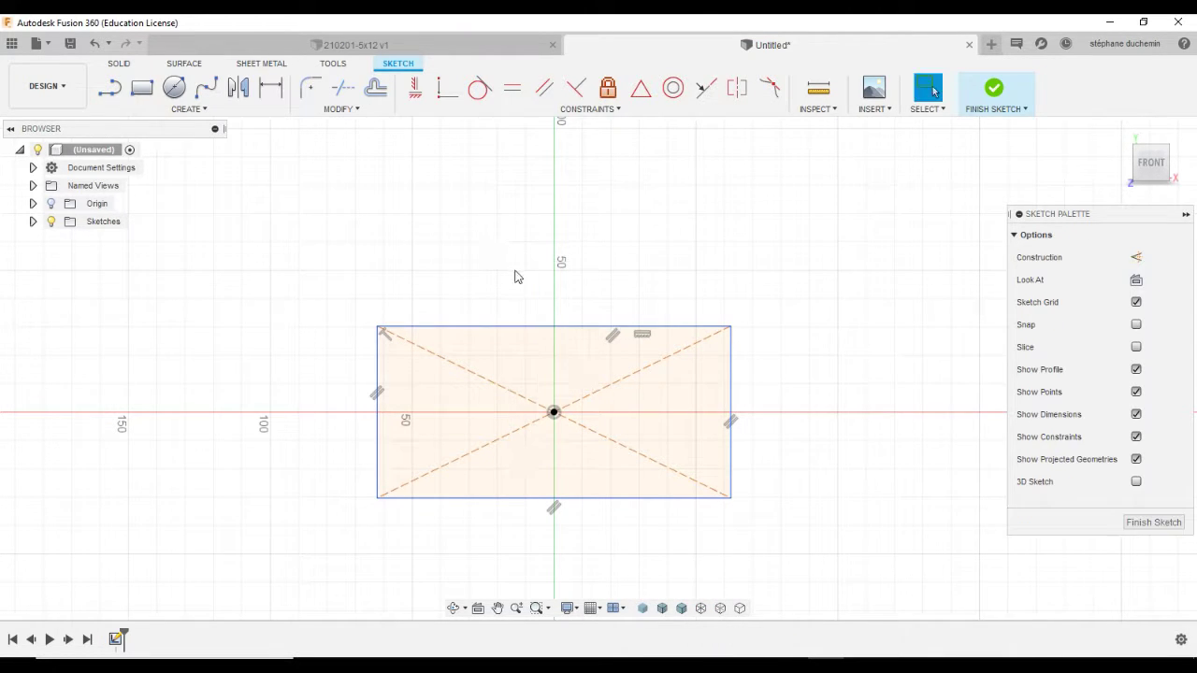
pyautogui.click(271, 87)
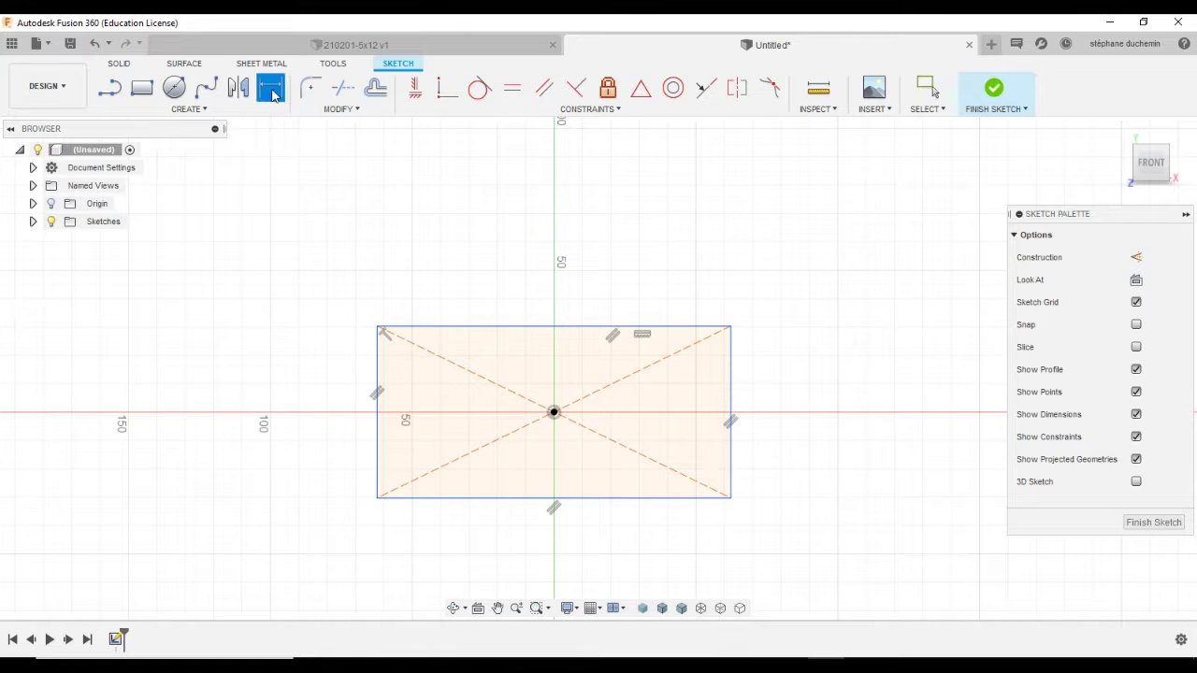
pyautogui.click(531, 328)
pyautogui.click(521, 273)
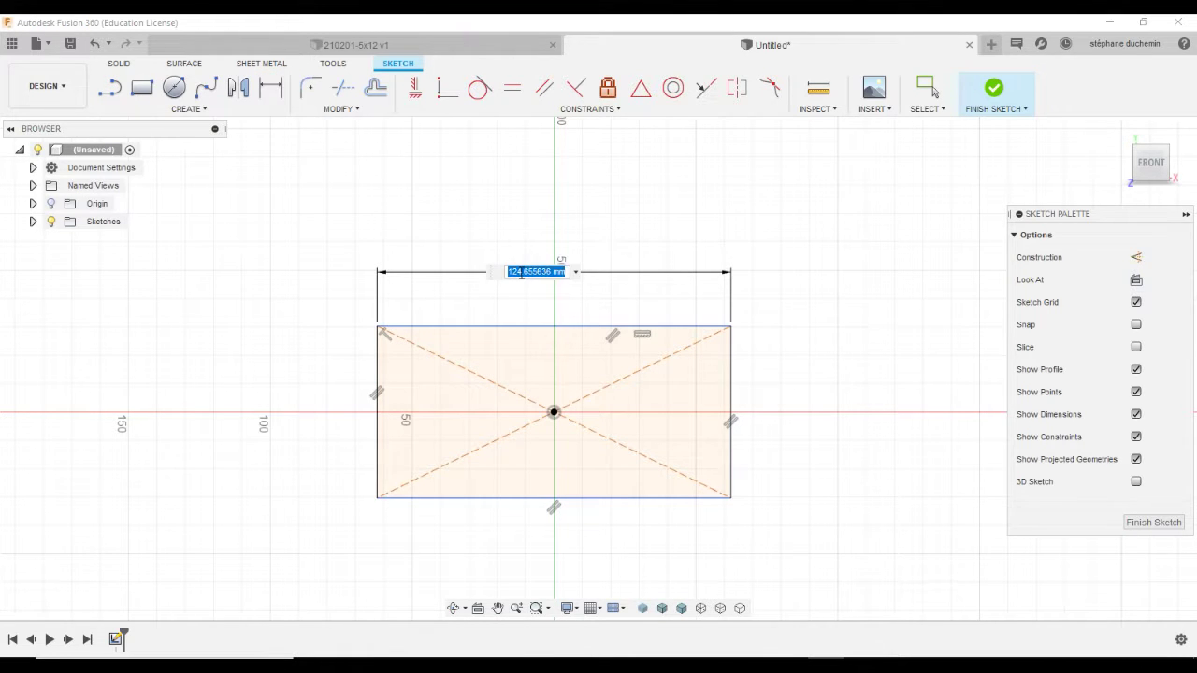
pyautogui.write('90')
pyautogui.press('Return')
# - Dimension the rectangle's height to 40 mm and finish the sketch
pyautogui.click(682, 384)
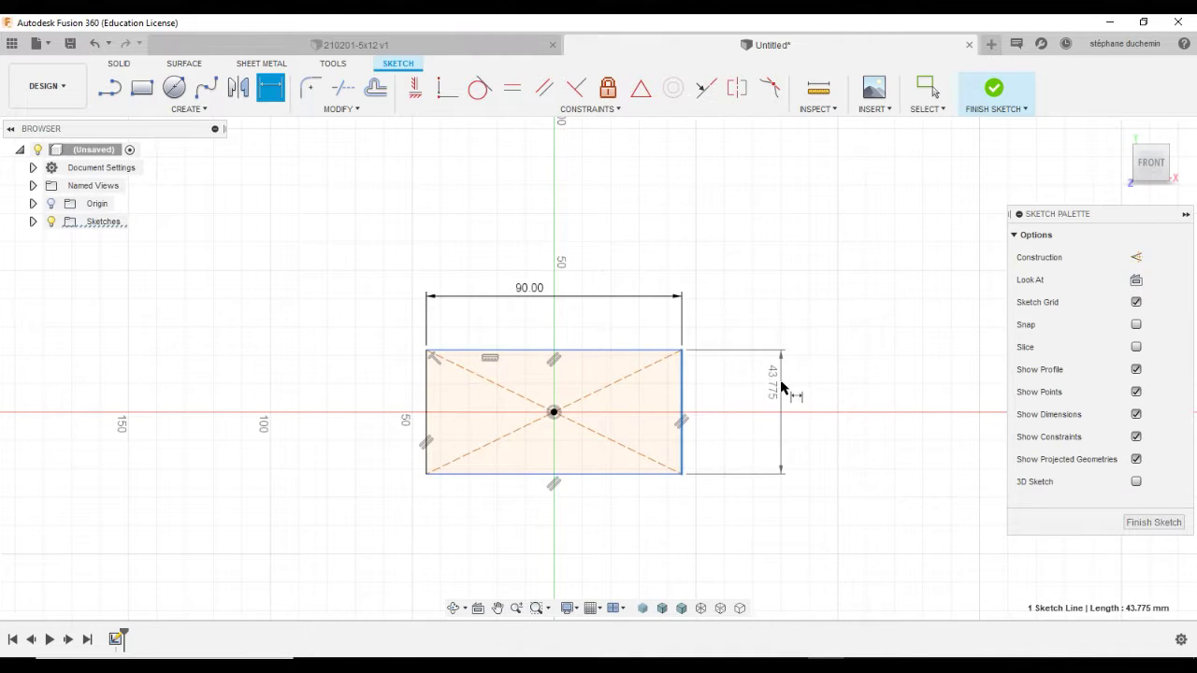
pyautogui.click(786, 389)
pyautogui.write('40')
pyautogui.press('Return')
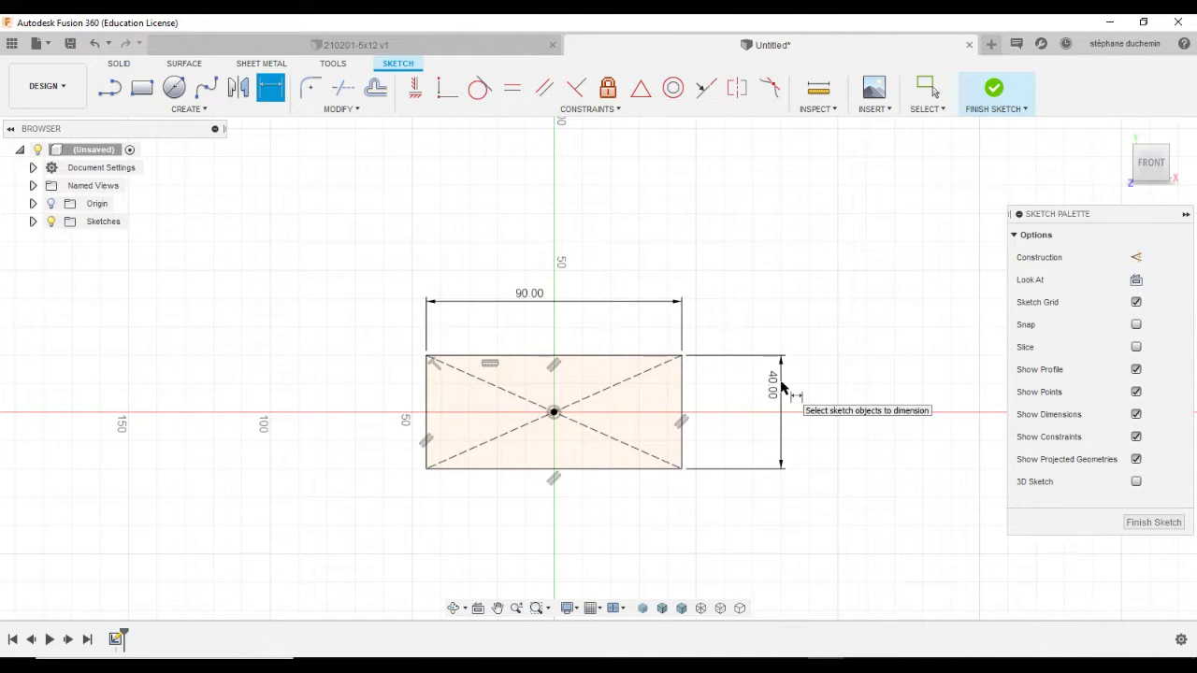
pyautogui.click(995, 91)
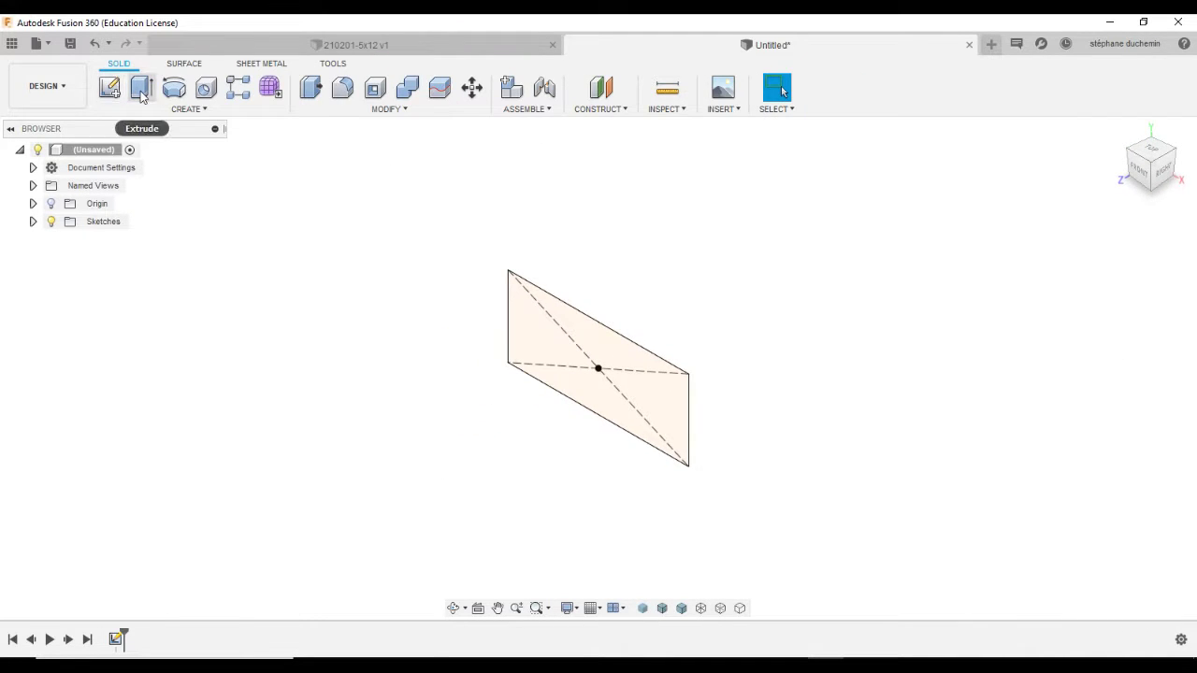
# - Extrude the rectangular profile 10 mm toward the front as a new body
pyautogui.click(141, 93)
pyautogui.click(536, 349)
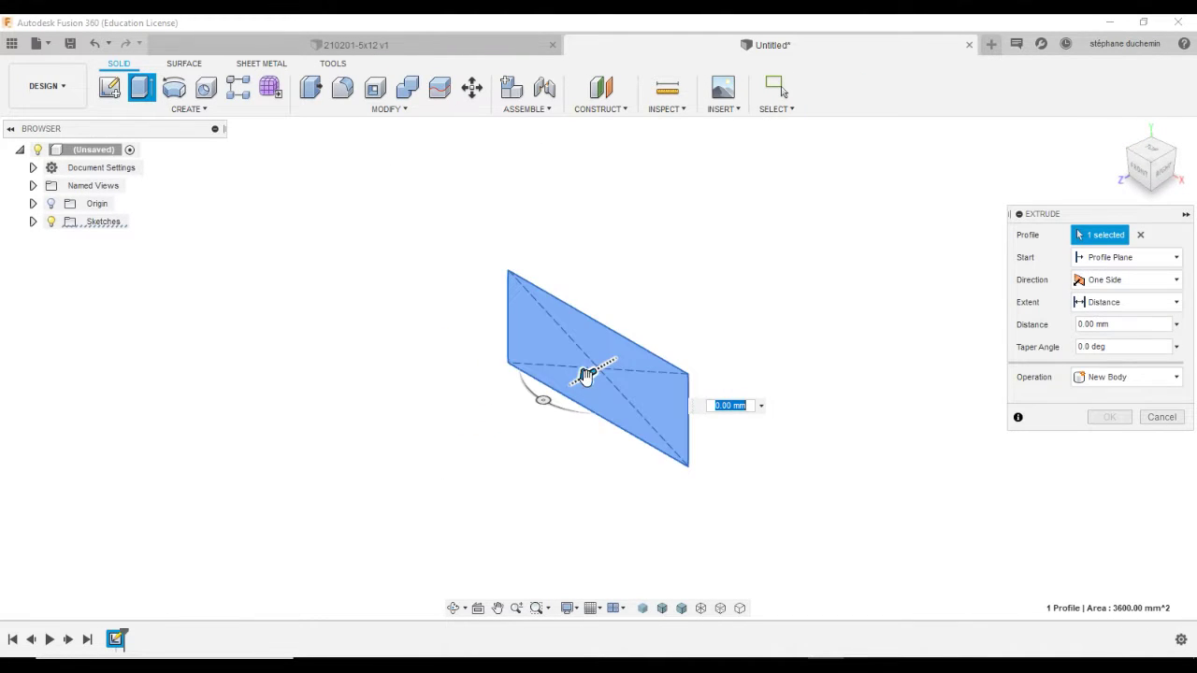
pyautogui.moveTo(585, 374); pyautogui.dragTo(570, 396)
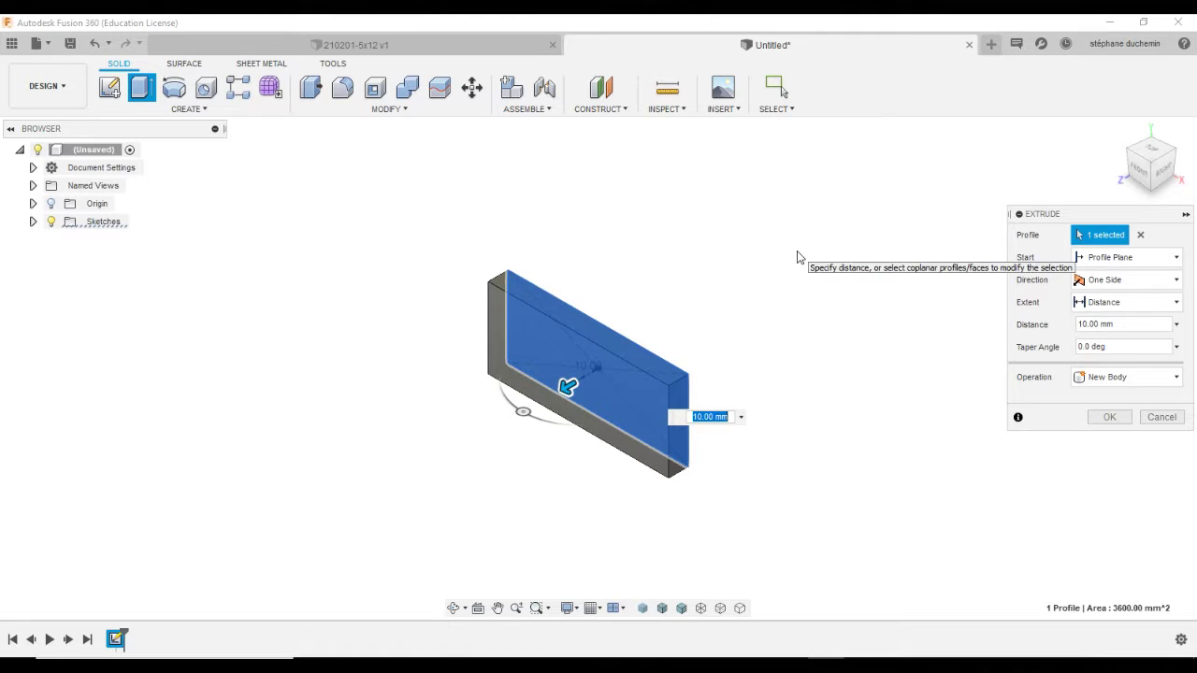
pyautogui.press('Return')
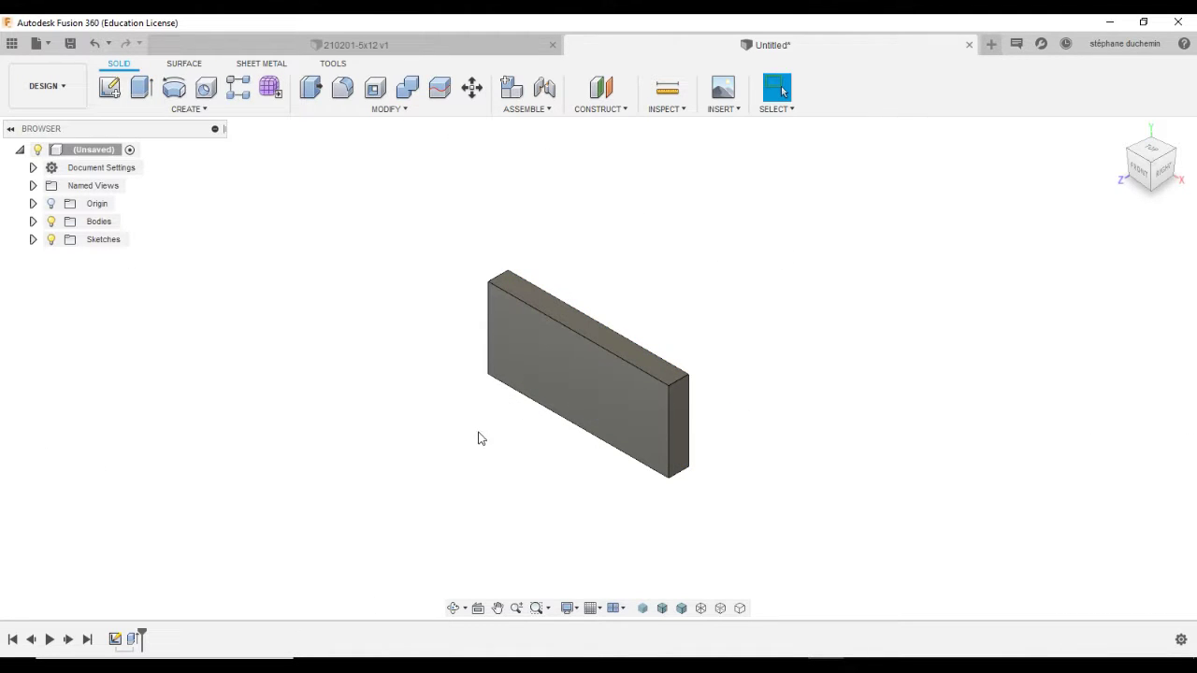
# - Start a Hole on the plate's large front face and position it just inside the left short edge
pyautogui.keyDown('shift'); pyautogui.moveTo(479, 438); pyautogui.dragTo(454, 356, button='middle'); pyautogui.keyUp('shift')
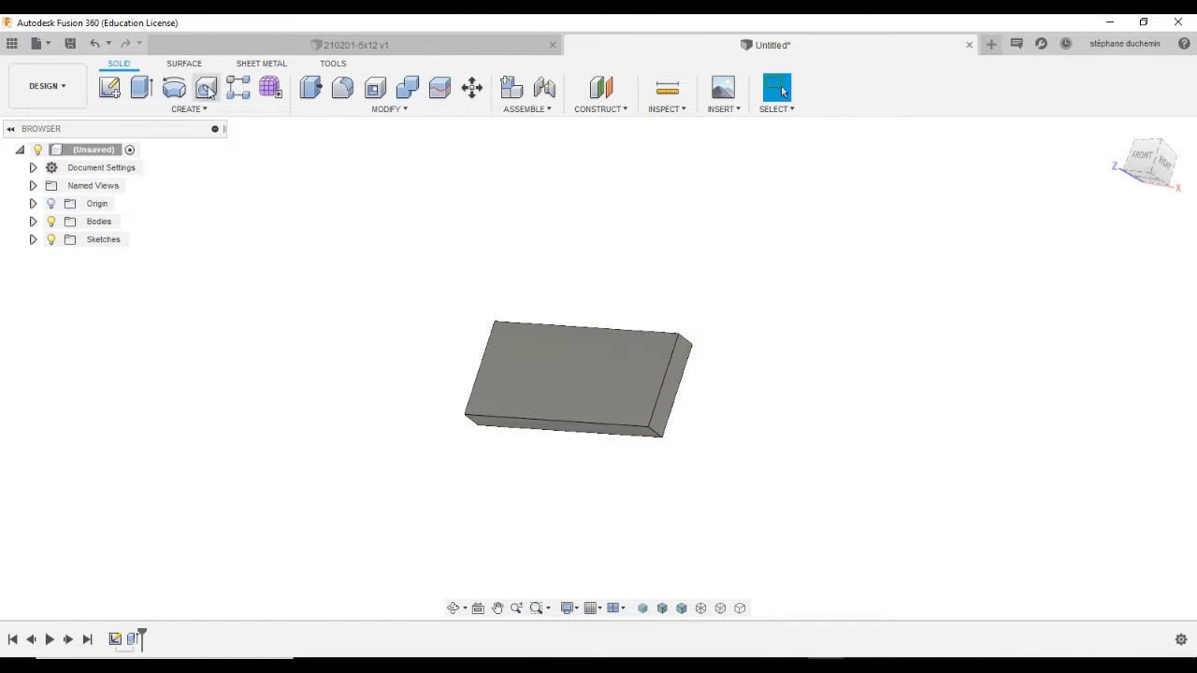
pyautogui.press('h')
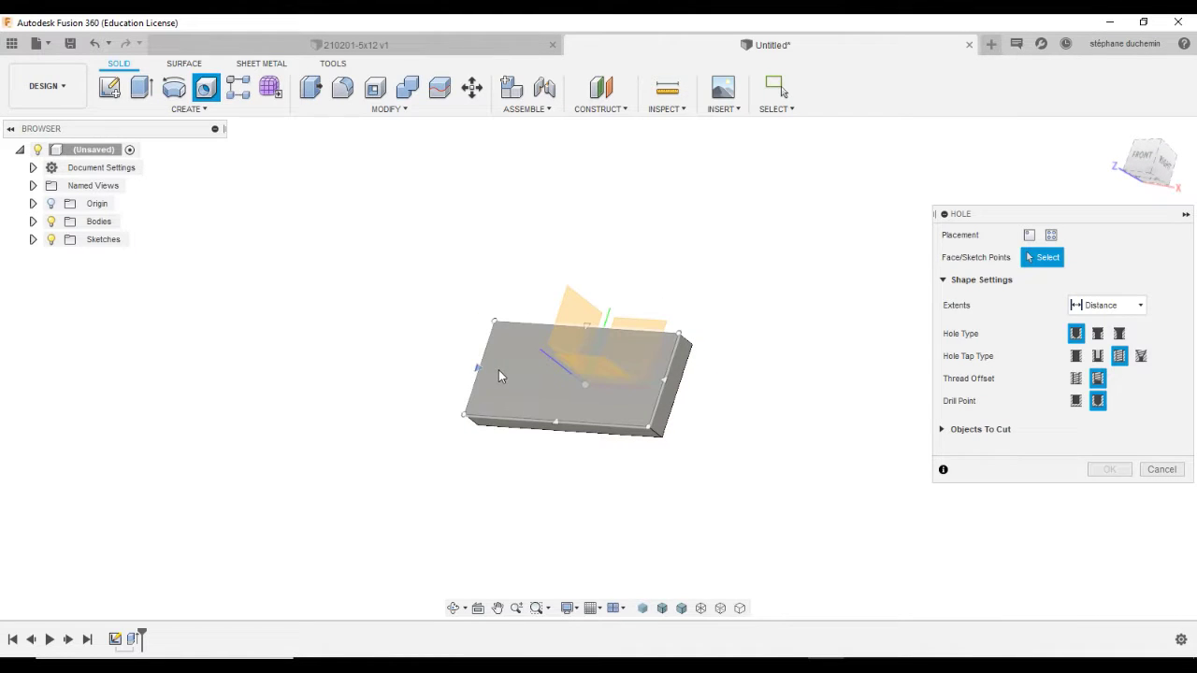
pyautogui.click(498, 370)
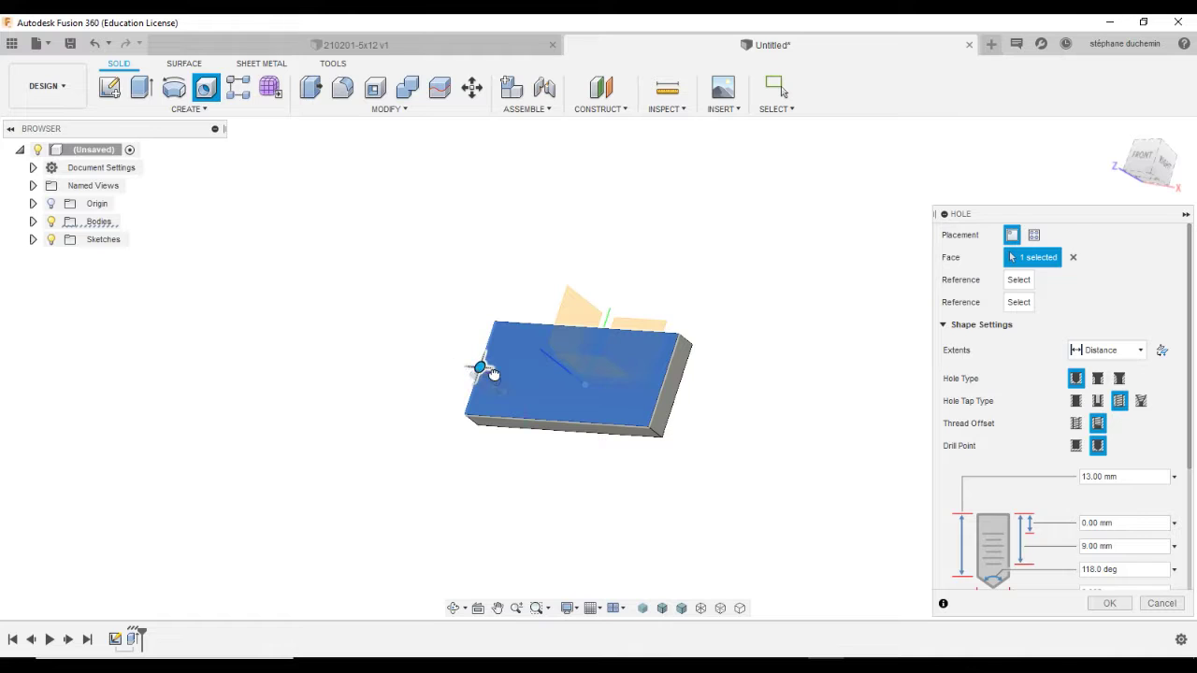
pyautogui.moveTo(480, 368); pyautogui.dragTo(509, 367)
# - Make the hole a simple, untapped counterbore with its extent set to All
pyautogui.click(1099, 379)
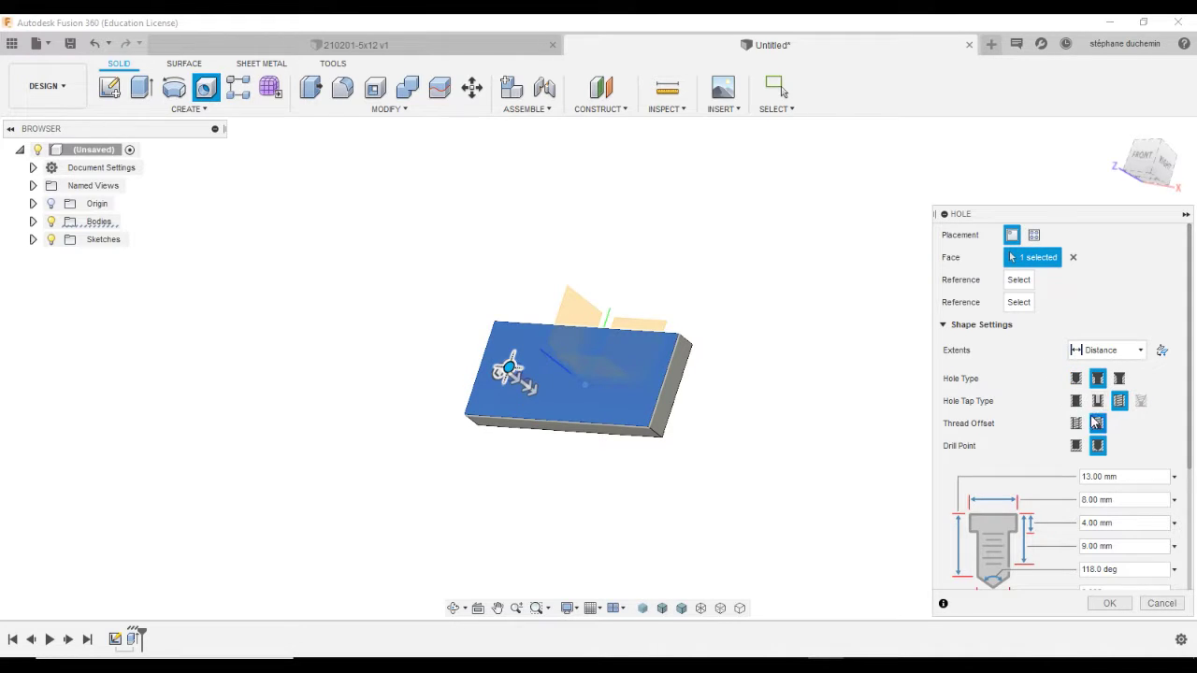
pyautogui.click(1076, 400)
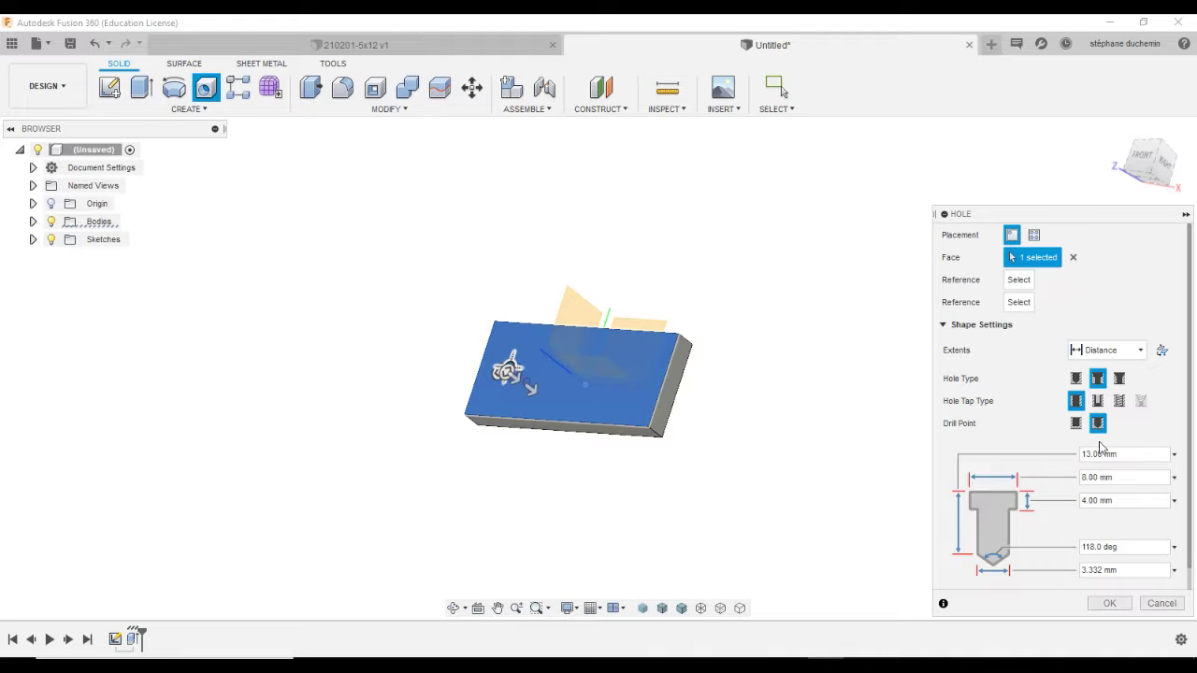
pyautogui.click(1111, 351)
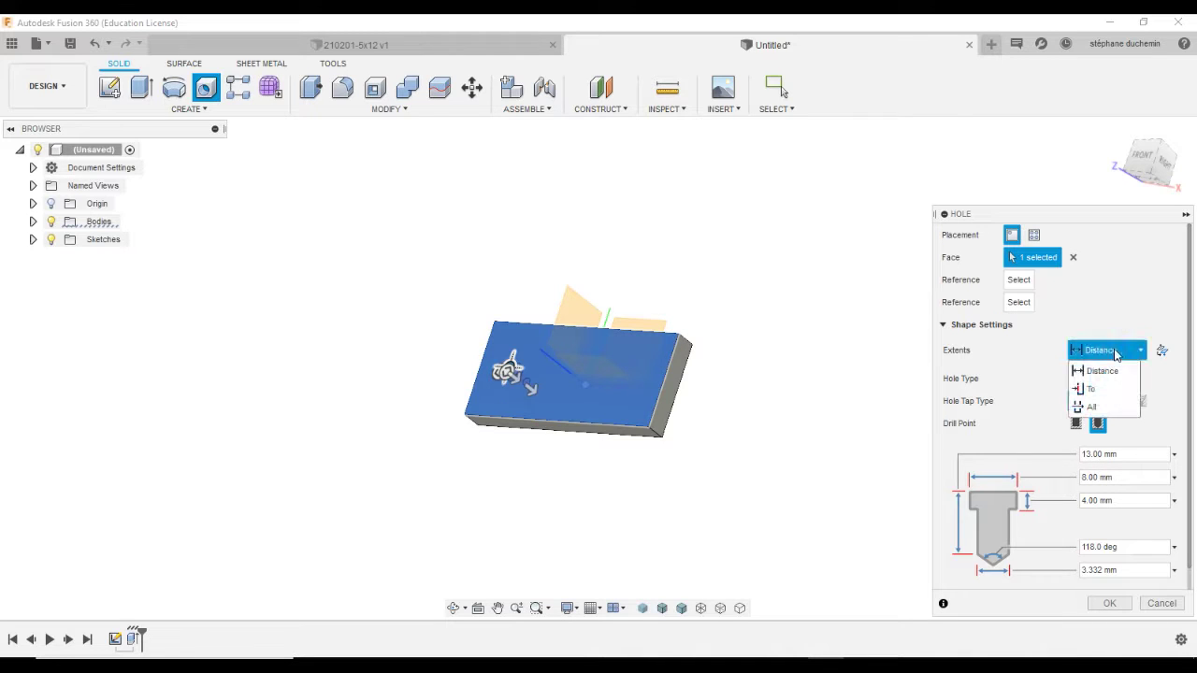
pyautogui.click(1091, 408)
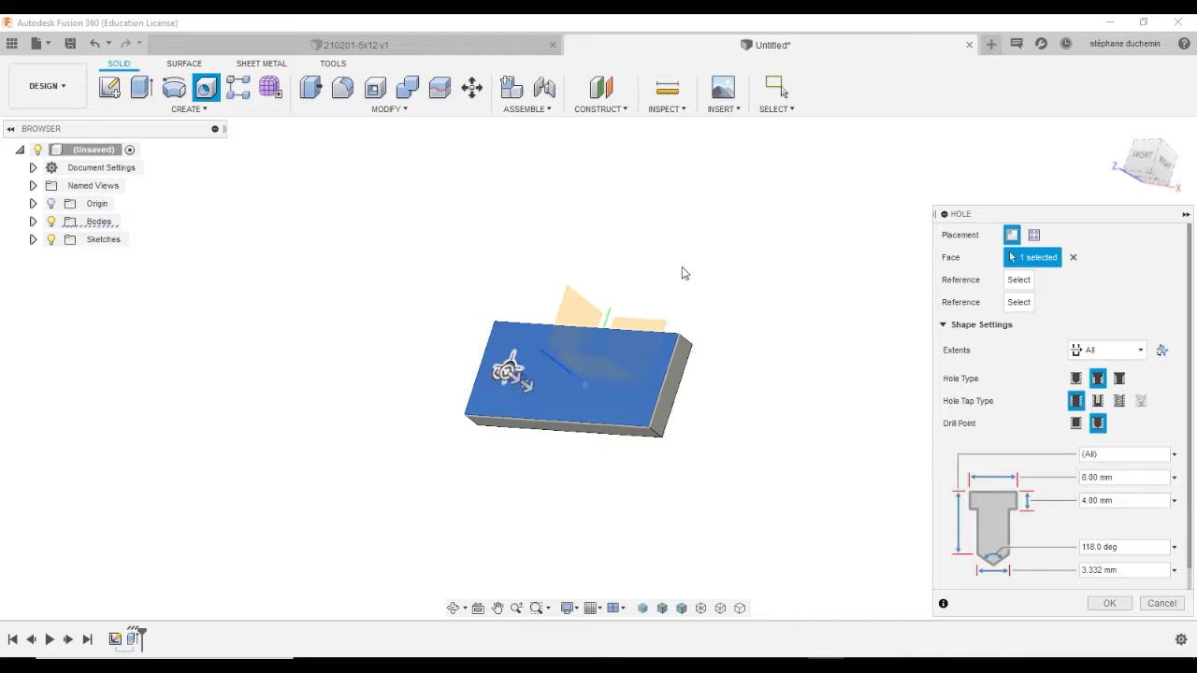
# - Check the plate drawing and set the counterbore diameter to 10 mm, the hole diameter to 5.5 mm and the counterbore depth to 5 mm
pyautogui.click(868, 652)
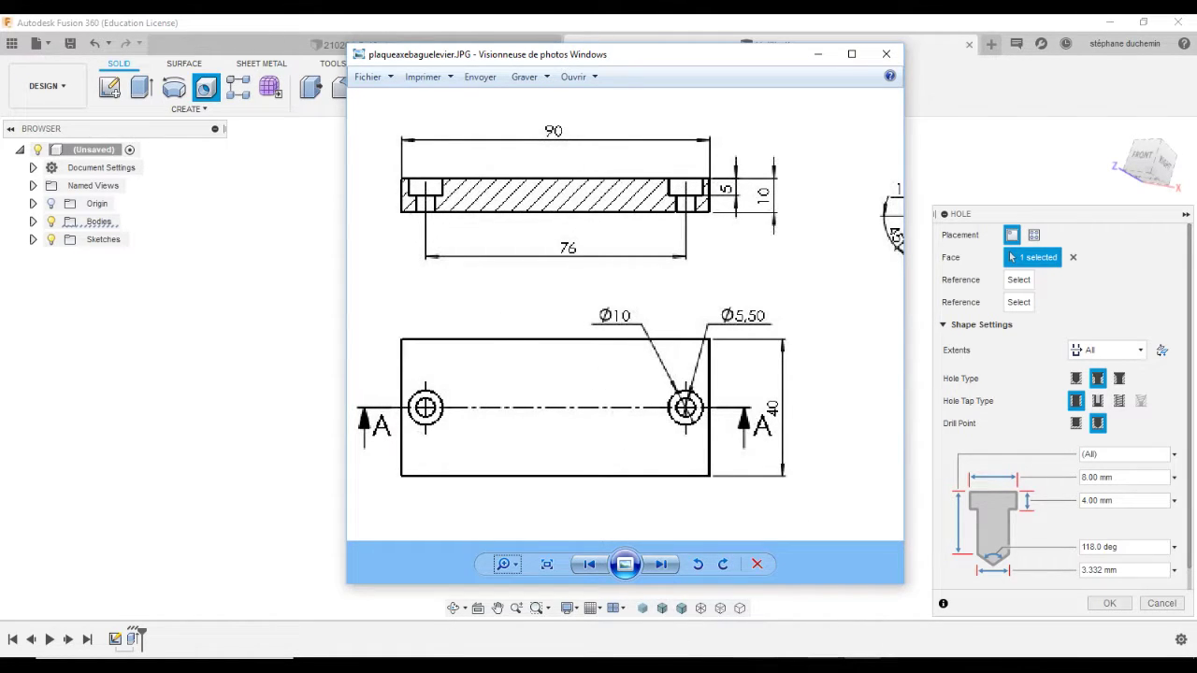
pyautogui.click(828, 608)
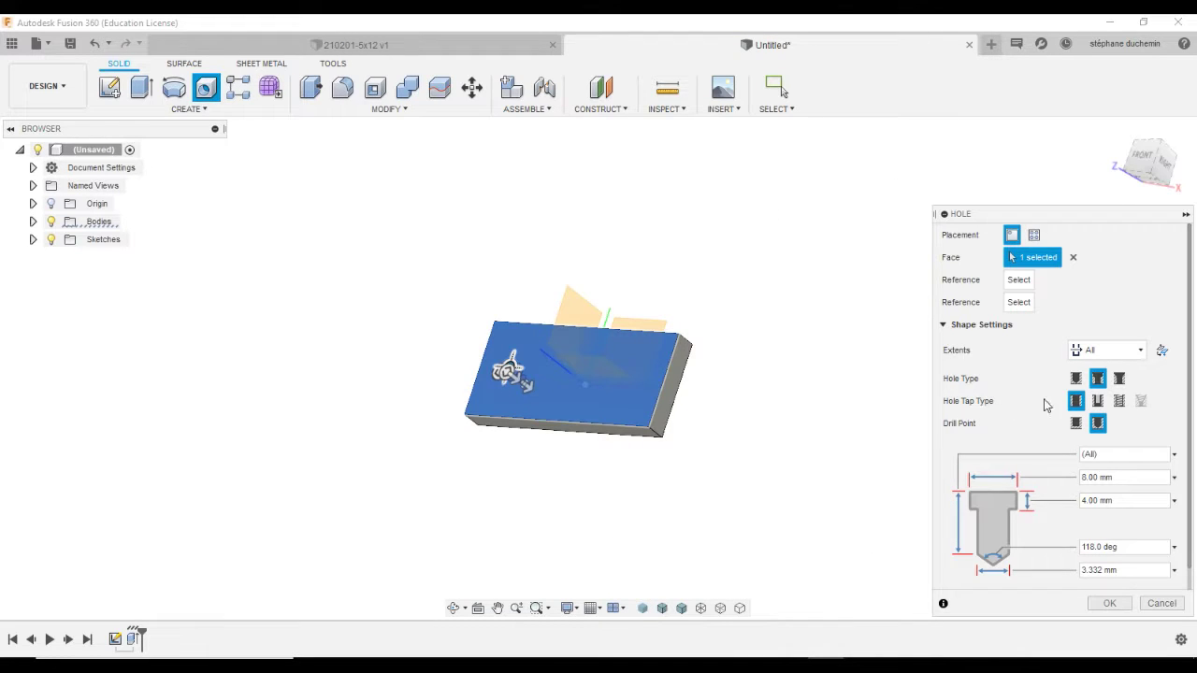
pyautogui.click(1128, 478)
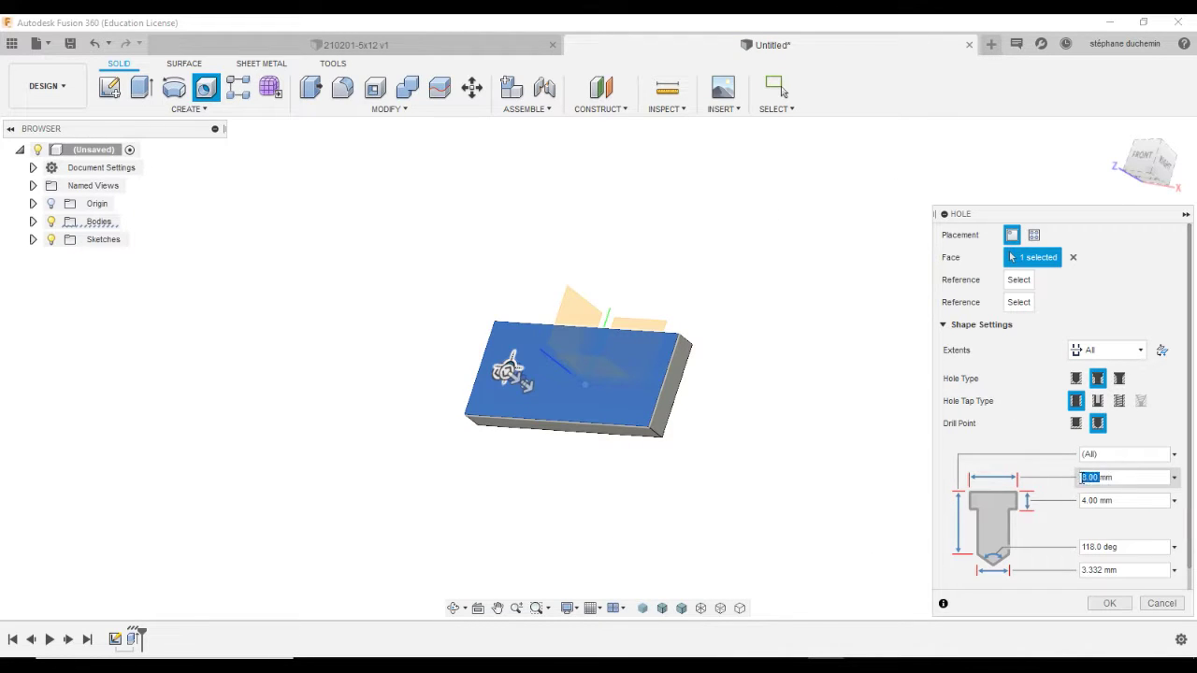
pyautogui.write('10')
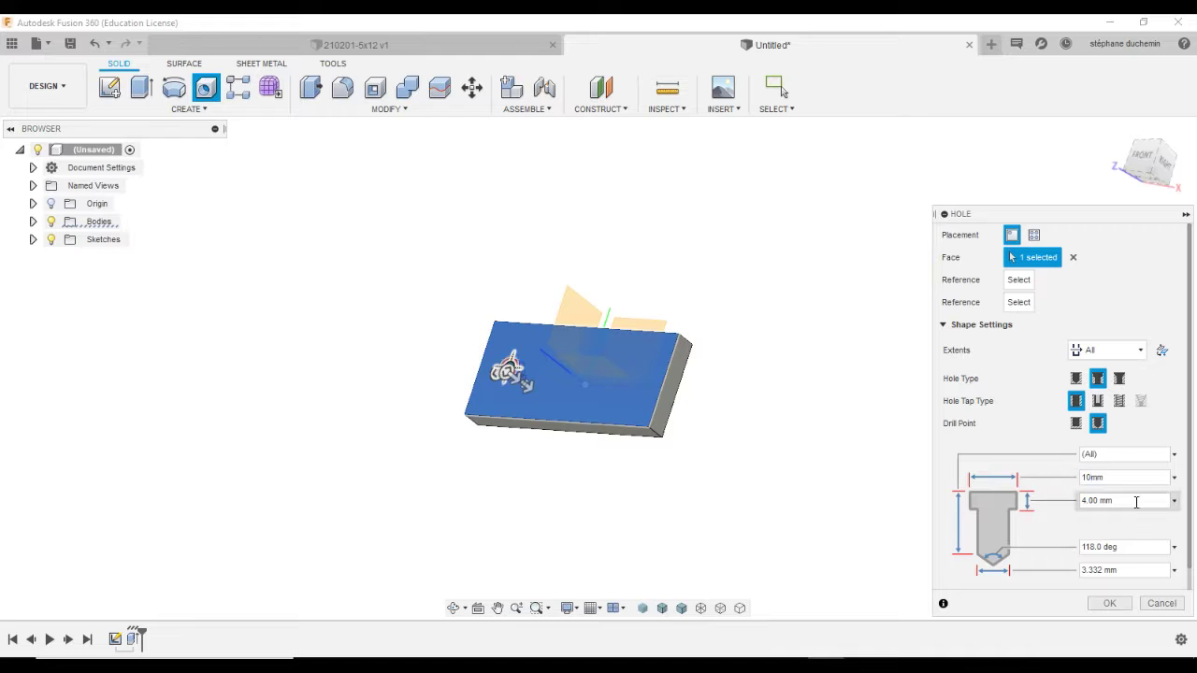
pyautogui.click(1130, 571)
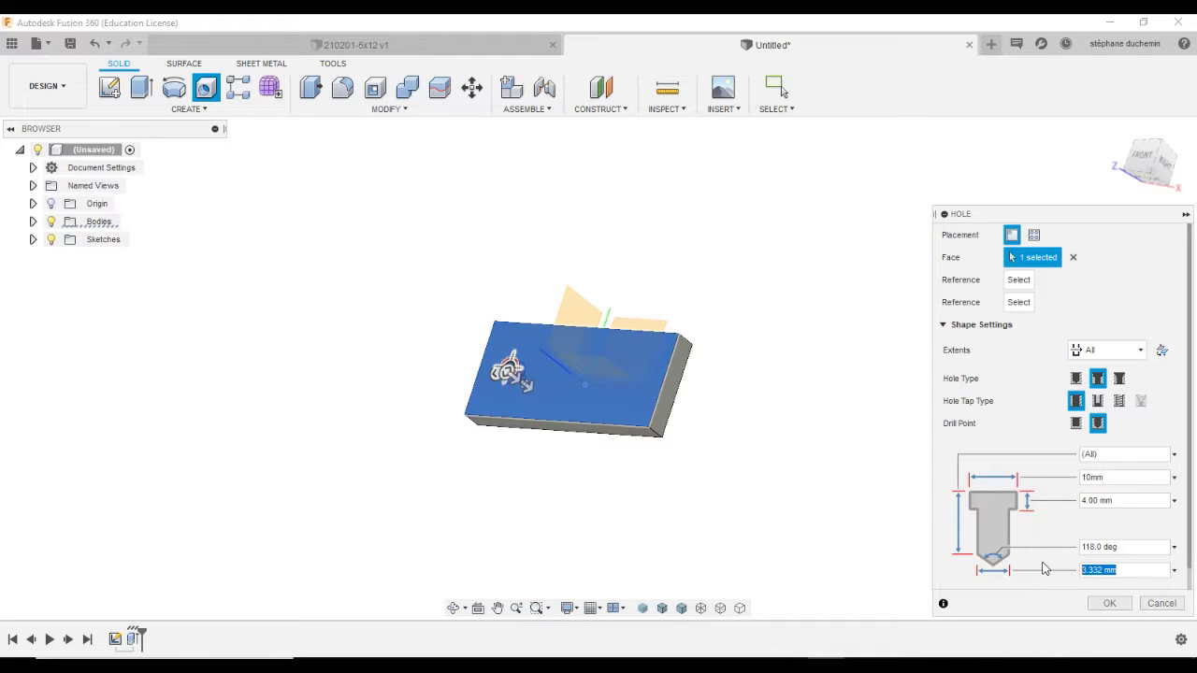
pyautogui.write('5.5')
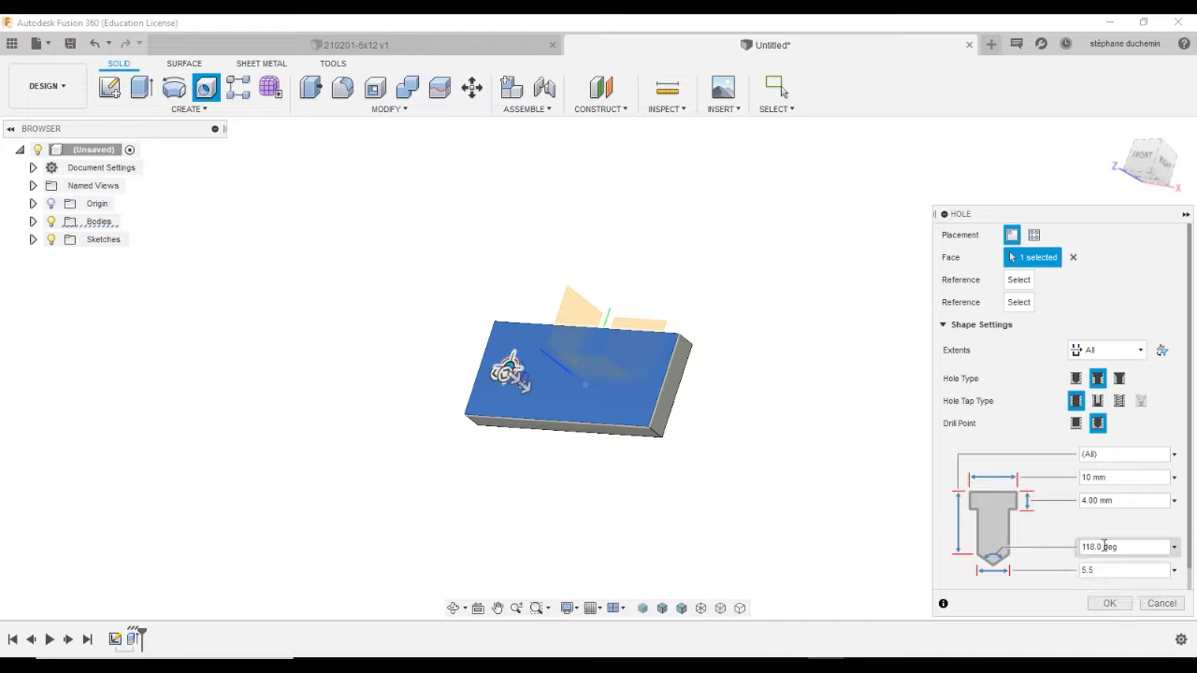
pyautogui.click(1073, 505)
pyautogui.write('5')
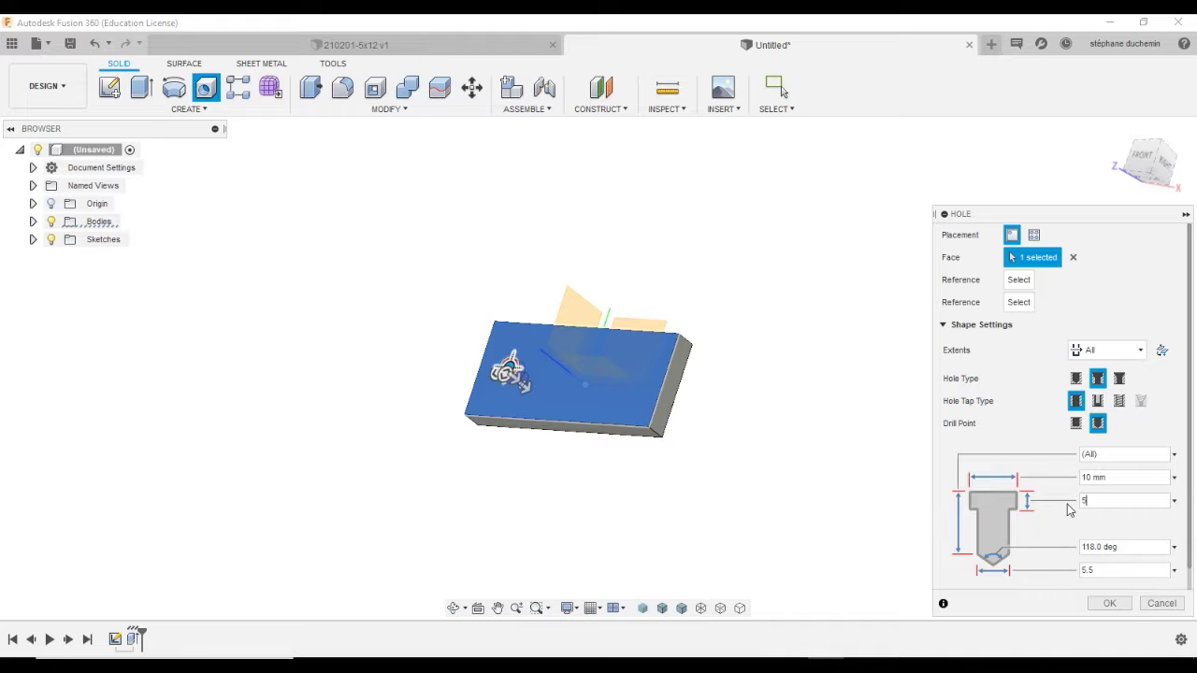
# - Locate the counterbored hole 20 mm from the plate's lower long edge
pyautogui.scroll(-1, 1192, 421)
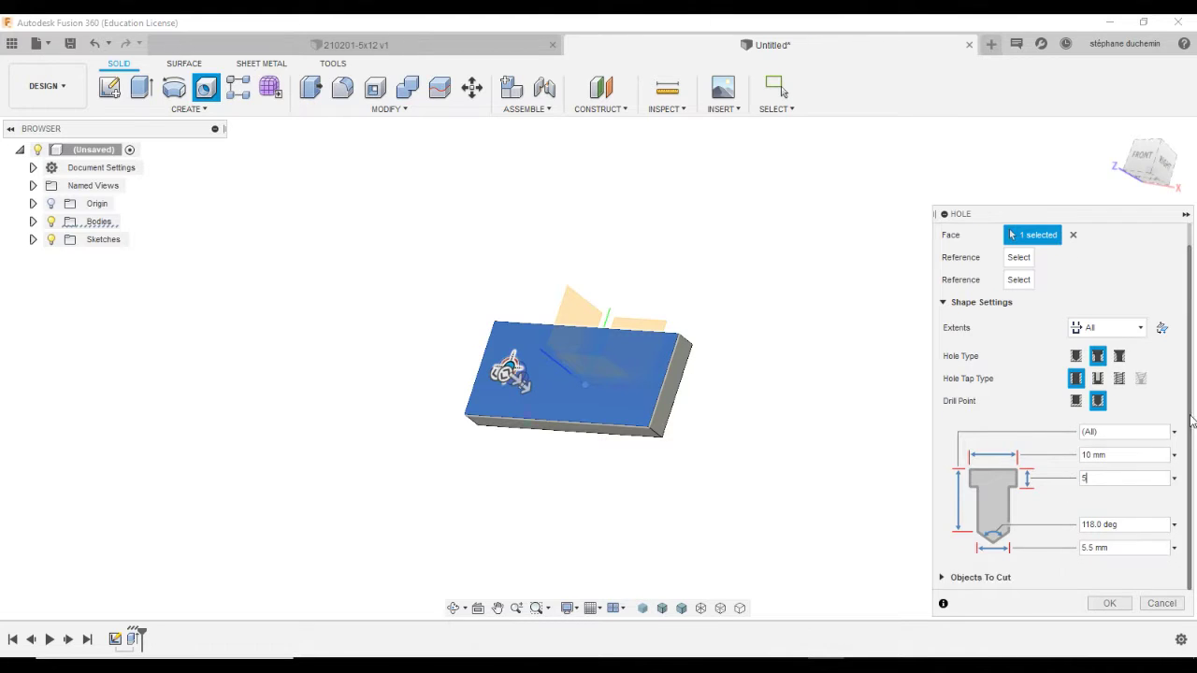
pyautogui.scroll(1, 1192, 430)
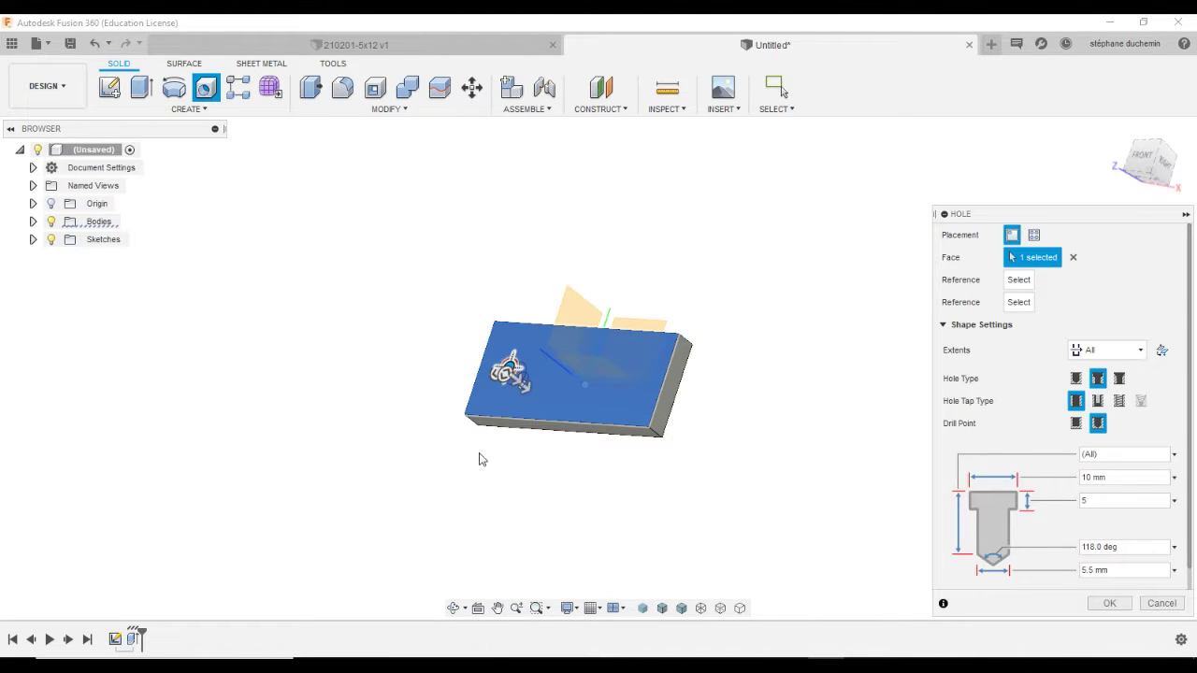
pyautogui.click(495, 420)
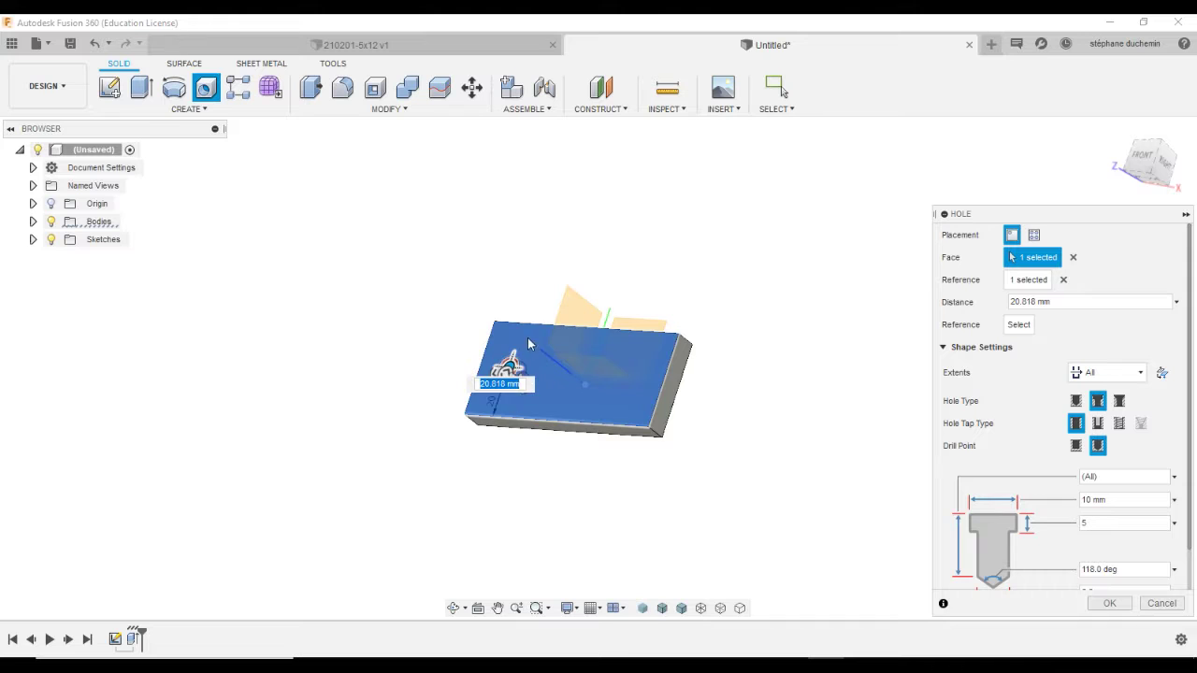
pyautogui.write('20')
pyautogui.press('Return')
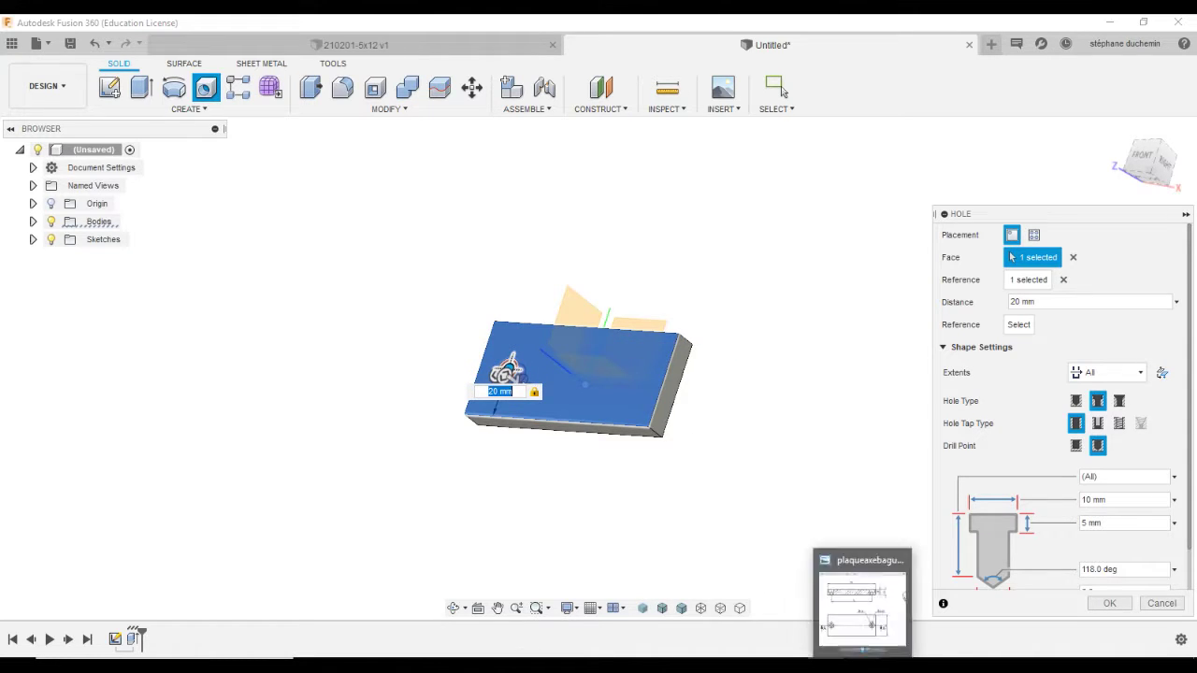
# - Consult the plate drawing, locate the hole 7 mm from the left short edge and complete it
pyautogui.click(865, 599)
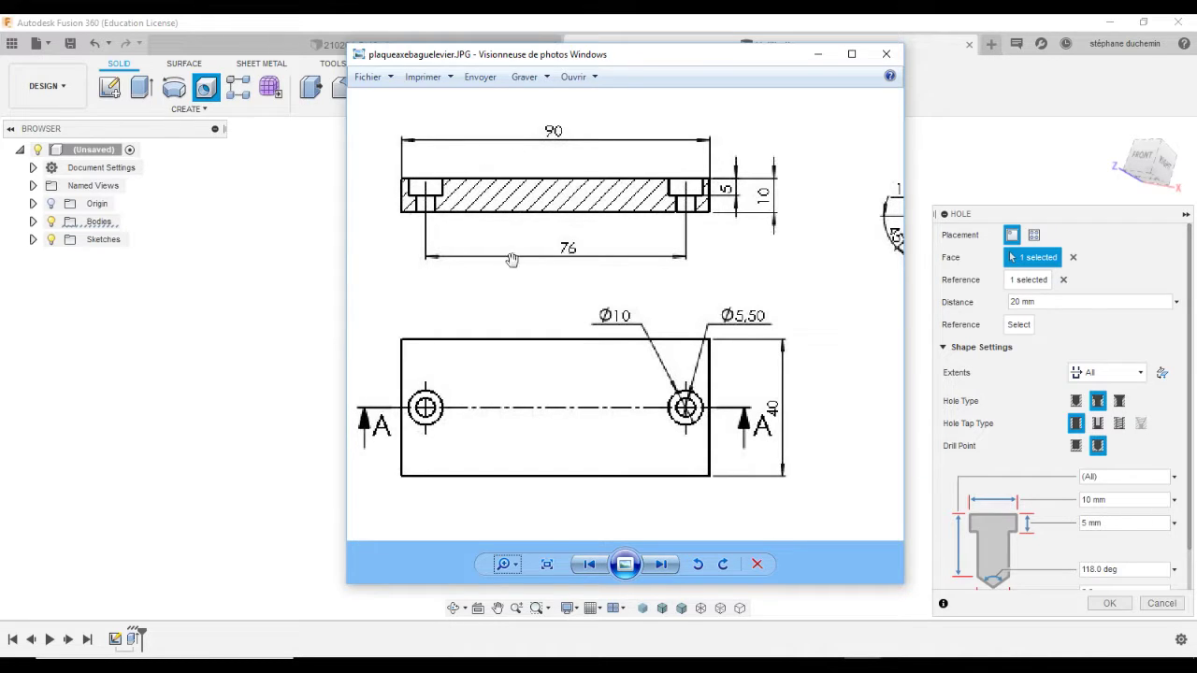
pyautogui.click(296, 258)
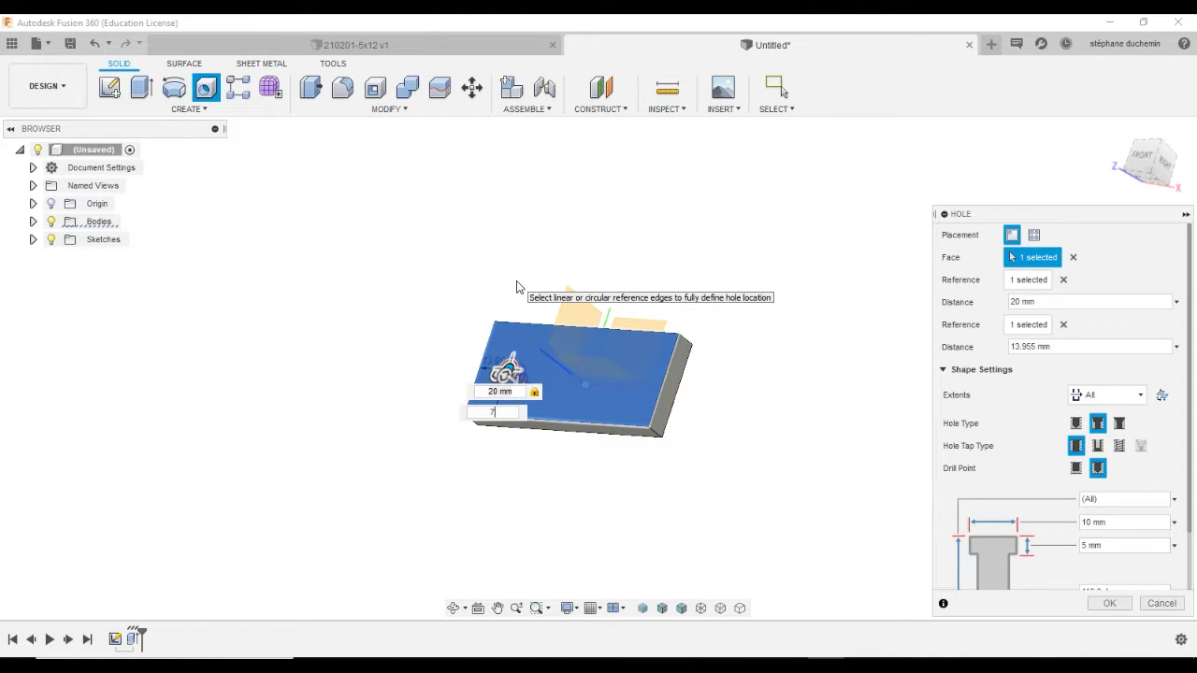
pyautogui.press('Return')
# - Start a rectangular pattern of type Features with the counterbored hole as object and the plate's lower long edge as direction
pyautogui.scroll(4, 496, 376)
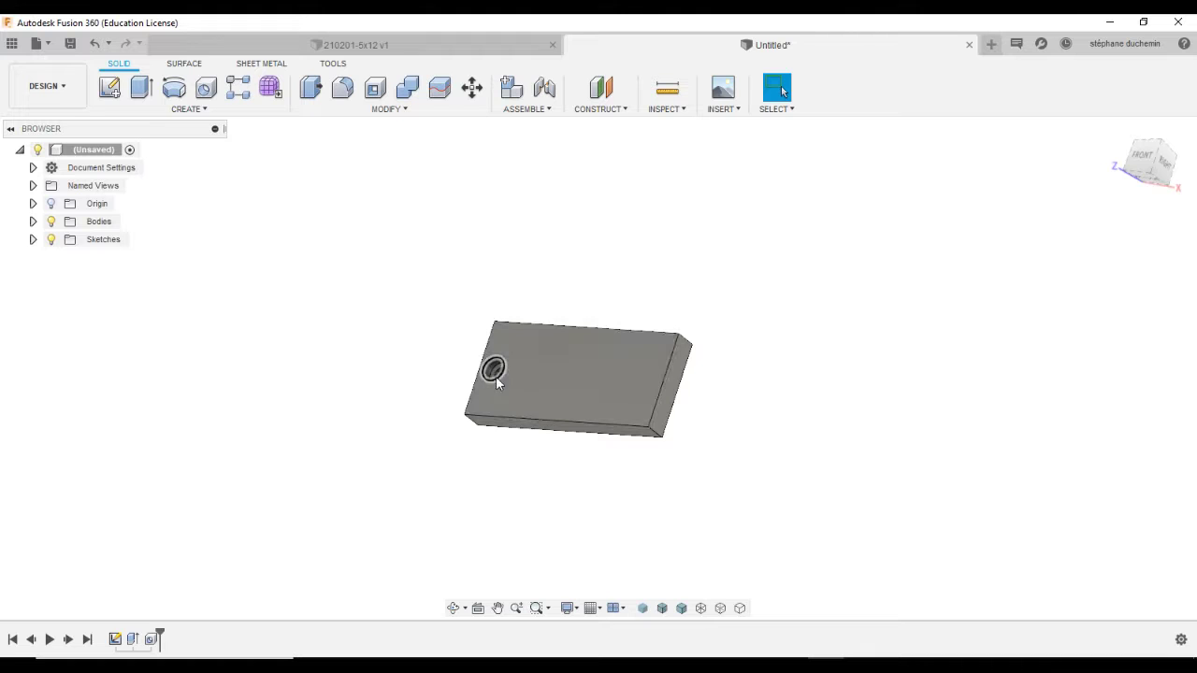
pyautogui.click(496, 376)
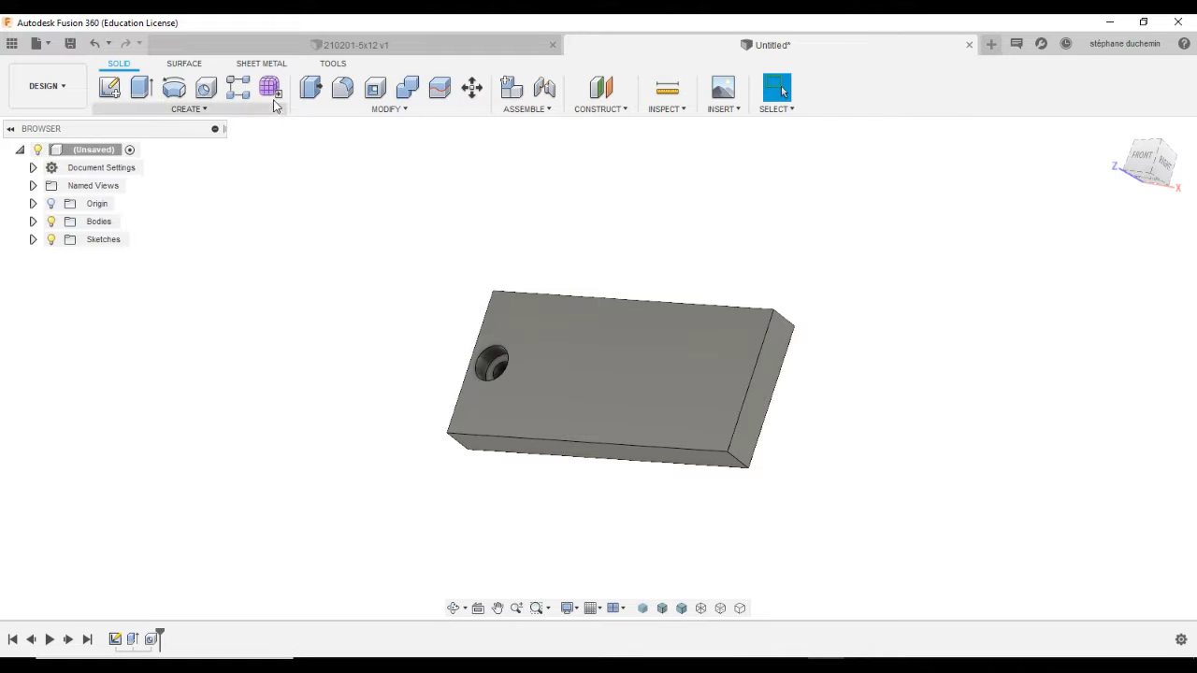
pyautogui.click(238, 88)
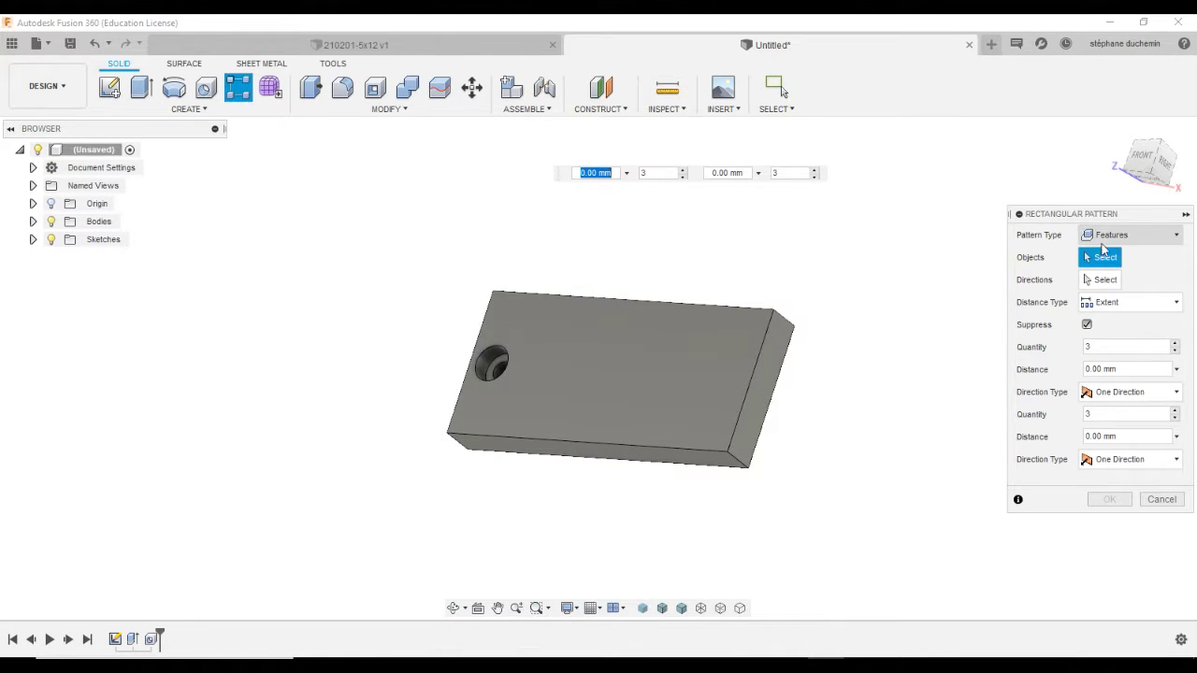
pyautogui.click(1118, 236)
pyautogui.click(1109, 289)
pyautogui.click(491, 362)
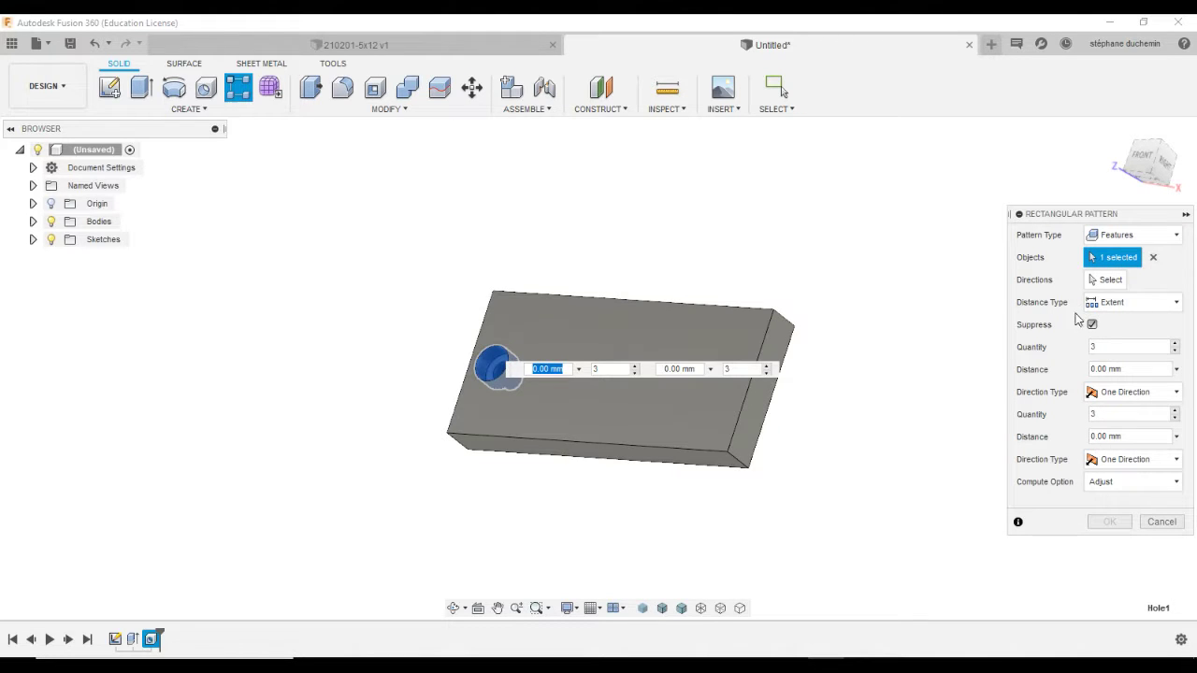
pyautogui.click(1105, 283)
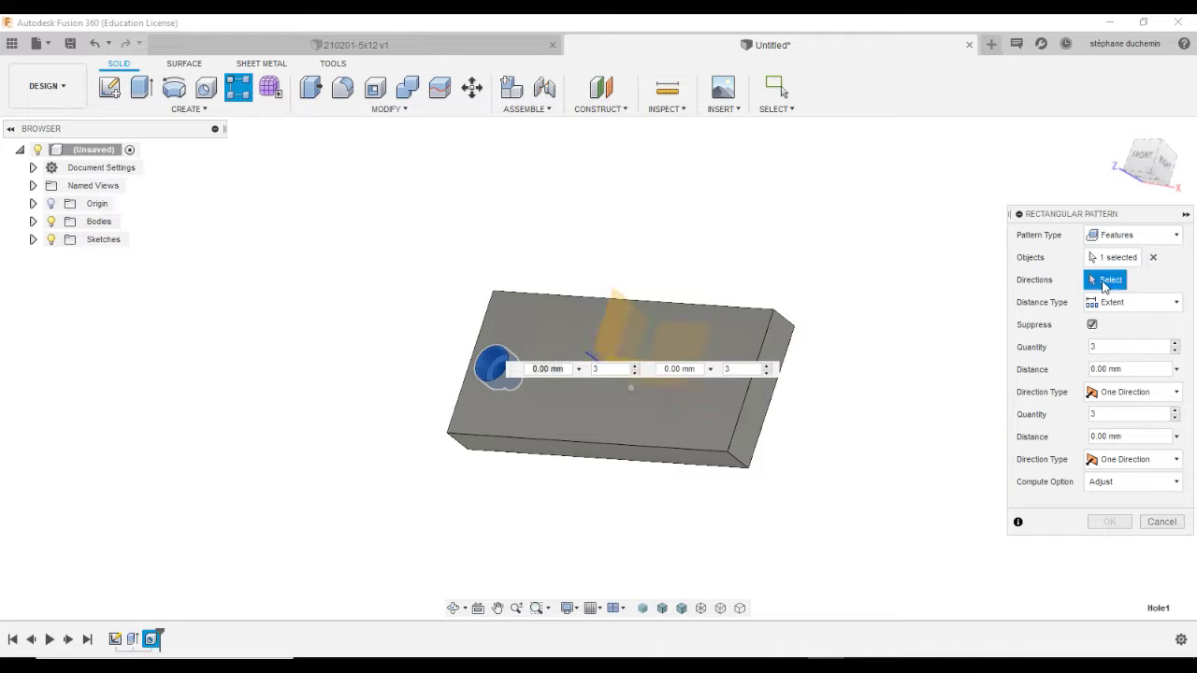
pyautogui.click(542, 438)
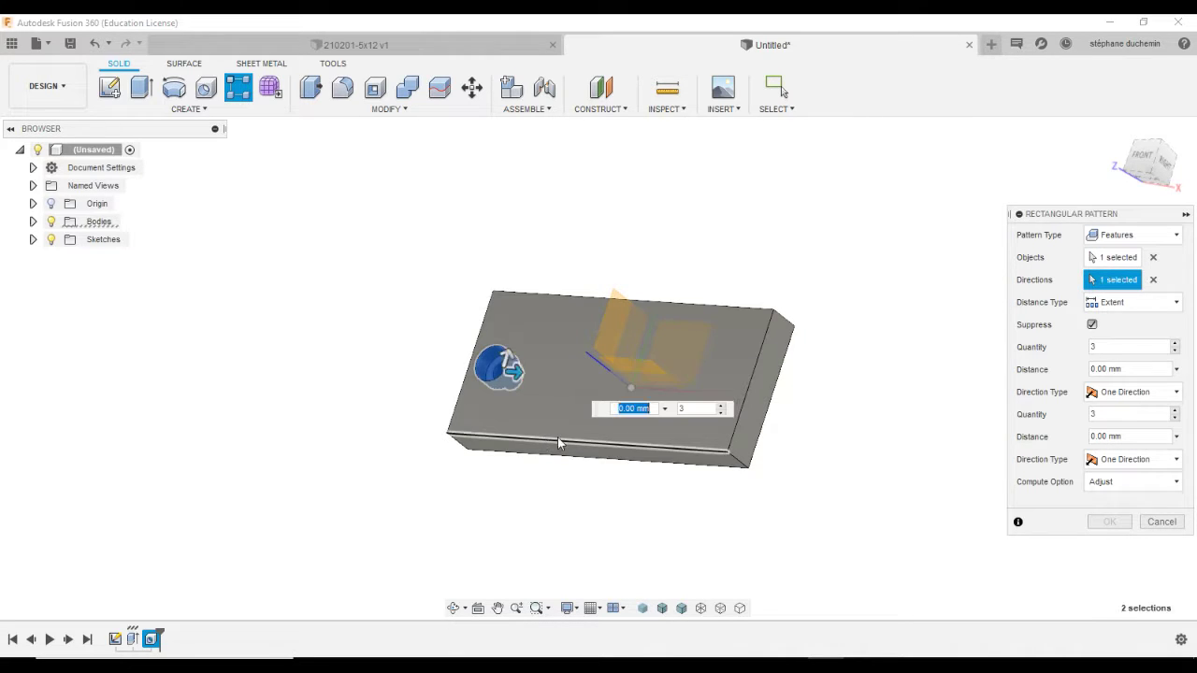
# - Set the hole pattern's distance to 76 mm and its quantity to 2, and create the pattern
pyautogui.write('7')
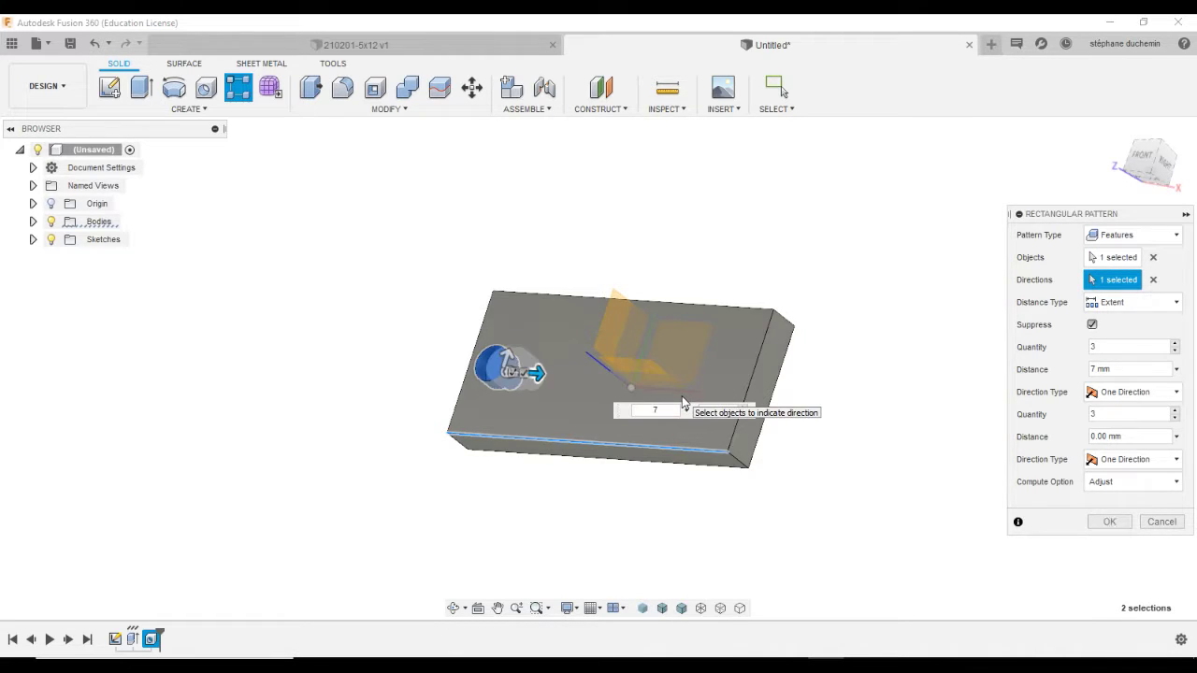
pyautogui.write('6')
pyautogui.doubleClick(1160, 348)
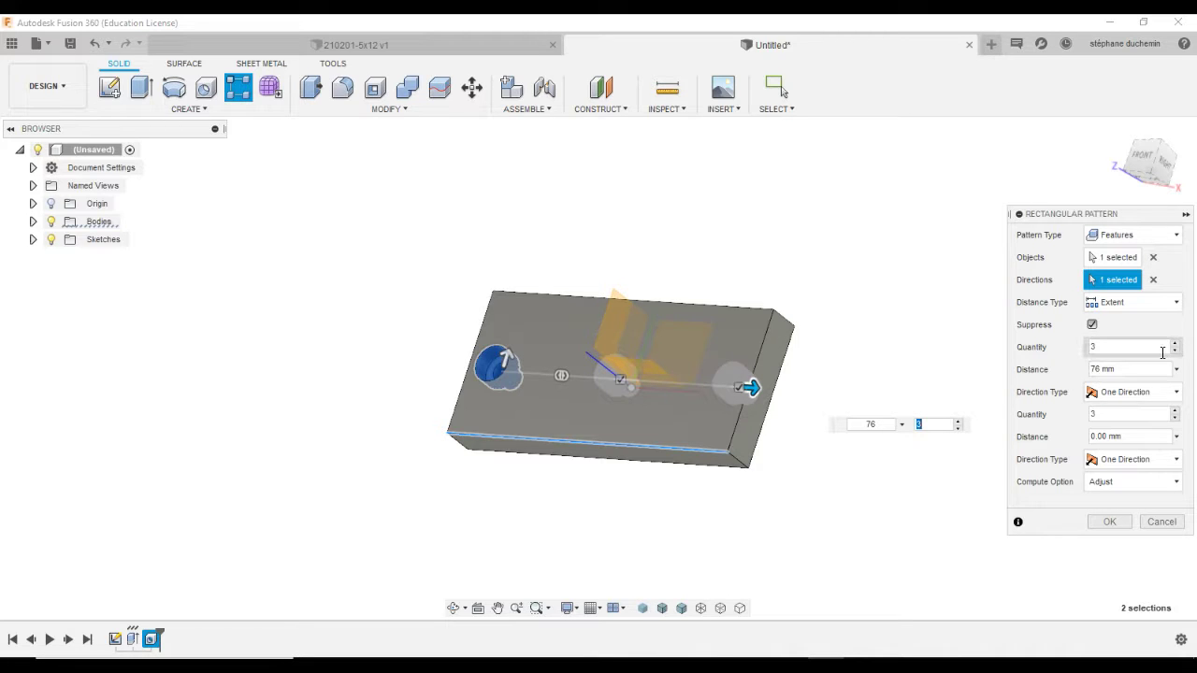
pyautogui.write('2')
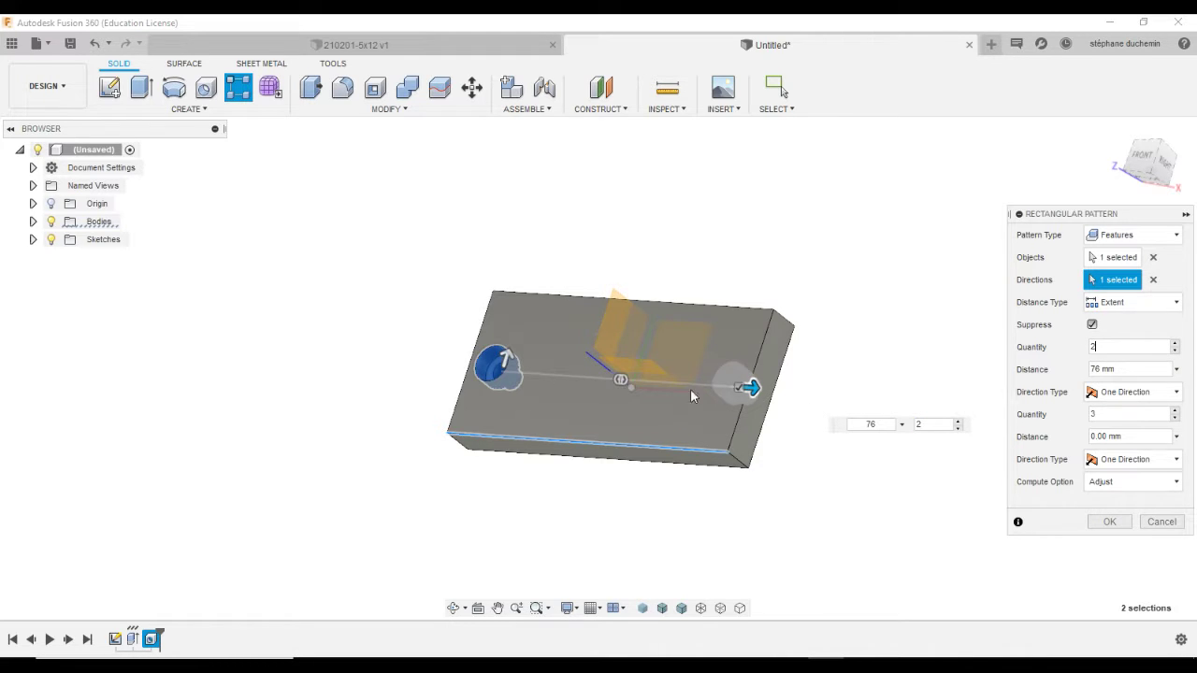
pyautogui.keyDown('shift'); pyautogui.moveTo(679, 311); pyautogui.dragTo(740, 259, button='middle'); pyautogui.keyUp('shift')
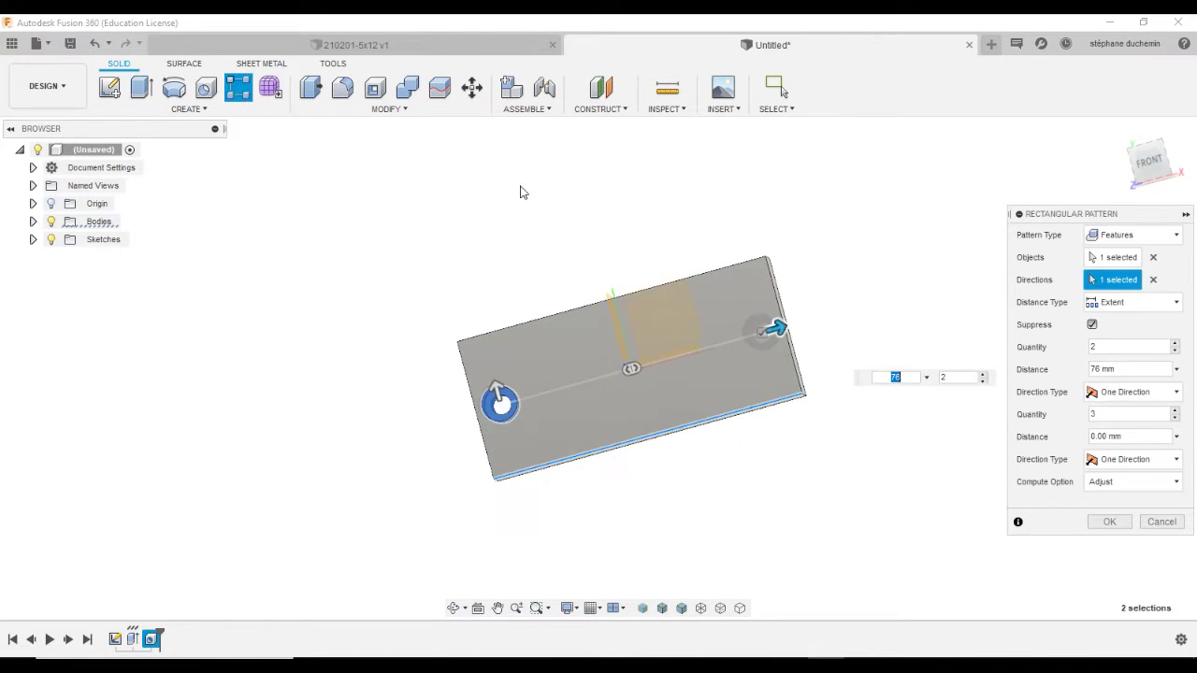
pyautogui.press('Return')
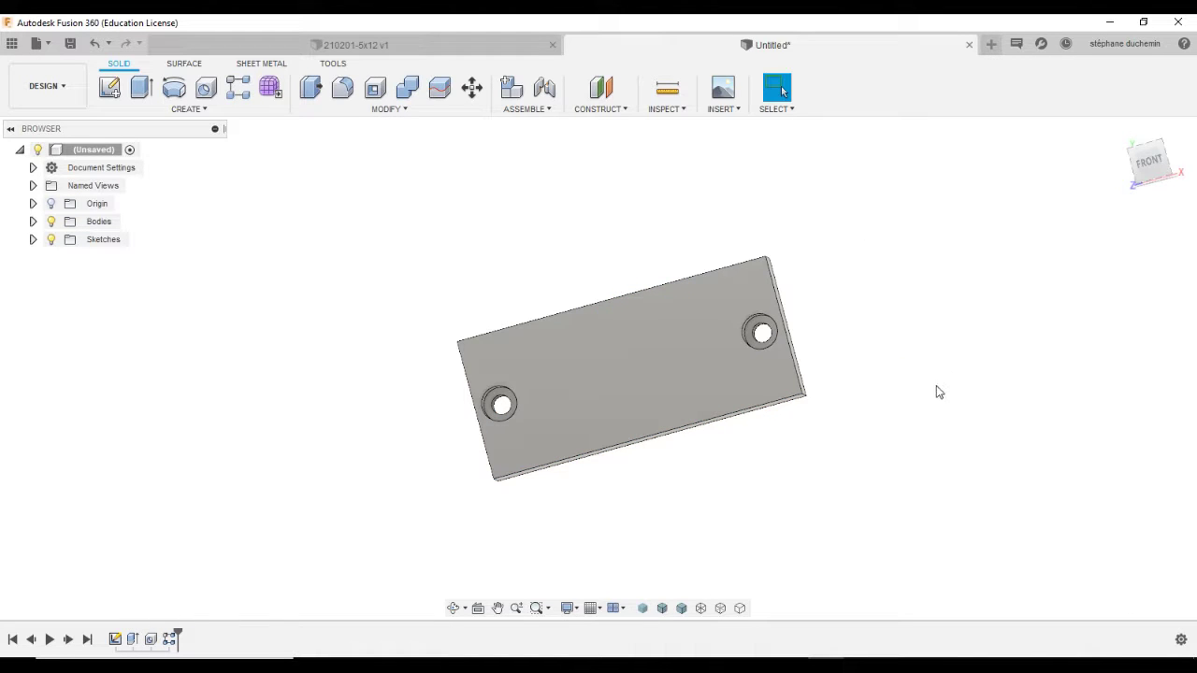
# - Compare the finished plate with its drawing and save the design as "semelle" in the Plieuse folder
pyautogui.keyDown('shift'); pyautogui.moveTo(936, 386); pyautogui.dragTo(799, 639, button='middle'); pyautogui.keyUp('shift')
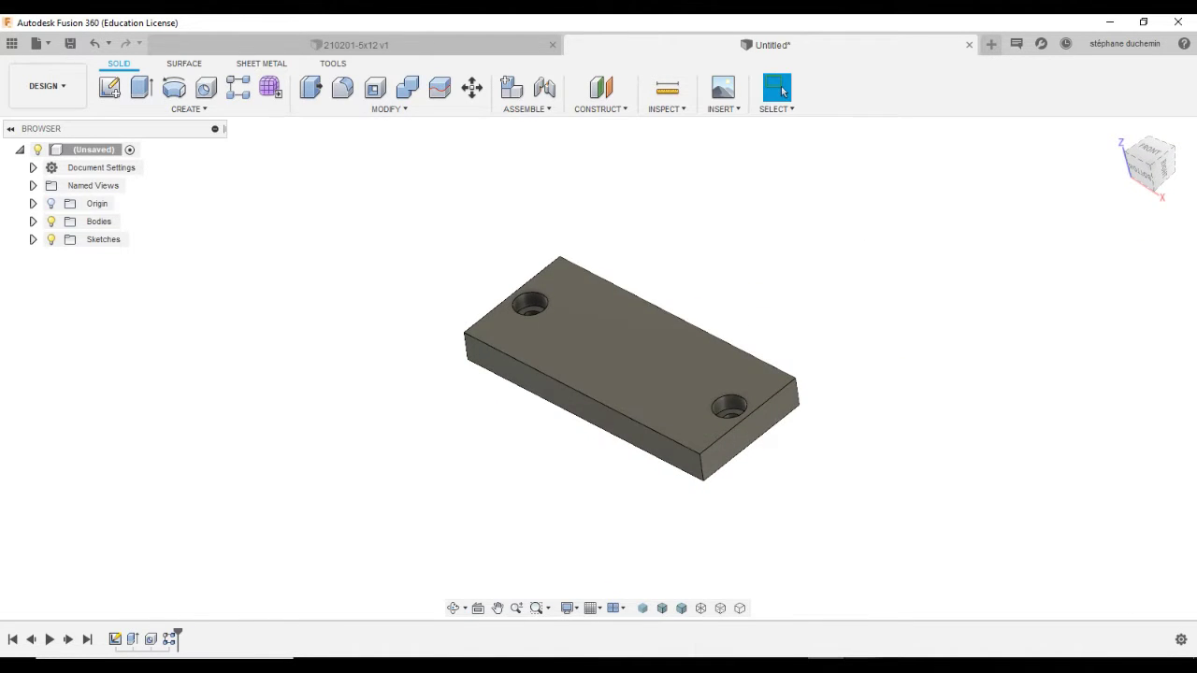
pyautogui.hotkey('alt', 'Tab')
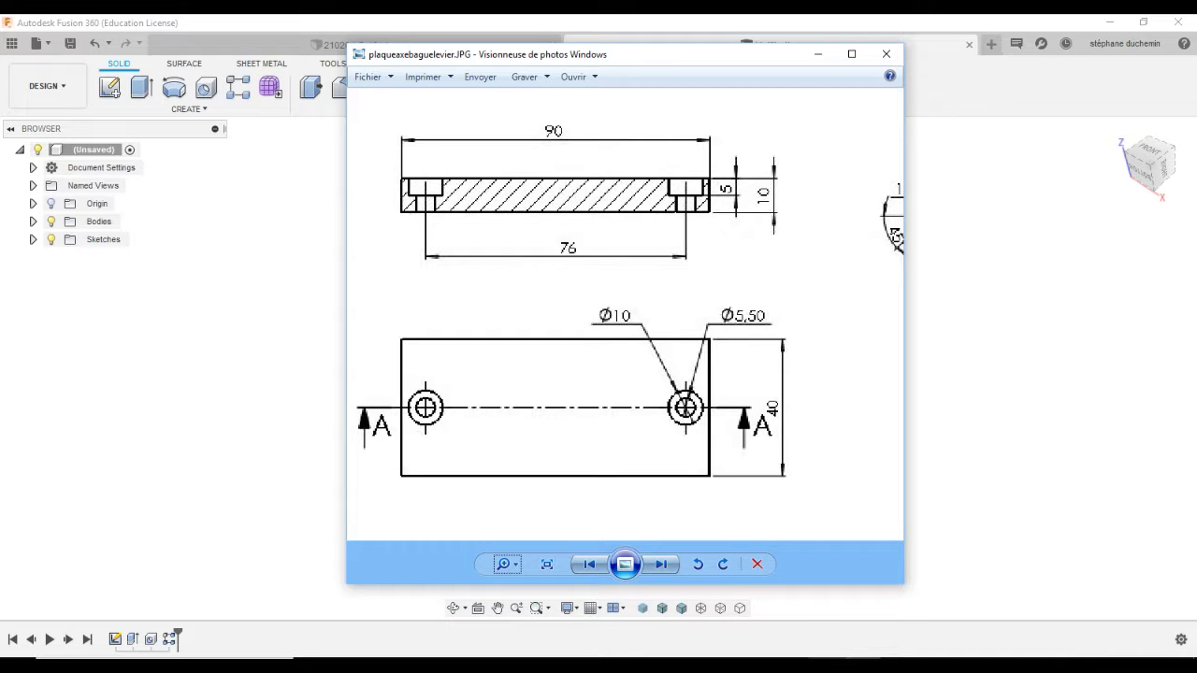
pyautogui.moveTo(828, 655)
pyautogui.click(828, 594)
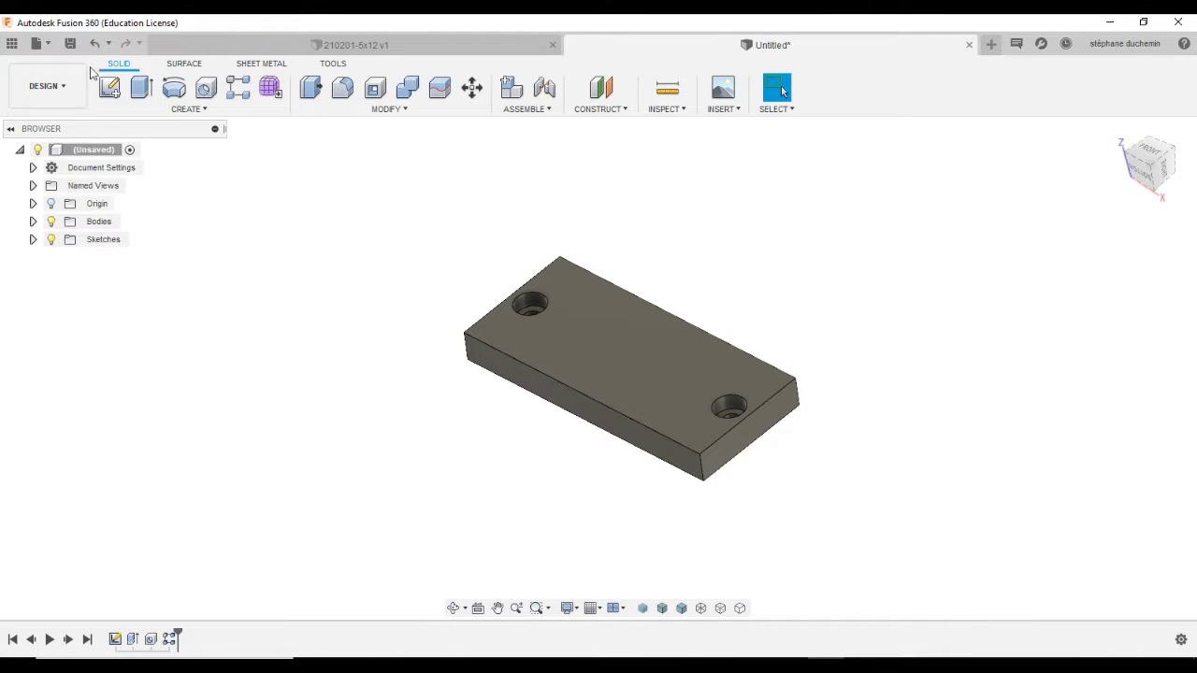
pyautogui.click(70, 43)
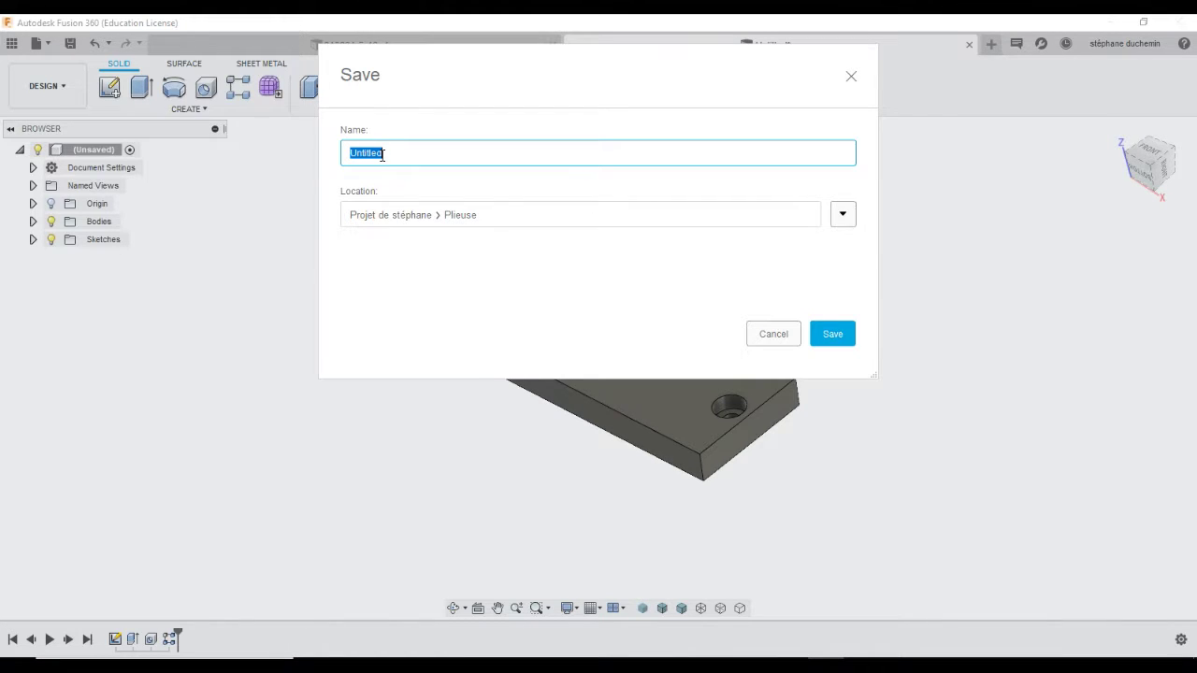
pyautogui.write('semelle')
pyautogui.click(831, 333)
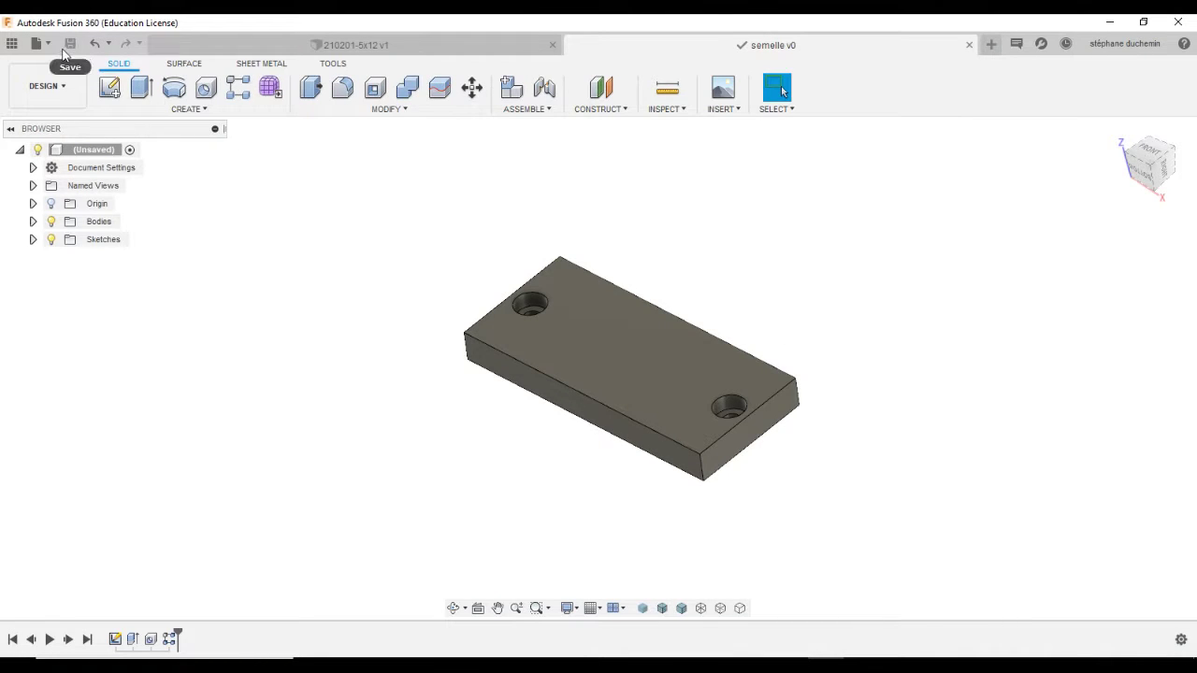
# - Create a new empty design and consult the drawing for the pin's dimensions
pyautogui.click(44, 44)
pyautogui.click(58, 67)
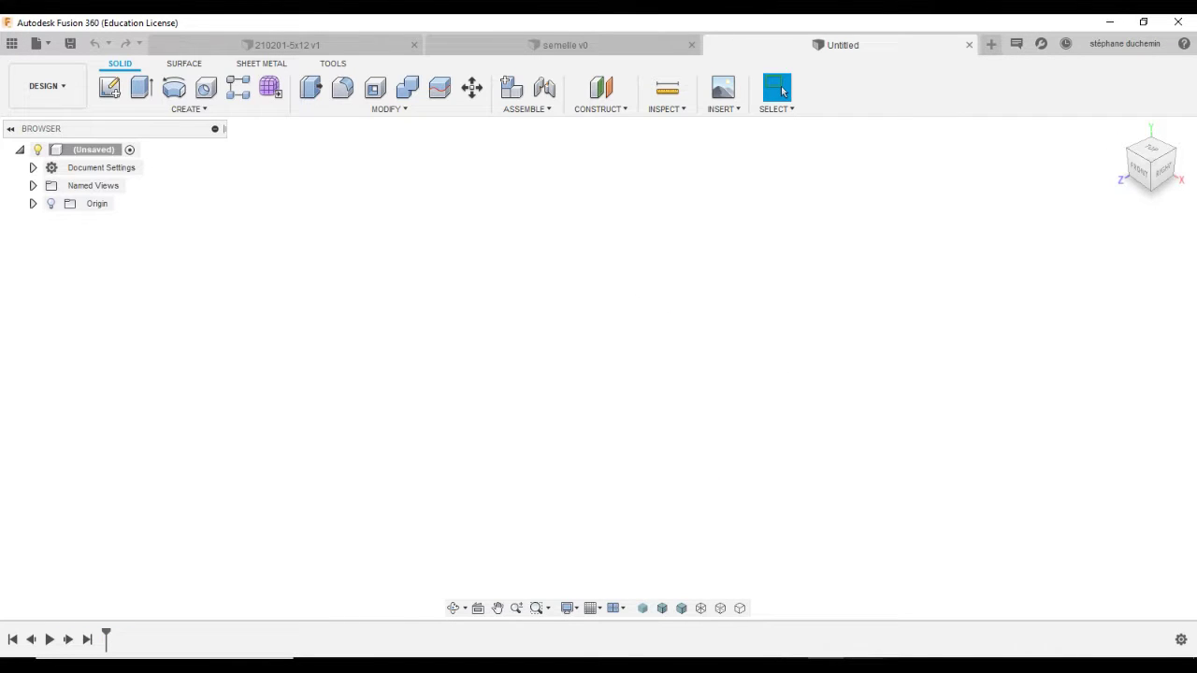
pyautogui.click(862, 666)
pyautogui.moveTo(815, 300)
pyautogui.mouseDown()
pyautogui.moveTo(450, 295)
pyautogui.moveTo(428, 275)
pyautogui.moveTo(446, 436)
pyautogui.moveTo(438, 298)
pyautogui.mouseUp()
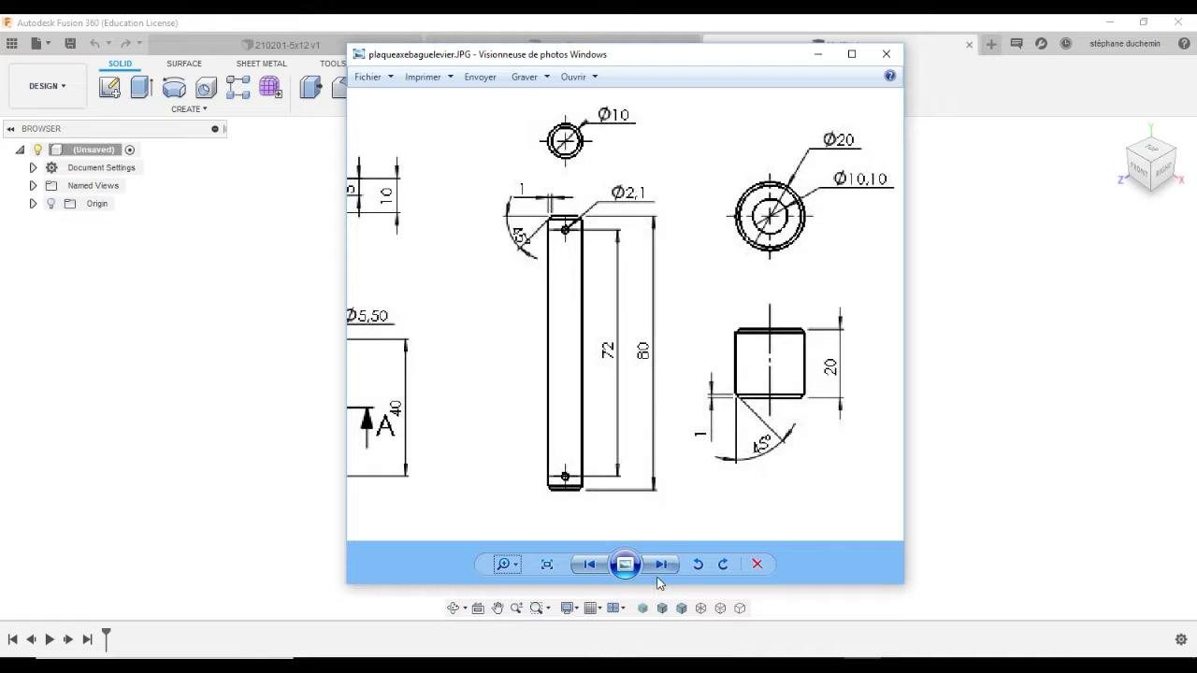
pyautogui.click(311, 423)
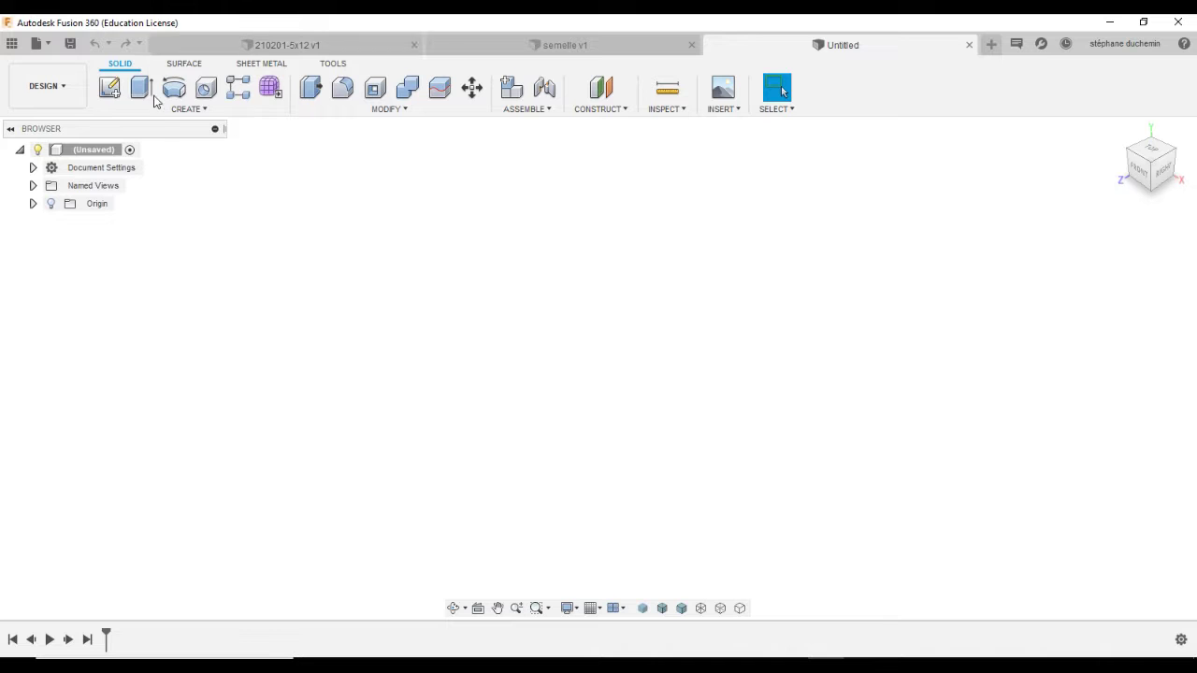
# - Start a sketch on the front plane and draw a circle centred on the origin
pyautogui.click(110, 87)
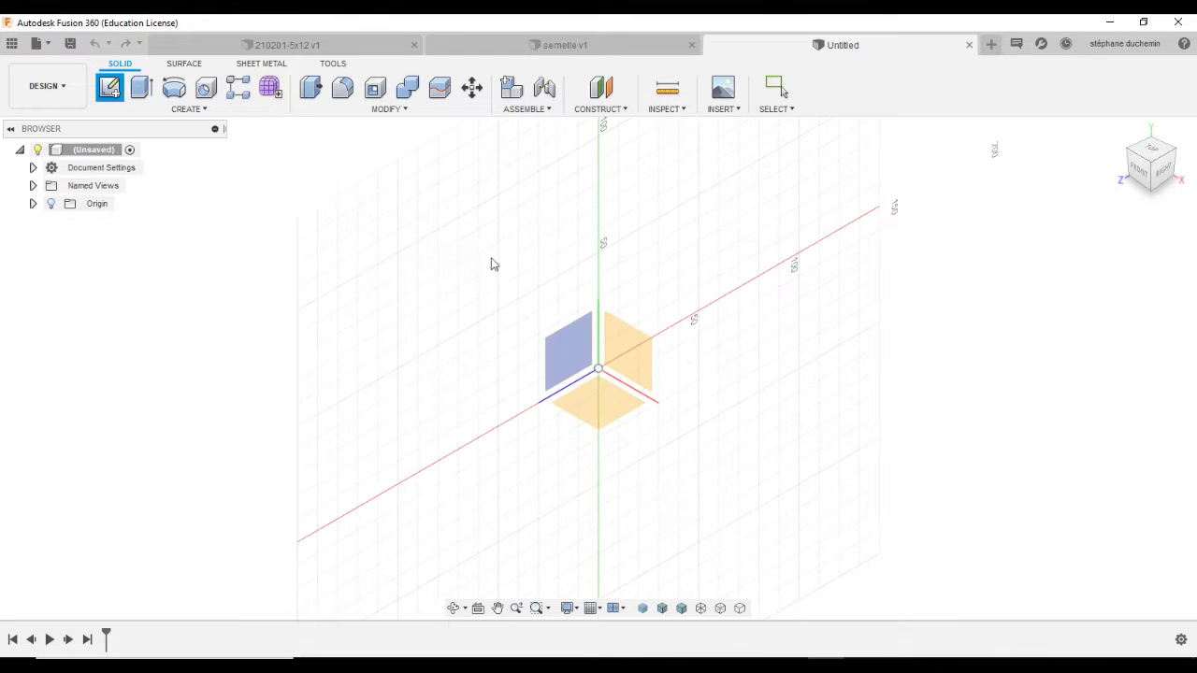
pyautogui.click(628, 346)
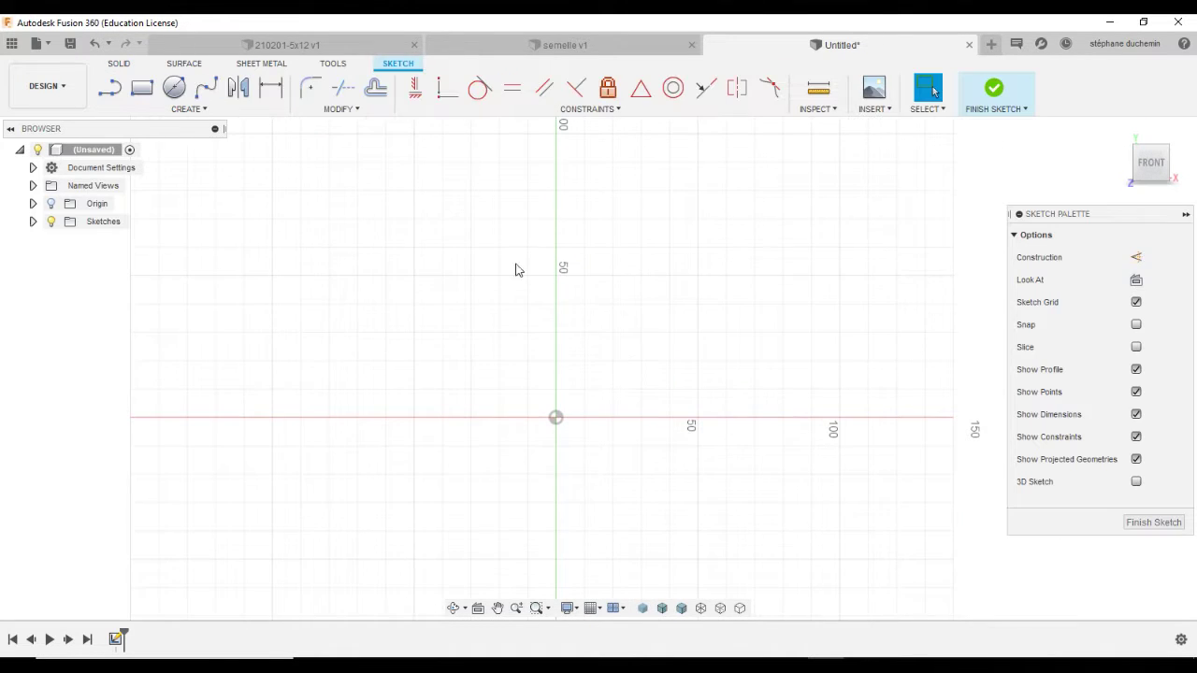
pyautogui.click(174, 87)
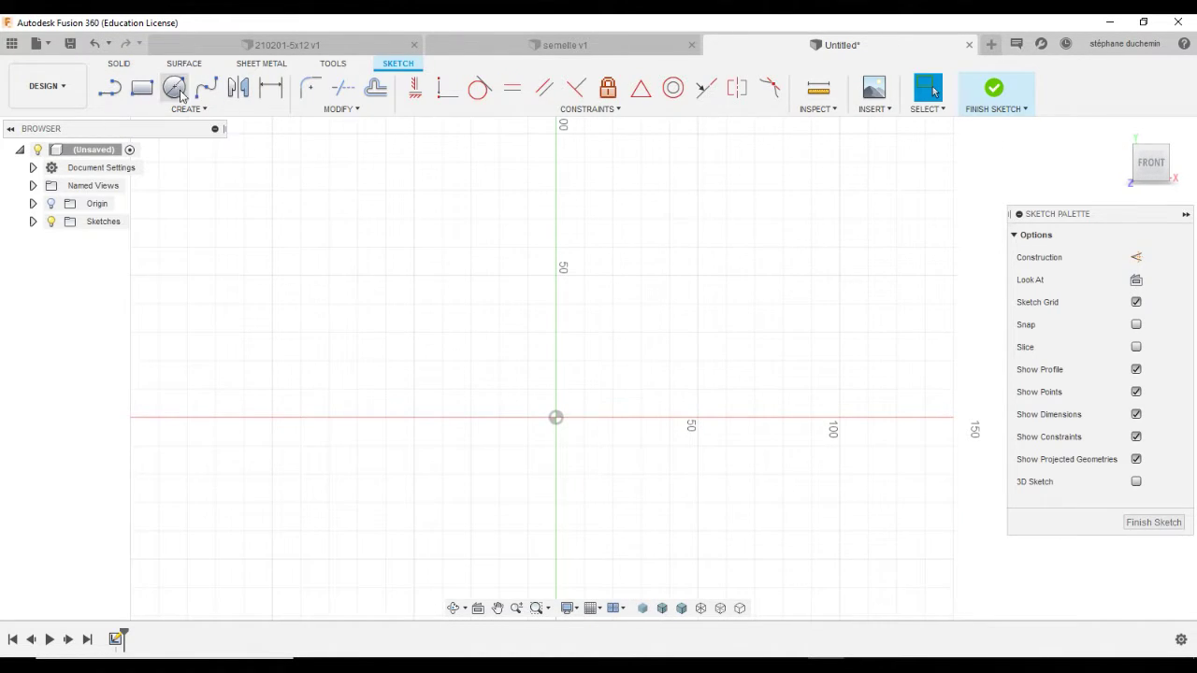
pyautogui.click(557, 417)
pyautogui.click(626, 375)
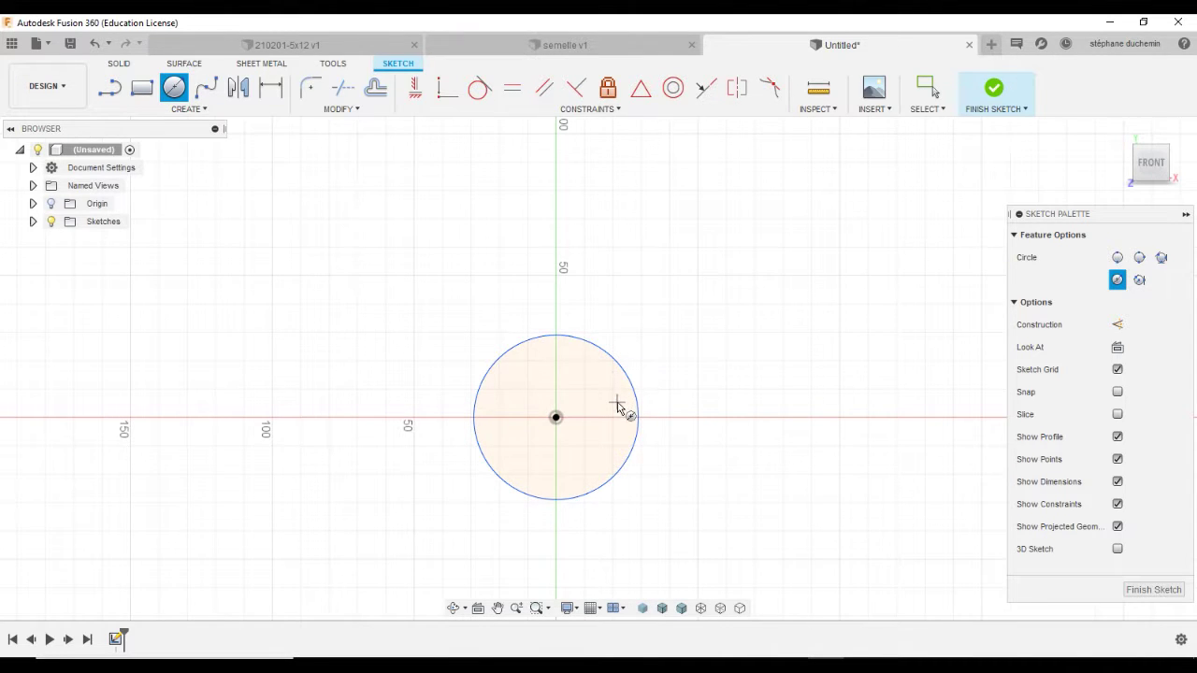
# - Dimension the circle's diameter and set it to 10 mm
pyautogui.click(269, 90)
pyautogui.click(521, 348)
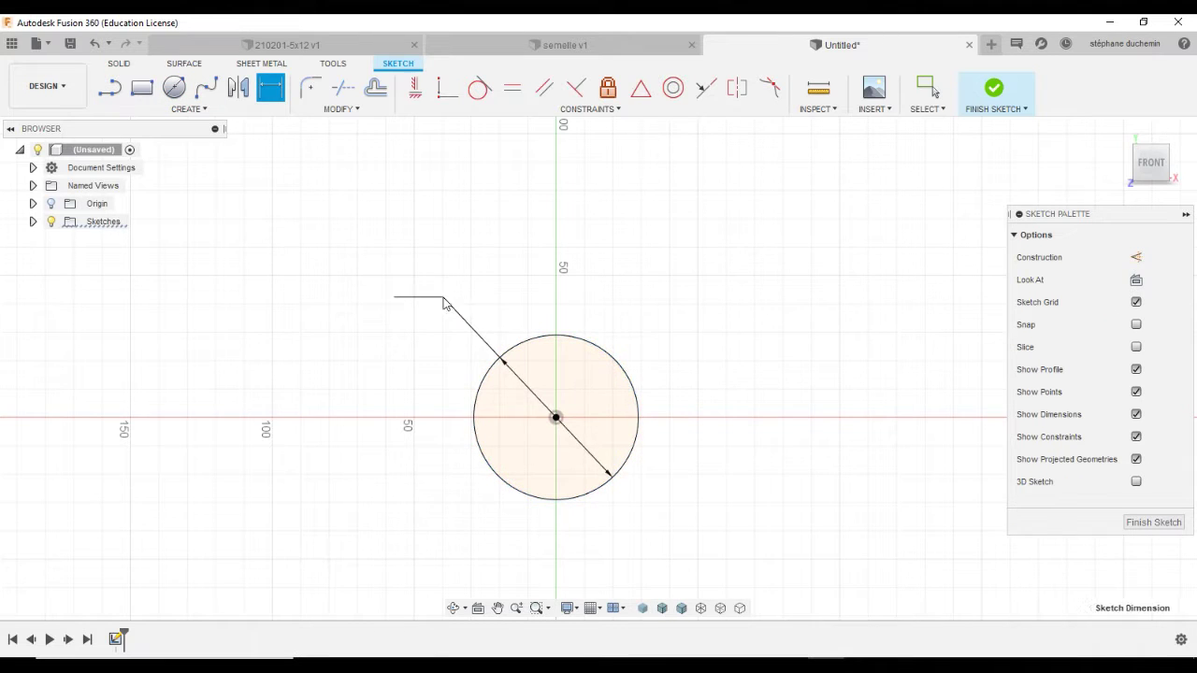
pyautogui.click(444, 299)
pyautogui.write('10')
pyautogui.press('Return')
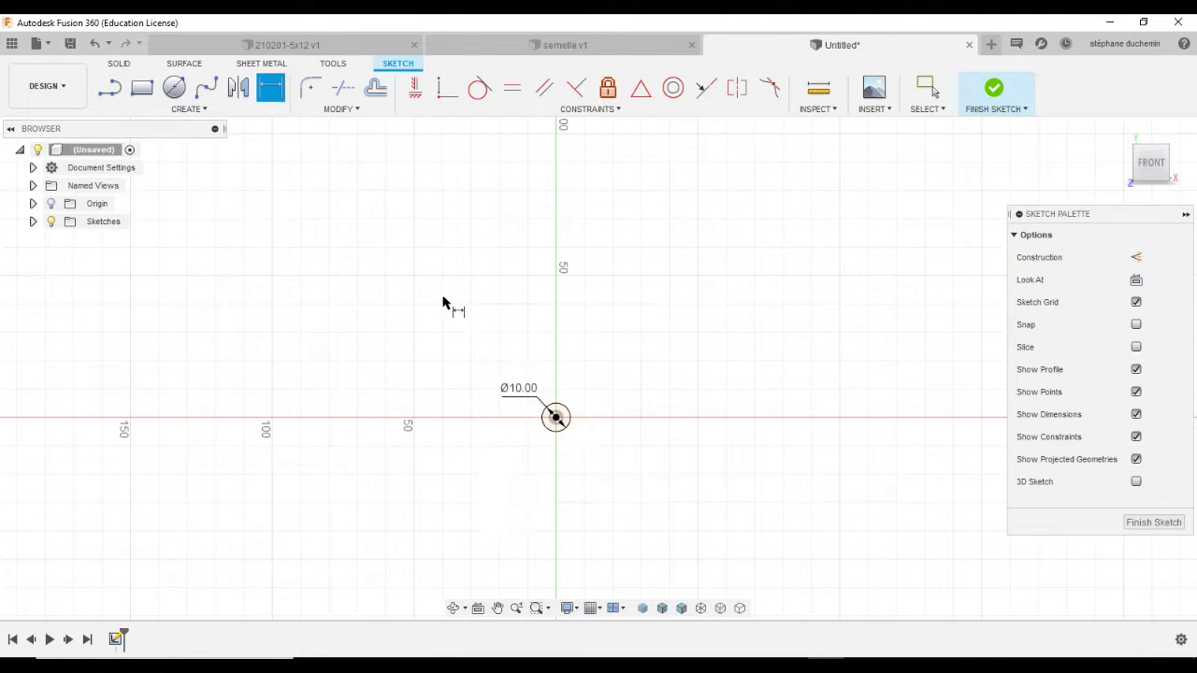
# - Finish the sketch and extrude the circle symmetrically as a new body, with a whole length of 80 mm
pyautogui.scroll(2, 652, 386)
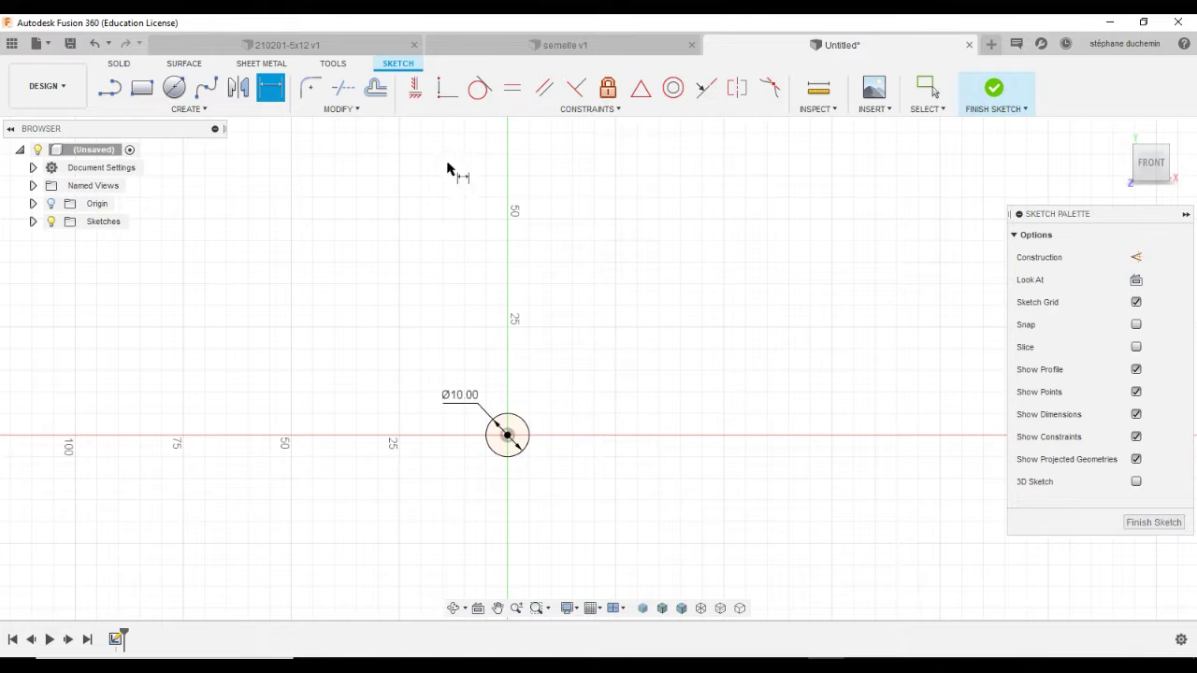
pyautogui.click(994, 88)
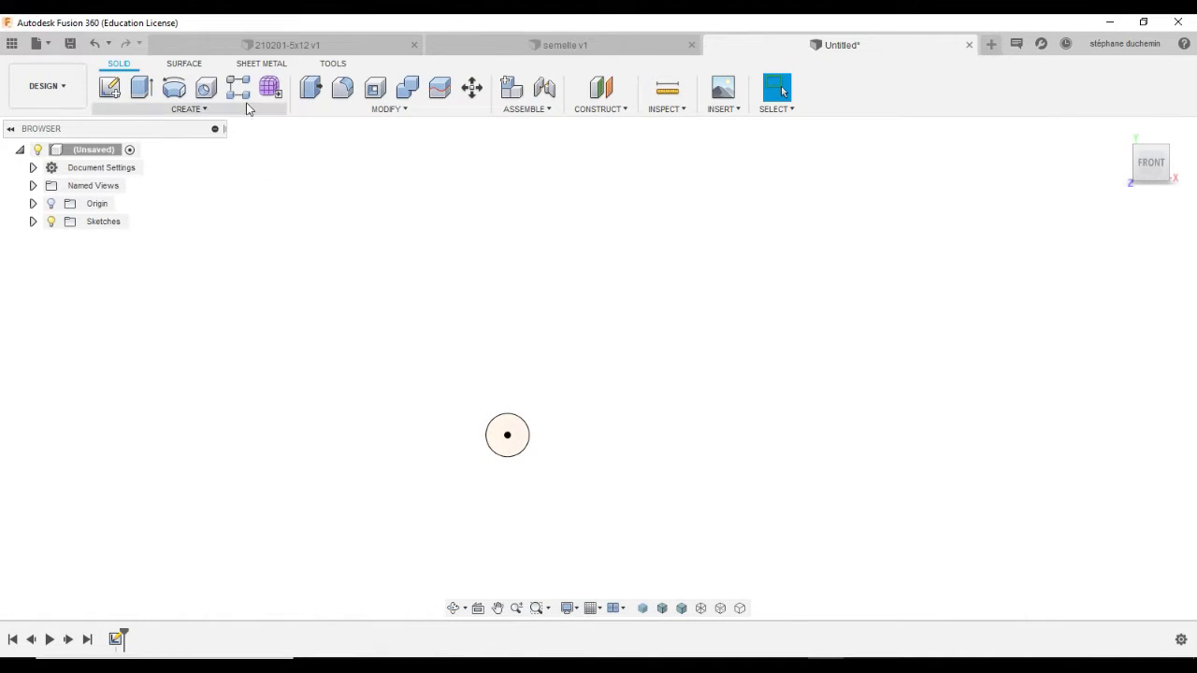
pyautogui.click(141, 87)
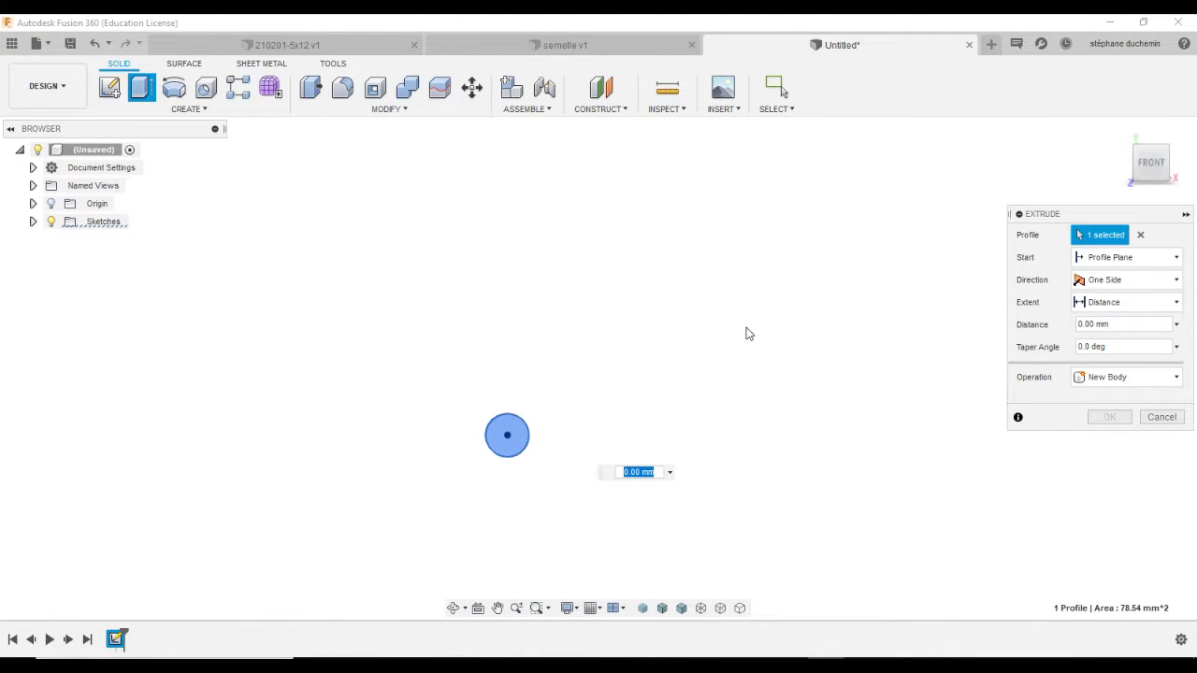
pyautogui.keyDown('shift'); pyautogui.moveTo(609, 316); pyautogui.dragTo(492, 278, button='middle'); pyautogui.keyUp('shift')
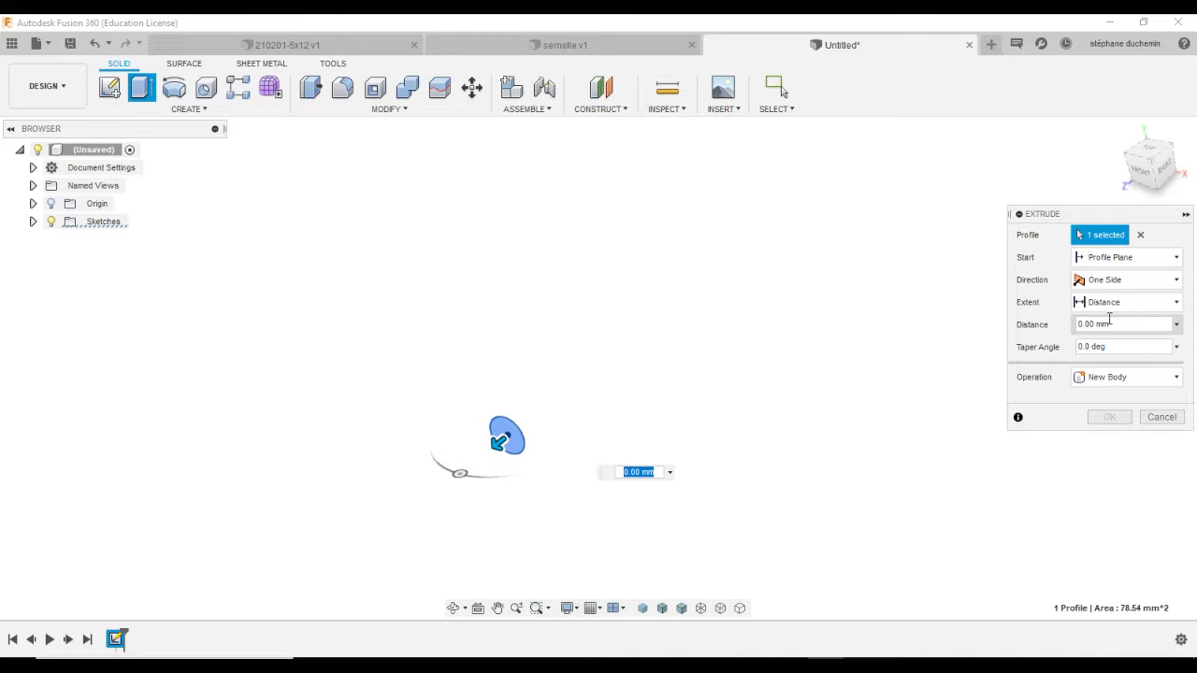
pyautogui.click(1113, 281)
pyautogui.click(1102, 335)
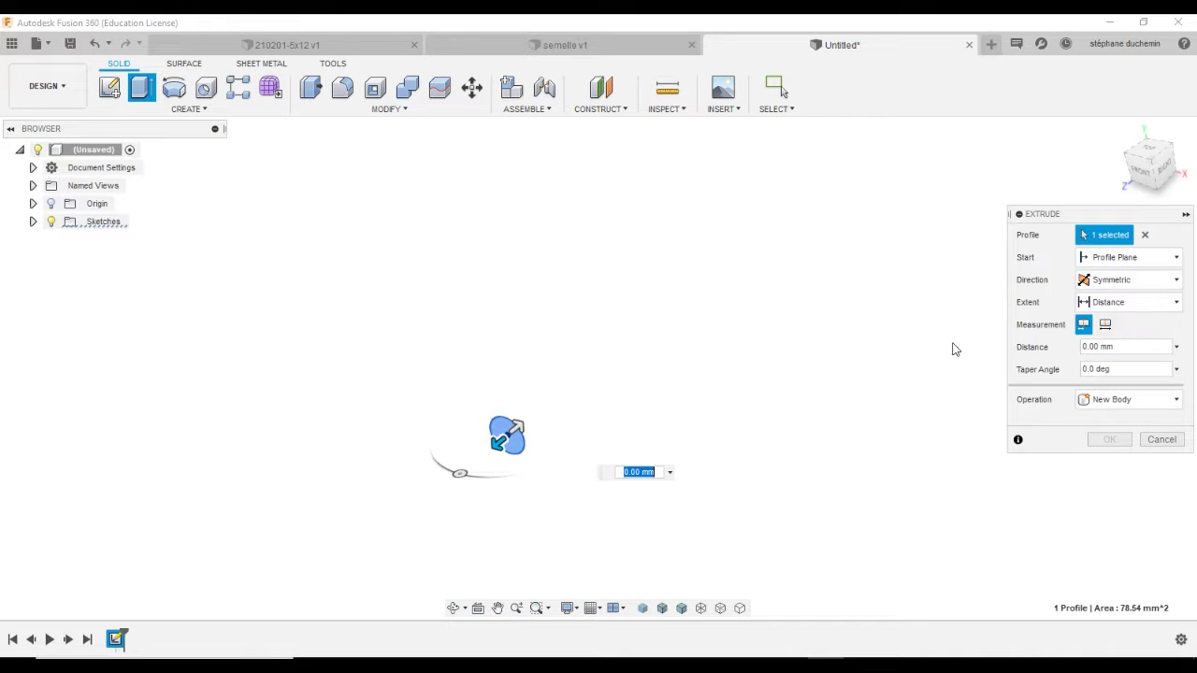
pyautogui.write('80')
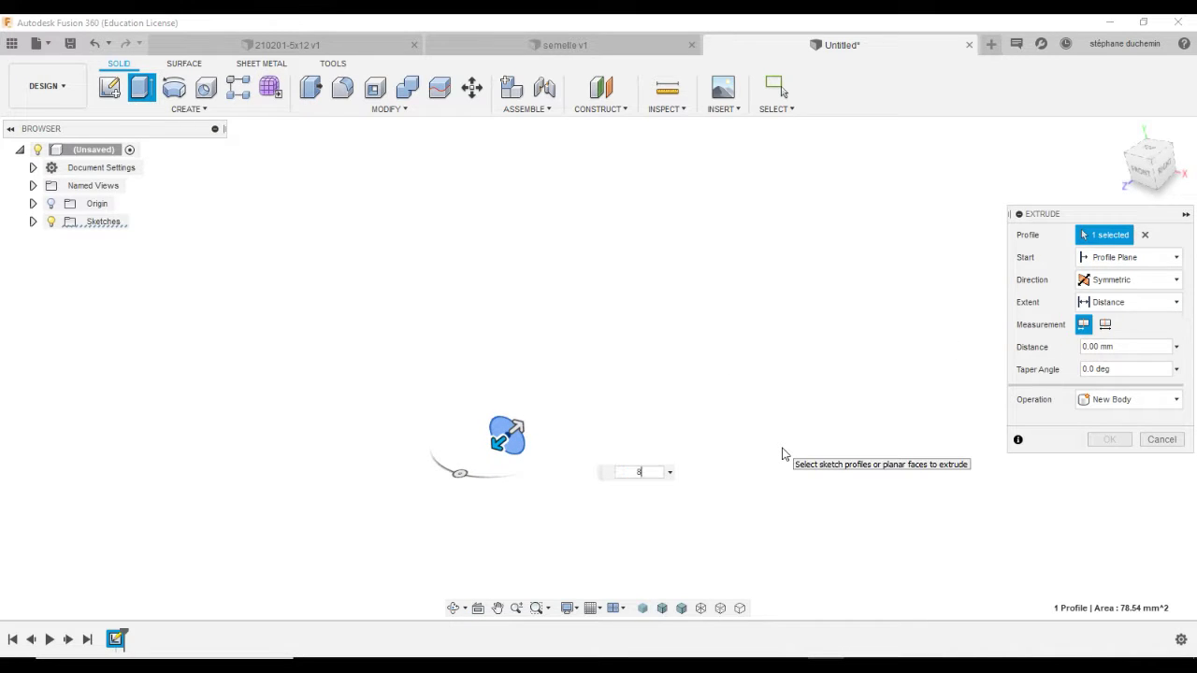
pyautogui.click(1104, 325)
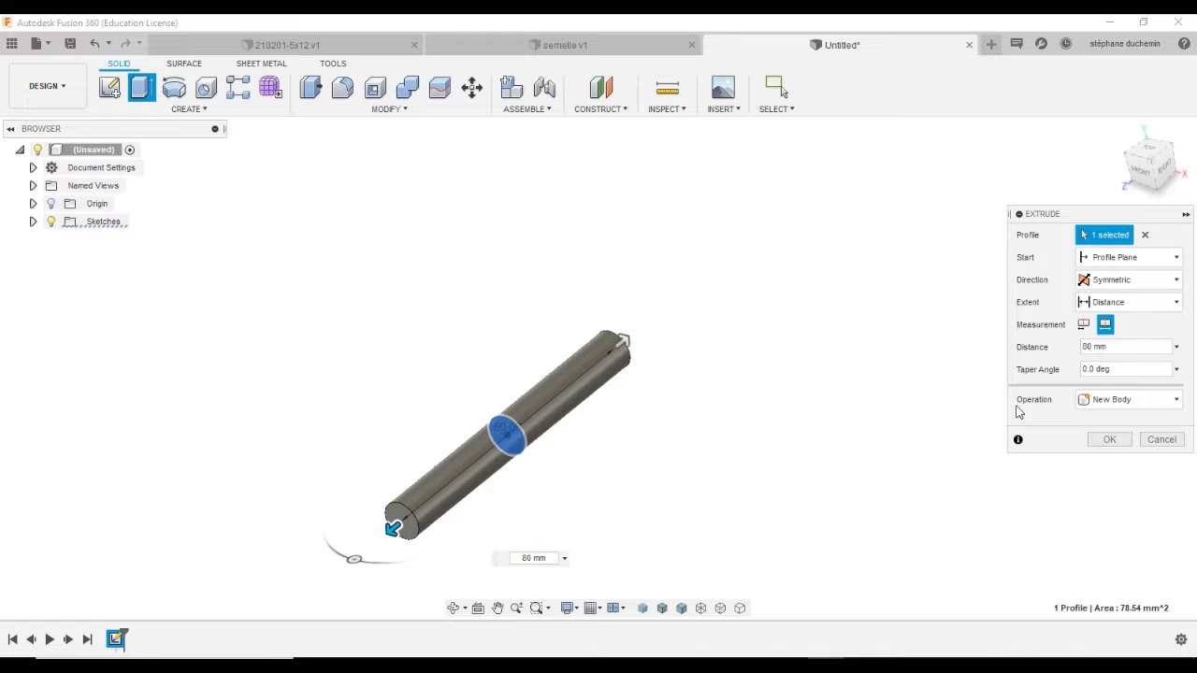
pyautogui.click(1109, 440)
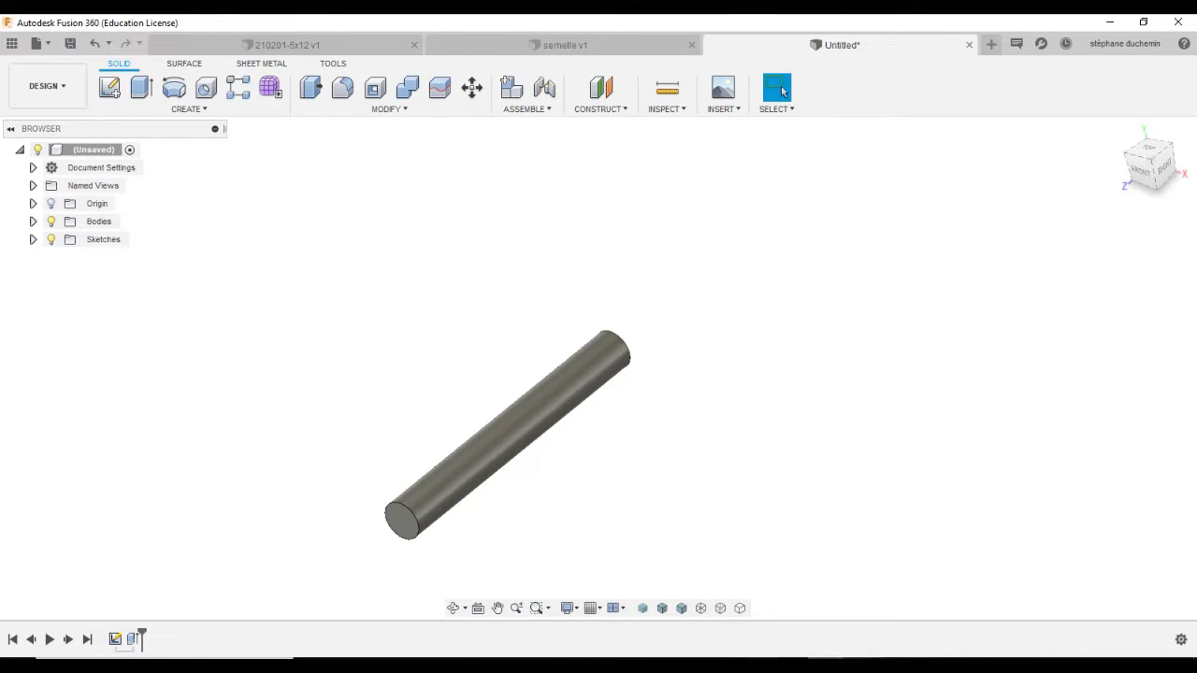
# - Consult the drawing for the end chamfers and chamfer both circular end edges of the pin by 1 mm at 45°
pyautogui.hotkey('alt', 'Tab')
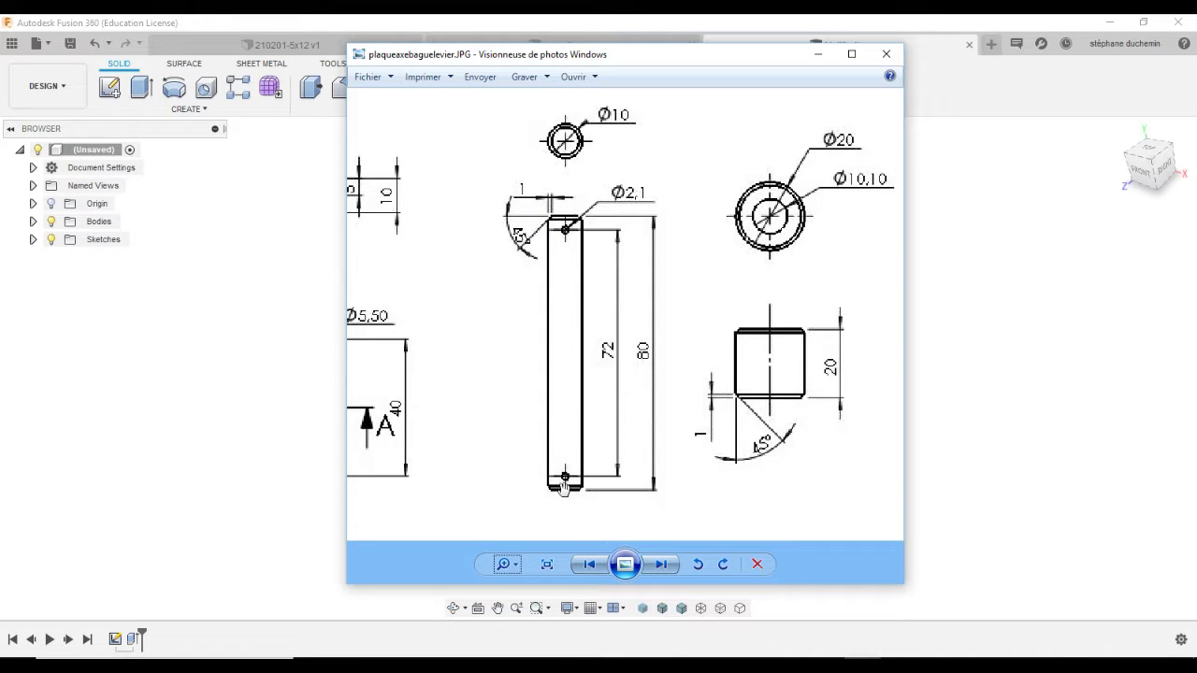
pyautogui.click(924, 524)
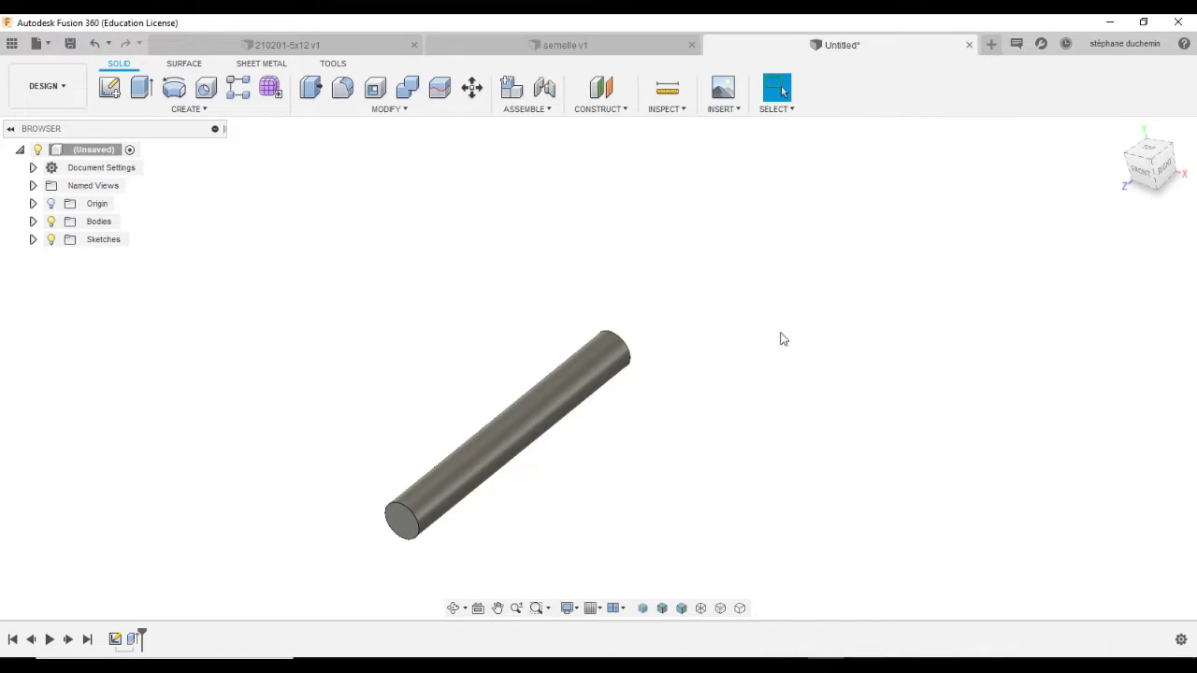
pyautogui.click(366, 108)
pyautogui.click(328, 164)
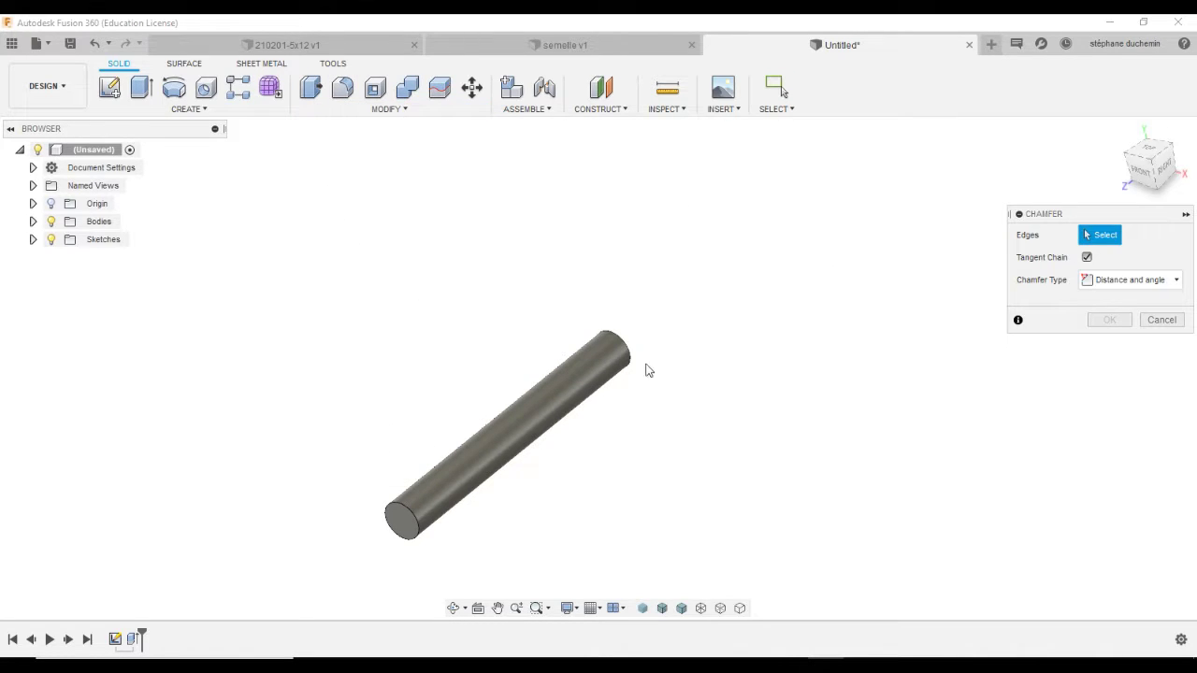
pyautogui.click(629, 348)
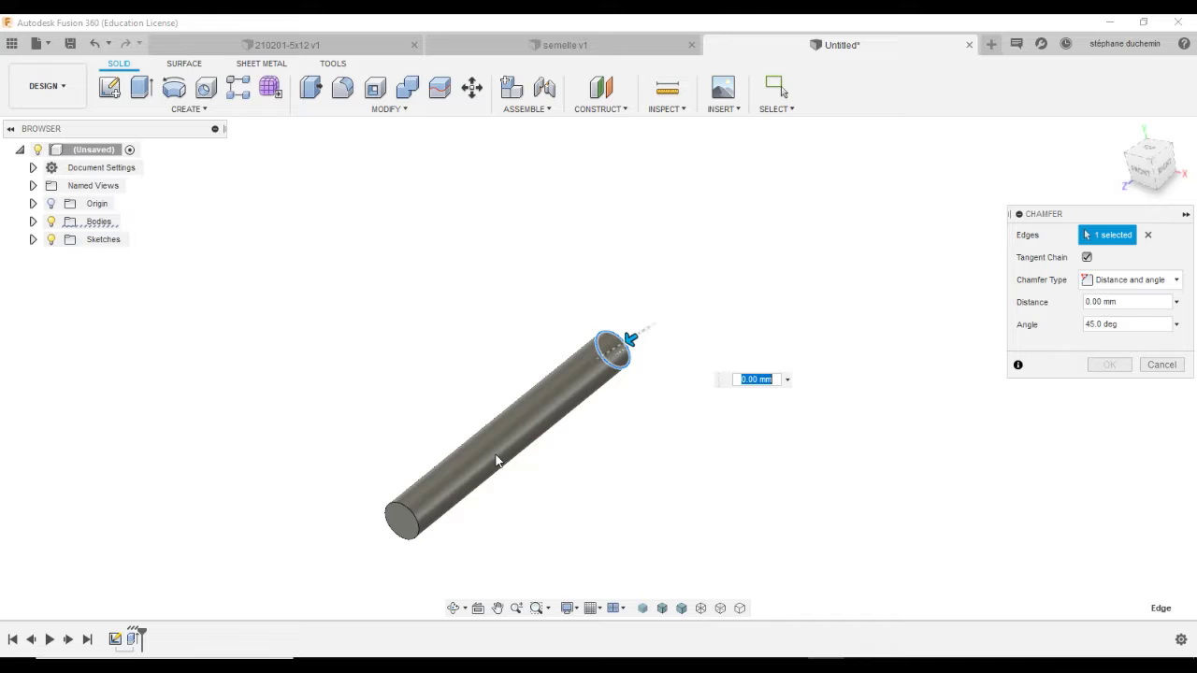
pyautogui.click(406, 517)
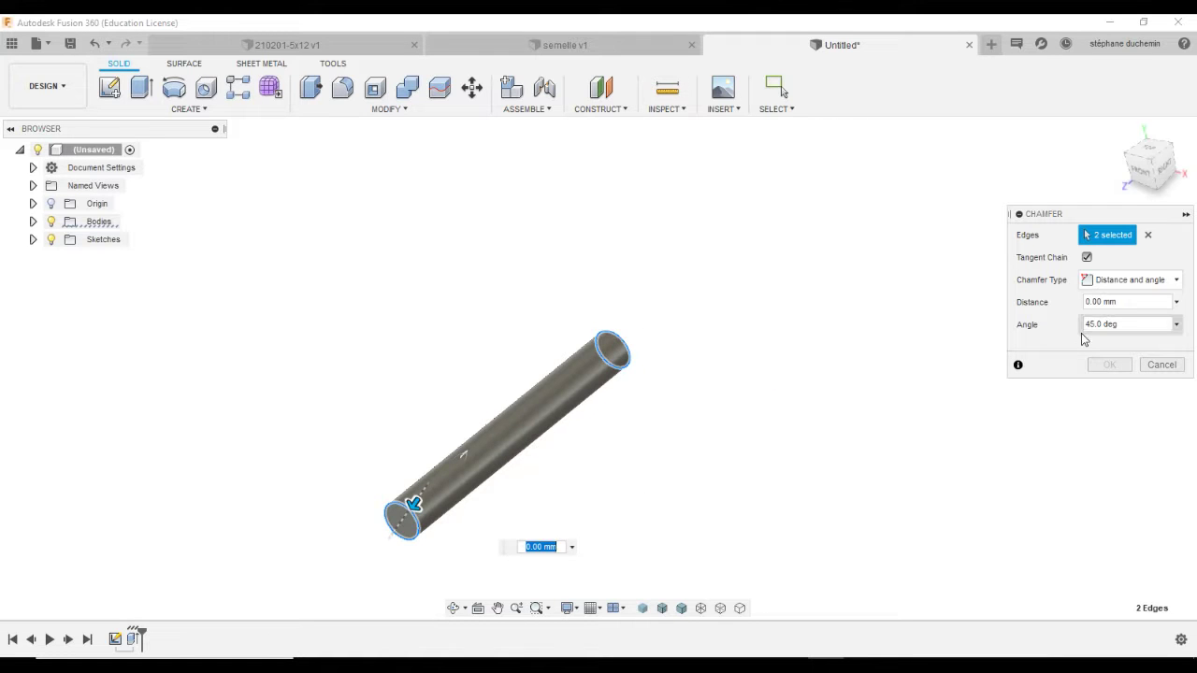
pyautogui.doubleClick(1111, 301)
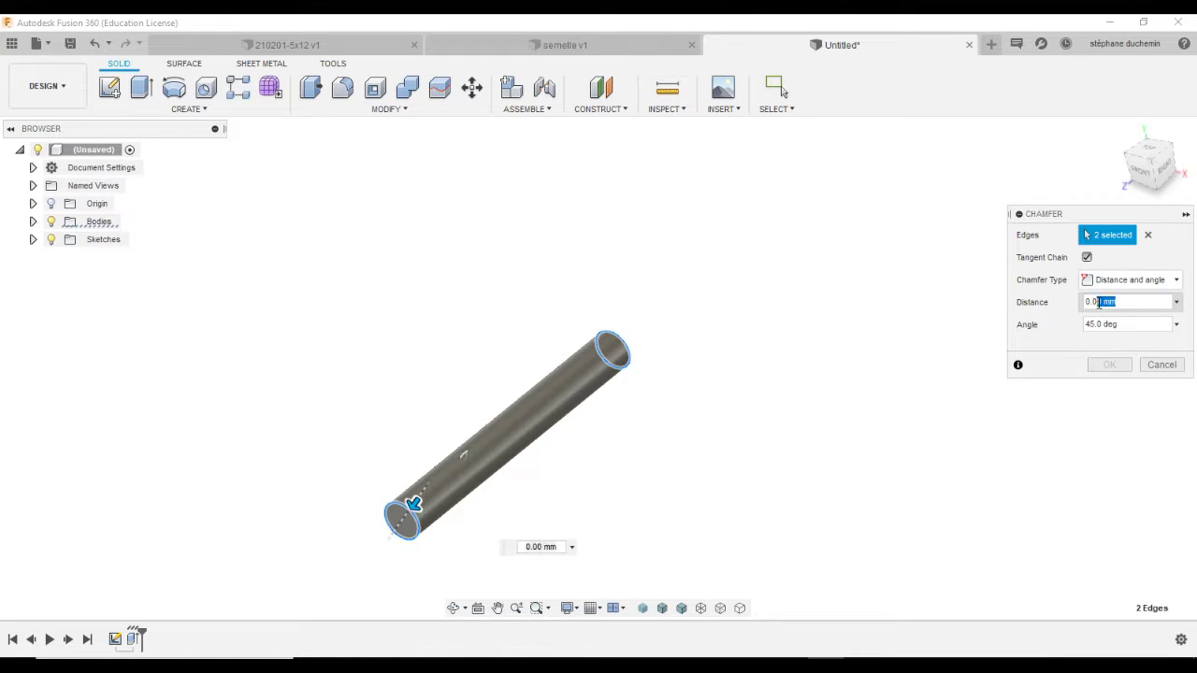
pyautogui.write('1')
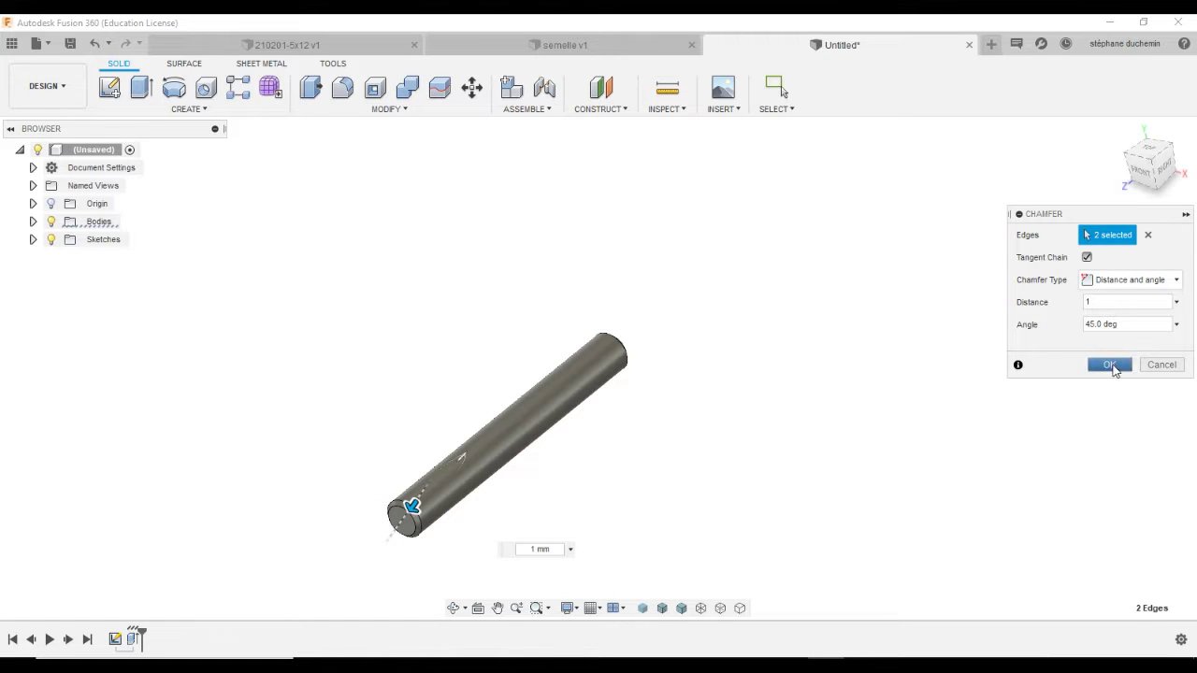
pyautogui.click(1110, 364)
# - Start a hole on the pin's cylindrical face near its front end and consult the drawing for the hole's size
pyautogui.scroll(2, 556, 471)
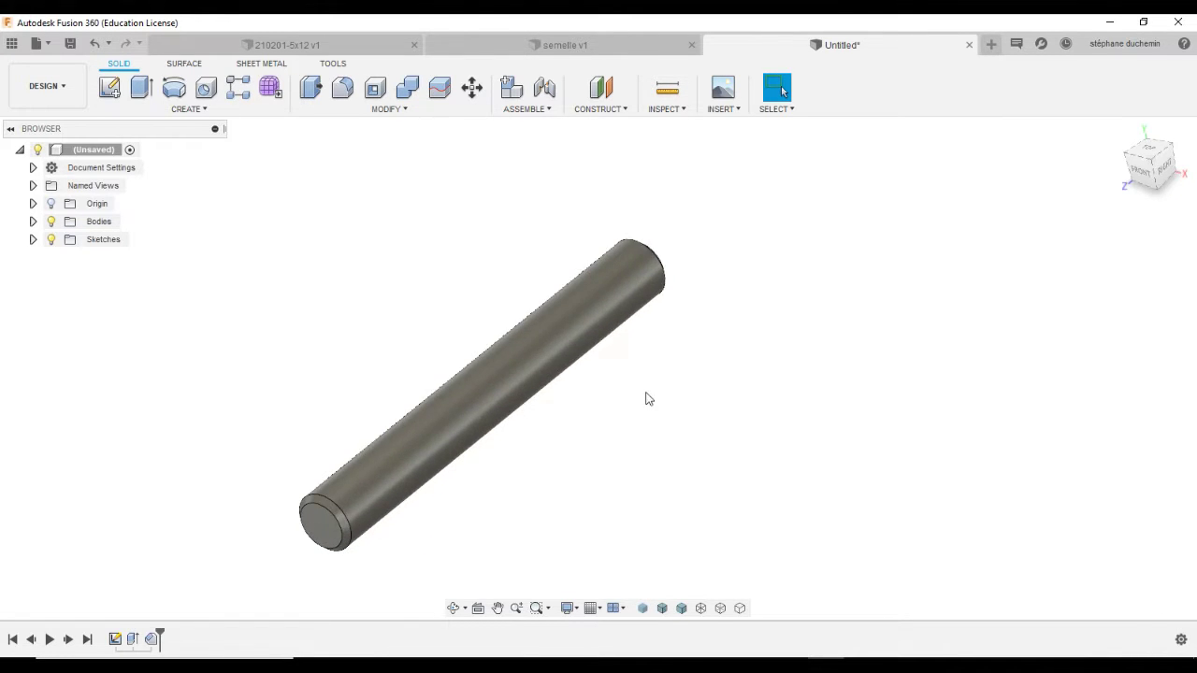
pyautogui.moveTo(646, 398)
pyautogui.keyDown('shift'); pyautogui.mouseDown(button='middle')
pyautogui.moveTo(550, 439)
pyautogui.moveTo(609, 403)
pyautogui.moveTo(670, 420)
pyautogui.moveTo(655, 412)
pyautogui.mouseUp(button='middle'); pyautogui.keyUp('shift')
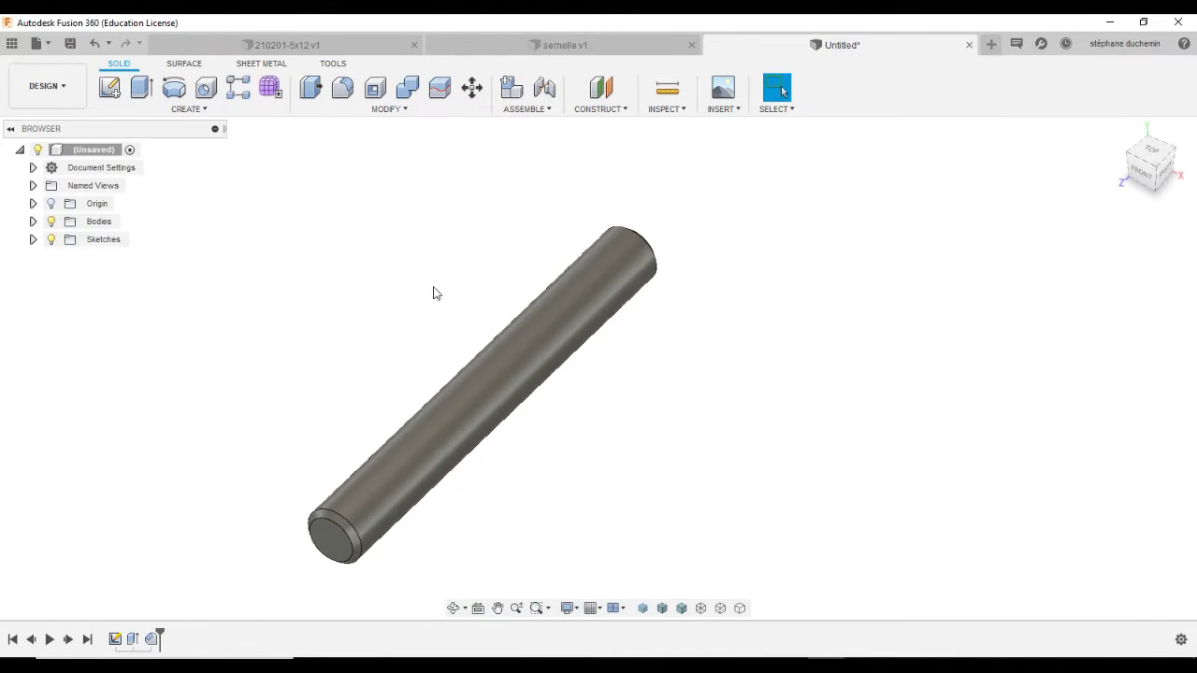
pyautogui.scroll(-2, 364, 262)
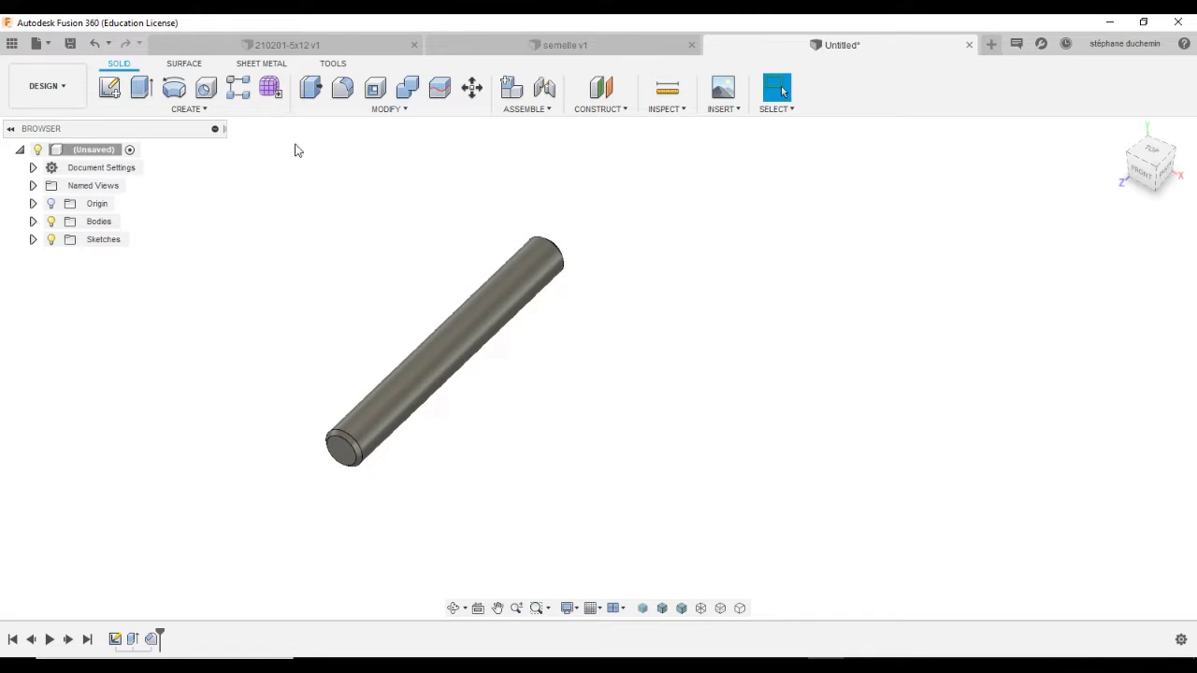
pyautogui.click(205, 87)
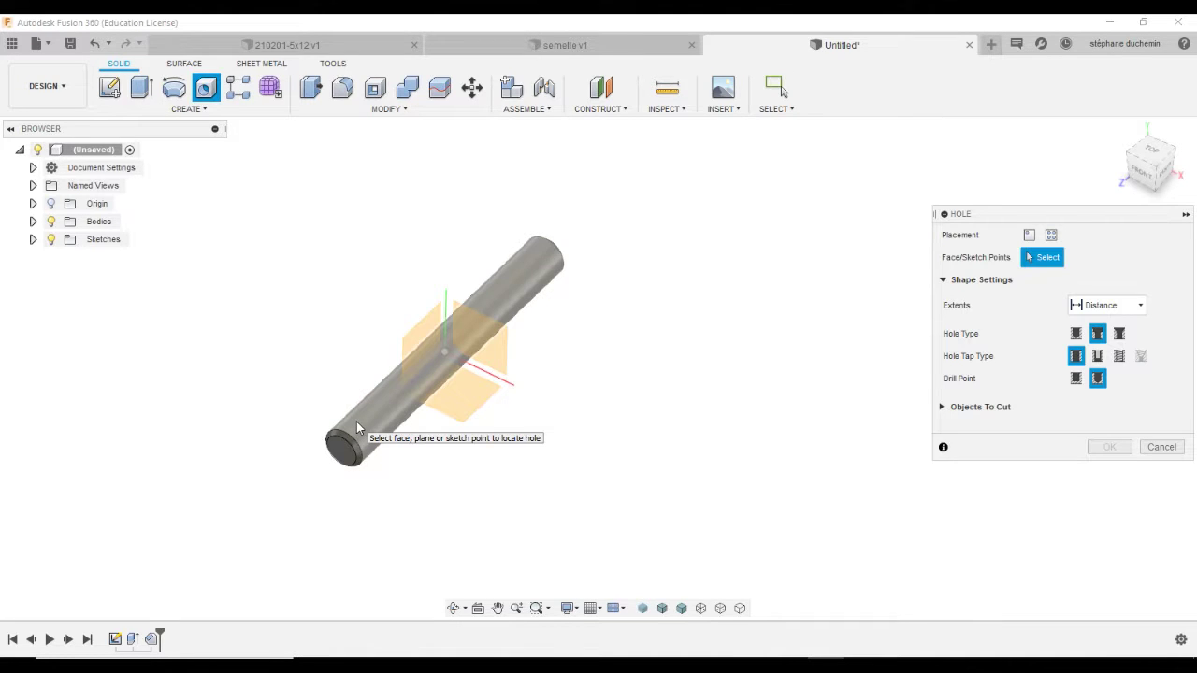
pyautogui.click(357, 425)
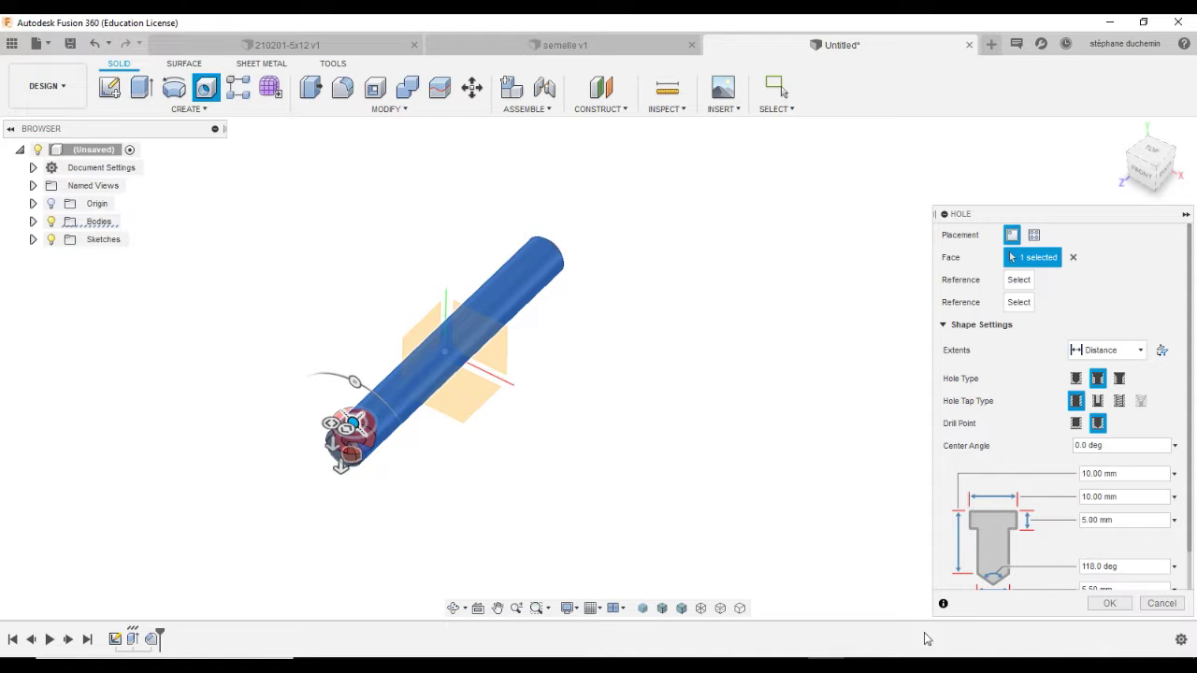
pyautogui.click(841, 654)
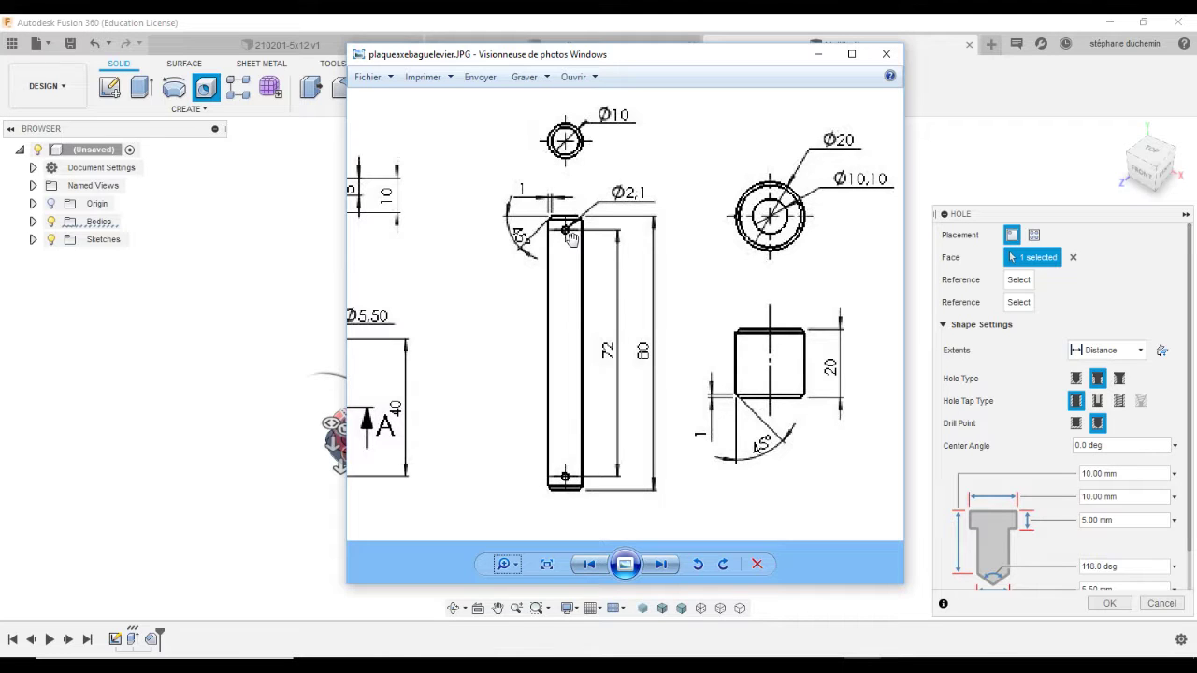
pyautogui.click(276, 460)
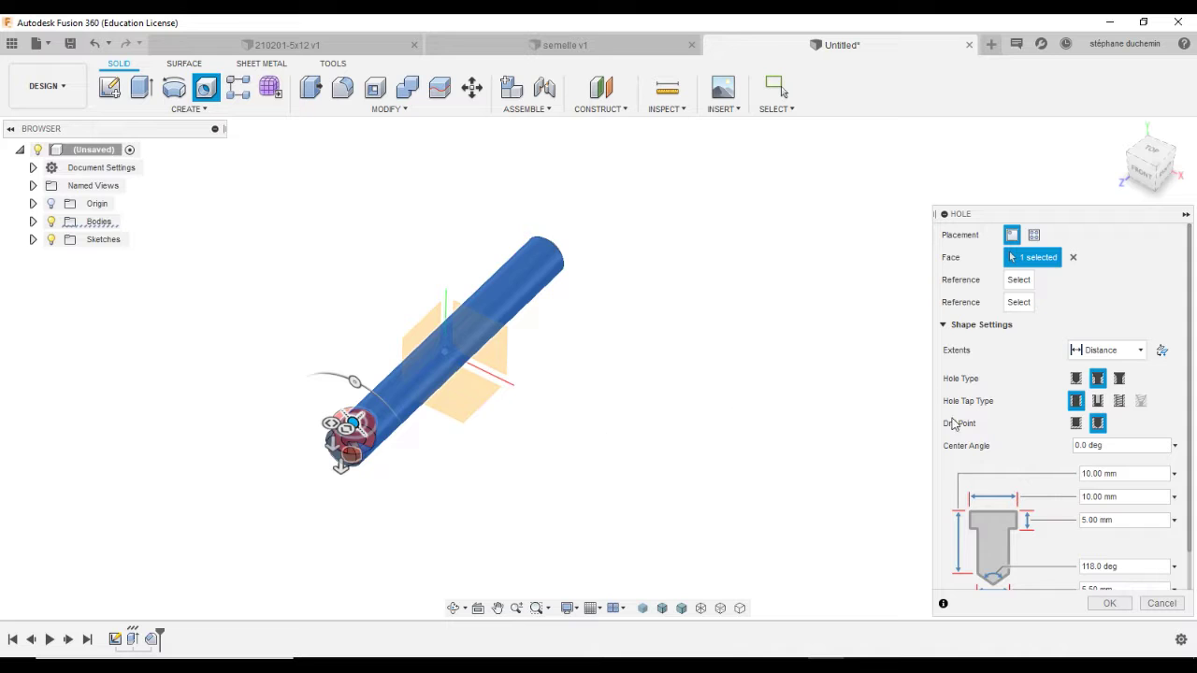
# - Define the hole as a simple hole with extent All and a diameter of 2.1 mm
pyautogui.click(1077, 379)
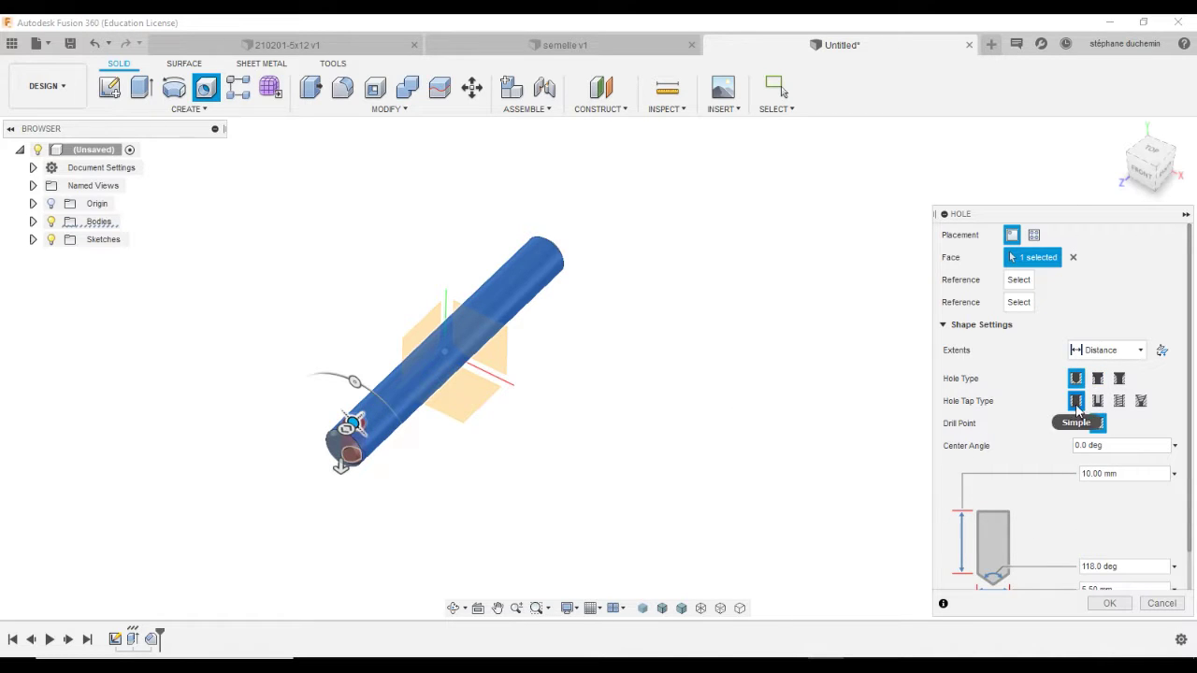
pyautogui.click(1099, 352)
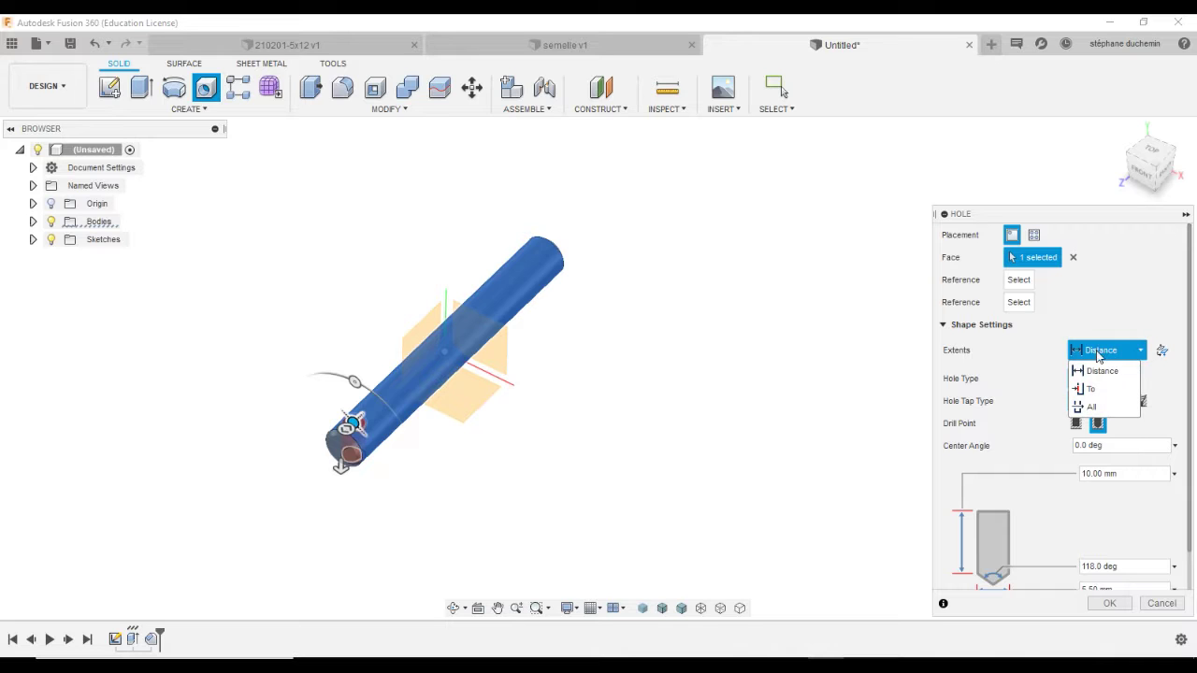
pyautogui.click(1090, 408)
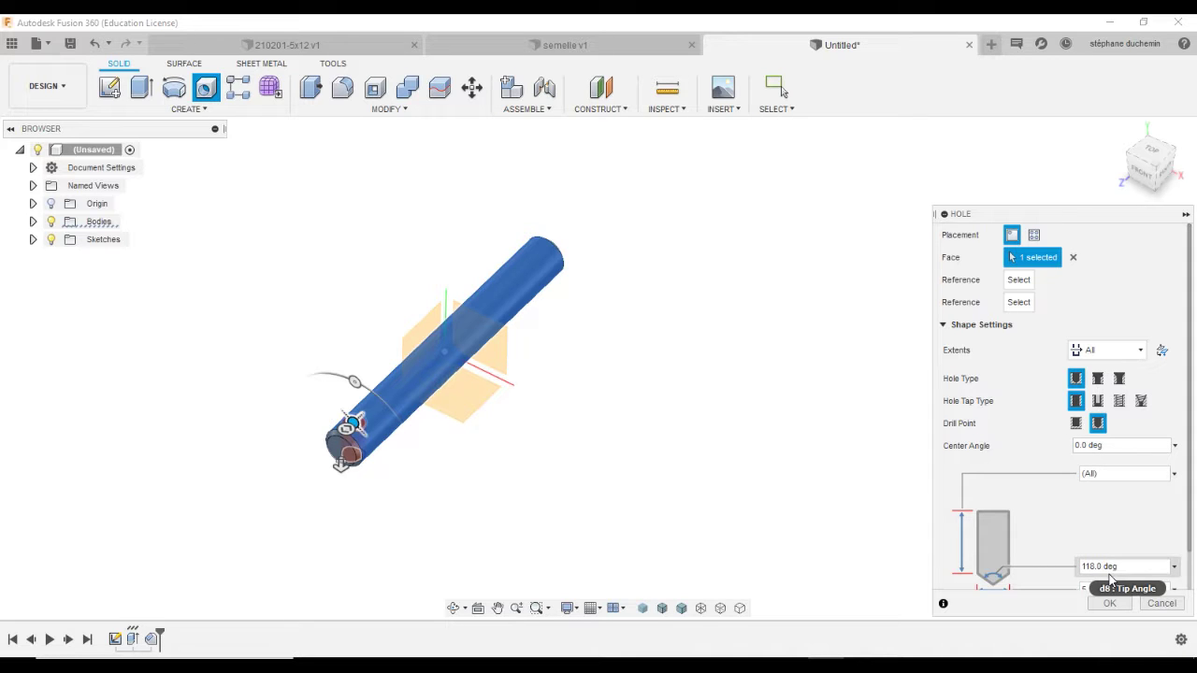
pyautogui.scroll(-2, 1127, 575)
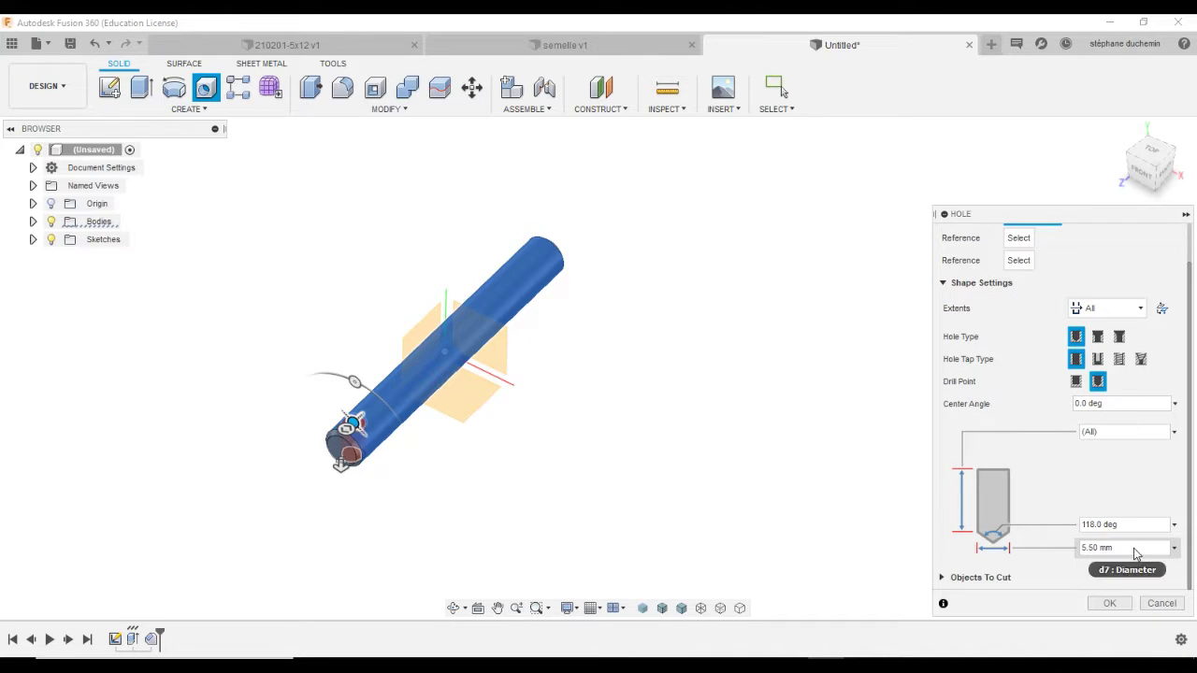
pyautogui.click(1080, 552)
pyautogui.write('2.1')
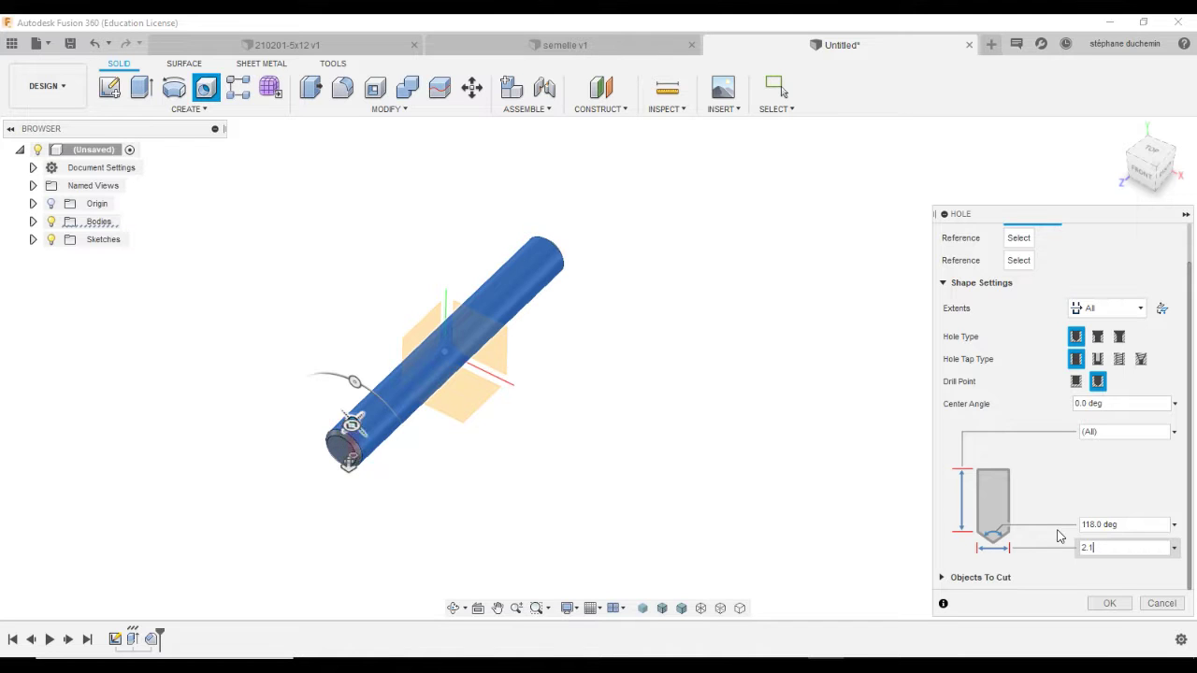
pyautogui.press('Return')
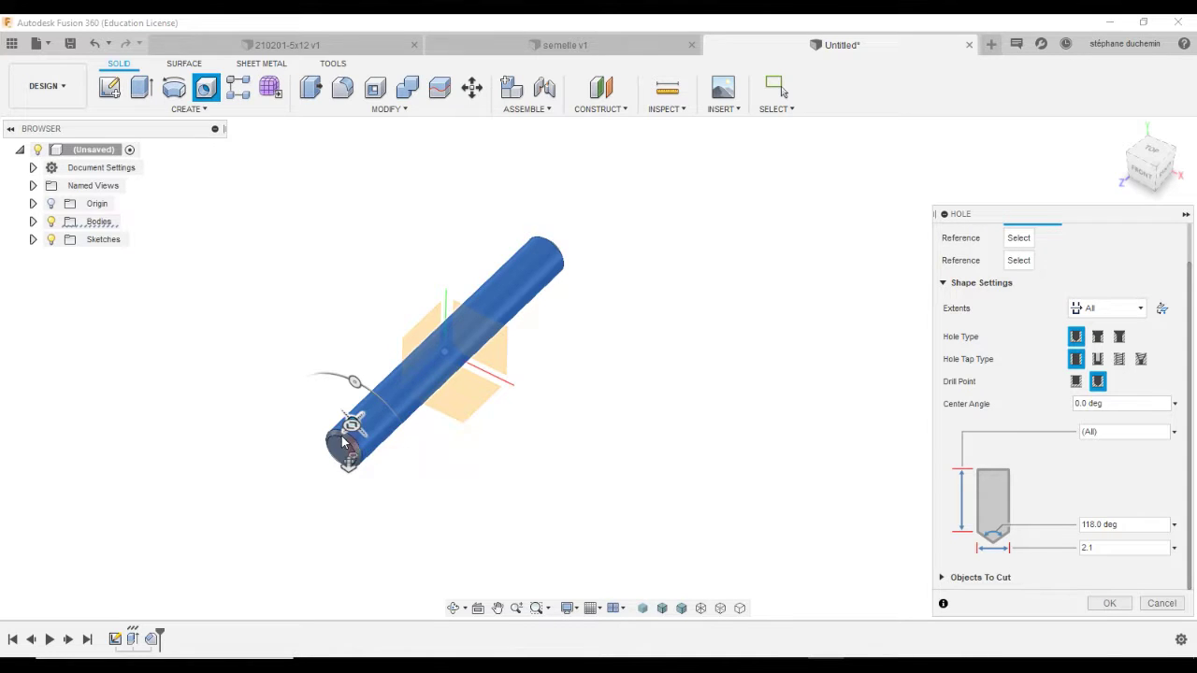
# - Reference the hole to the circular edge of the pin's end face, checking the drawing, and set the offset to 4 mm
pyautogui.scroll(2, 337, 446)
pyautogui.scroll(3, 334, 445)
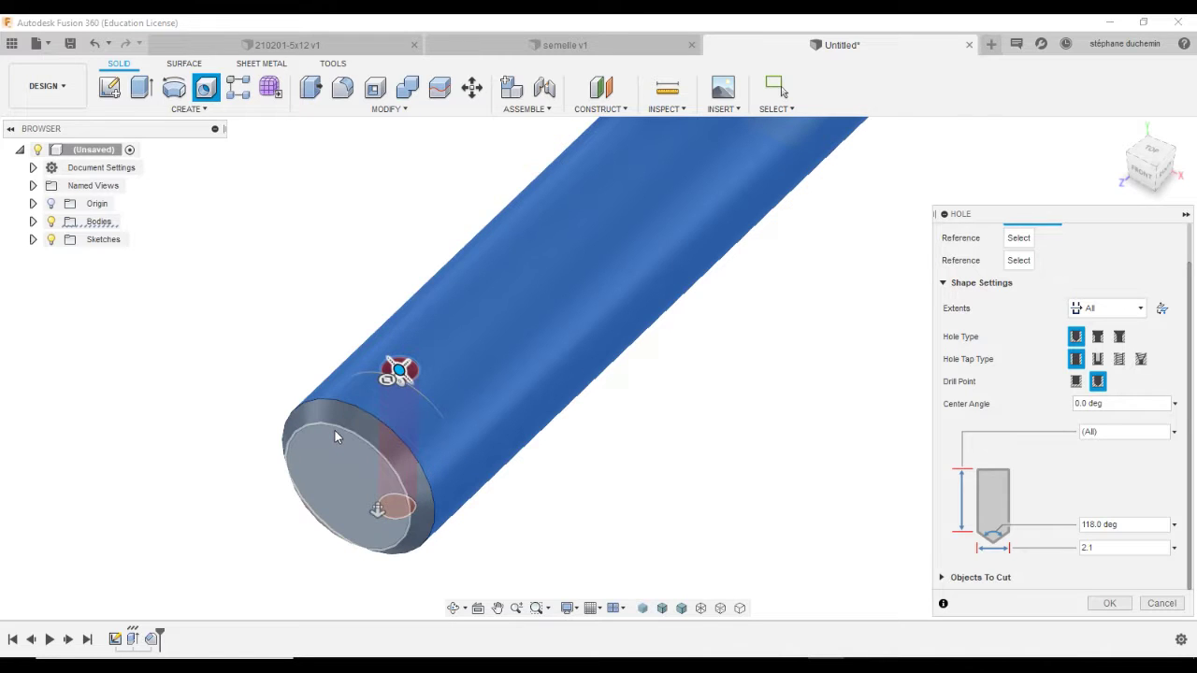
pyautogui.click(335, 431)
pyautogui.write('2')
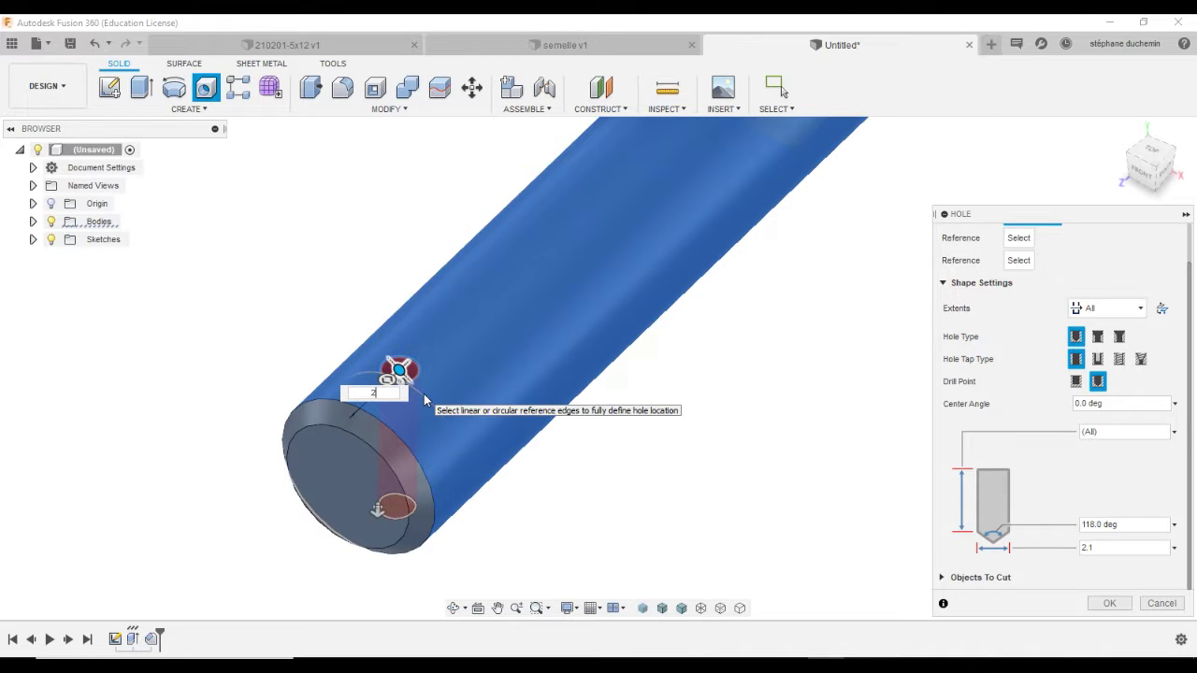
pyautogui.press('Tab')
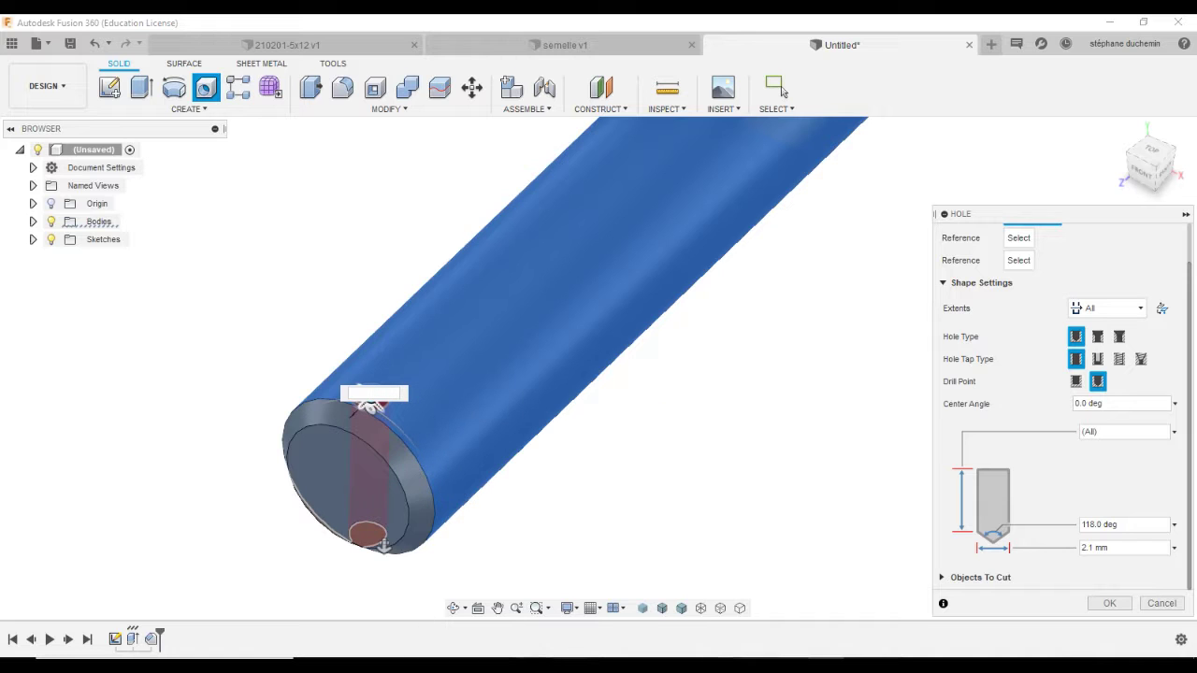
pyautogui.hotkey('alt', 'Tab')
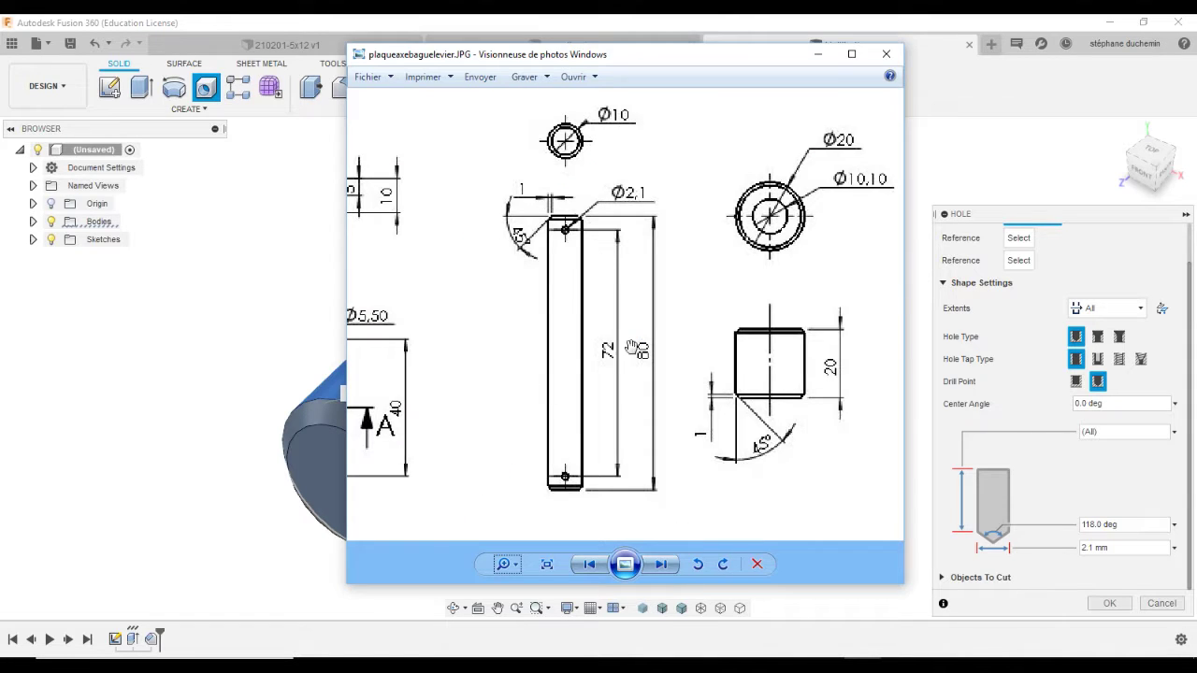
pyautogui.hotkey('alt', 'Tab')
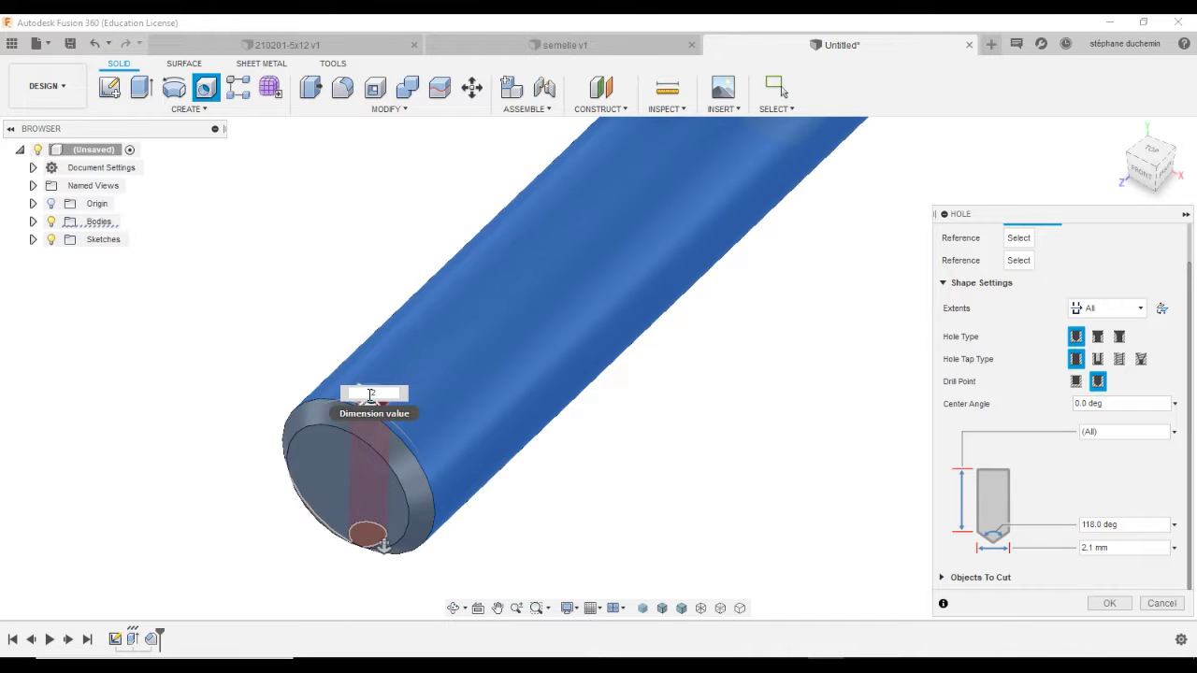
pyautogui.write('4')
pyautogui.press('Return')
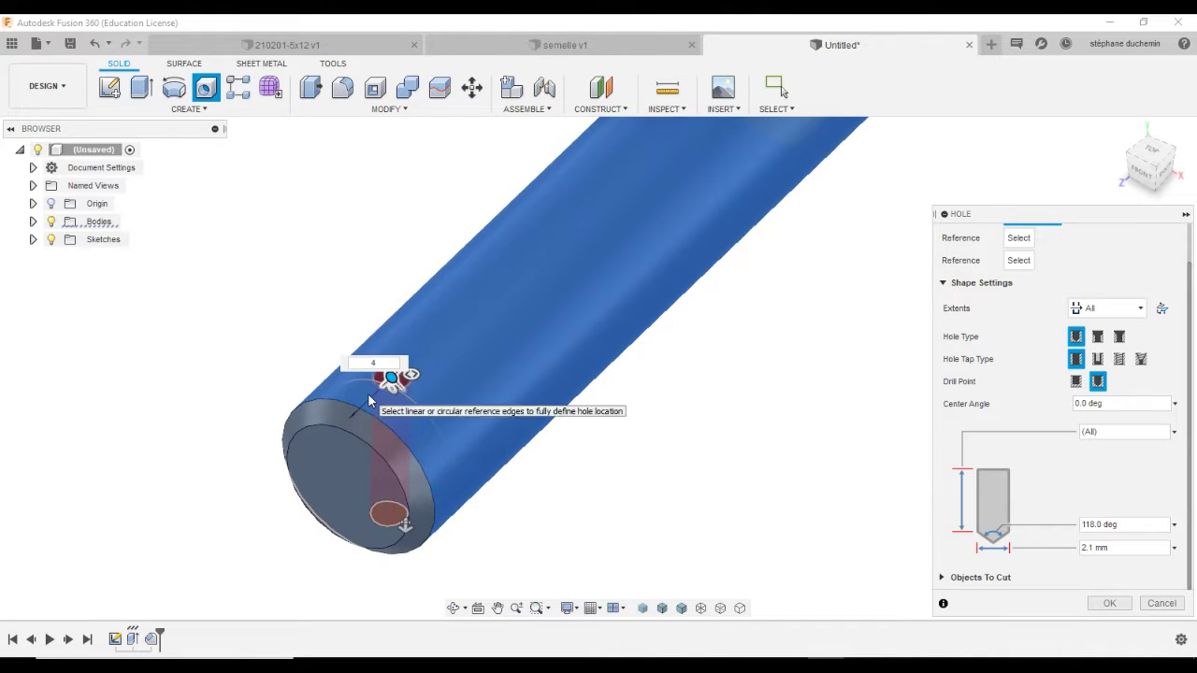
pyautogui.keyDown('shift'); pyautogui.moveTo(315, 275); pyautogui.dragTo(315, 326, button='middle'); pyautogui.keyUp('shift')
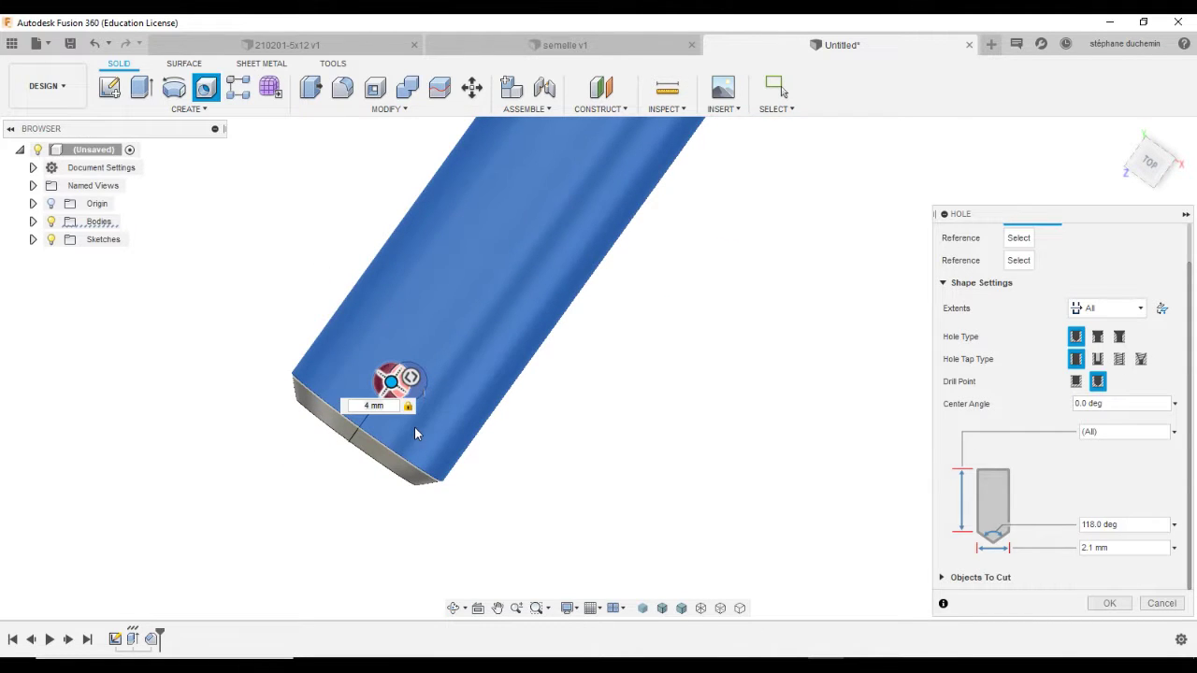
# - Create the defined 2.1 mm hole through the pin, 4 mm from the end edge
pyautogui.scroll(-3, 679, 329)
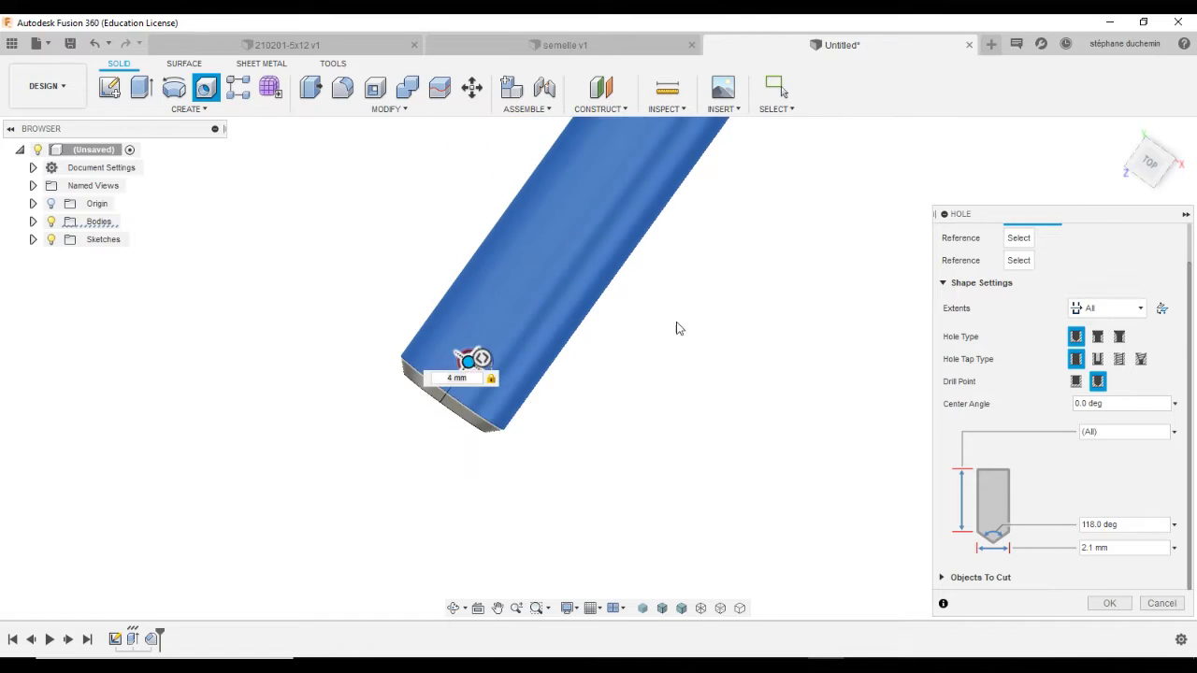
pyautogui.click(1113, 606)
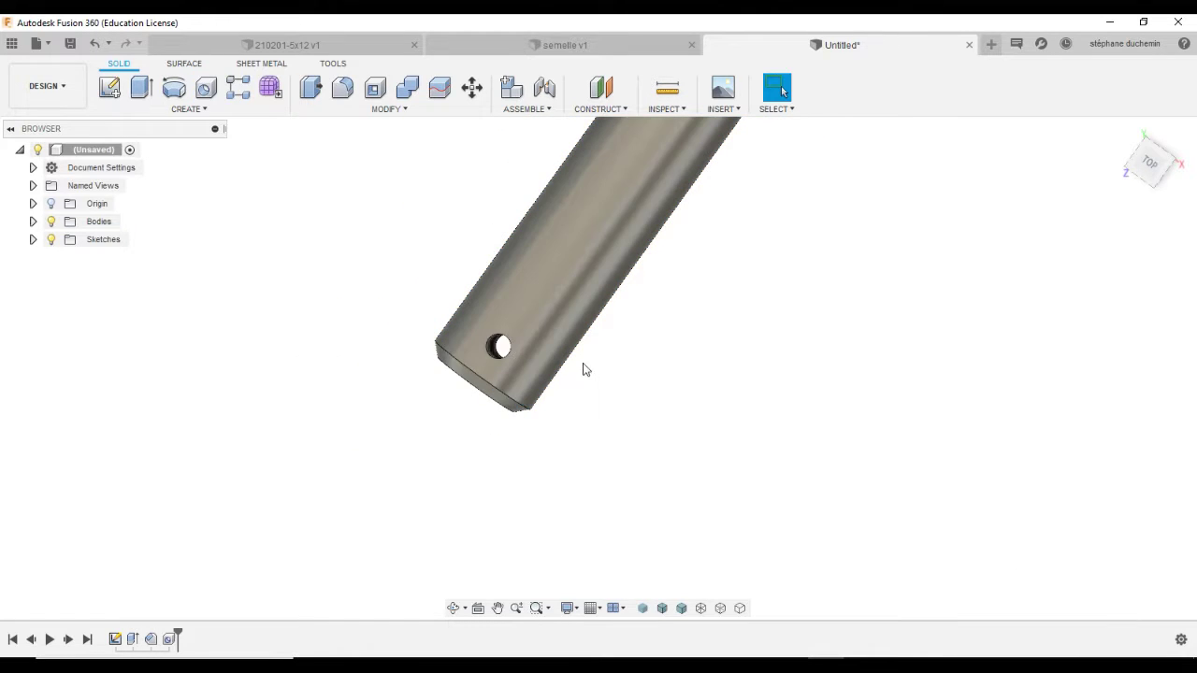
# - Start a rectangular pattern of the cross hole feature, with its direction along the Z axis, lengthwise on the pin
pyautogui.scroll(-4, 583, 369)
pyautogui.scroll(2, 779, 253)
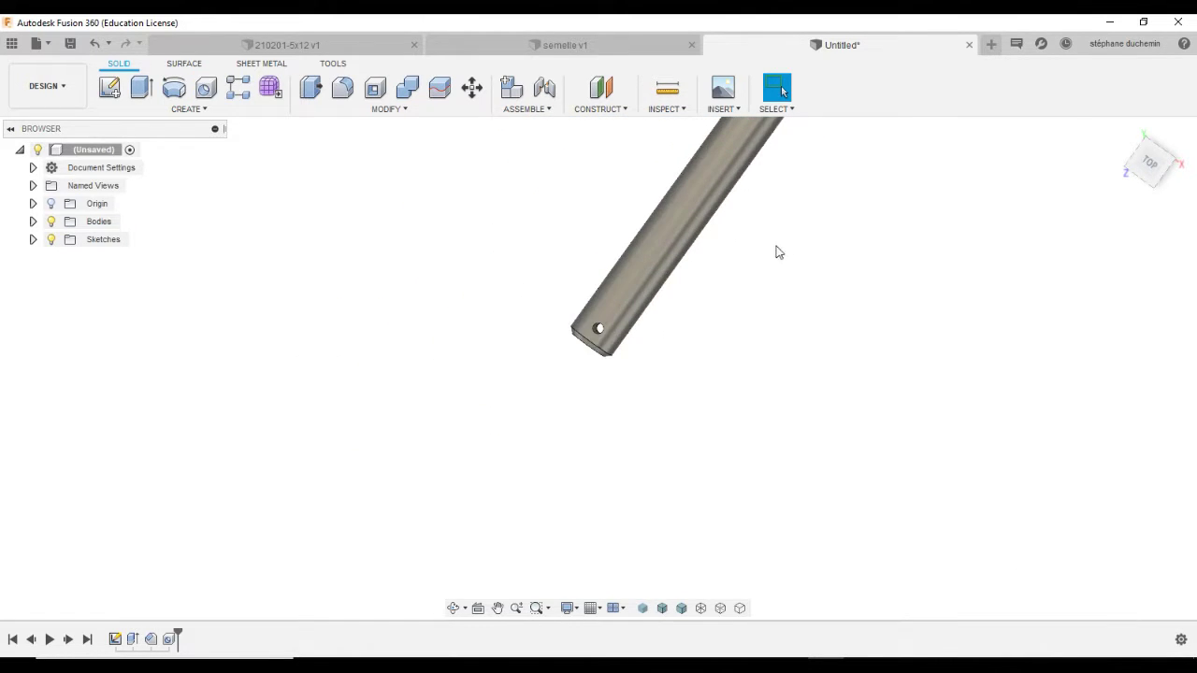
pyautogui.click(498, 608)
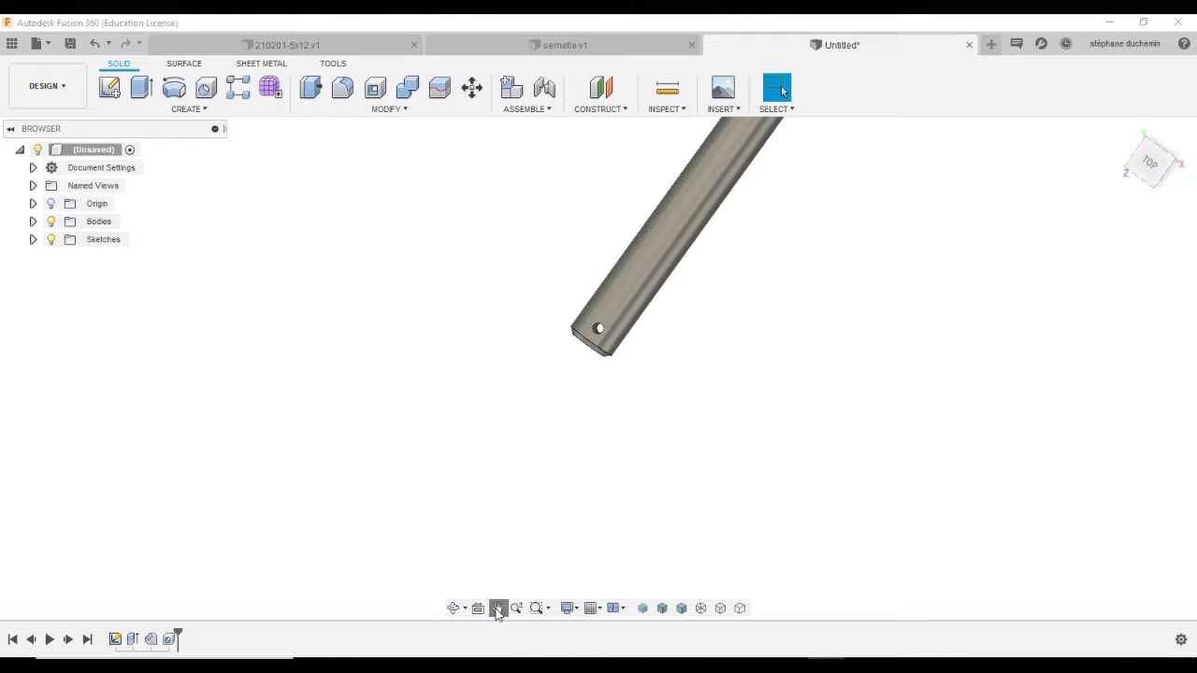
pyautogui.moveTo(708, 299); pyautogui.dragTo(537, 483)
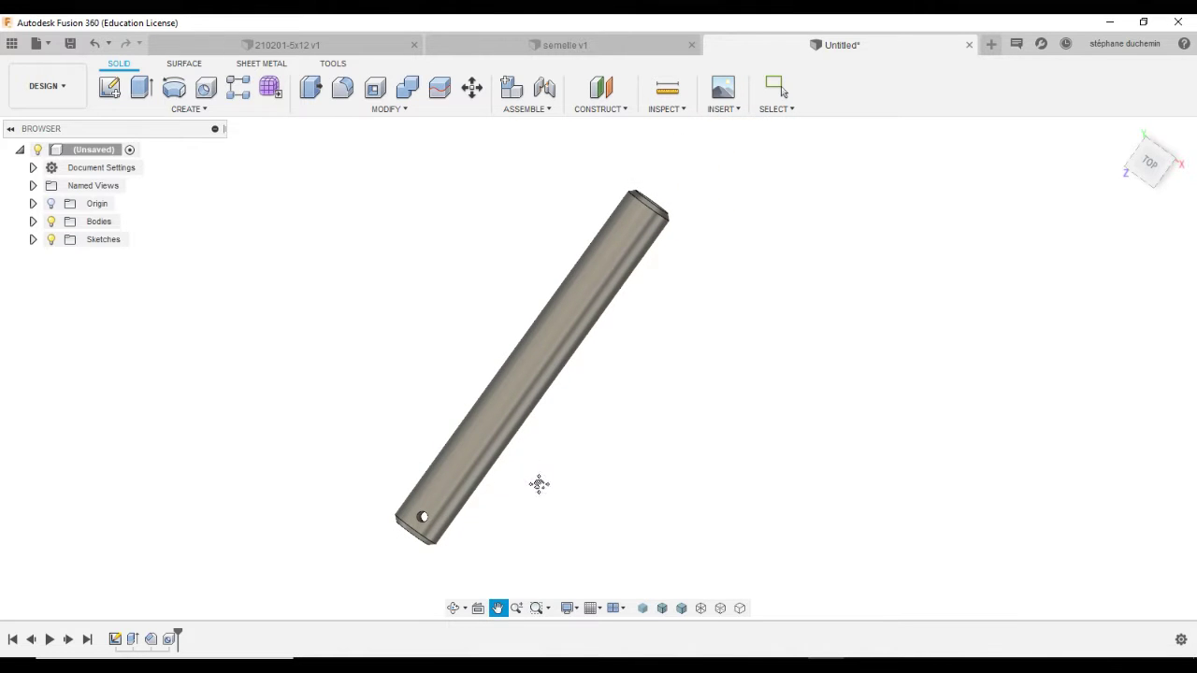
pyautogui.click(238, 87)
pyautogui.keyDown('shift'); pyautogui.moveTo(462, 558); pyautogui.dragTo(441, 527, button='middle'); pyautogui.keyUp('shift')
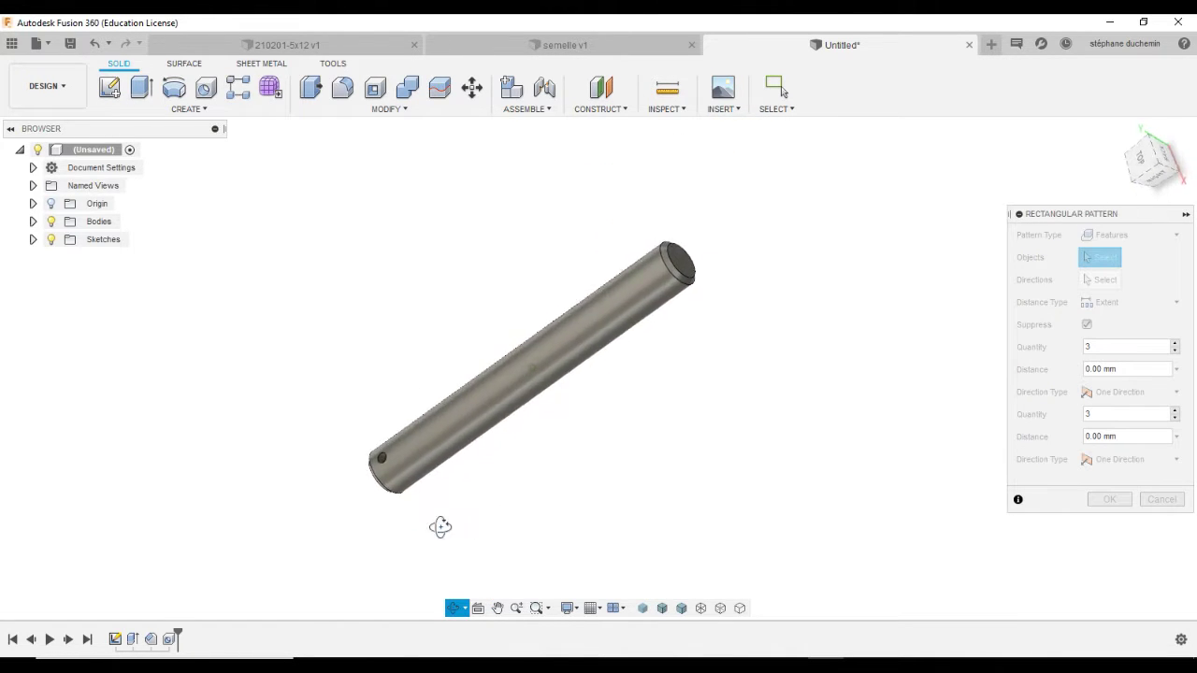
pyautogui.scroll(6, 361, 461)
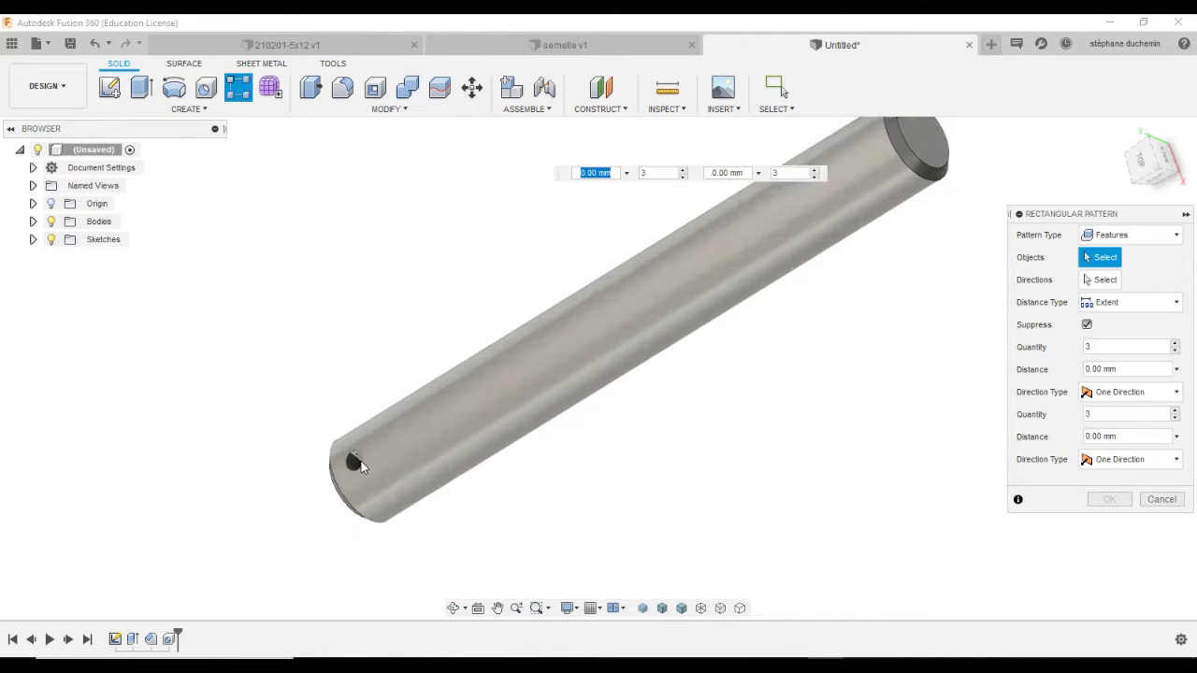
pyautogui.click(353, 459)
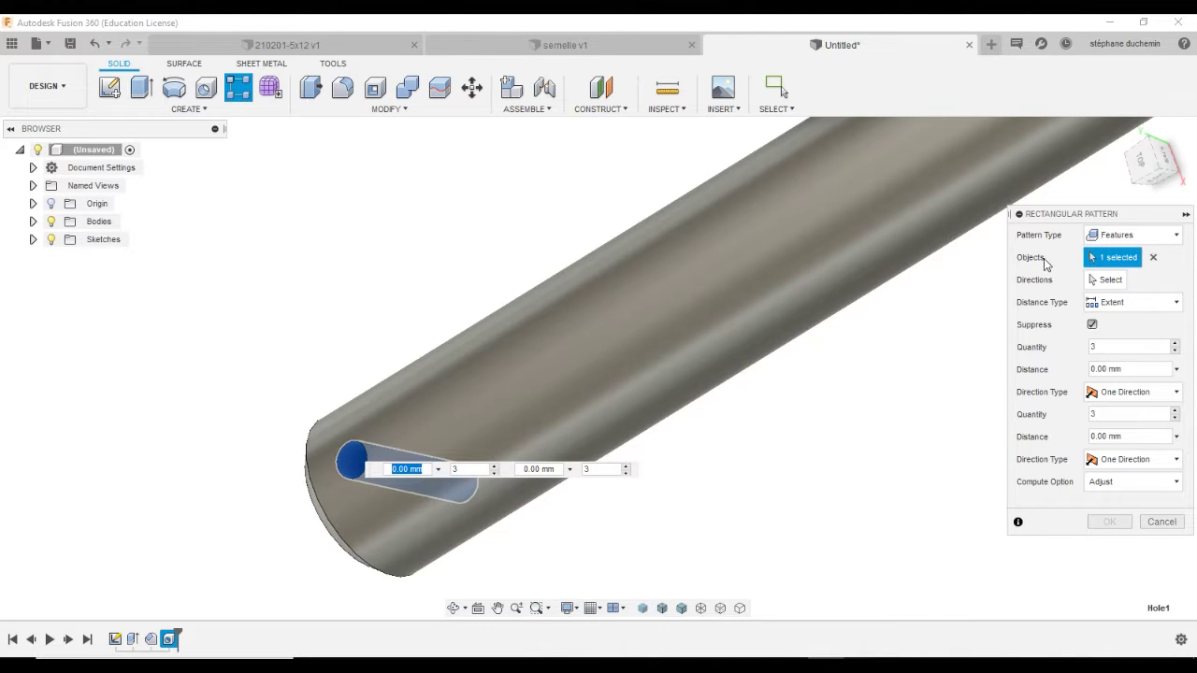
pyautogui.click(1107, 279)
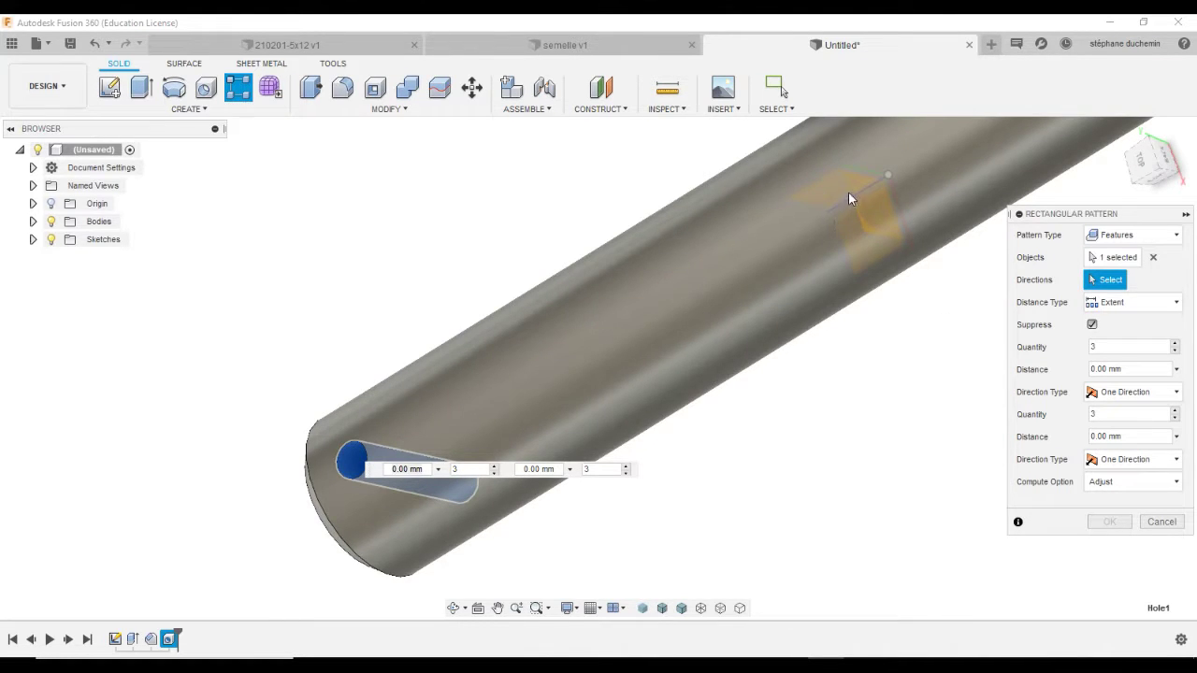
pyautogui.keyDown('shift'); pyautogui.moveTo(836, 264); pyautogui.dragTo(827, 199, button='middle'); pyautogui.keyUp('shift')
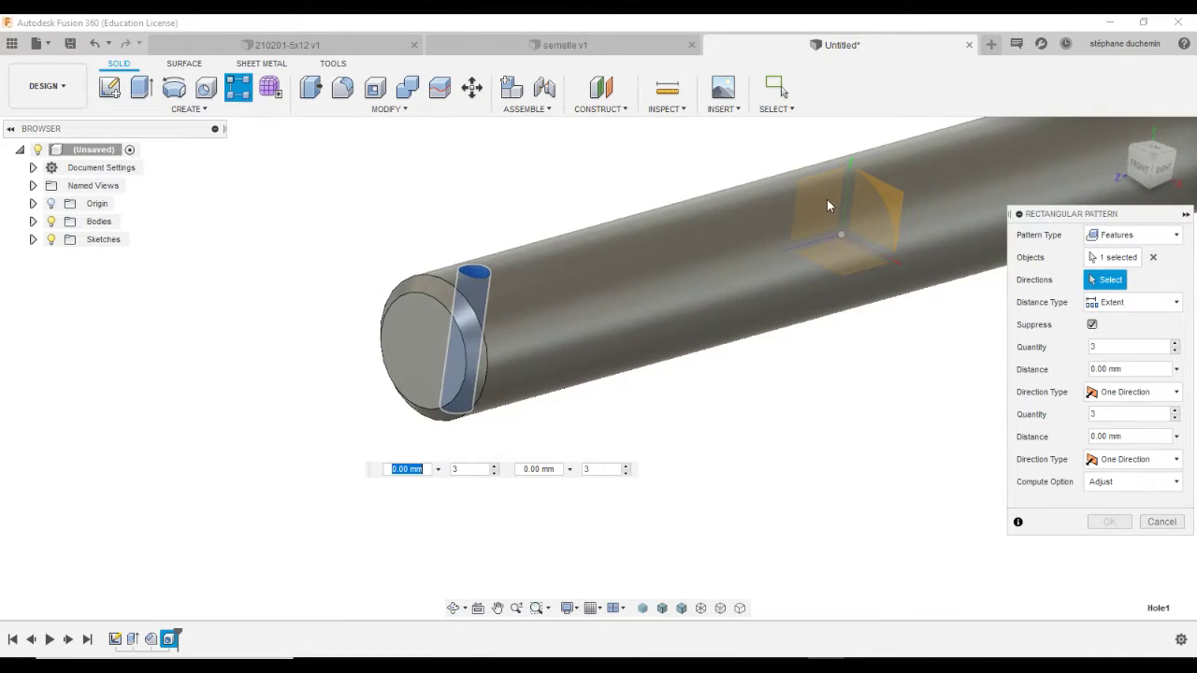
pyautogui.click(824, 239)
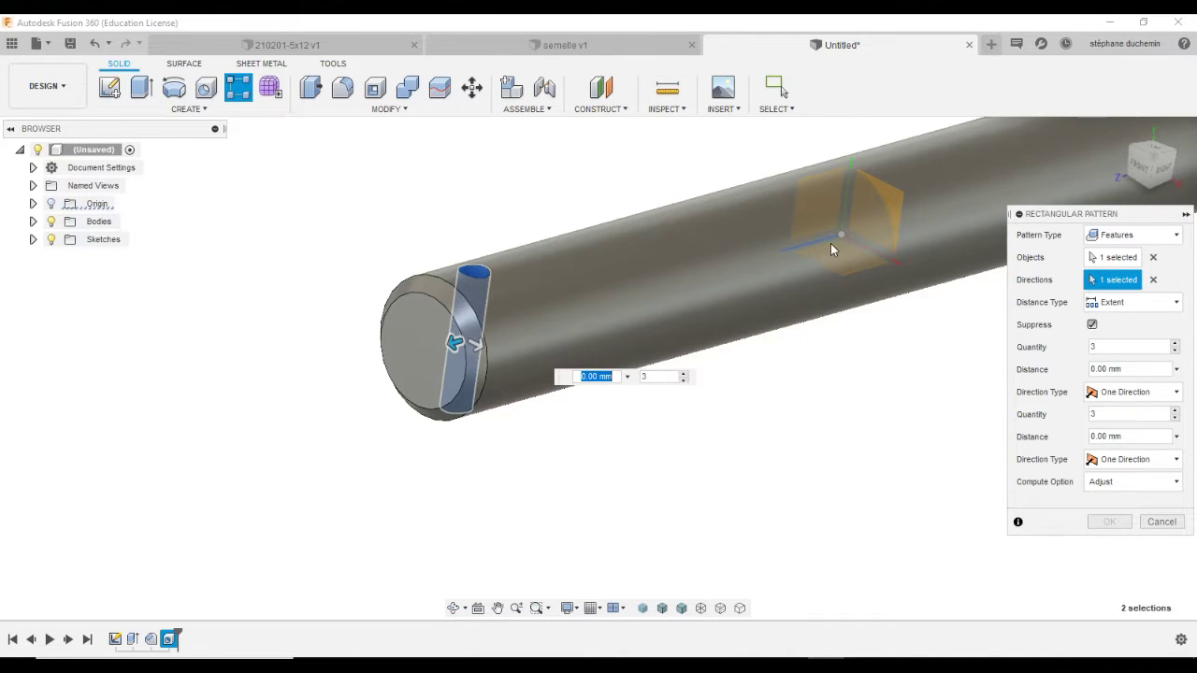
# - Stretch the hole pattern toward the pin's far end to a distance of -57 mm
pyautogui.press('Tab')
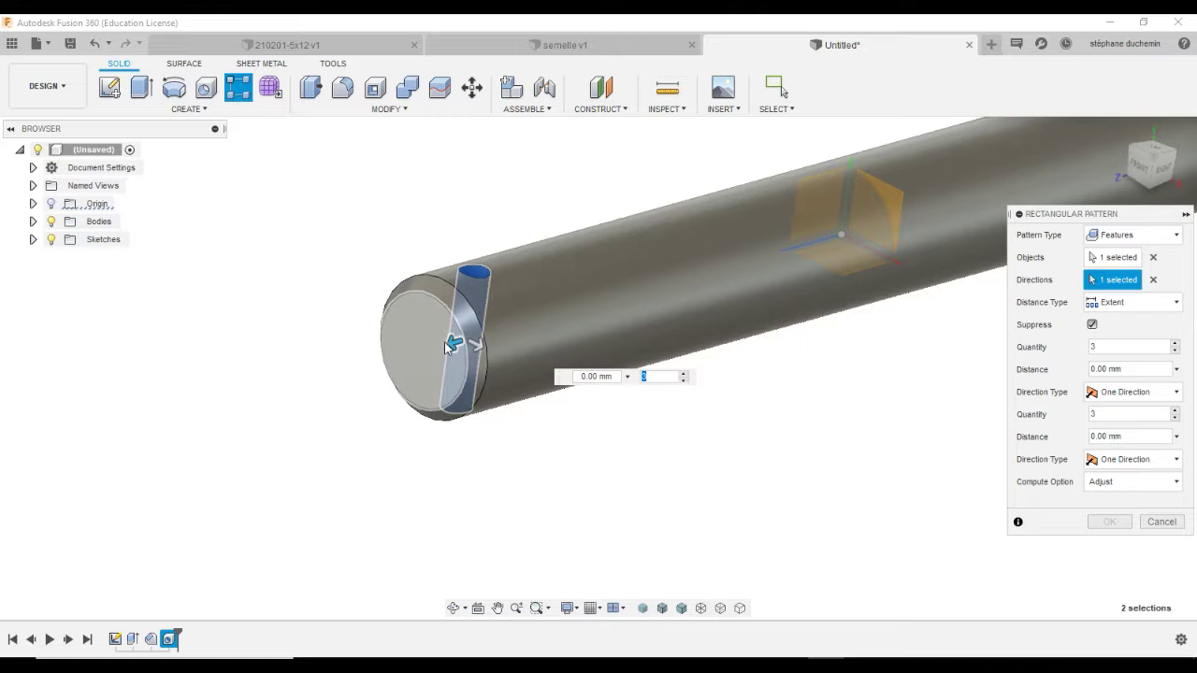
pyautogui.moveTo(449, 344); pyautogui.dragTo(962, 220)
pyautogui.scroll(-3, 962, 220)
pyautogui.scroll(3, 924, 325)
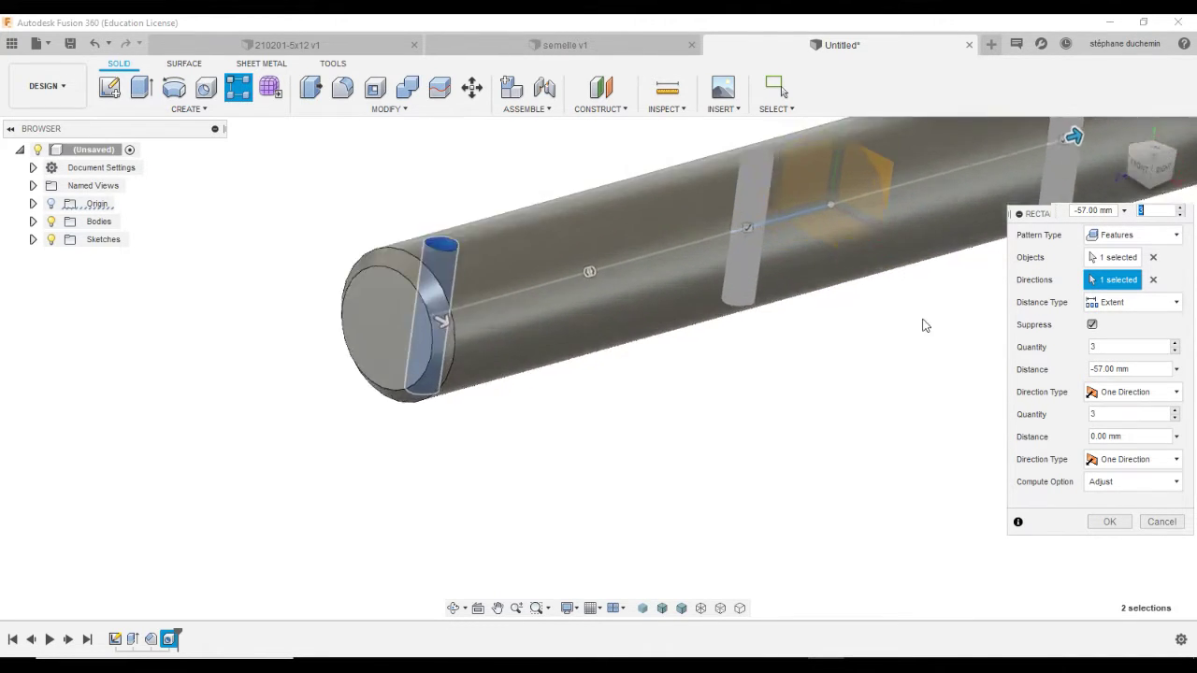
pyautogui.scroll(-3, 998, 326)
# - Check the drawing for the hole spacing and create the pattern with quantity 2 and distance -72 mm
pyautogui.hotkey('alt', 'Tab')
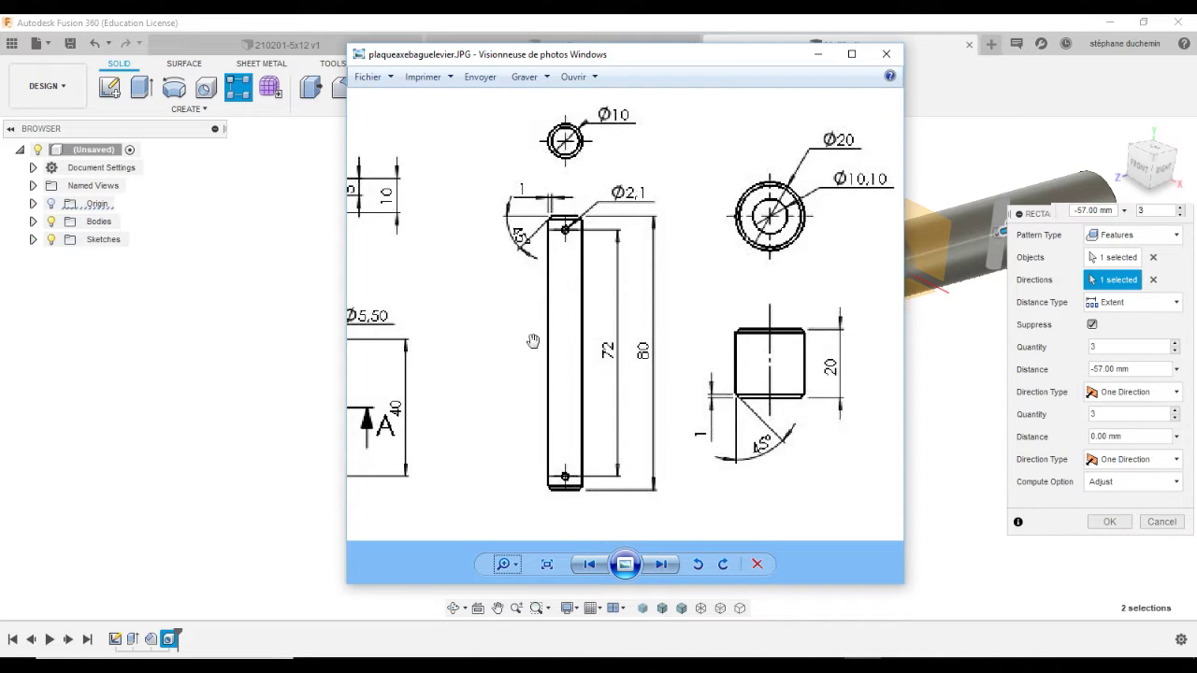
pyautogui.hotkey('alt', 'Tab')
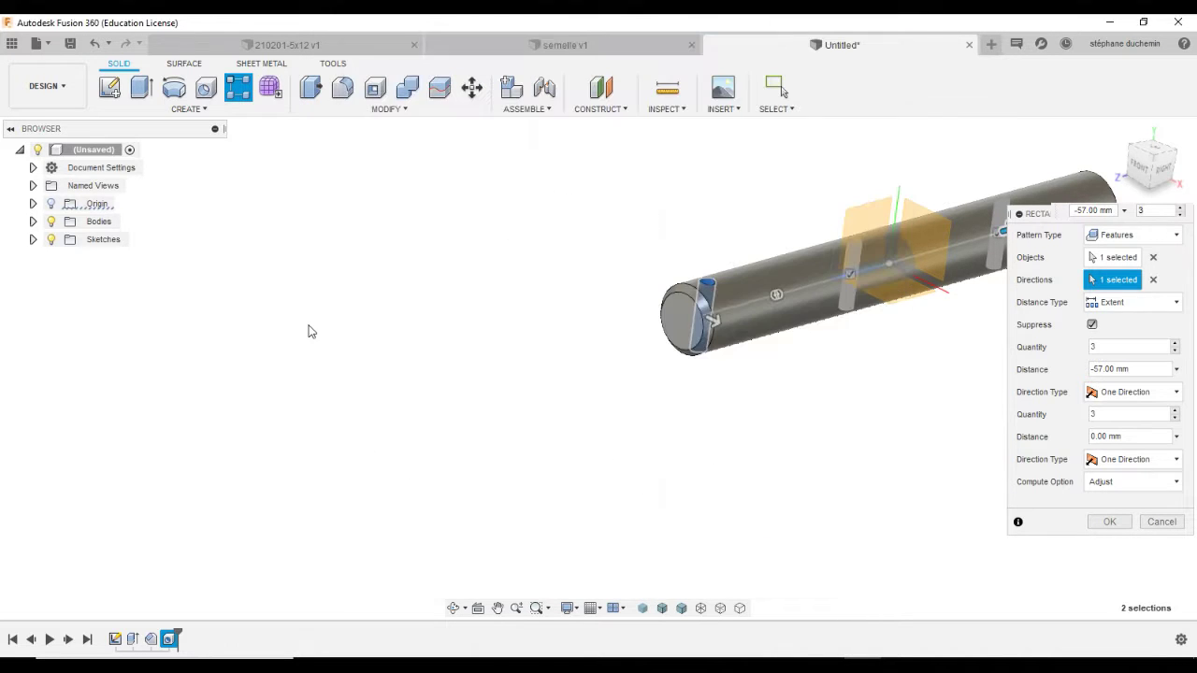
pyautogui.click(1174, 351)
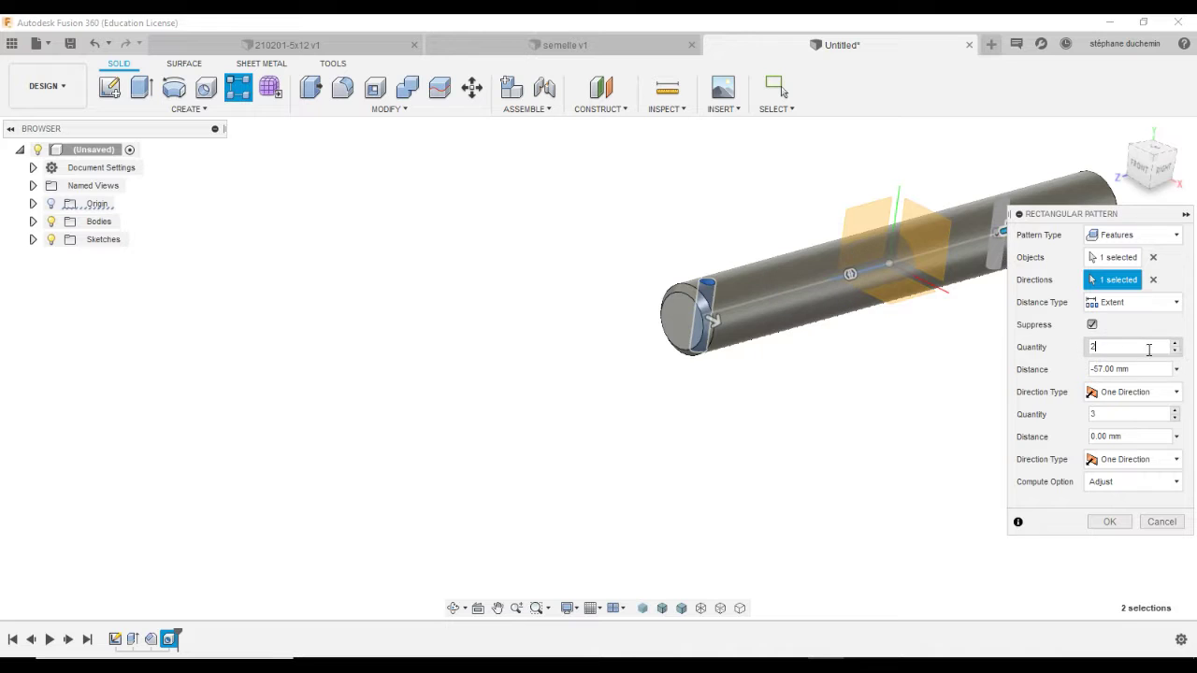
pyautogui.click(1092, 371)
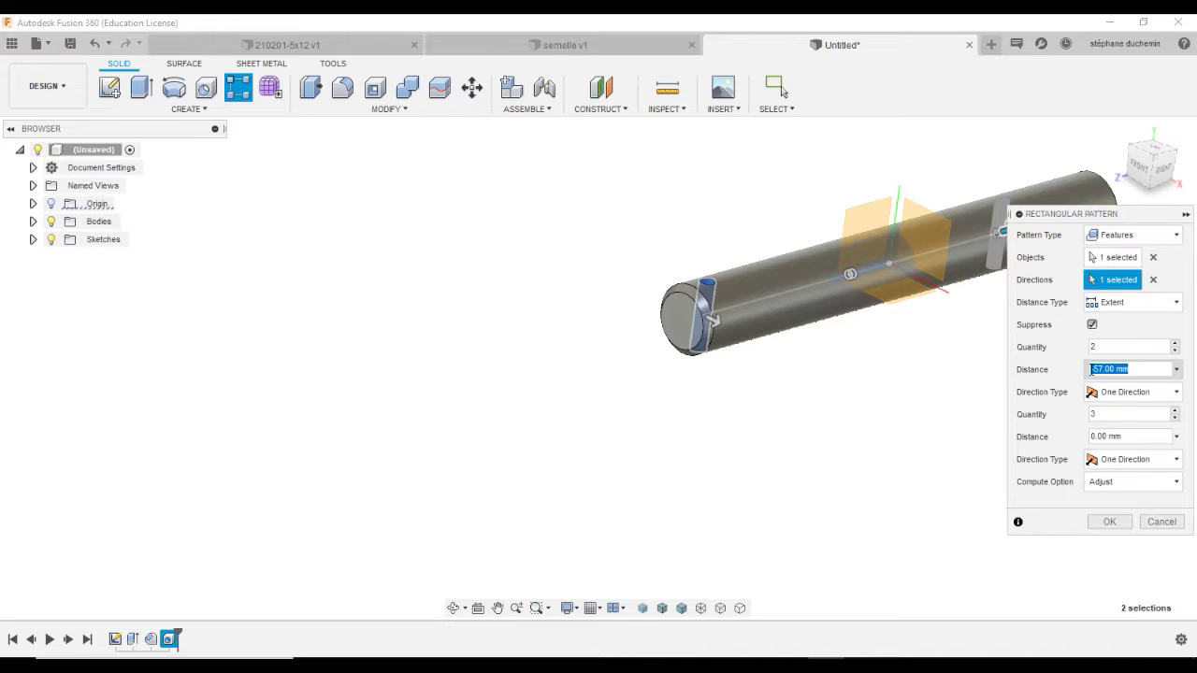
pyautogui.write('-72')
pyautogui.press('Return')
# - Inspect the pin with its two cross holes and compare it with the drawing
pyautogui.keyDown('shift'); pyautogui.moveTo(868, 264); pyautogui.dragTo(1027, 231, button='middle'); pyautogui.keyUp('shift')
pyautogui.scroll(2, 1028, 231)
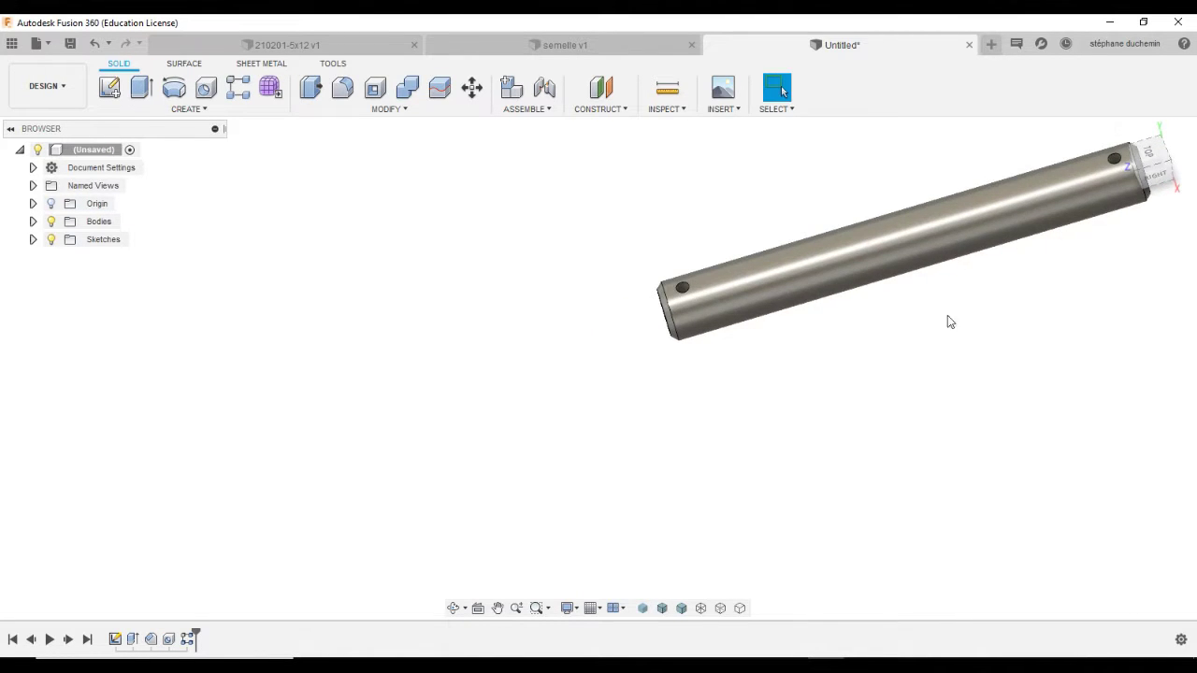
pyautogui.click(498, 609)
pyautogui.moveTo(883, 350); pyautogui.dragTo(683, 351)
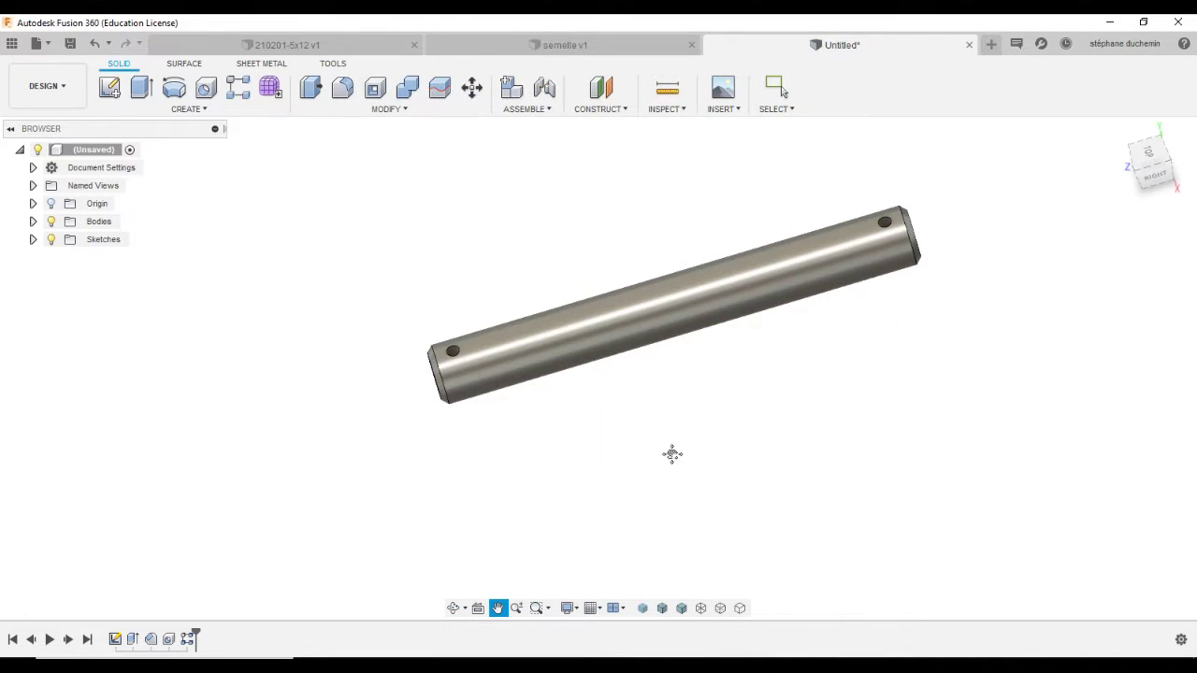
pyautogui.click(845, 653)
pyautogui.click(676, 420)
pyautogui.click(826, 658)
pyautogui.click(826, 658)
pyautogui.click(853, 657)
pyautogui.press('Escape')
pyautogui.hotkey('alt', 'Tab')
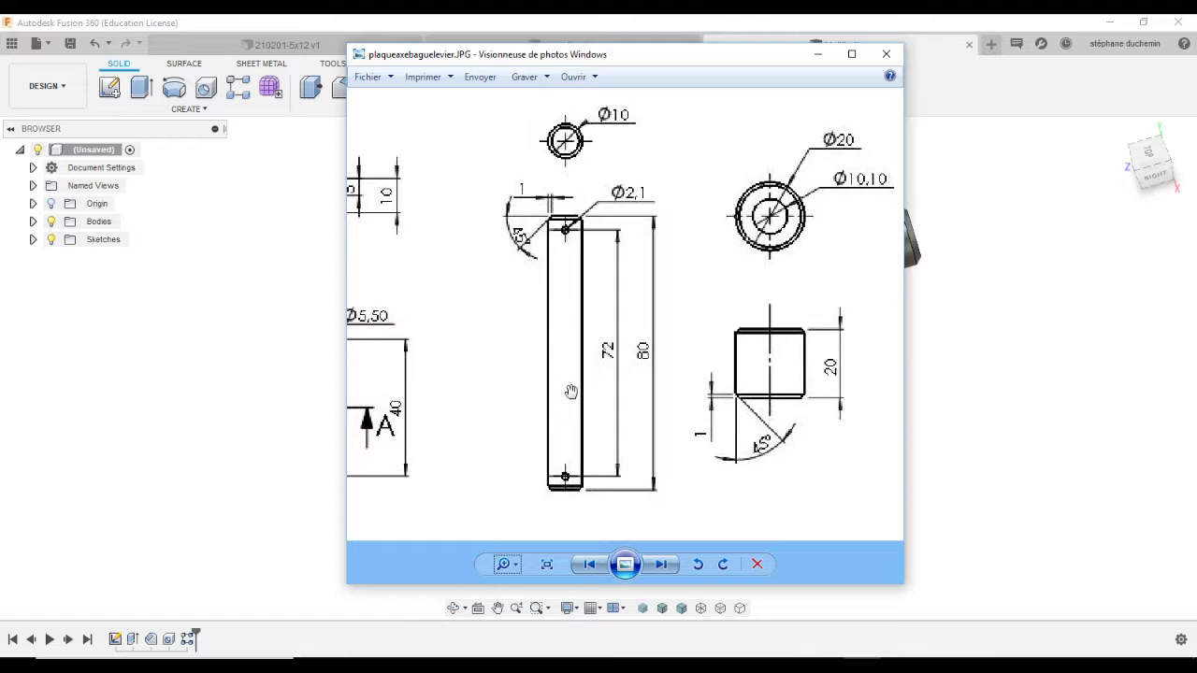
pyautogui.click(924, 482)
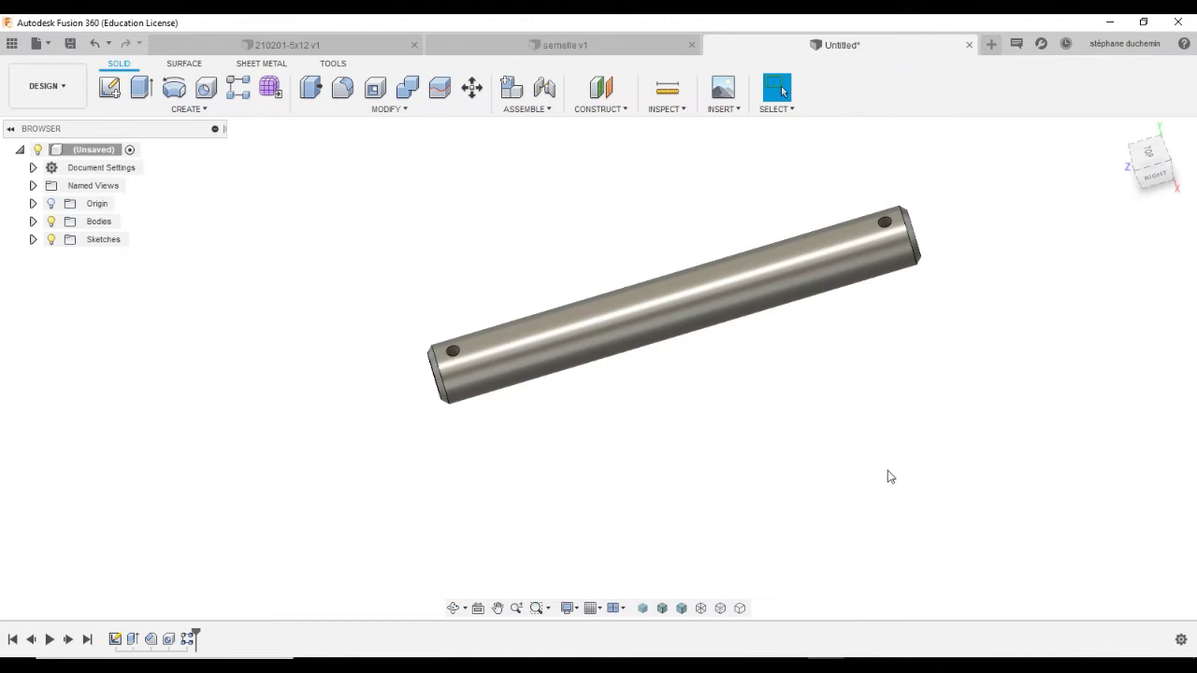
# - Save the pin design under the name axe in the Plieuse folder
pyautogui.click(70, 44)
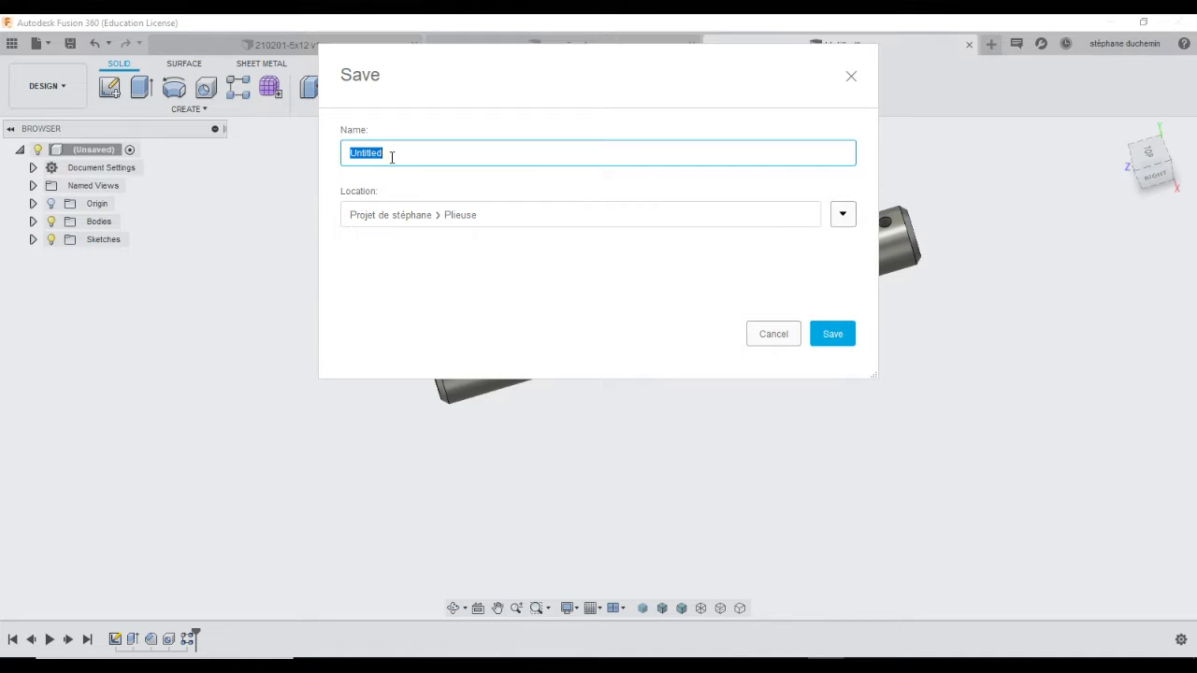
pyautogui.write('axe')
pyautogui.press('Return')
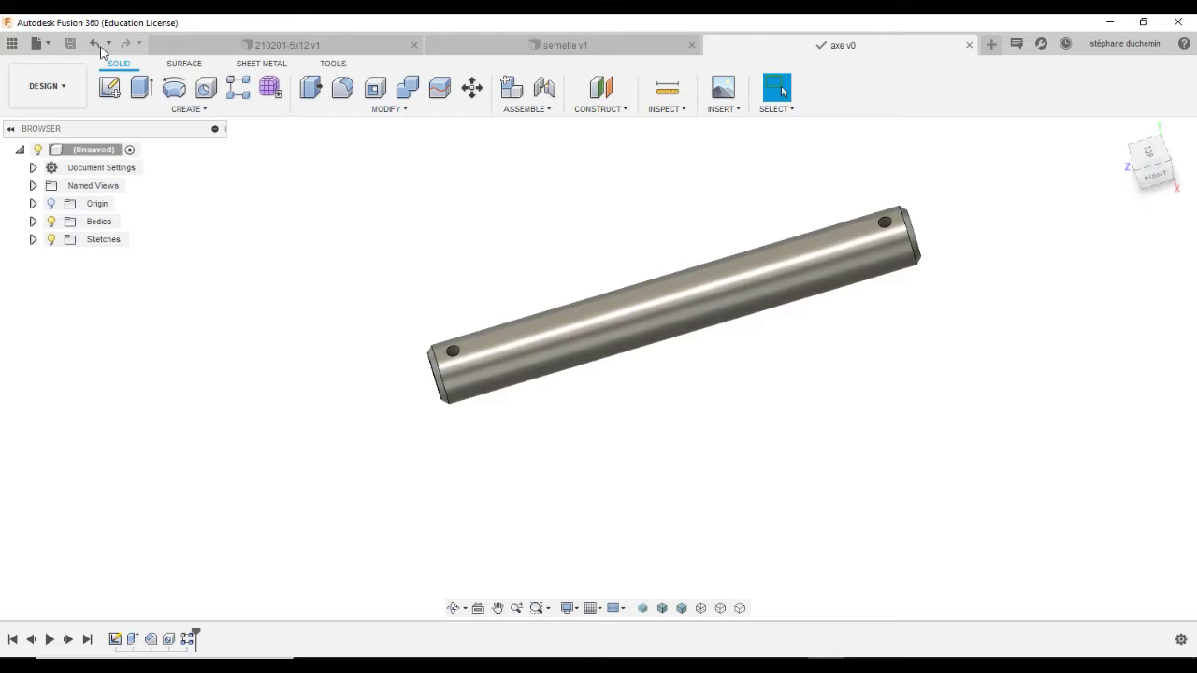
# - Create a new design and consult the drawing for the bushing's dimensions
pyautogui.click(42, 50)
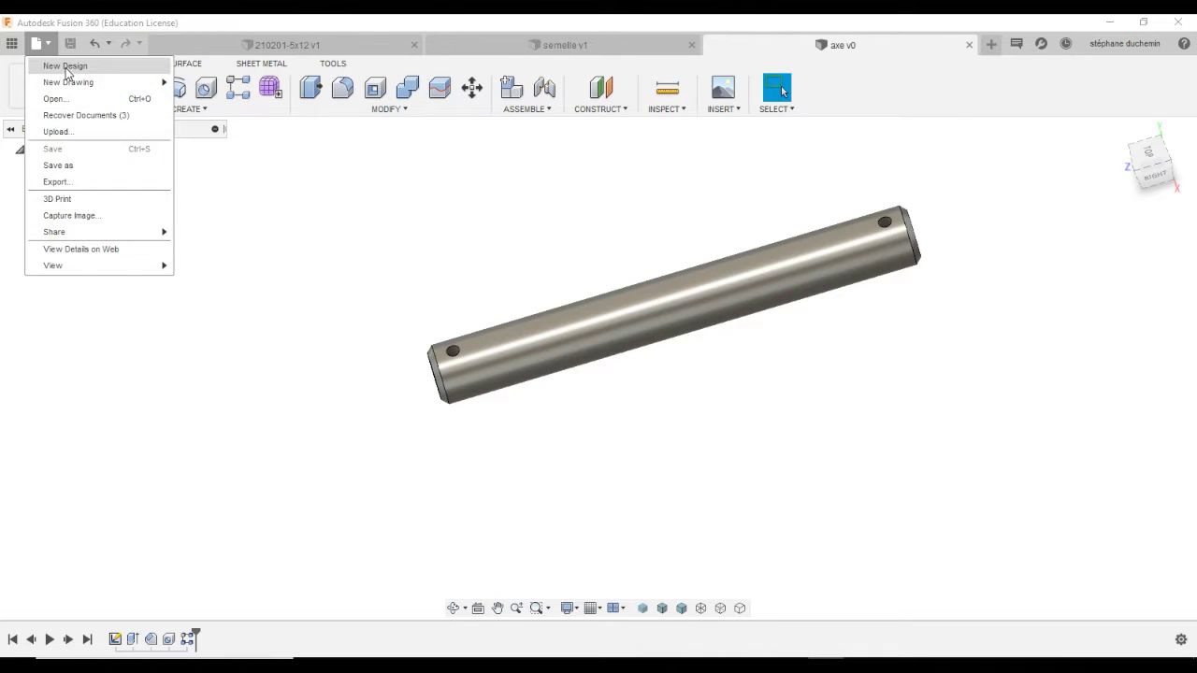
pyautogui.click(65, 69)
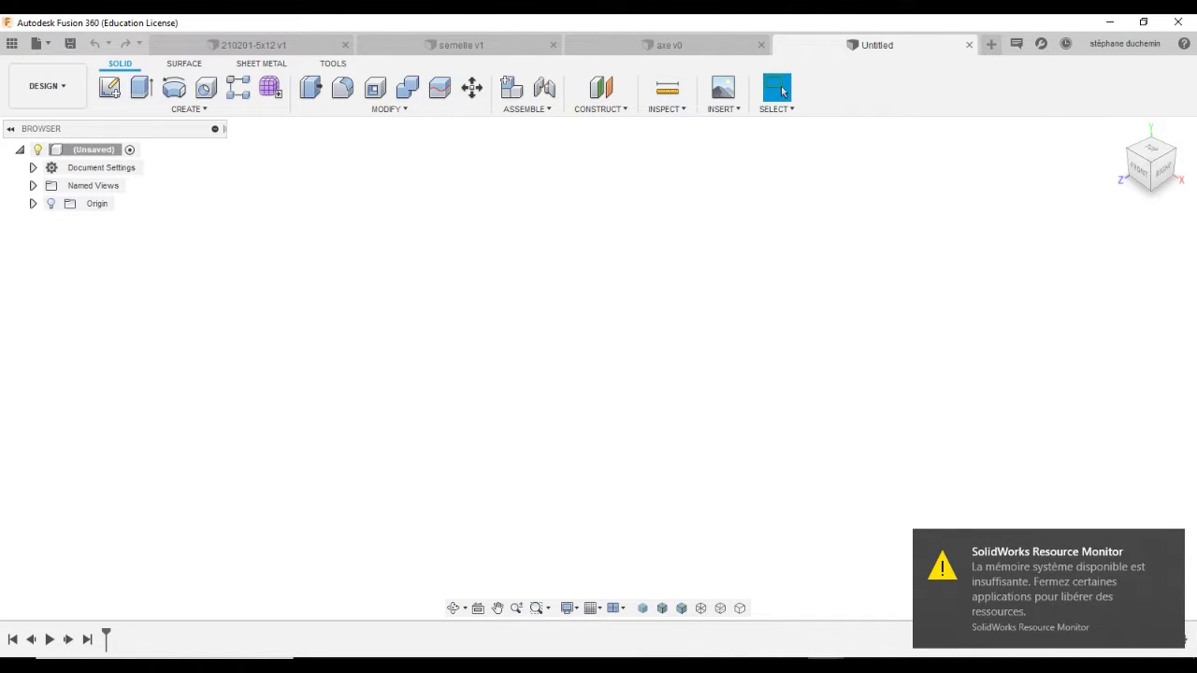
pyautogui.hotkey('alt', 'Tab')
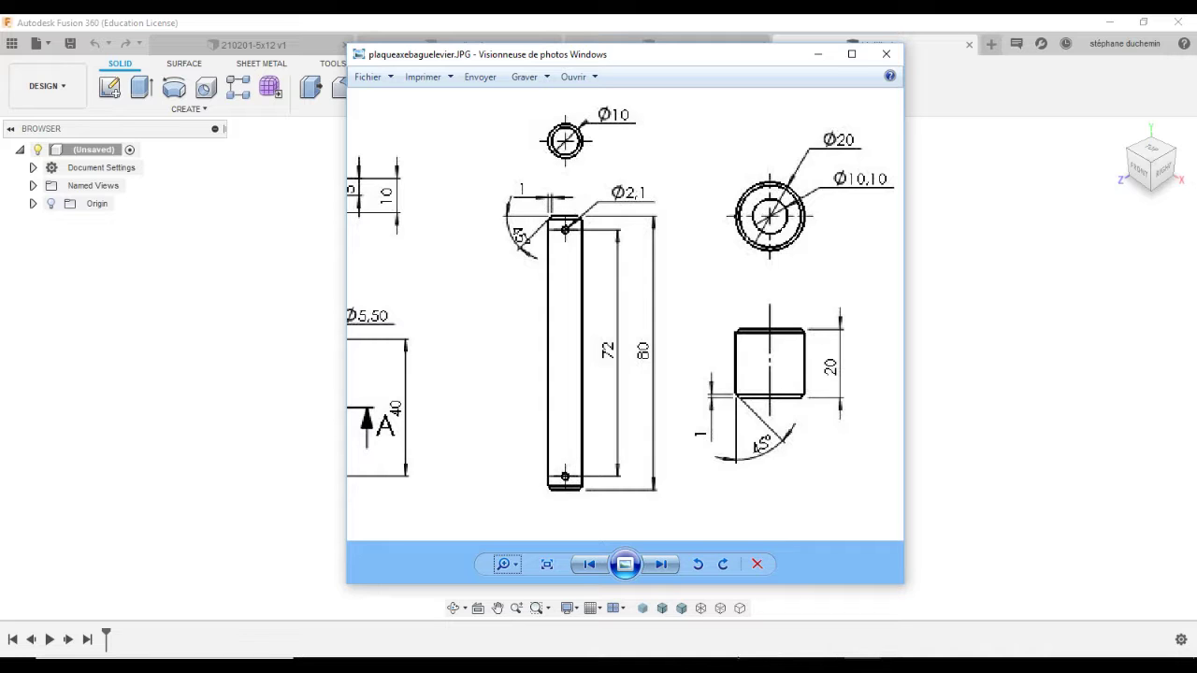
pyautogui.click(322, 465)
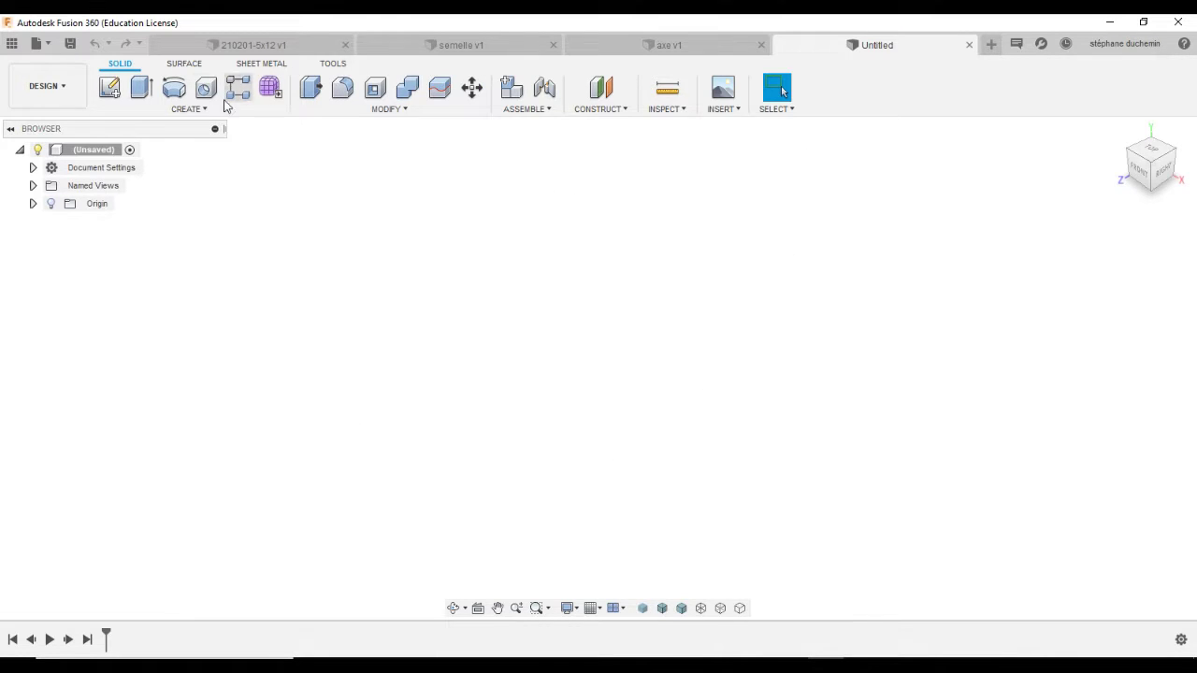
# - Start a sketch on the front plane and draw two concentric circles centred on the origin, the outer one about 57 mm in diameter
pyautogui.click(109, 88)
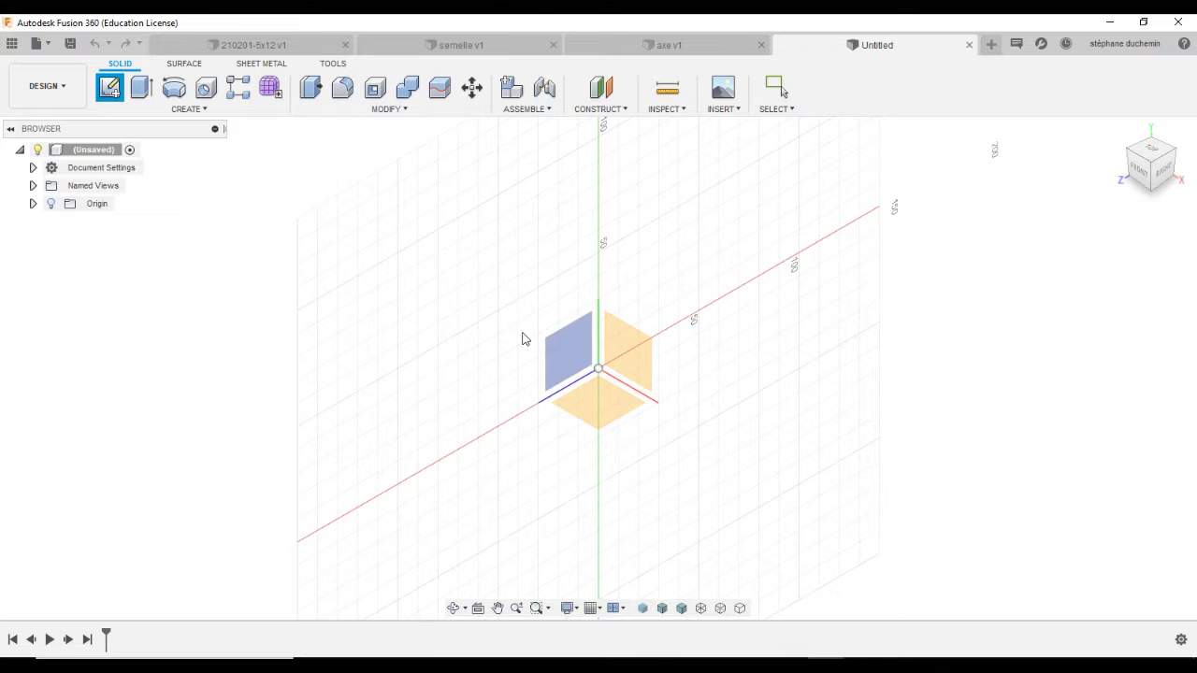
pyautogui.click(637, 354)
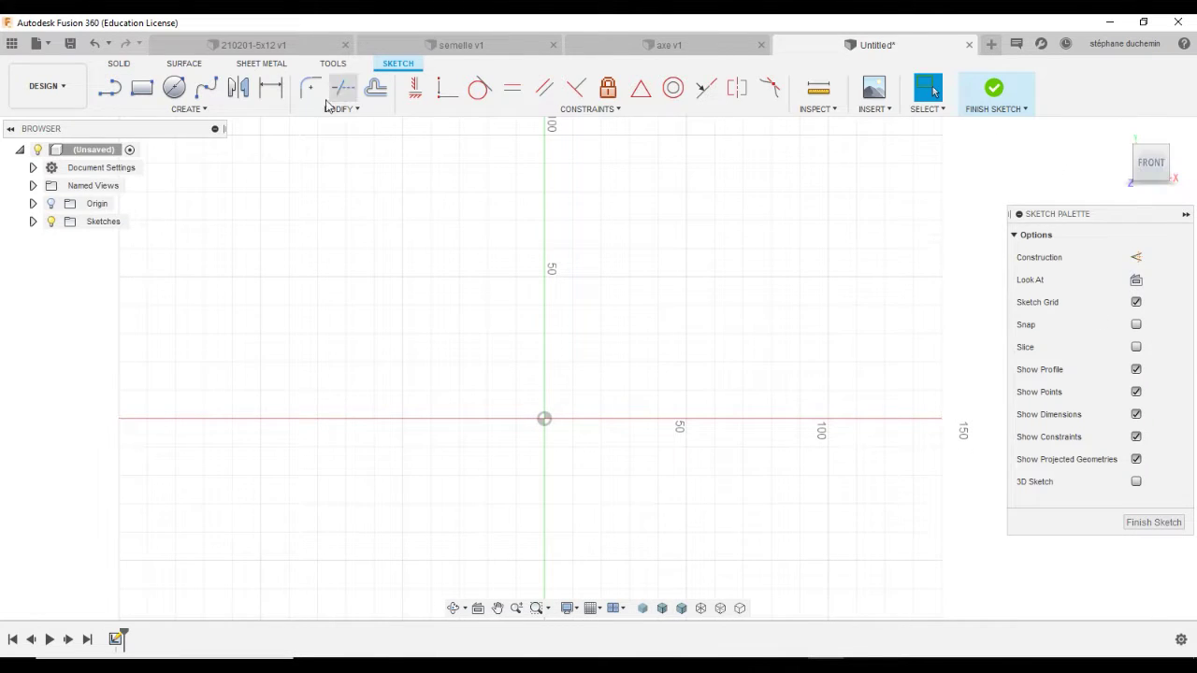
pyautogui.click(174, 87)
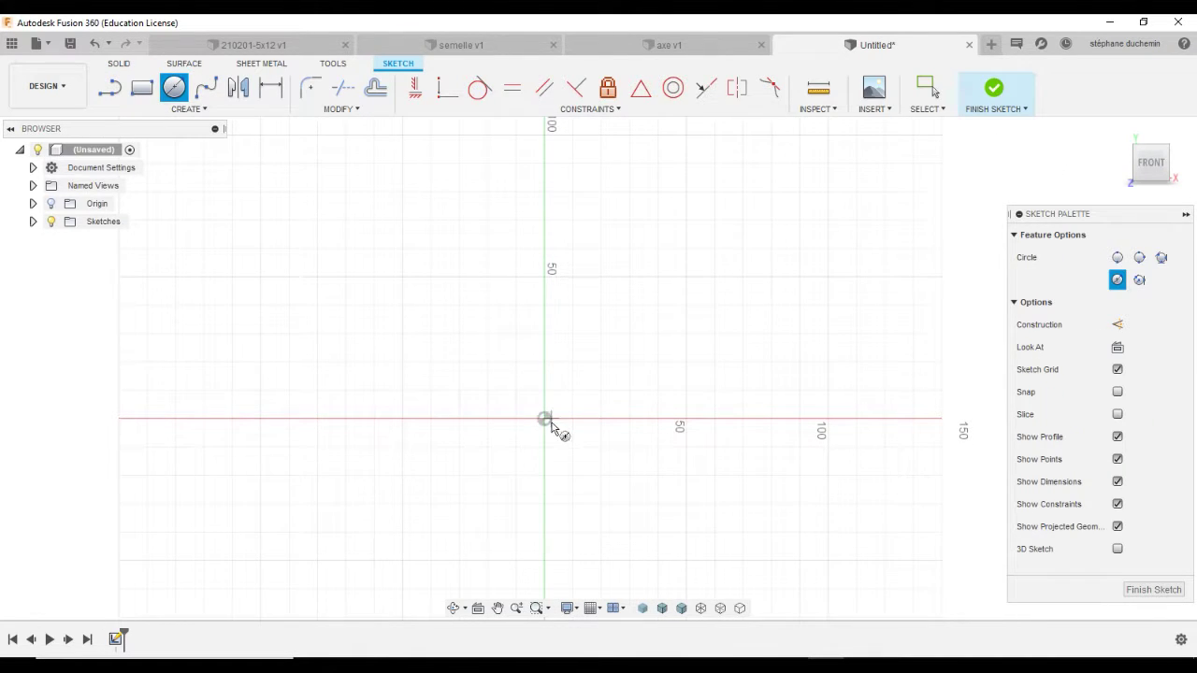
pyautogui.click(544, 419)
pyautogui.click(609, 374)
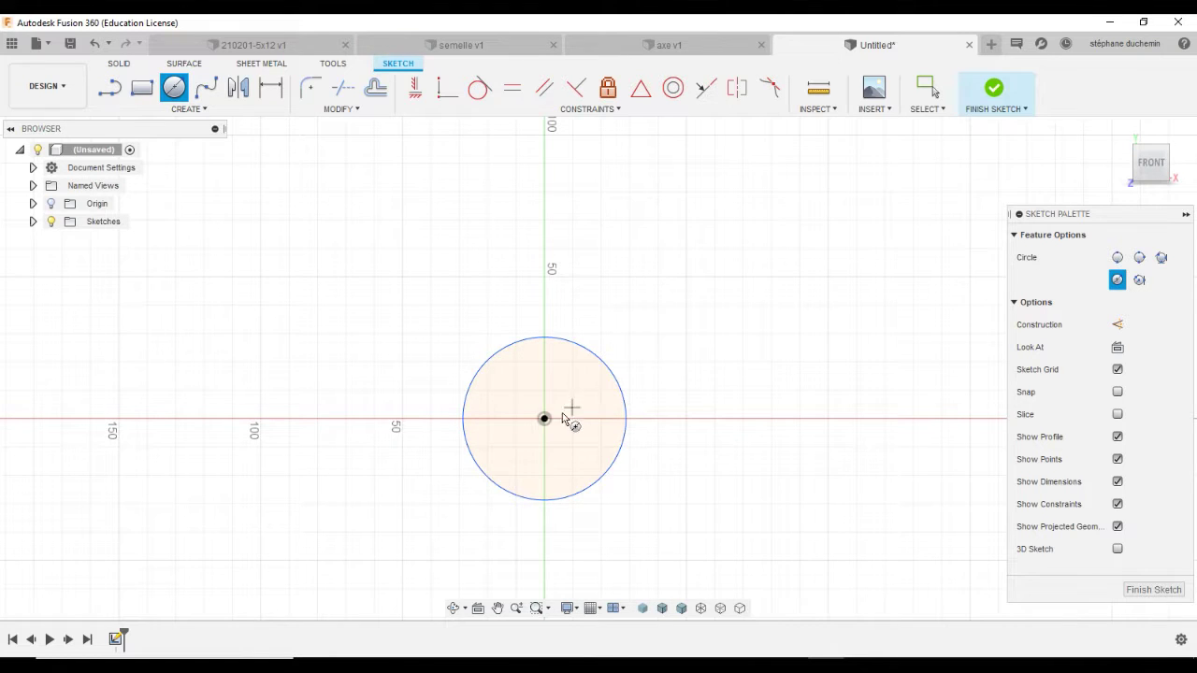
pyautogui.click(544, 418)
pyautogui.click(586, 402)
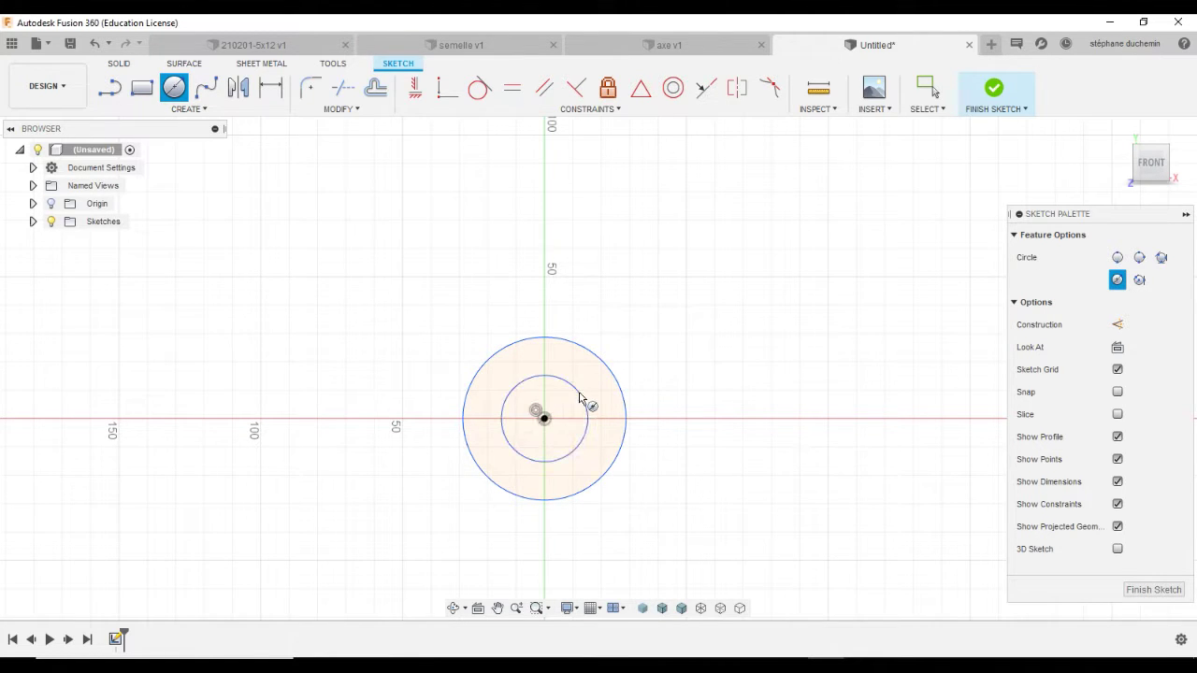
# - Dimension the initially larger circle to a diameter of 20 mm
pyautogui.click(270, 87)
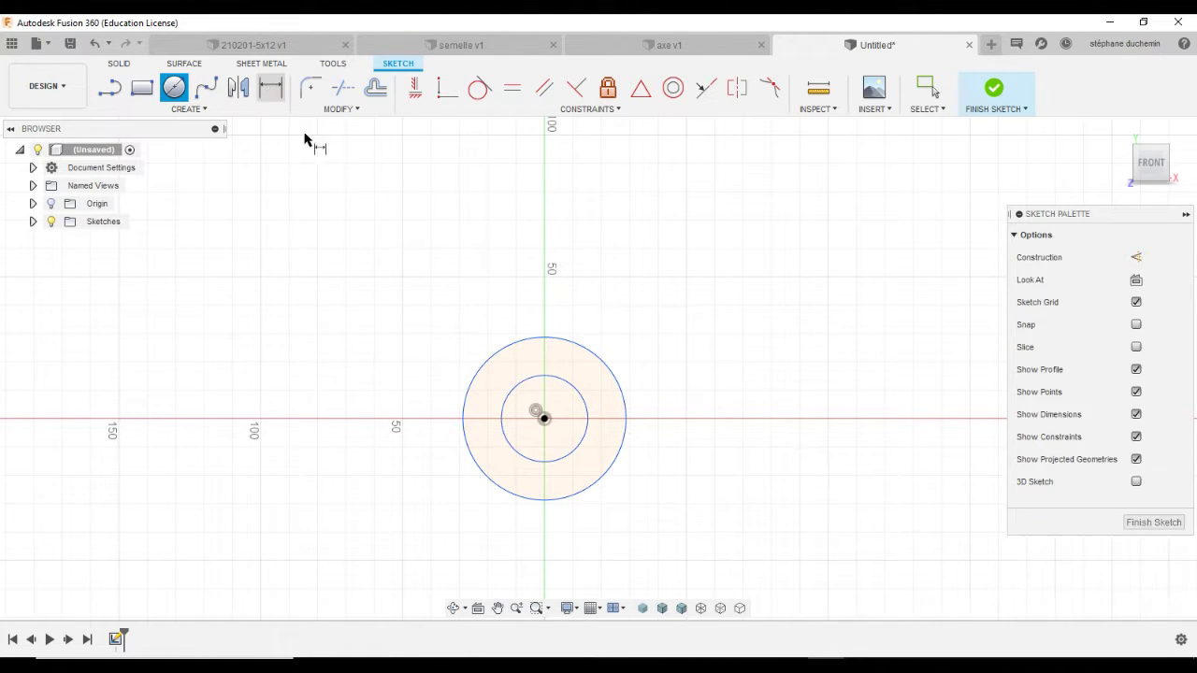
pyautogui.click(498, 357)
pyautogui.click(449, 290)
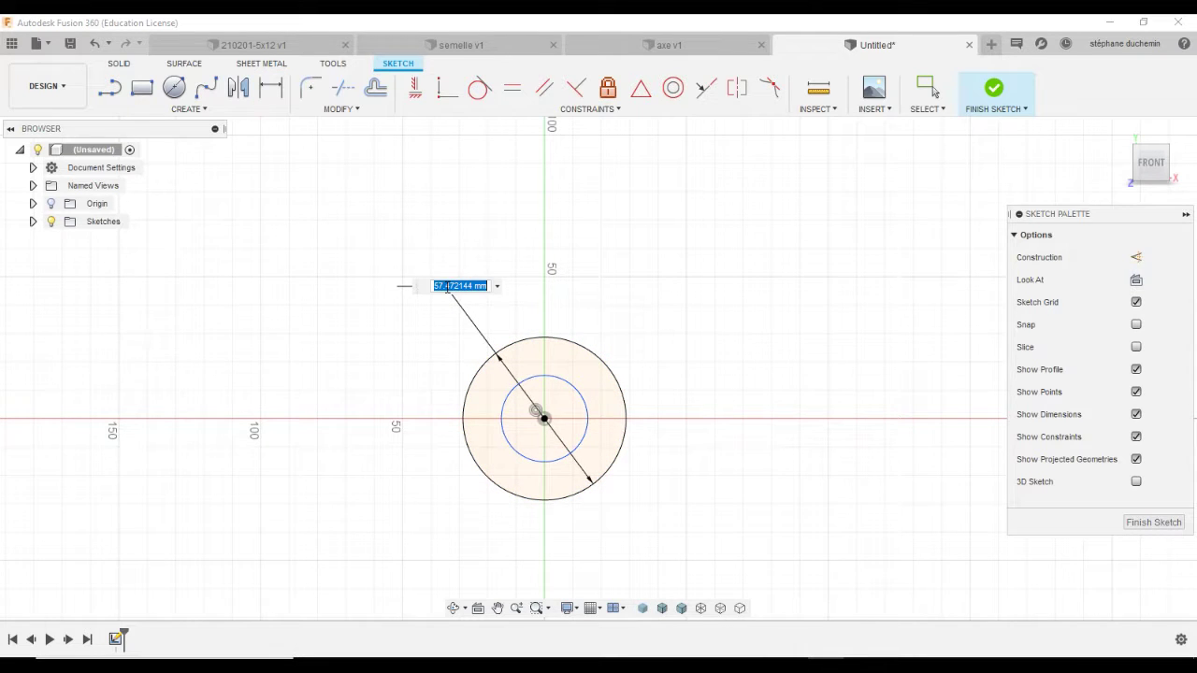
pyautogui.write('20')
pyautogui.press('Return')
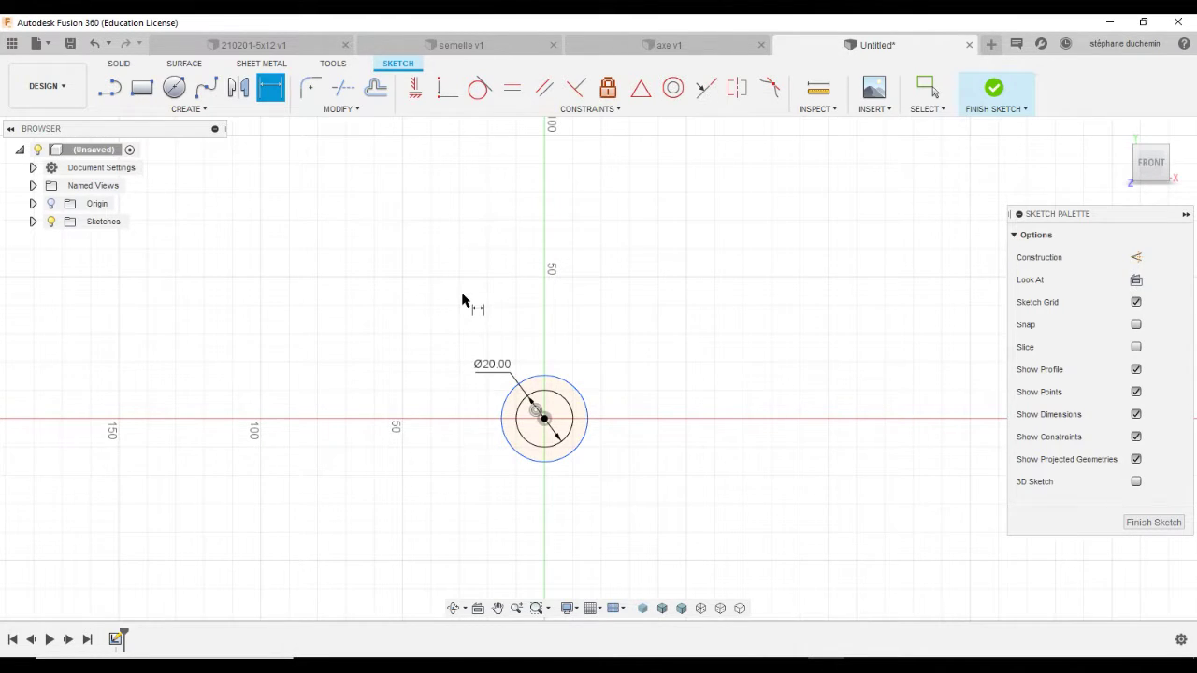
# - Dimension the other concentric circle to a diameter of 10.1 mm and finish the sketch
pyautogui.click(572, 391)
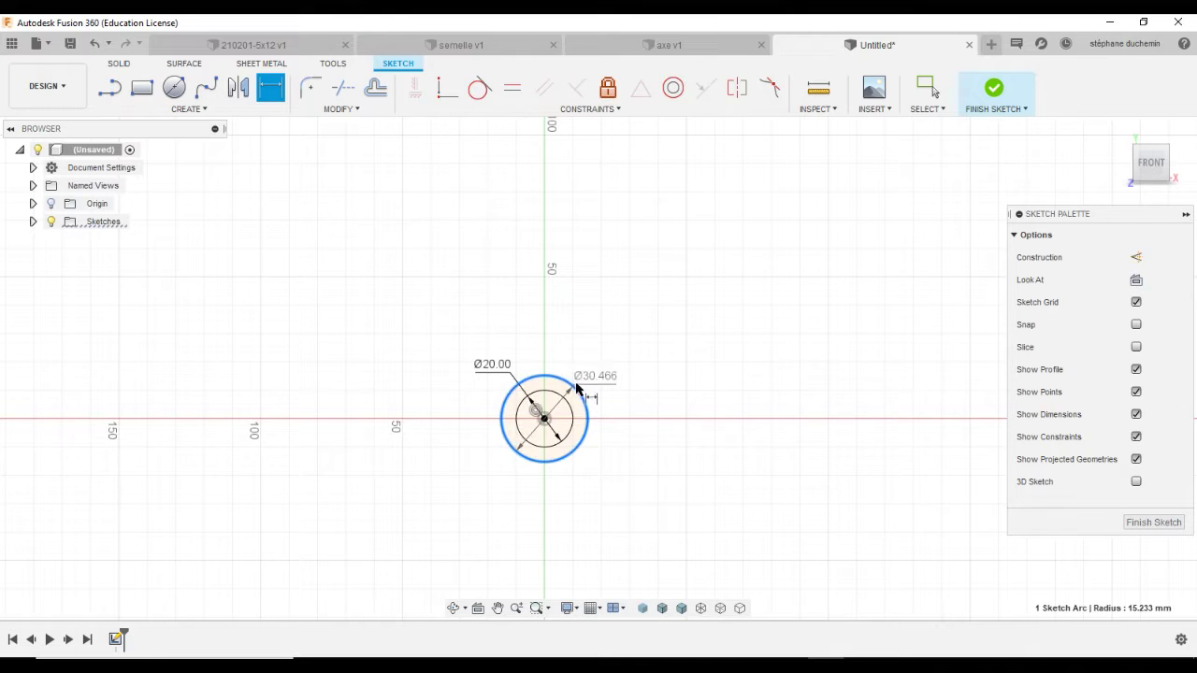
pyautogui.click(618, 360)
pyautogui.write('10')
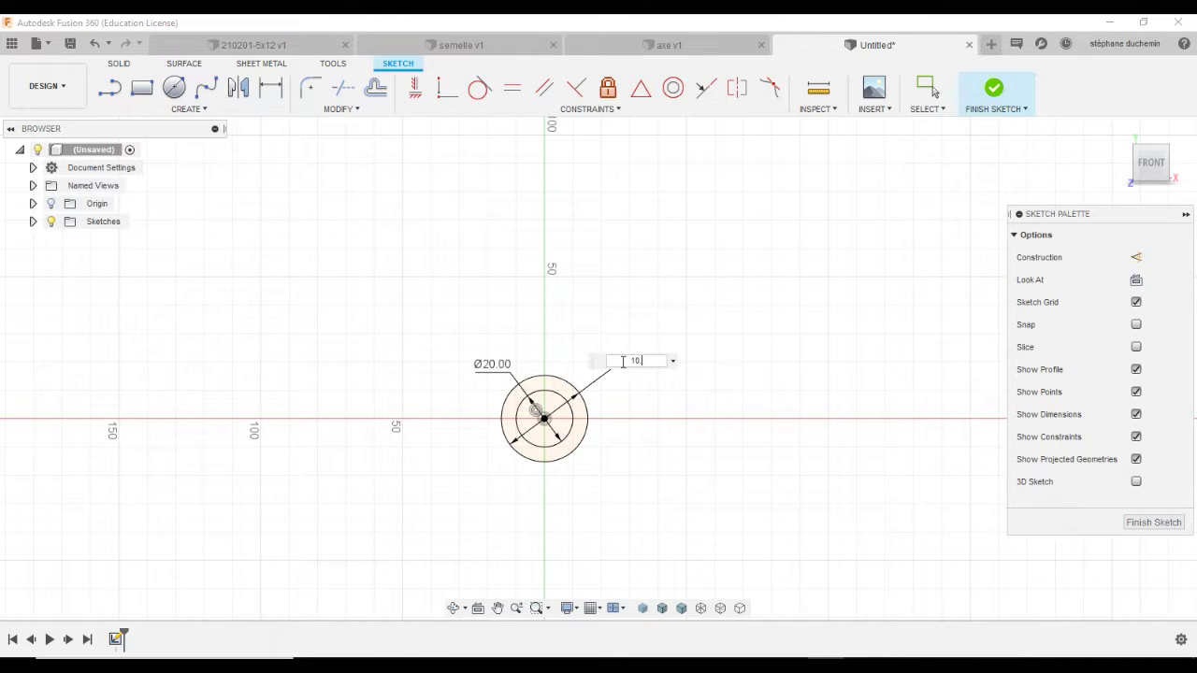
pyautogui.write('.1')
pyautogui.press('Return')
pyautogui.scroll(3, 550, 458)
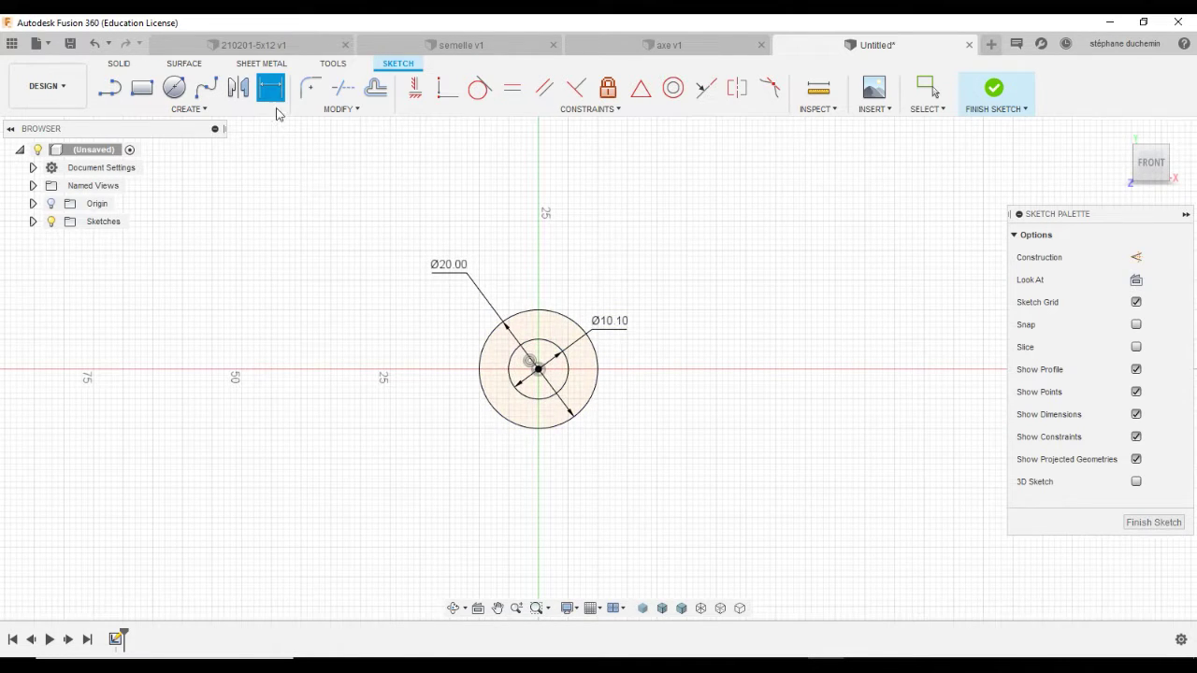
pyautogui.click(994, 94)
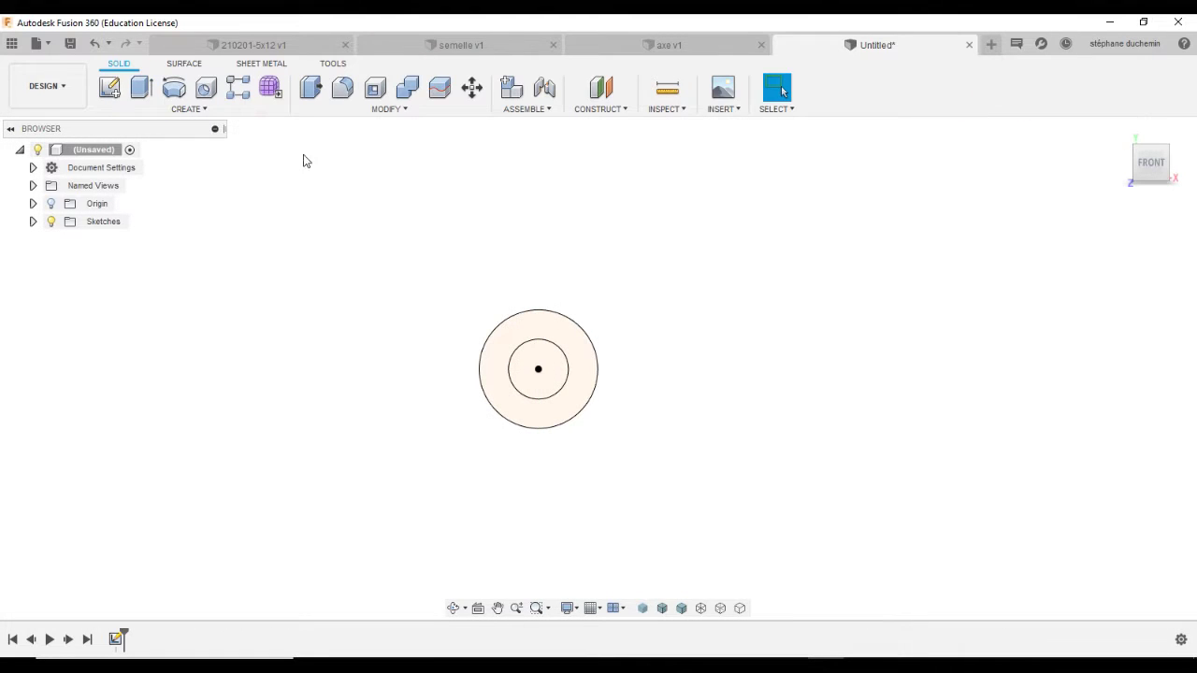
# - Extrude the ring profile symmetrically as a new body, using whole-length measurement and the bushing's 20 mm length
pyautogui.click(143, 88)
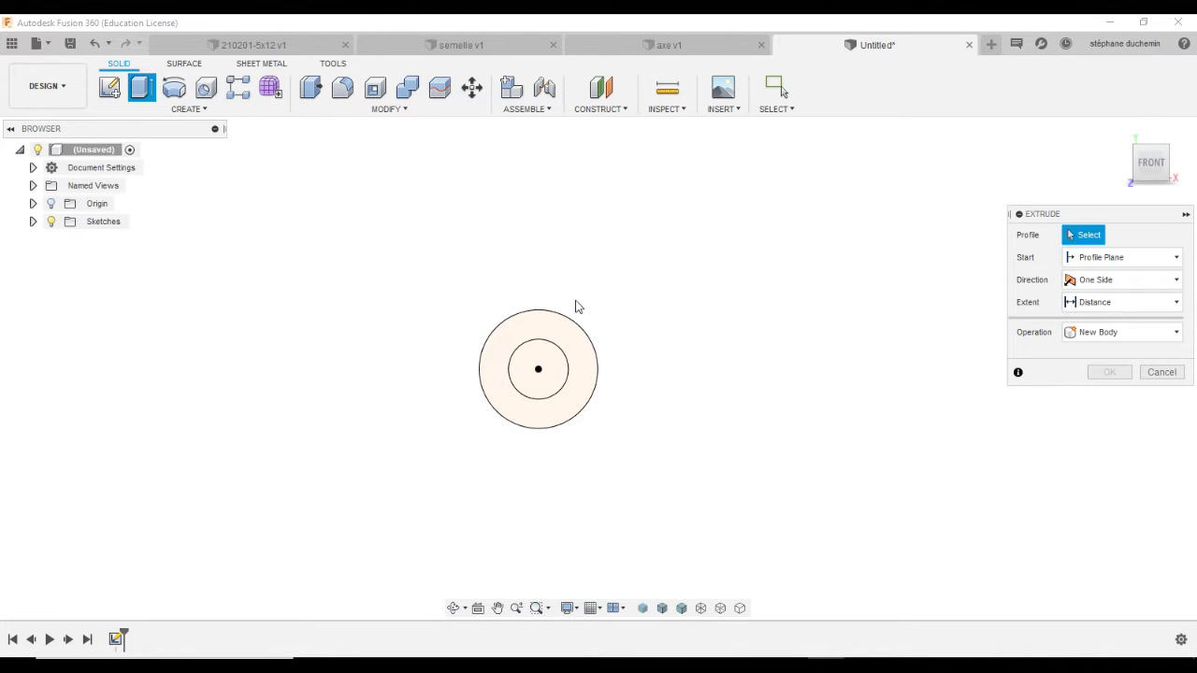
pyautogui.click(558, 335)
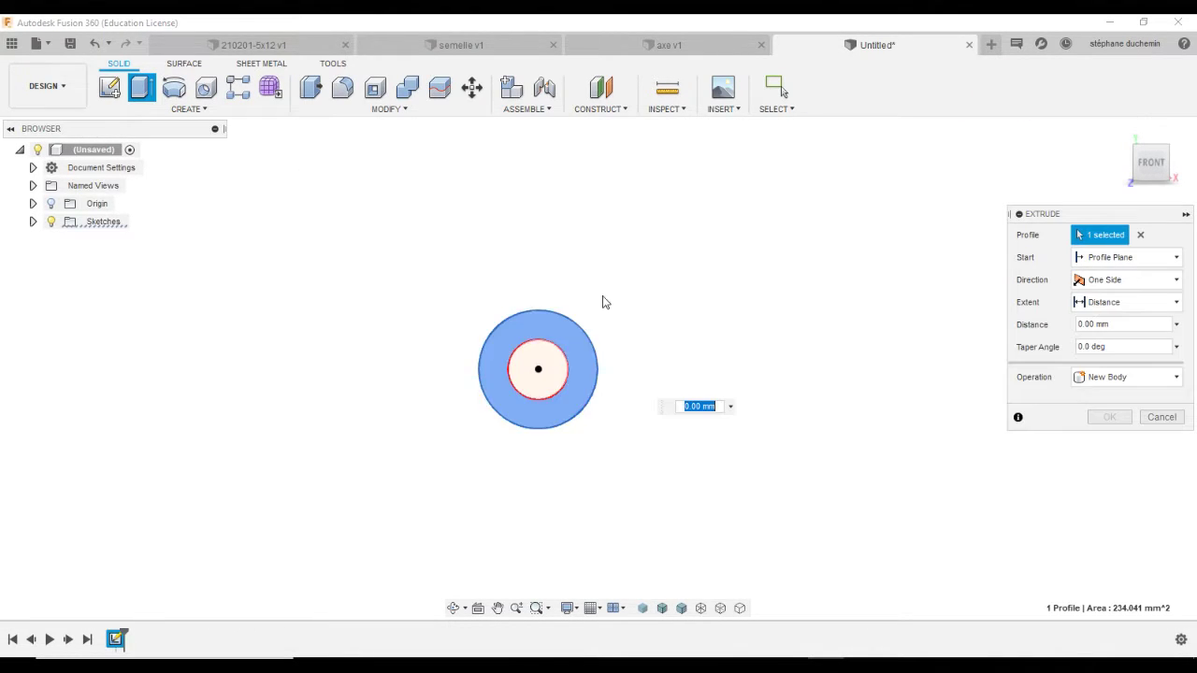
pyautogui.click(1110, 287)
pyautogui.click(1107, 337)
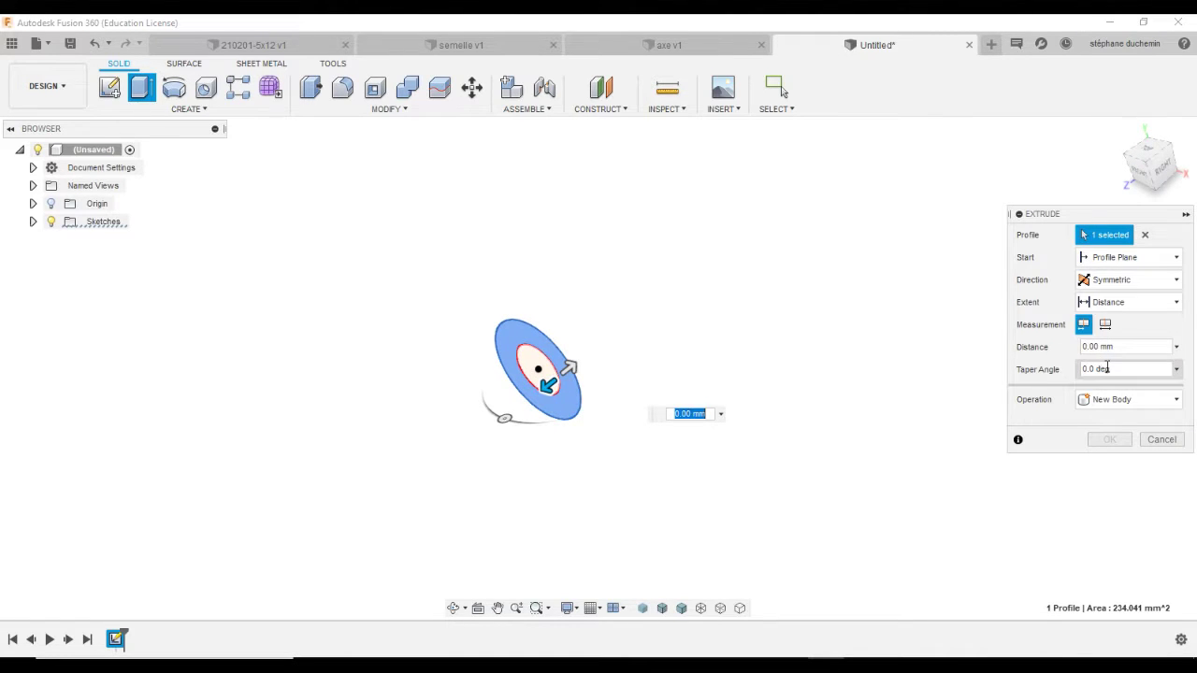
pyautogui.click(1108, 325)
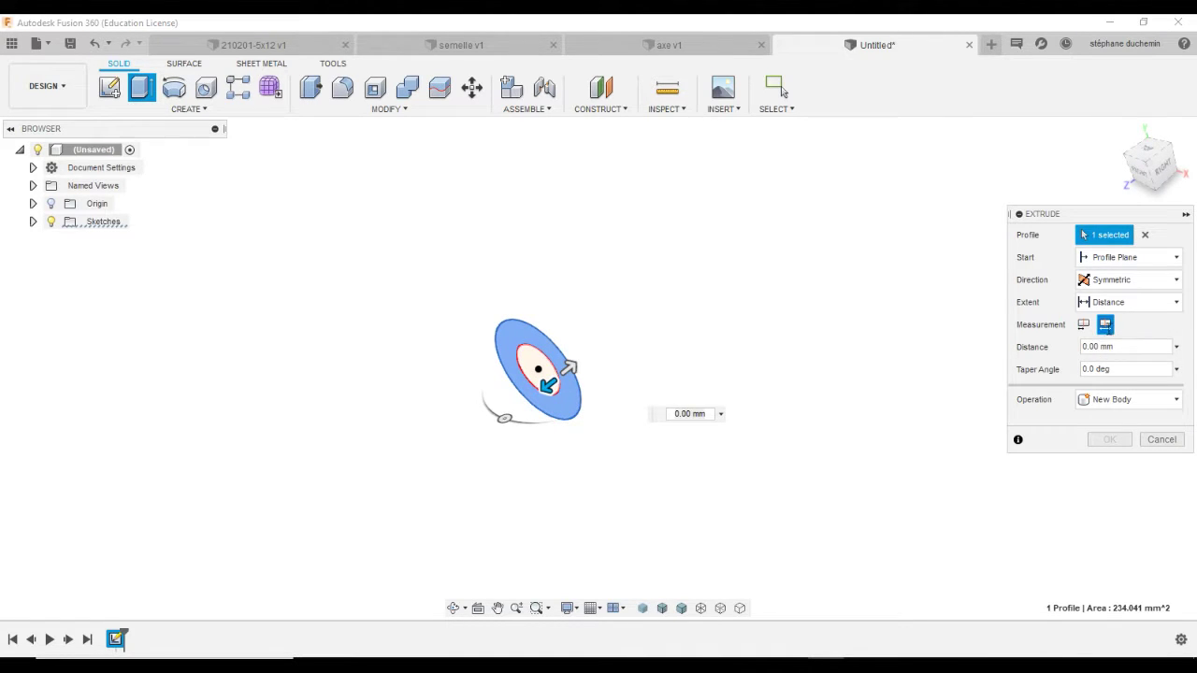
pyautogui.click(1094, 347)
pyautogui.press('Return')
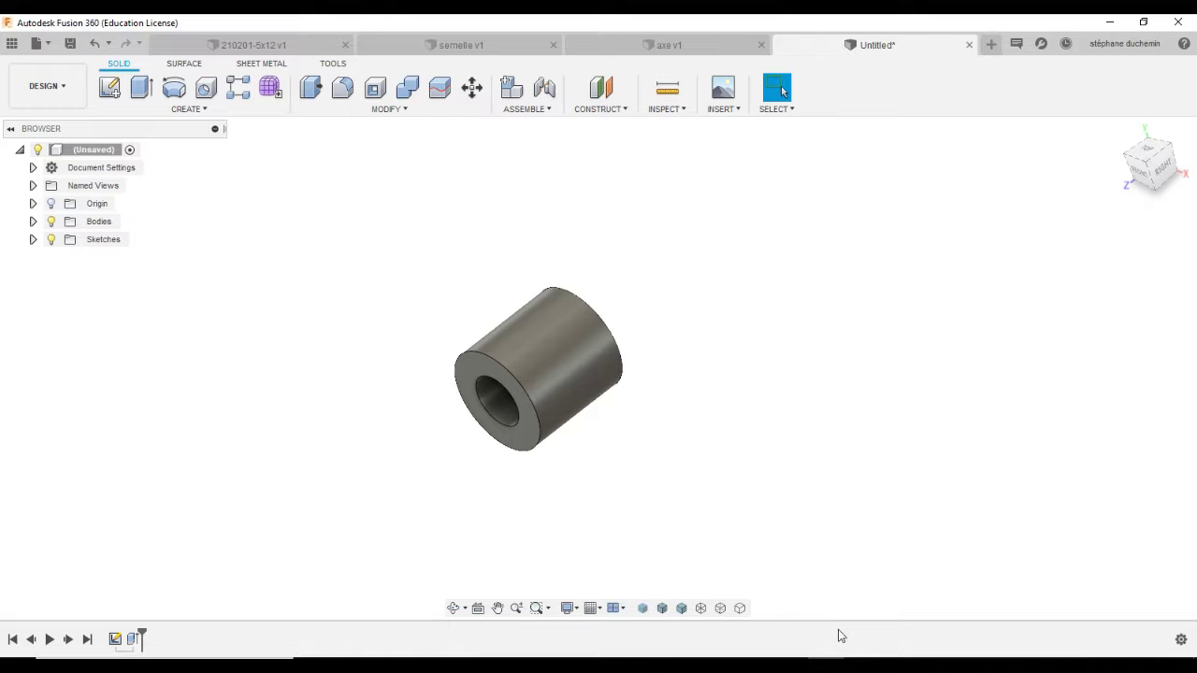
# - Check the chamfer dimensions on the drawing and chamfer both outer circular edges of the bushing by 1 mm at 45 degrees
pyautogui.click(842, 662)
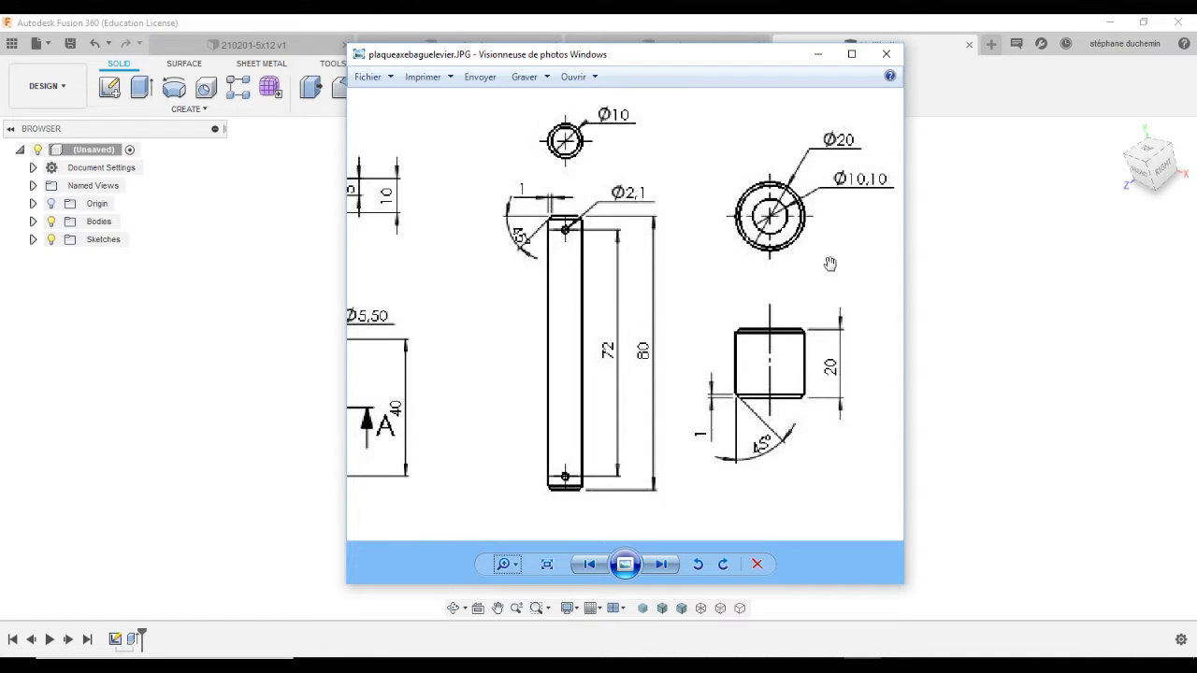
pyautogui.moveTo(838, 225); pyautogui.dragTo(670, 232)
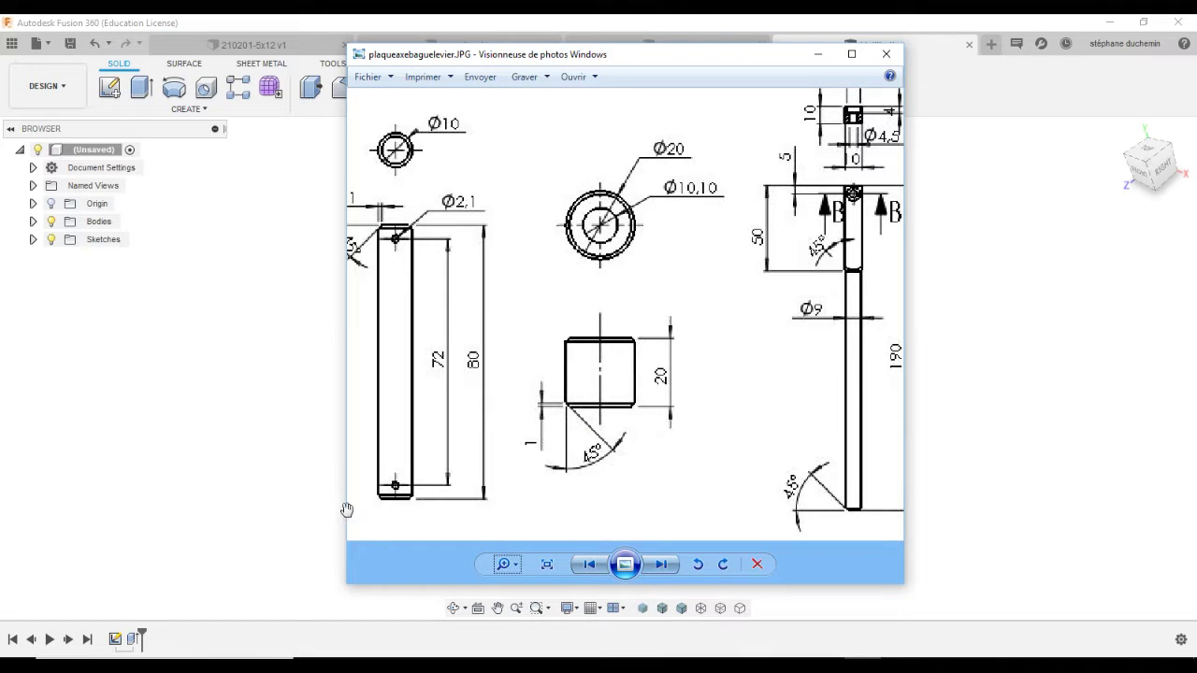
pyautogui.click(308, 436)
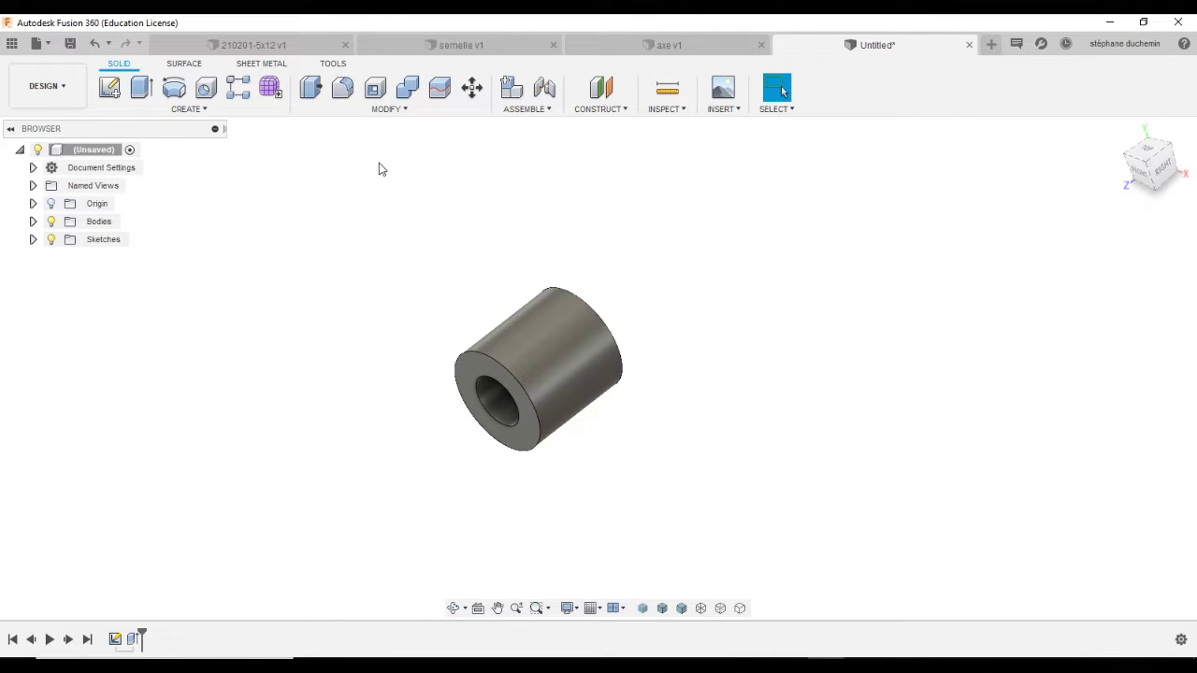
pyautogui.click(389, 108)
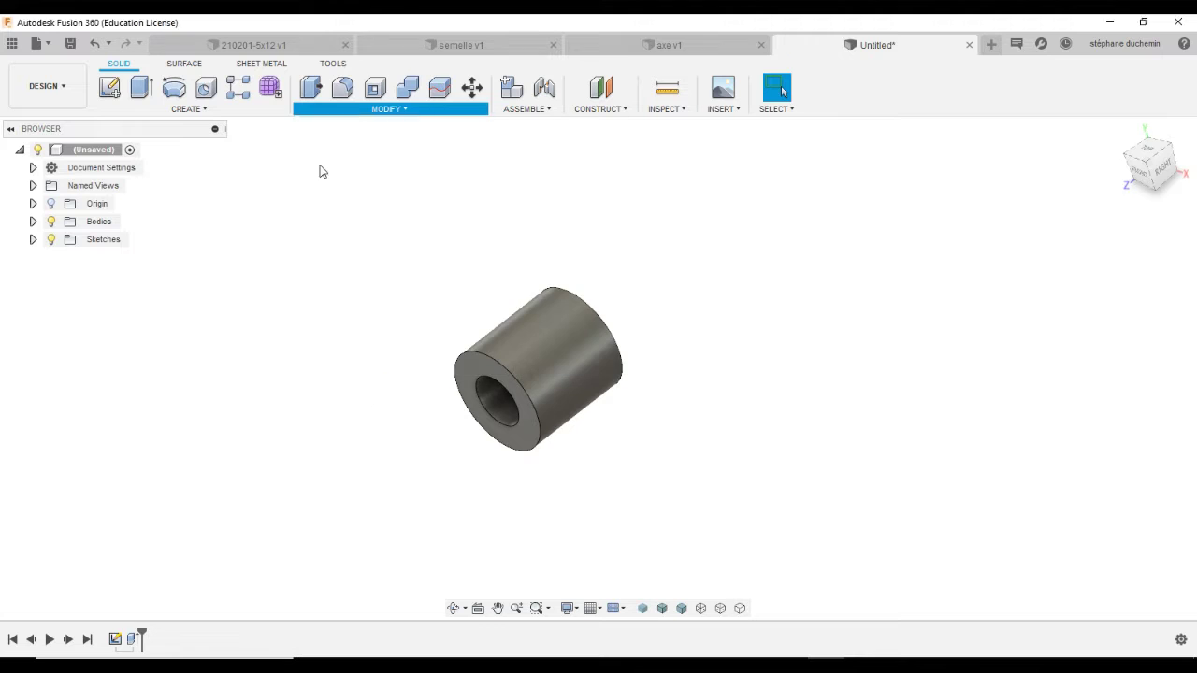
pyautogui.click(494, 355)
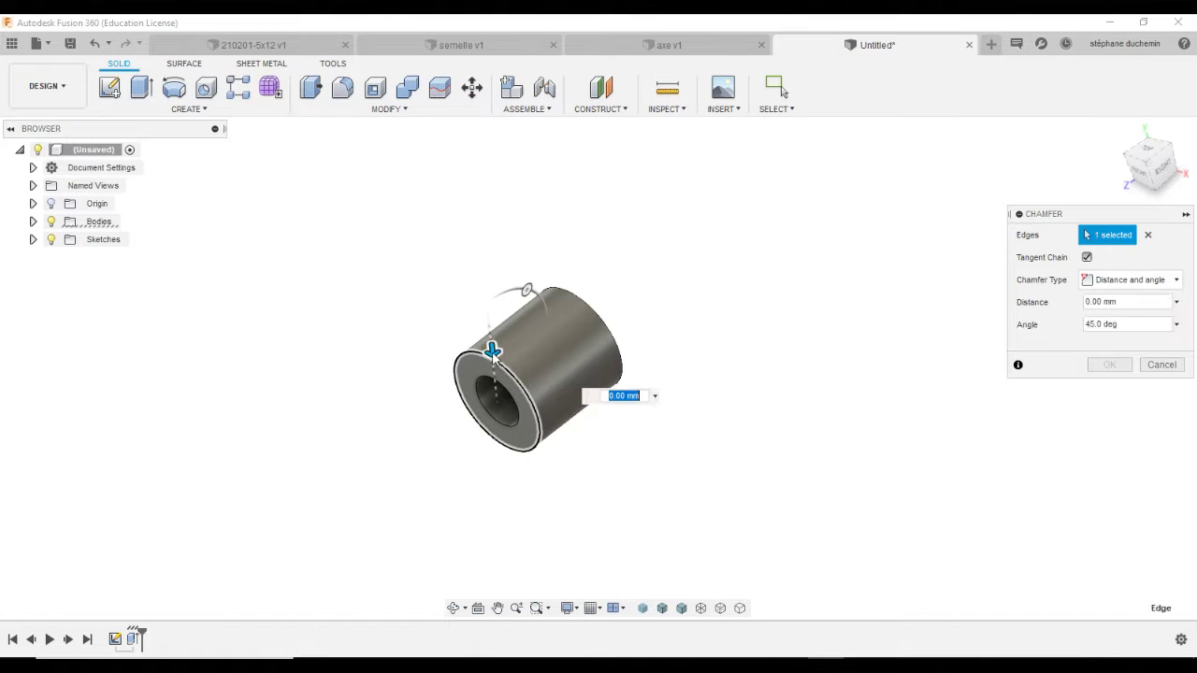
pyautogui.click(571, 294)
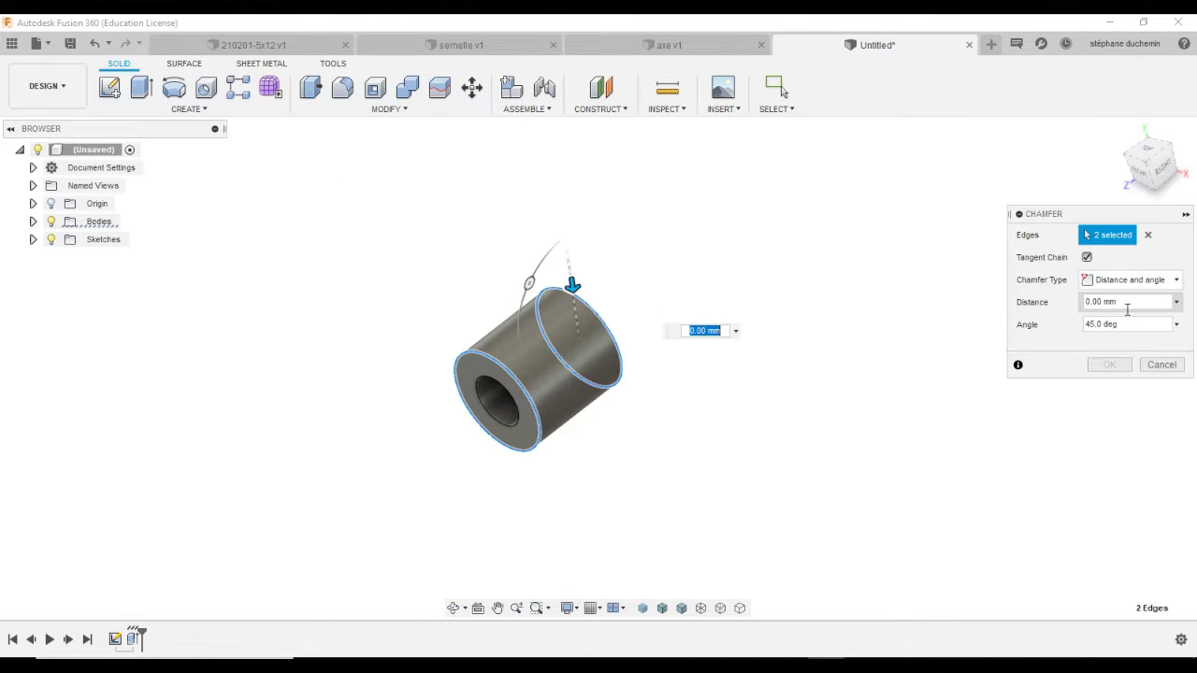
pyautogui.moveTo(1127, 309); pyautogui.dragTo(1059, 309)
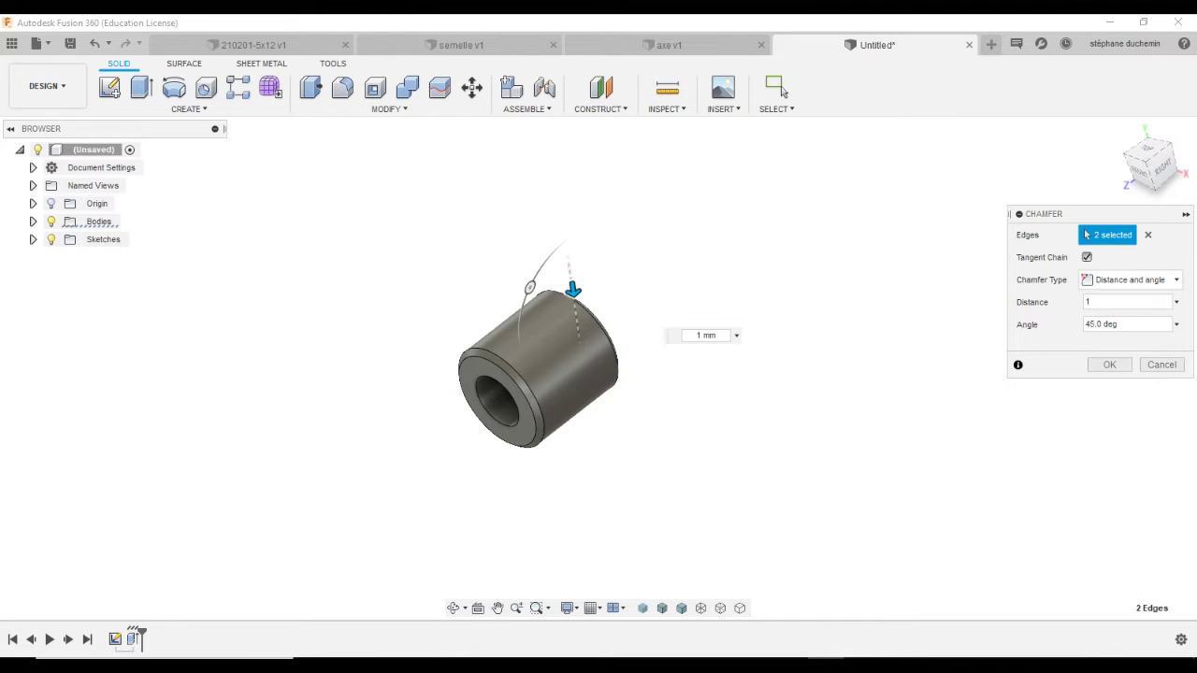
pyautogui.click(1109, 364)
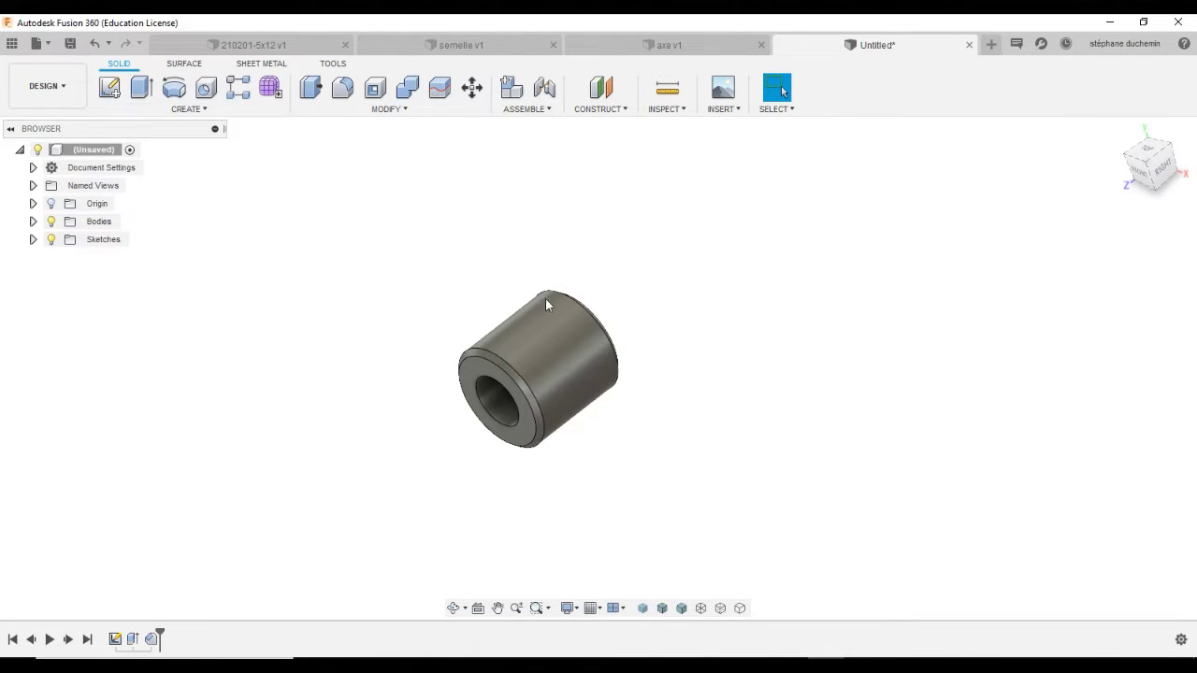
# - Save the bushing design under the name bague in the Plieuse folder
pyautogui.keyDown('shift'); pyautogui.moveTo(545, 299); pyautogui.dragTo(576, 267, button='middle'); pyautogui.keyUp('shift')
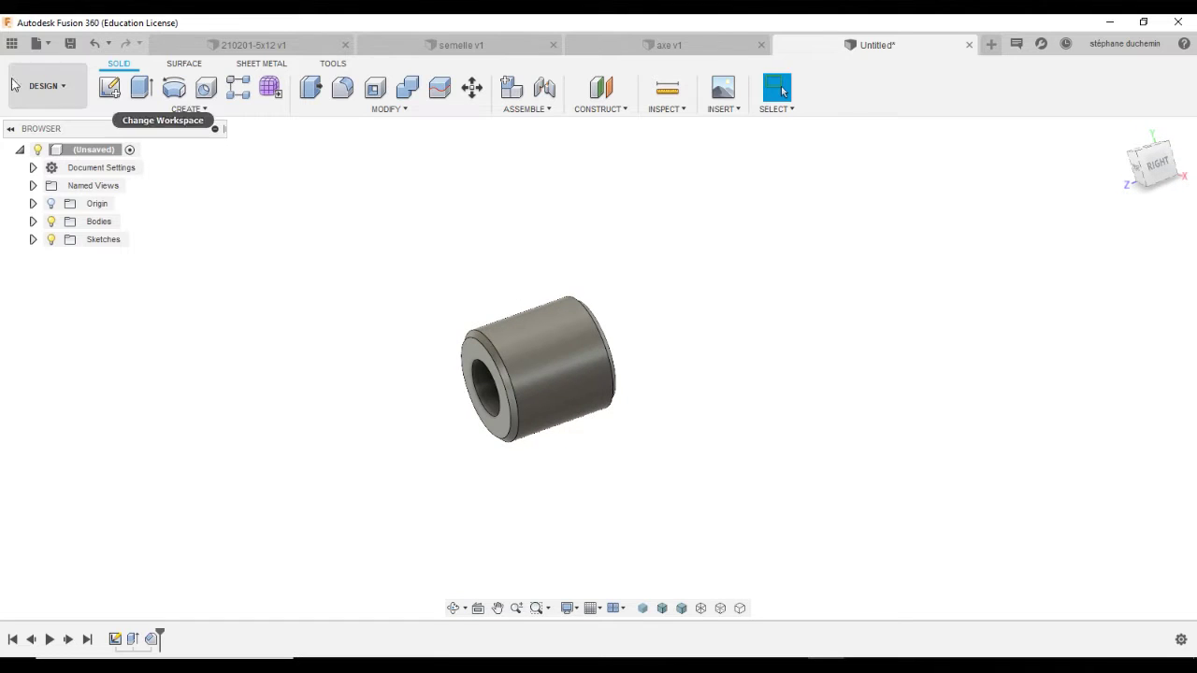
pyautogui.click(70, 43)
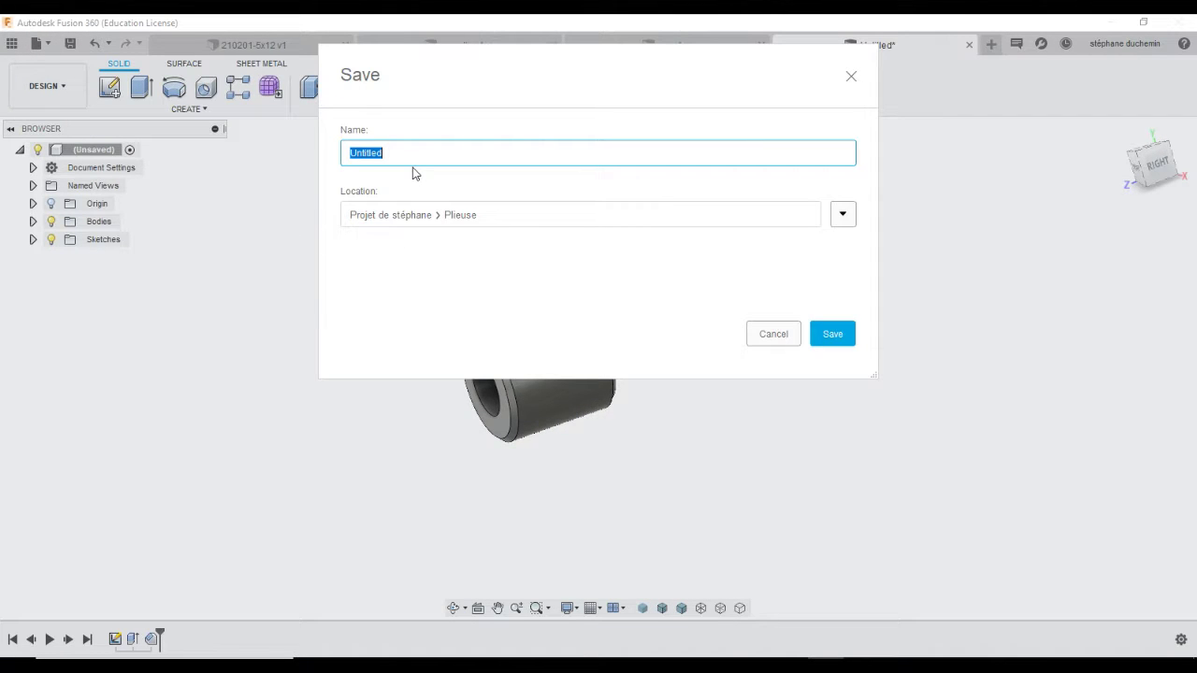
pyautogui.write('bague')
pyautogui.click(833, 334)
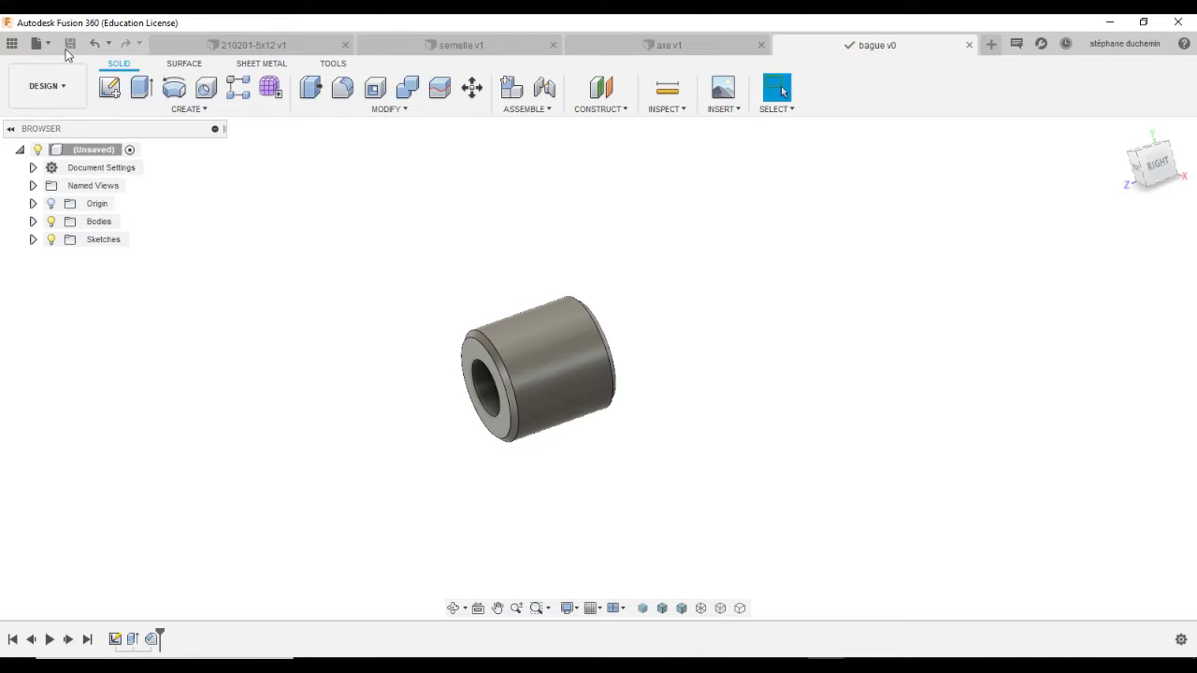
# - Create a new design and consult the drawing for the lever's dimensions
pyautogui.click(49, 47)
pyautogui.click(64, 67)
pyautogui.click(847, 661)
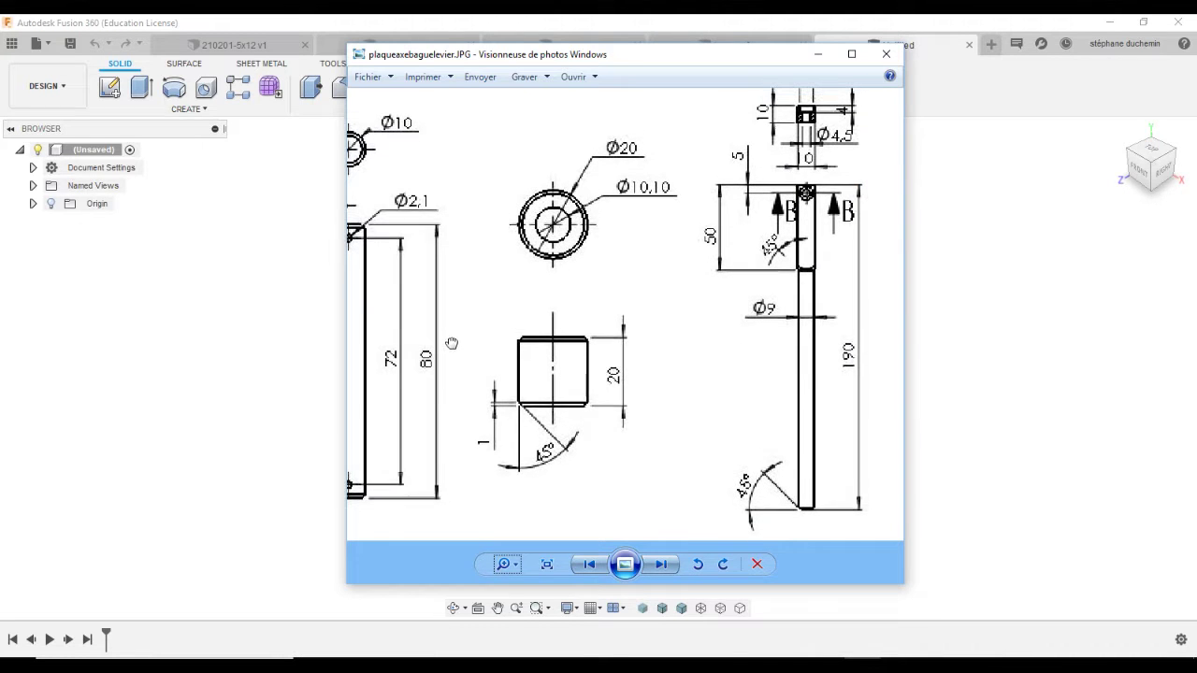
pyautogui.moveTo(452, 344); pyautogui.dragTo(459, 355)
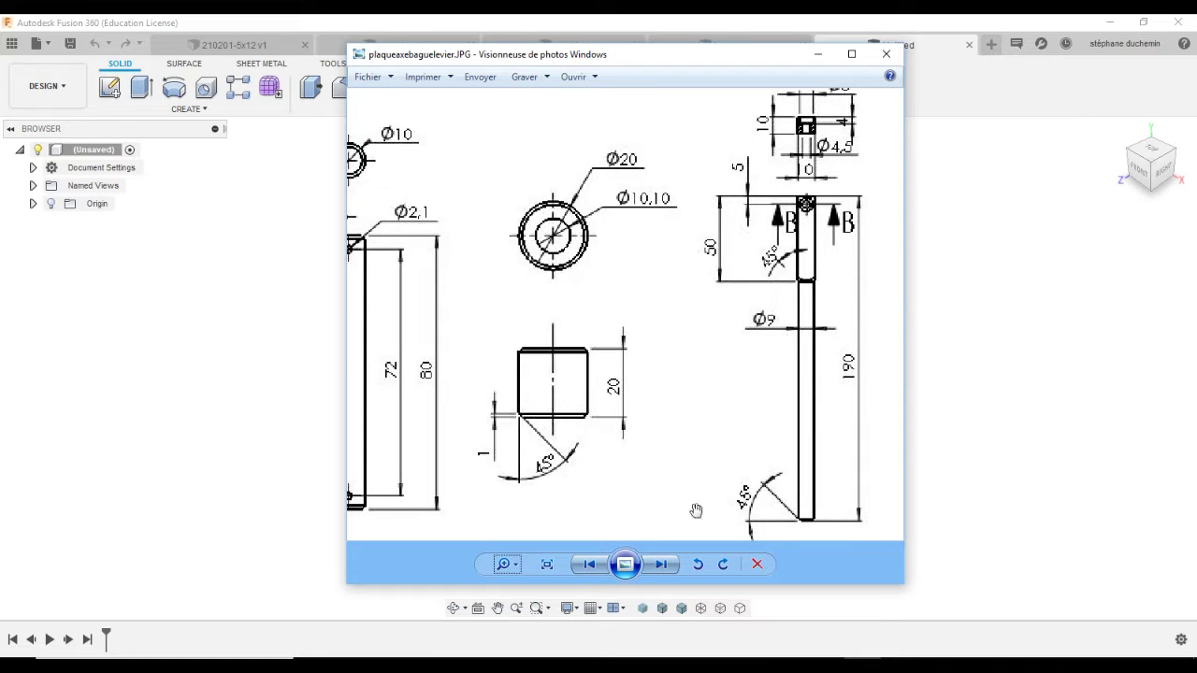
pyautogui.click(289, 393)
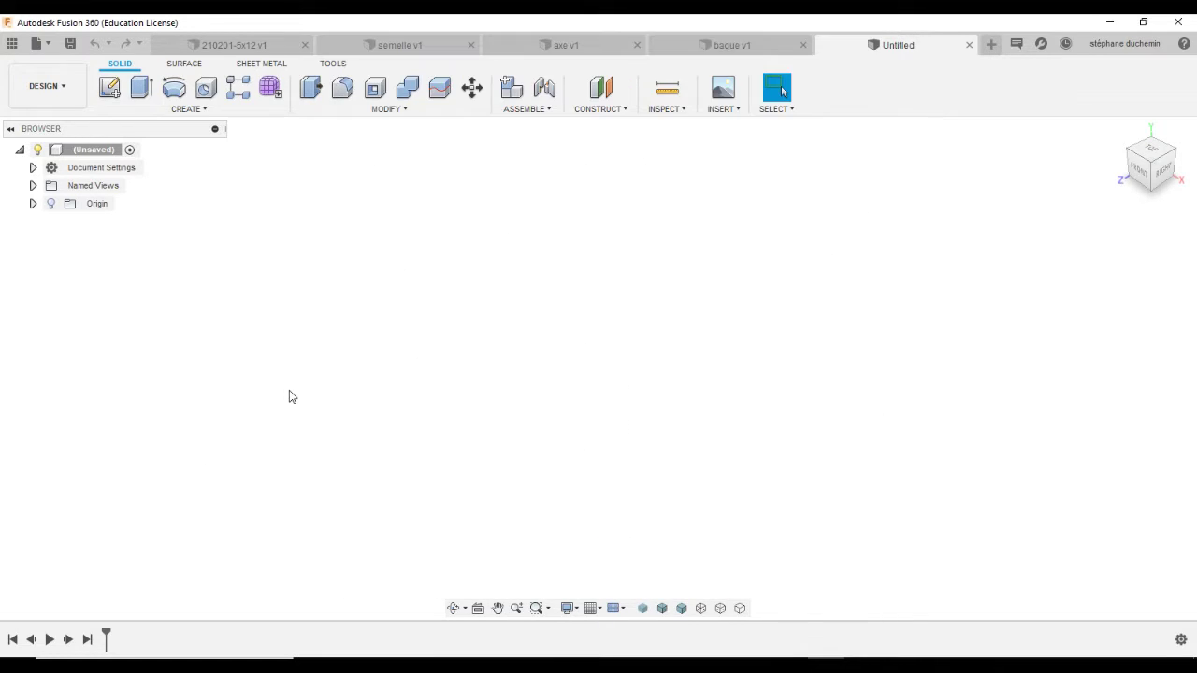
# - Start a sketch on the front plane and draw a center rectangle about 38 by 42 mm centred on the origin
pyautogui.click(109, 87)
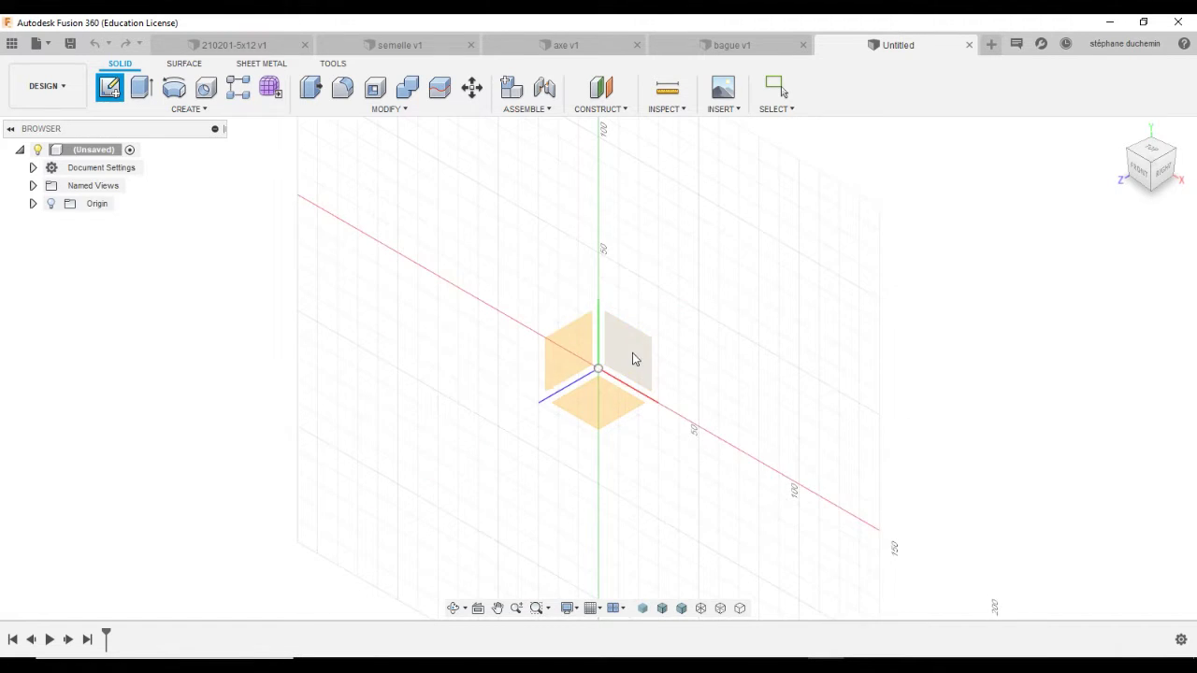
pyautogui.click(633, 355)
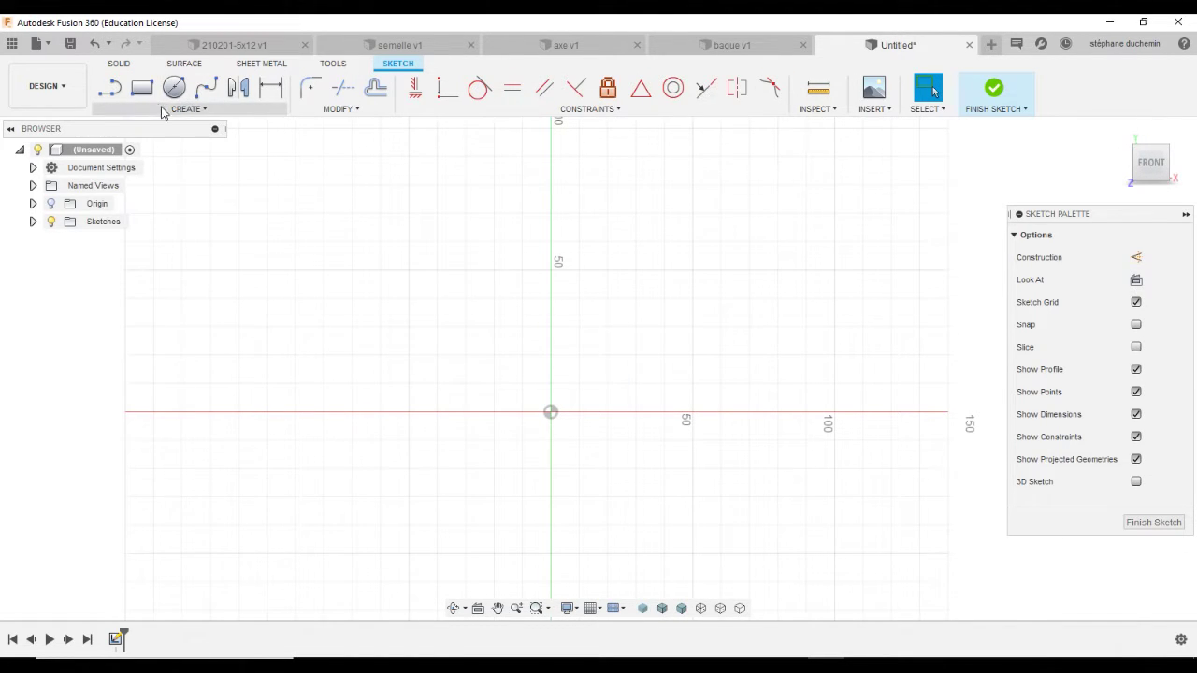
pyautogui.click(187, 108)
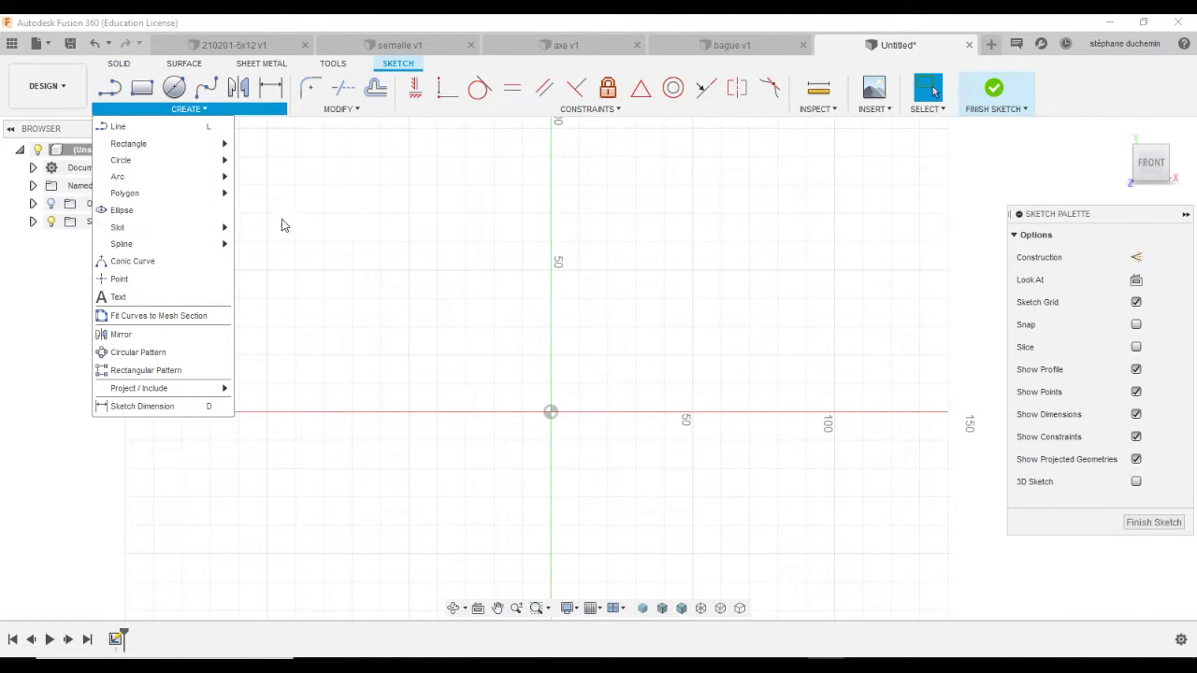
pyautogui.click(263, 185)
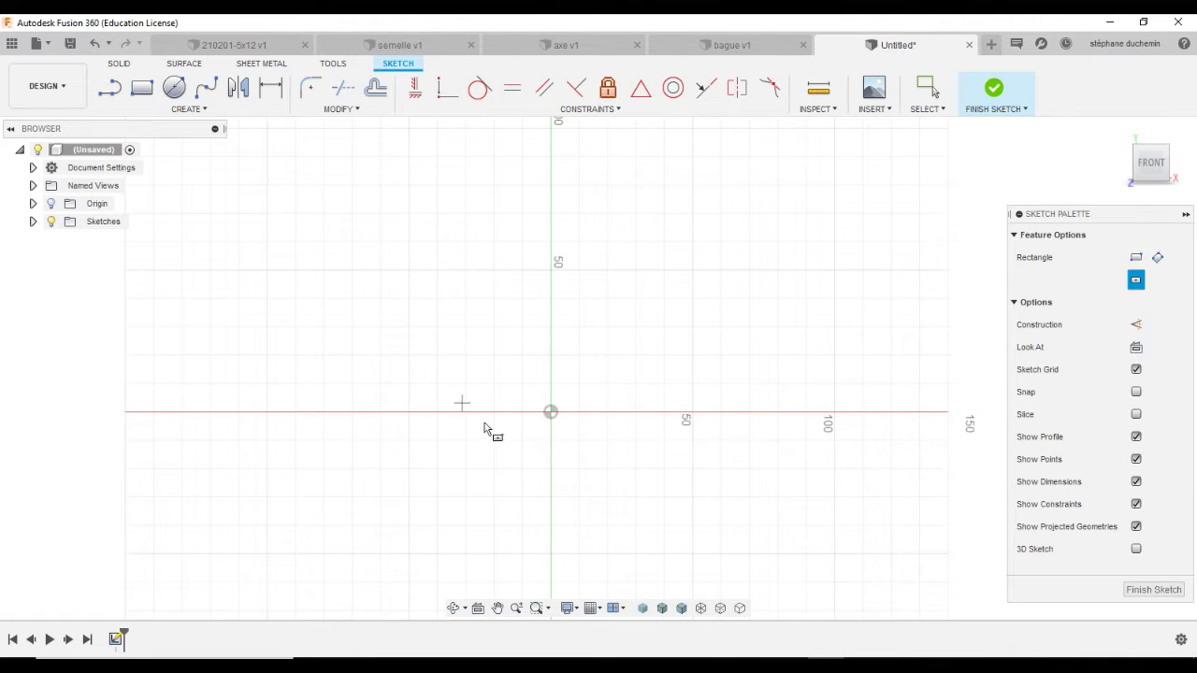
pyautogui.click(551, 412)
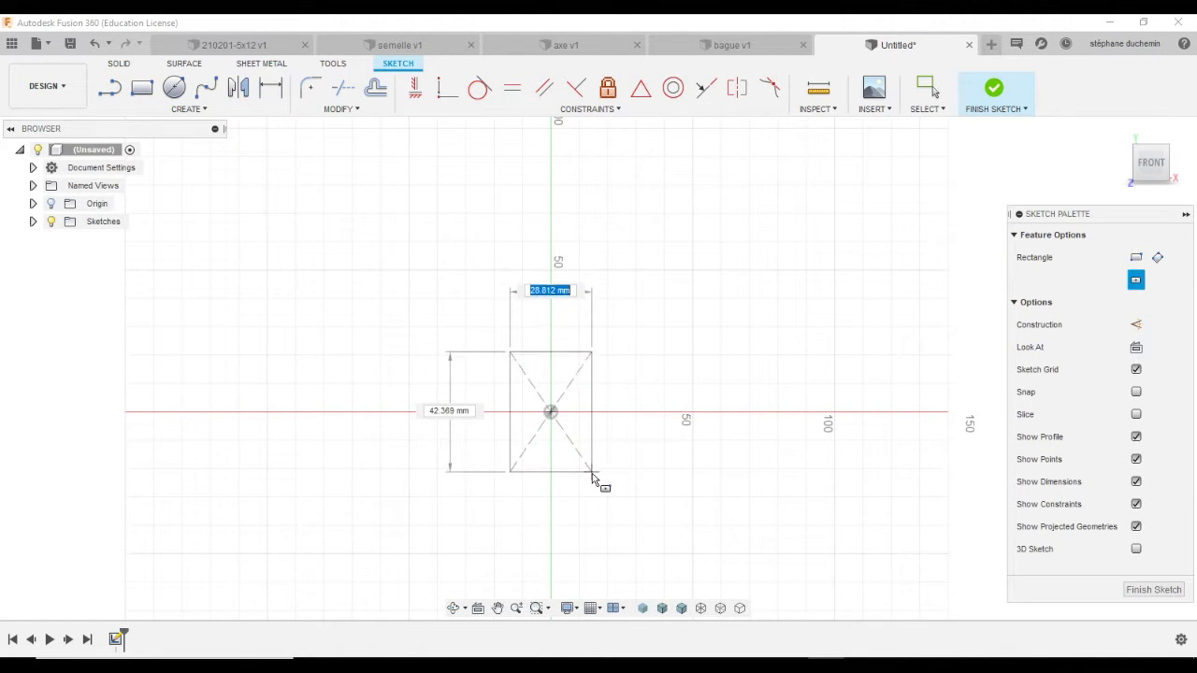
pyautogui.click(604, 470)
# - Dimension the rectangle to 10 mm wide and 10 mm high, and finish the sketch
pyautogui.click(270, 87)
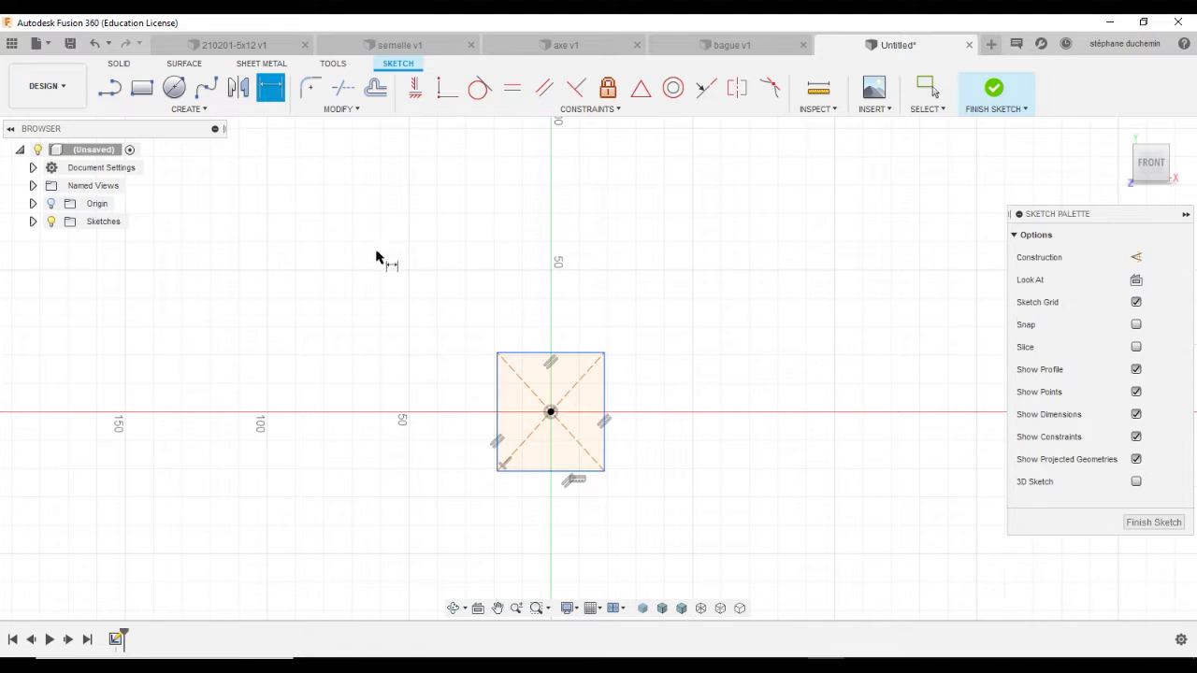
pyautogui.click(517, 359)
pyautogui.click(517, 313)
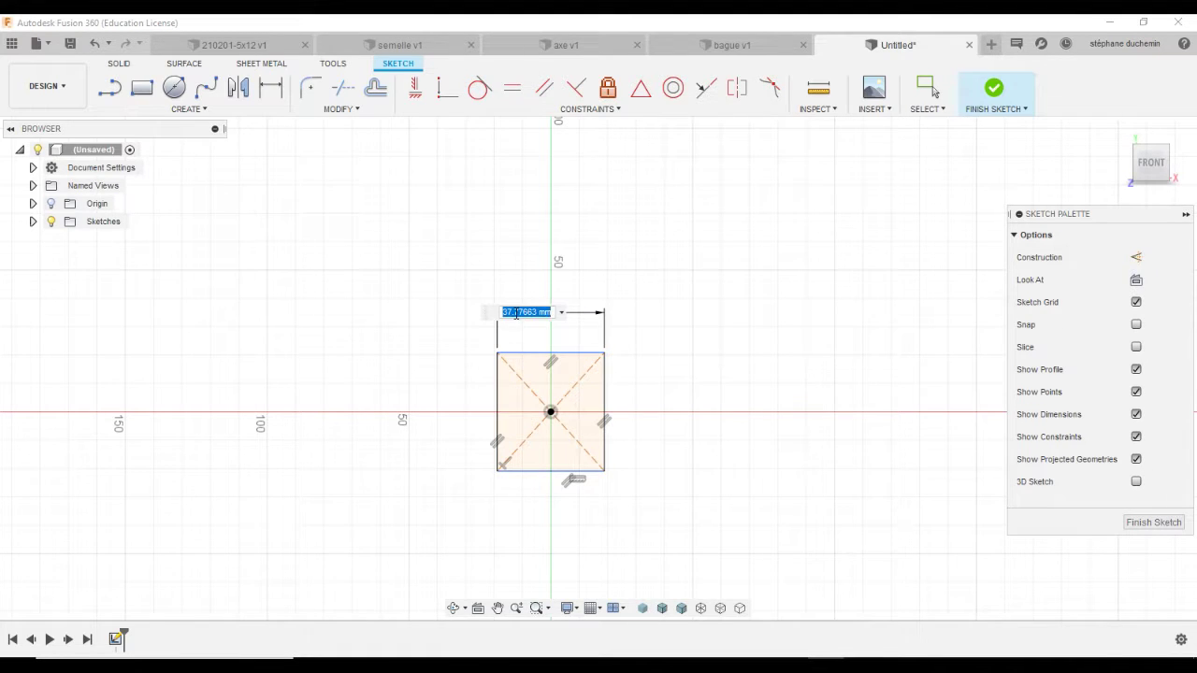
pyautogui.write('10')
pyautogui.press('Return')
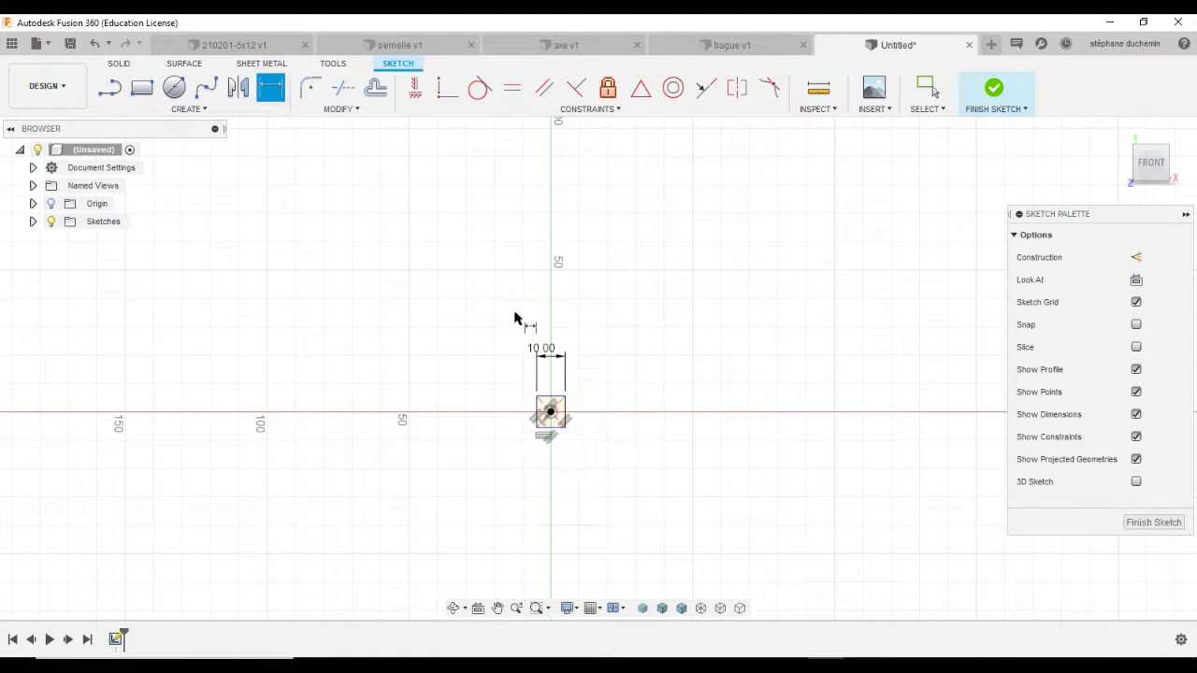
pyautogui.click(565, 416)
pyautogui.click(634, 472)
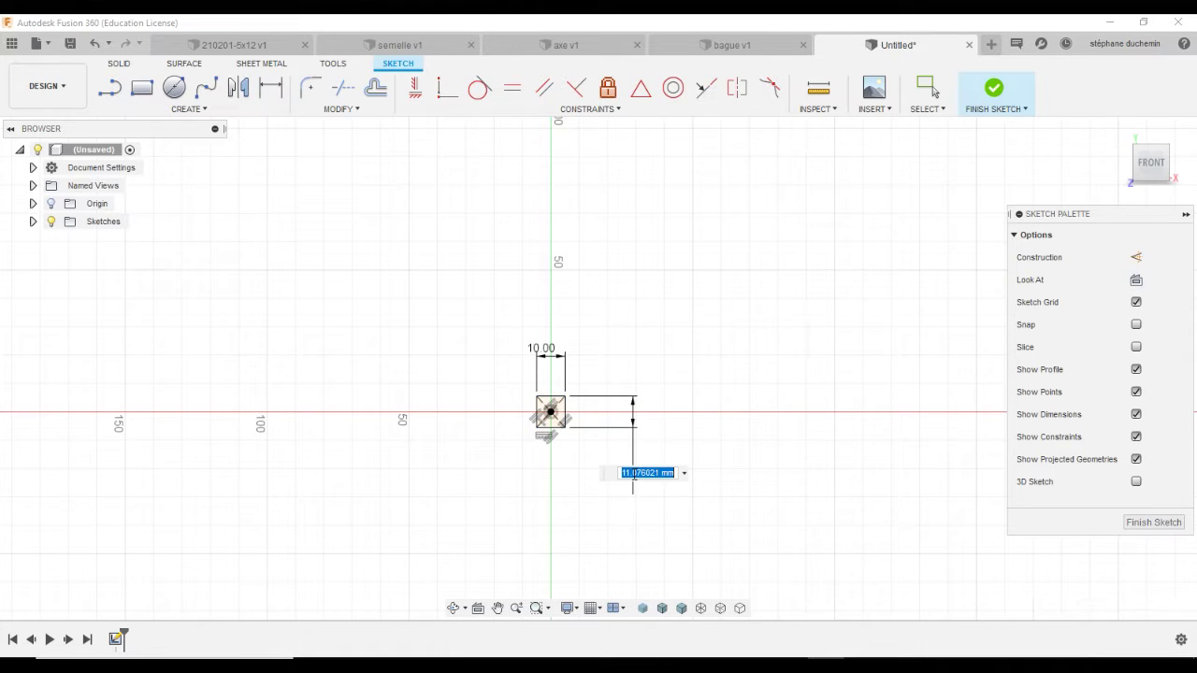
pyautogui.write('10')
pyautogui.press('Return')
pyautogui.scroll(2, 549, 449)
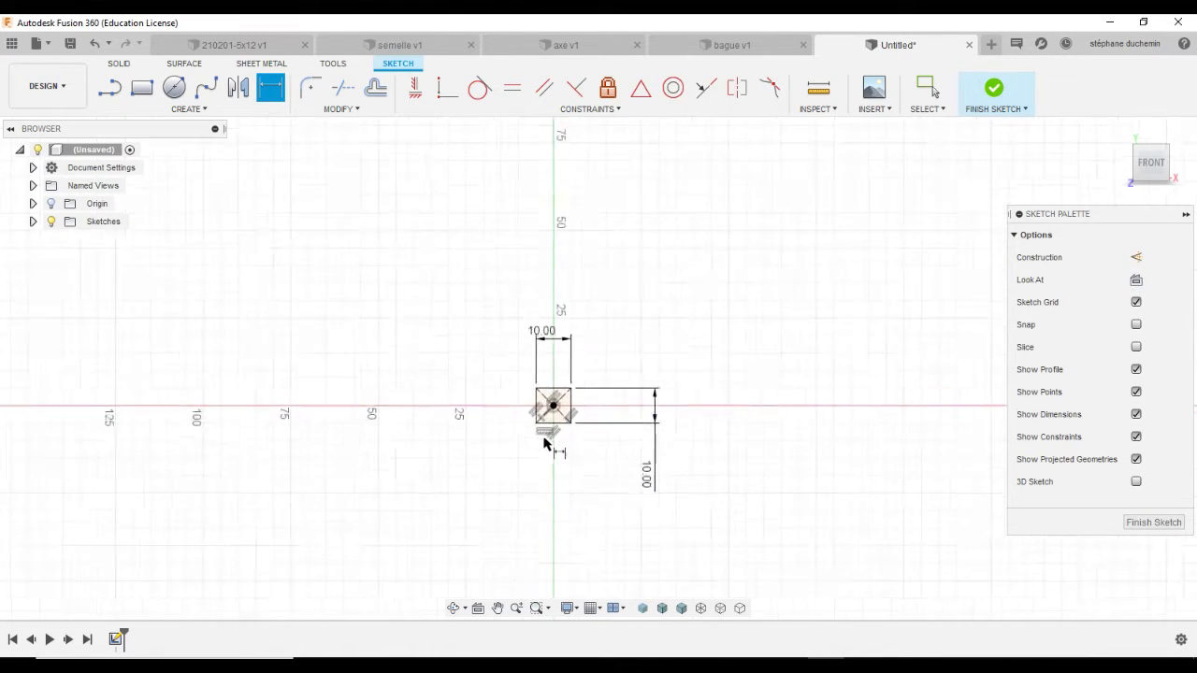
pyautogui.click(994, 89)
# - Extrude the 10 mm square profile 190 mm as a new body to form the lever bar
pyautogui.click(141, 87)
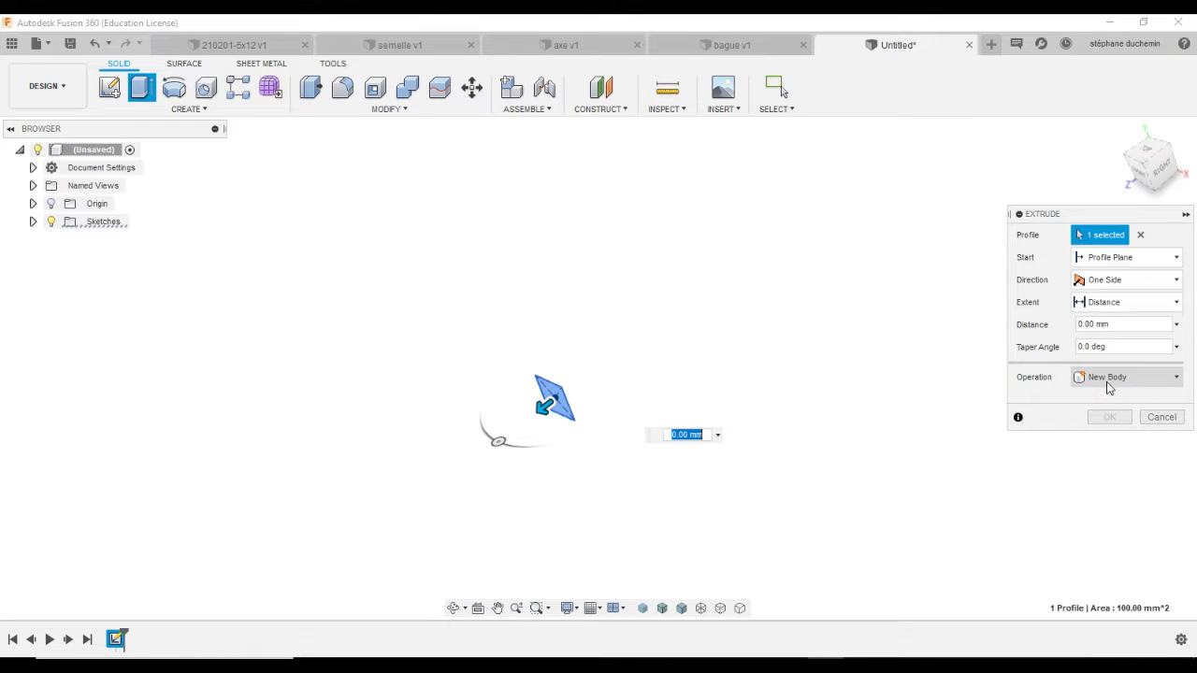
pyautogui.click(1124, 324)
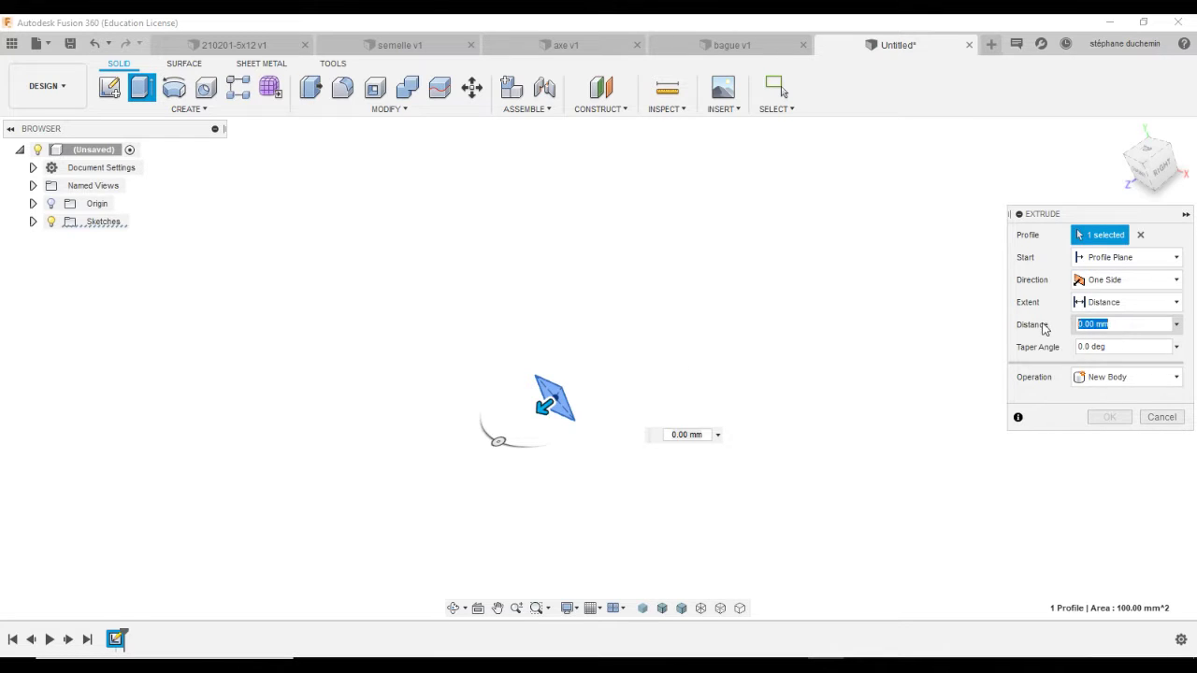
pyautogui.write('190')
pyautogui.press('Return')
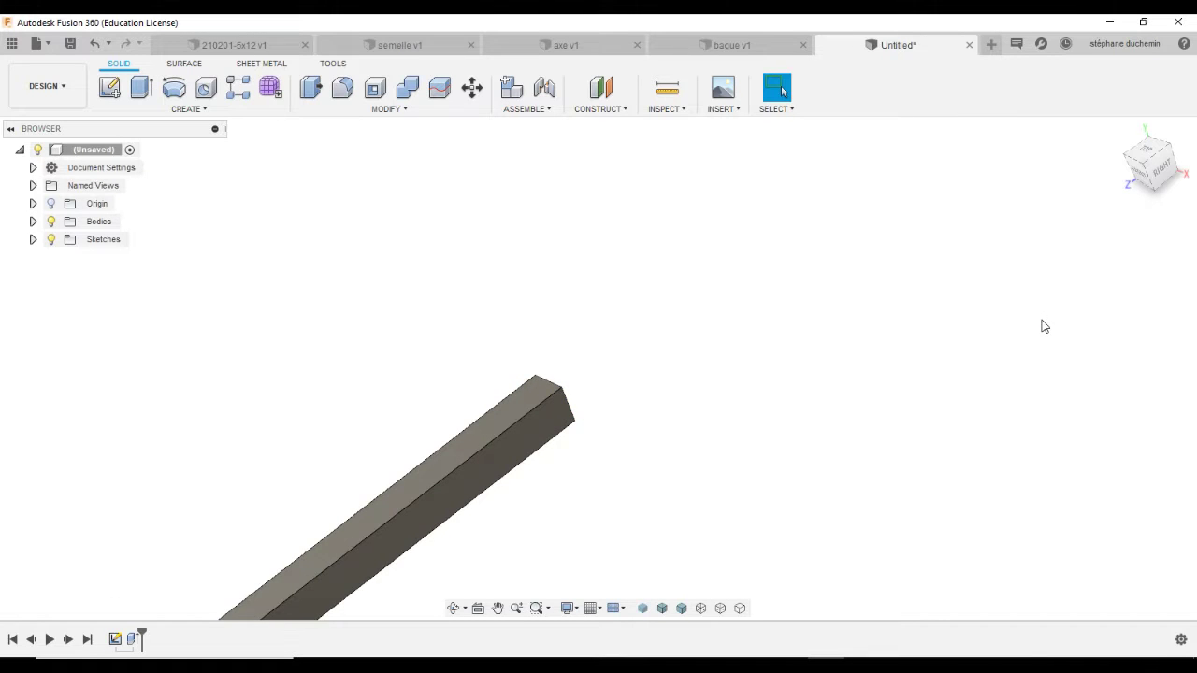
pyautogui.scroll(-1, 677, 387)
pyautogui.scroll(-2, 692, 455)
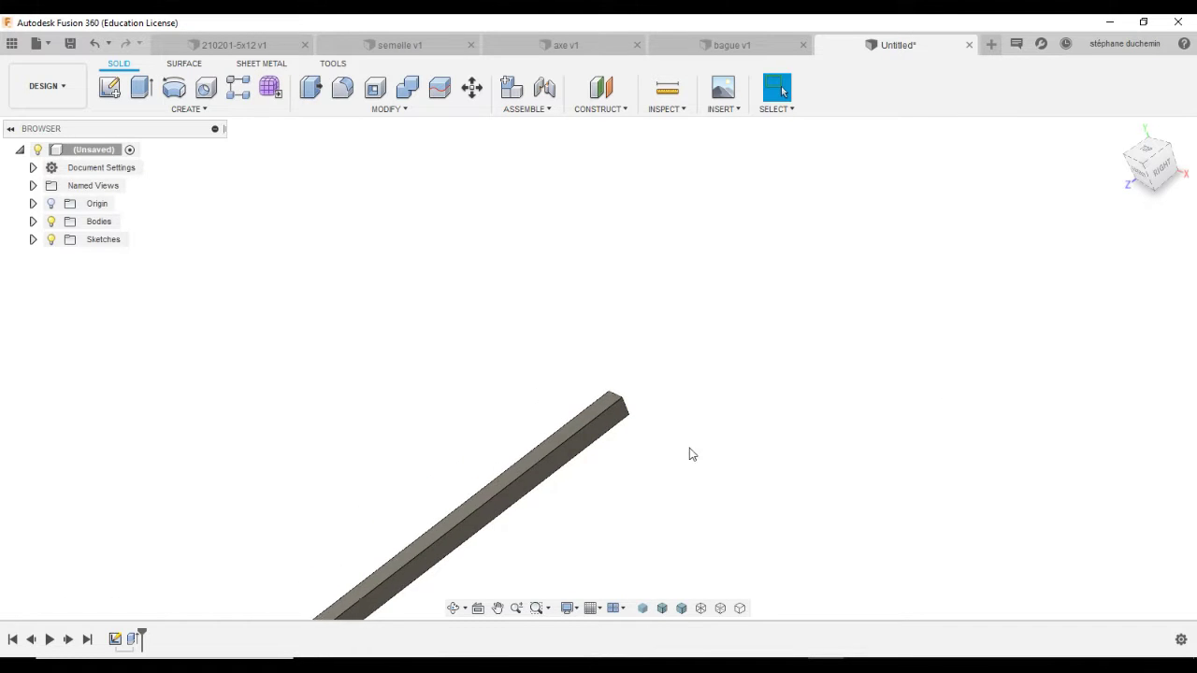
pyautogui.scroll(3, 527, 562)
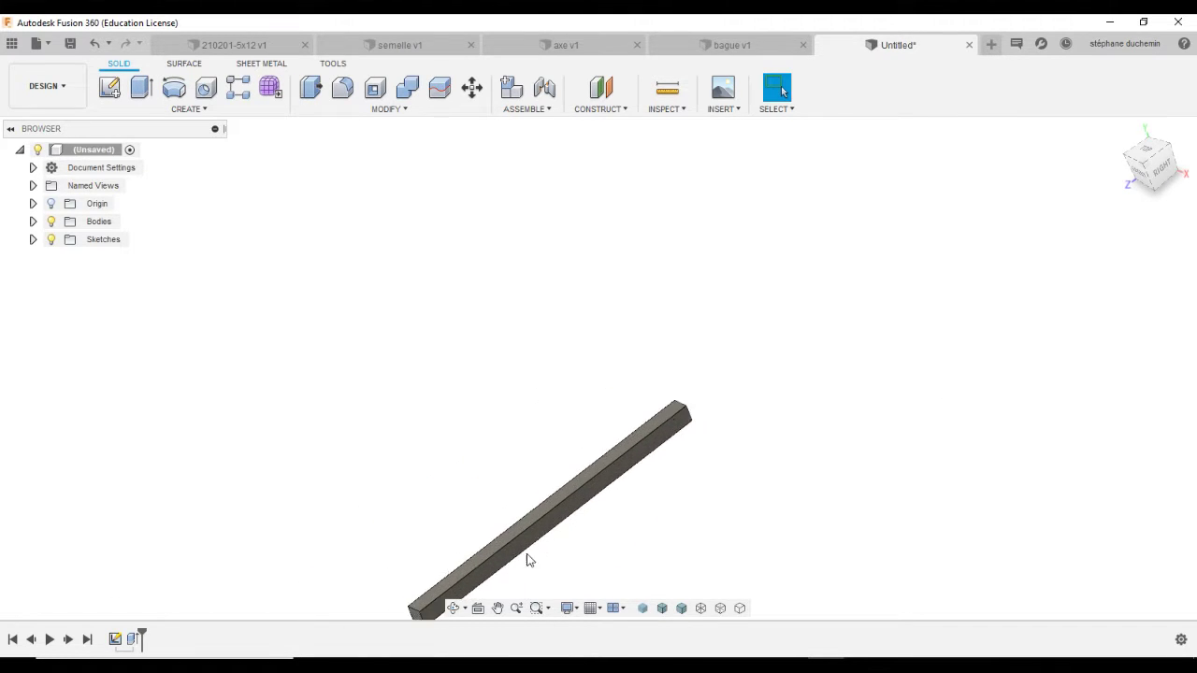
pyautogui.click(498, 608)
pyautogui.moveTo(593, 414); pyautogui.dragTo(532, 348)
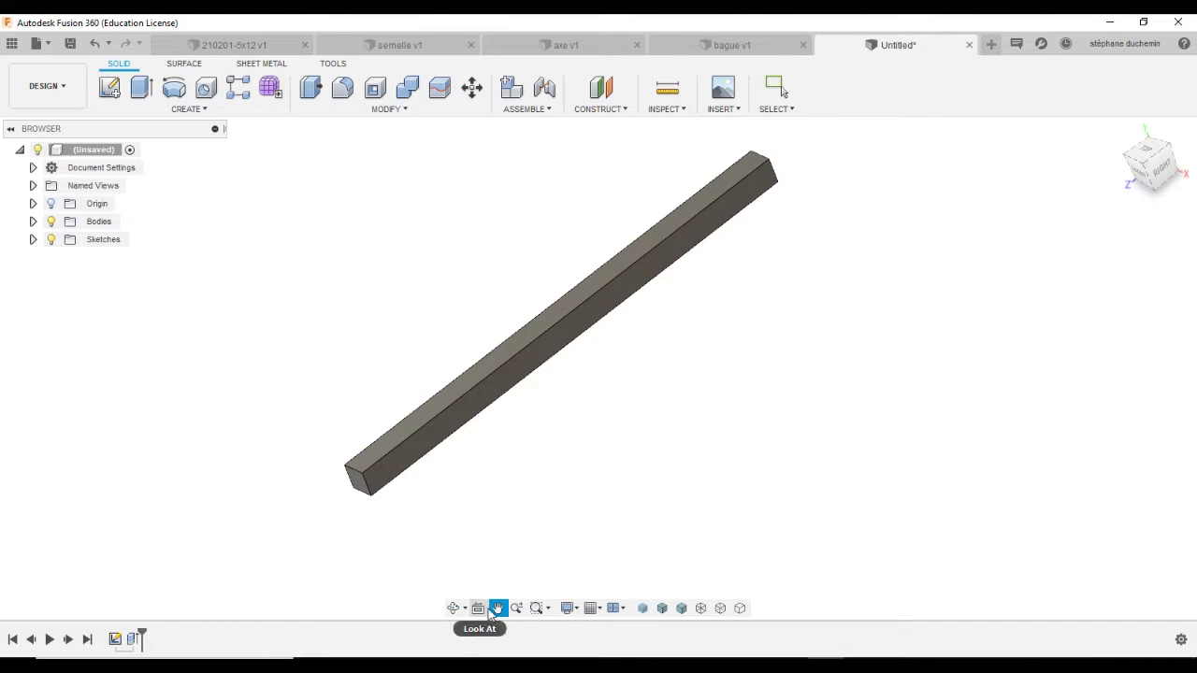
pyautogui.press('Escape')
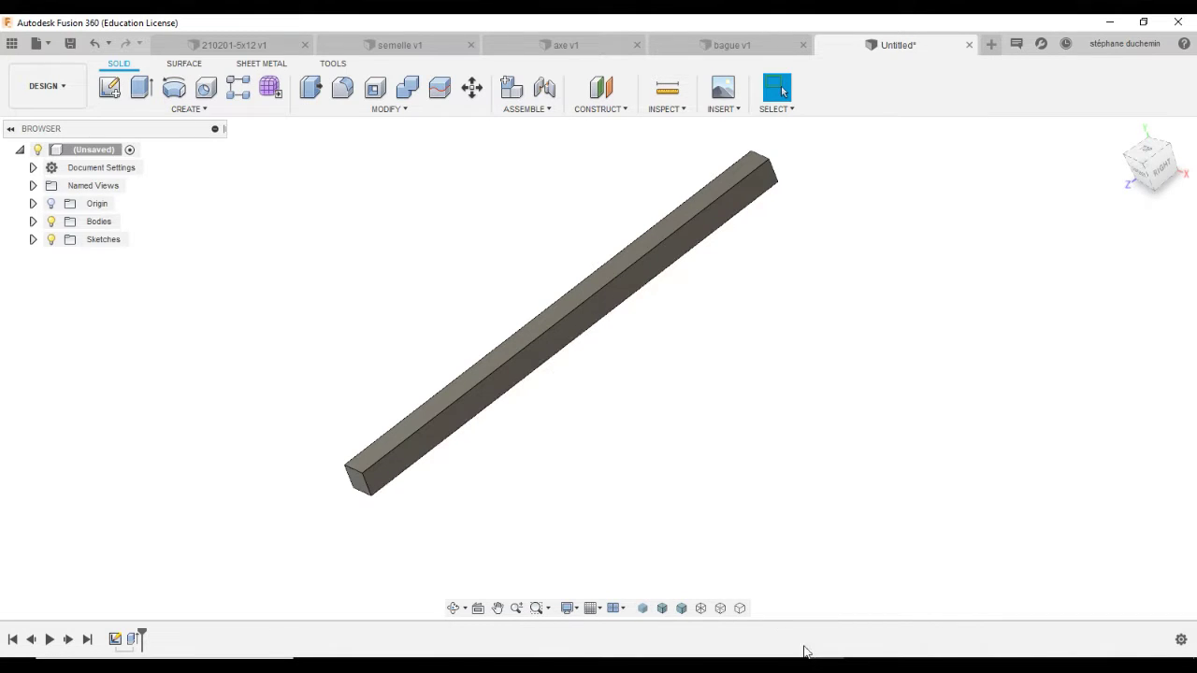
# - Consult the drawing for the lever's hole, and start a counterbore hole through all on the bar's upper face near the origin end
pyautogui.hotkey('alt', 'Tab')
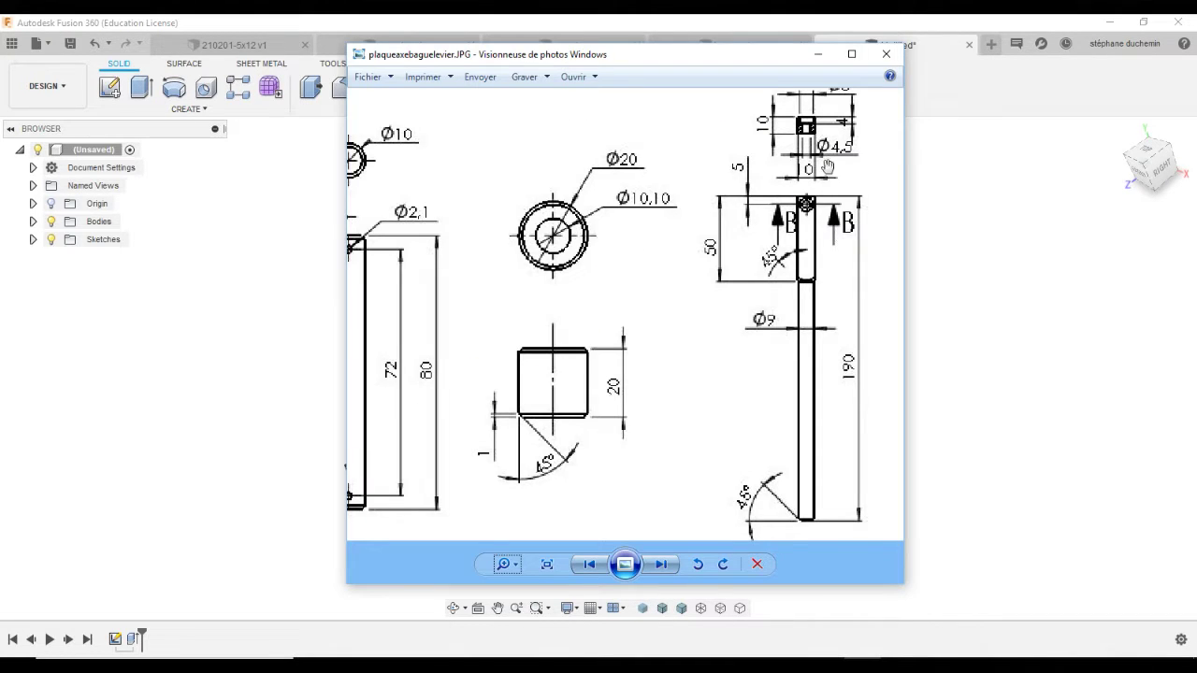
pyautogui.scroll(1, 807, 169)
pyautogui.scroll(1, 767, 155)
pyautogui.moveTo(764, 154); pyautogui.dragTo(718, 257)
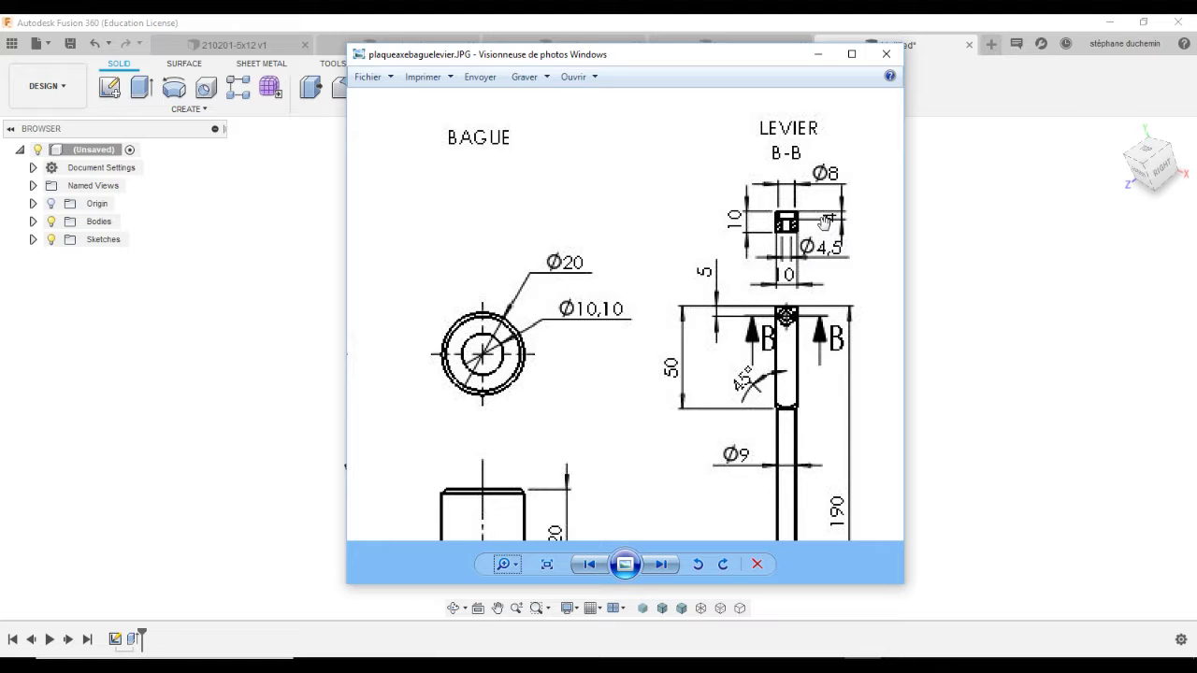
pyautogui.click(324, 398)
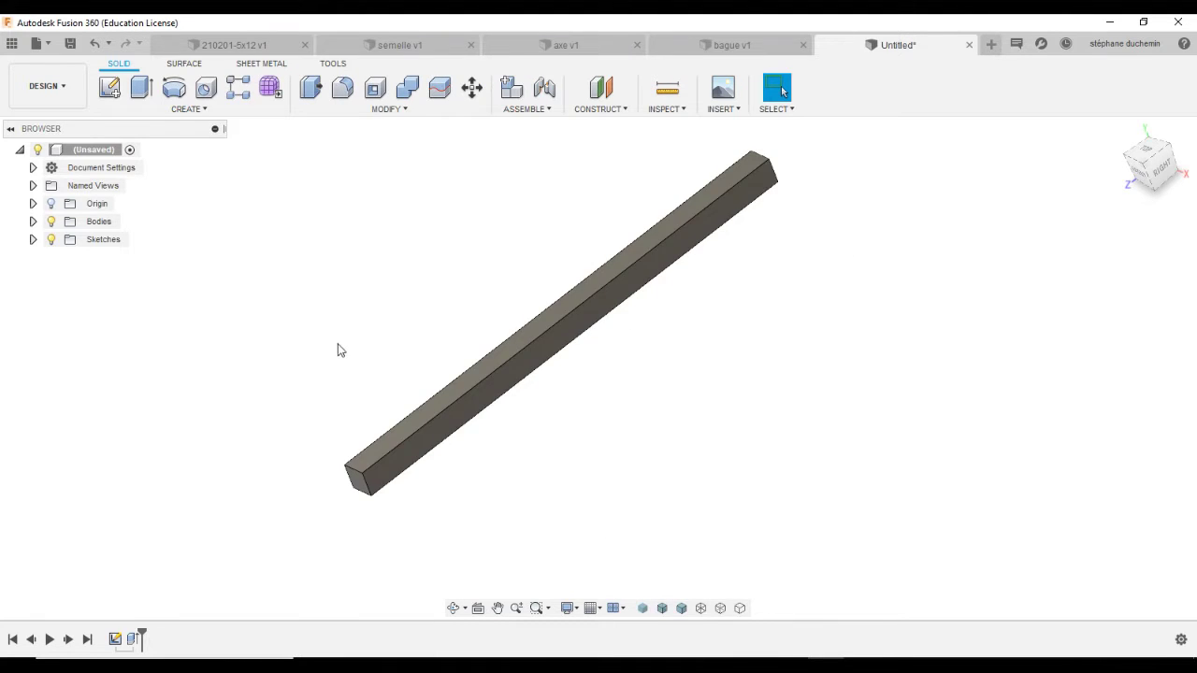
pyautogui.click(742, 170)
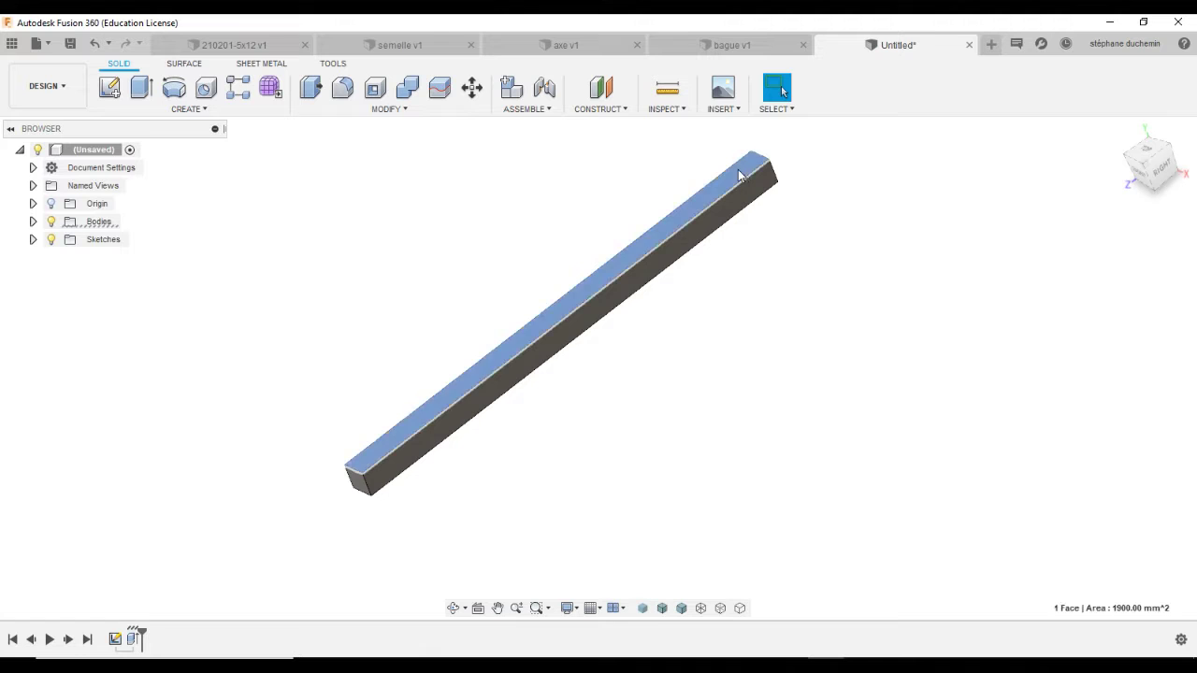
pyautogui.click(211, 89)
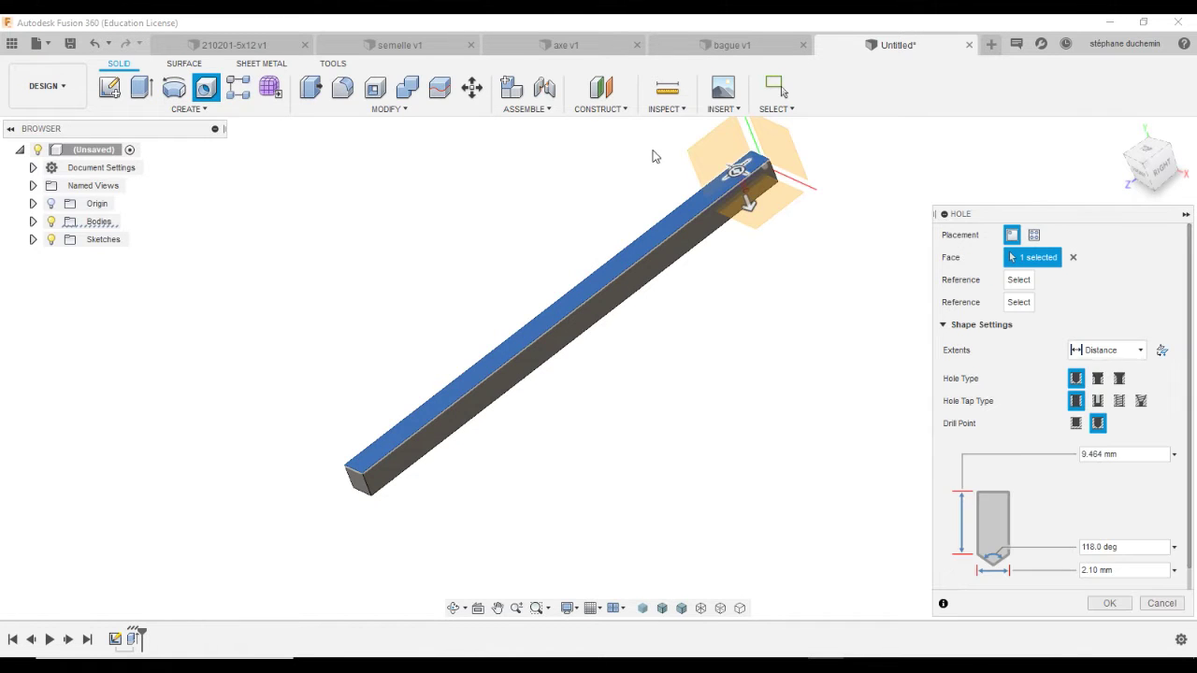
pyautogui.click(1097, 378)
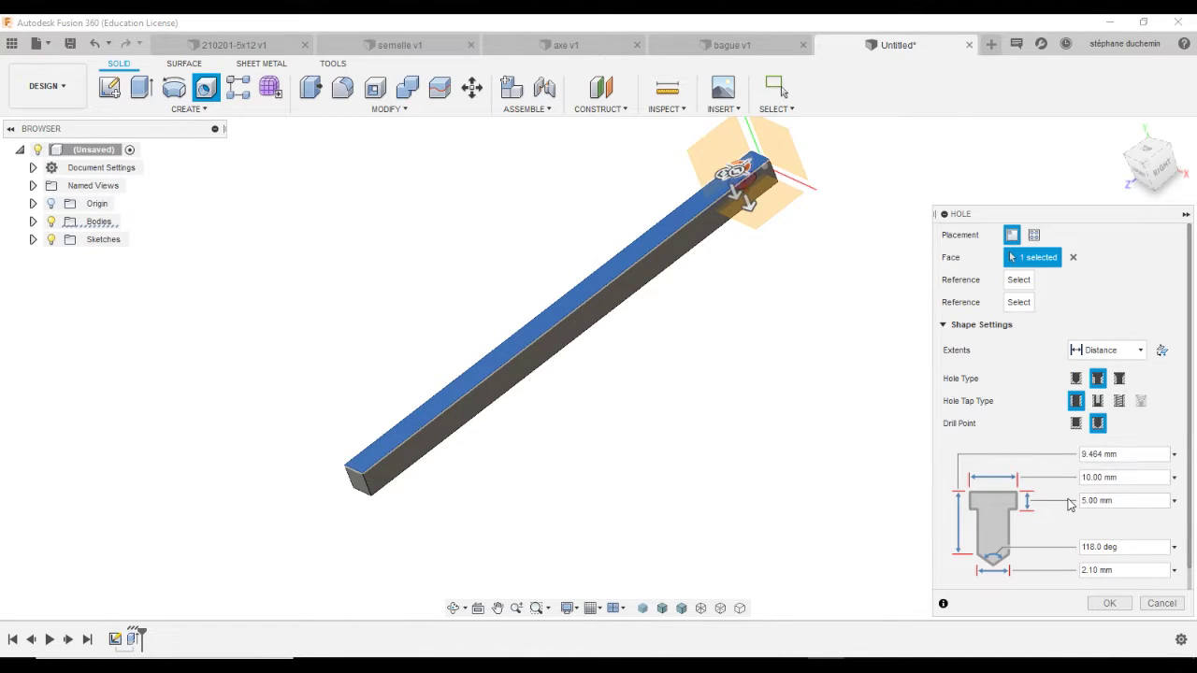
pyautogui.click(1106, 350)
pyautogui.click(1085, 407)
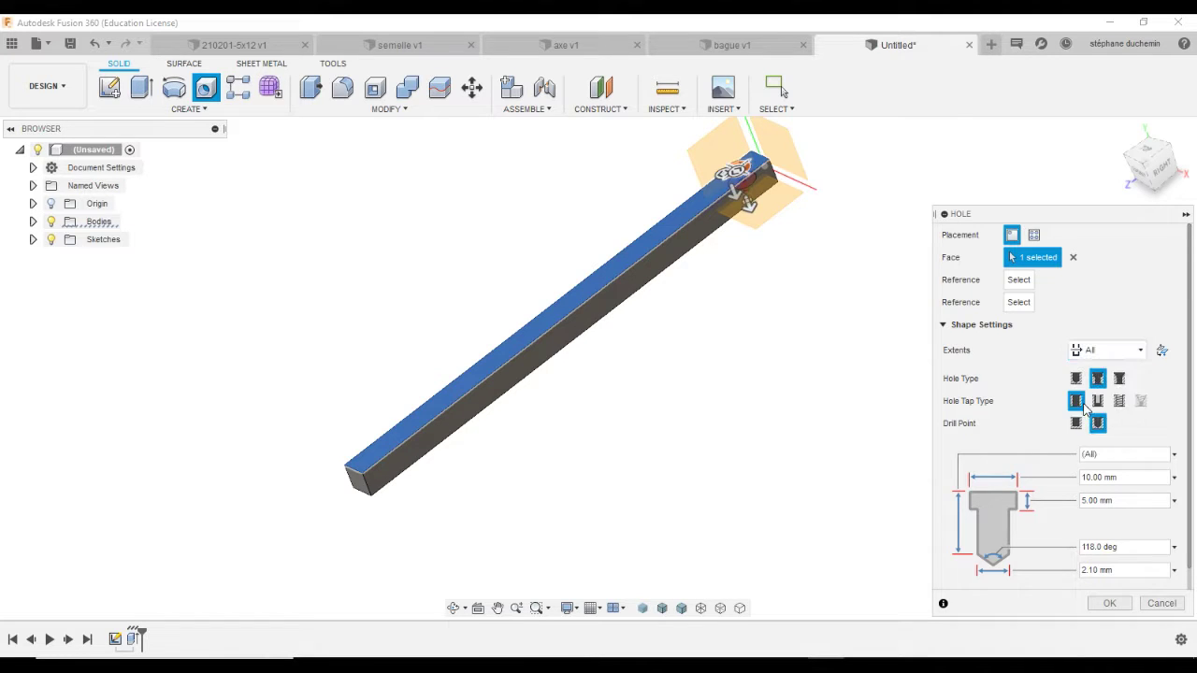
# - Set the counterbore to 8 mm diameter and 4 mm depth, and the hole diameter to 4.5 mm
pyautogui.click(1121, 479)
pyautogui.write('8')
pyautogui.moveTo(1127, 572); pyautogui.dragTo(1013, 577)
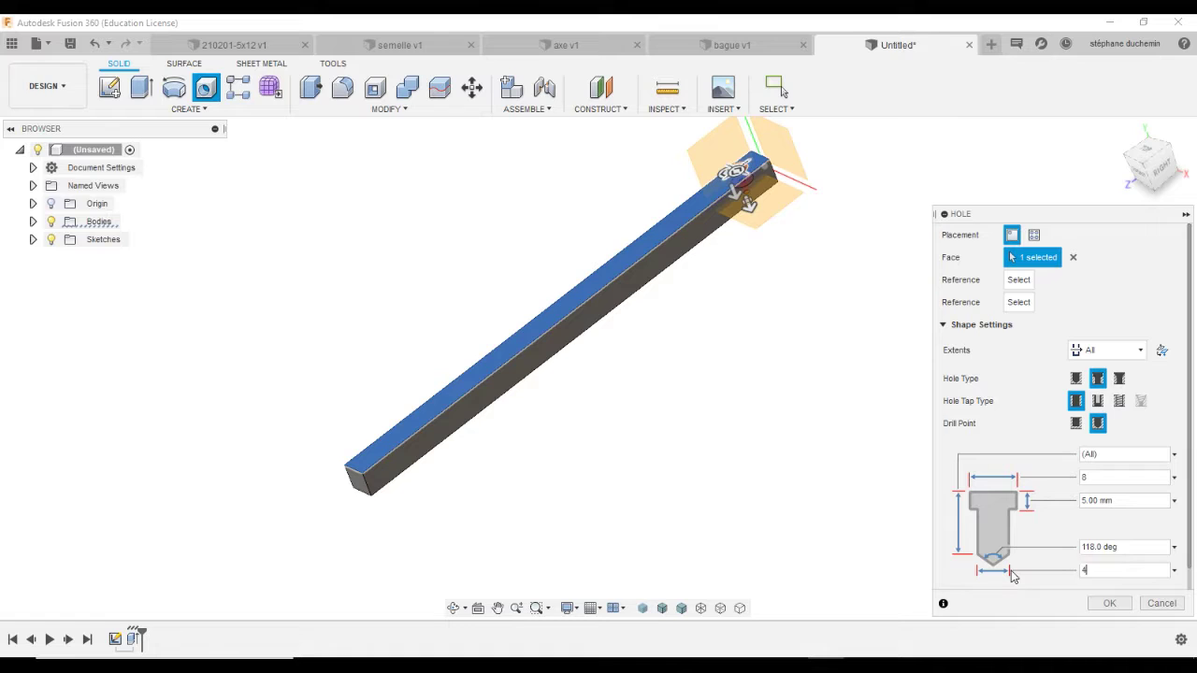
pyautogui.write('4.5')
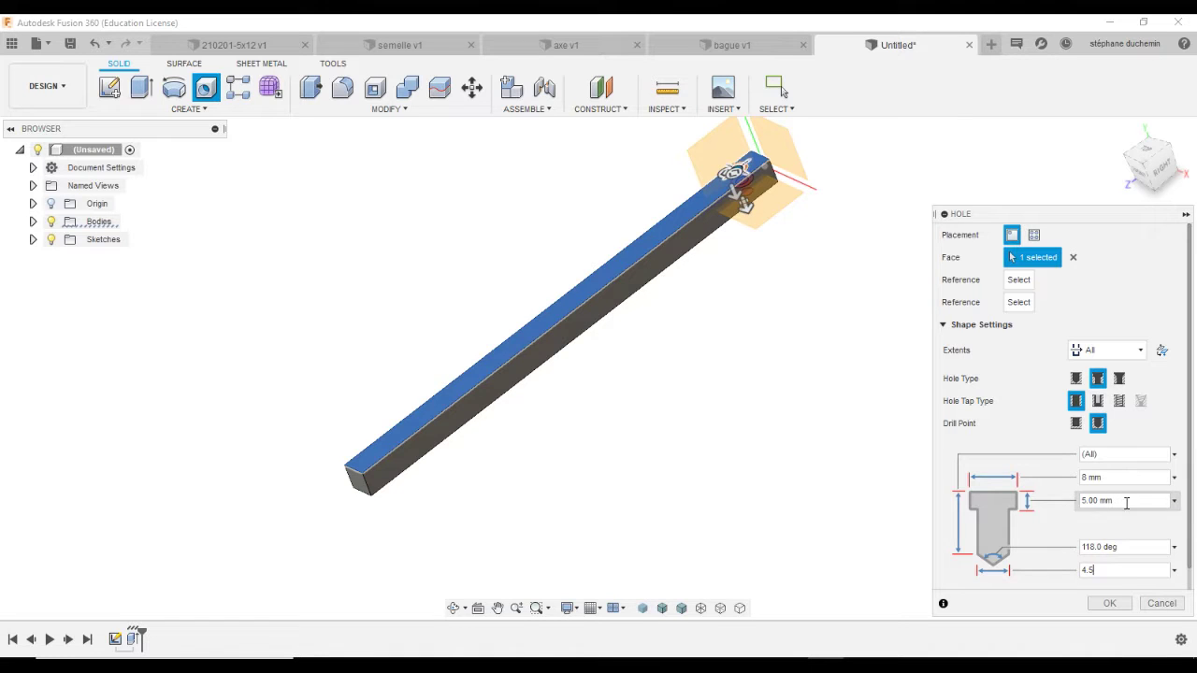
pyautogui.moveTo(1130, 501); pyautogui.dragTo(1063, 505)
pyautogui.write('4')
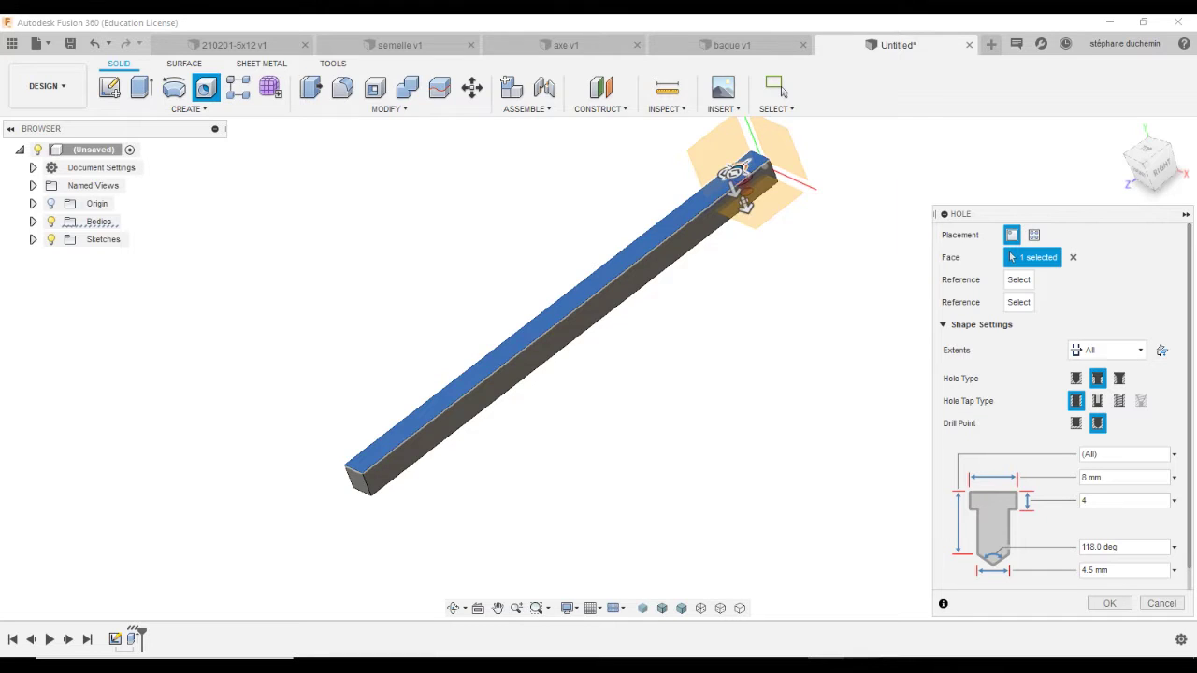
# - Position the counterbore hole 5 mm from the bar's end edge, centred between its long edges, and create it
pyautogui.hotkey('alt', 'Tab')
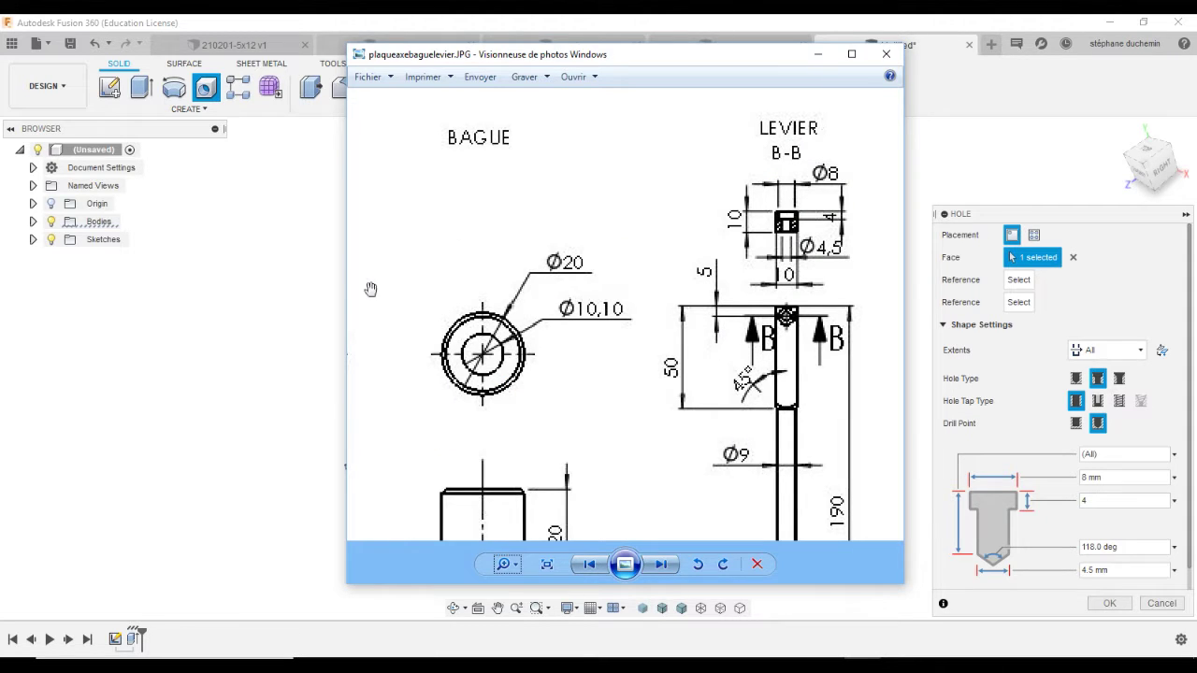
pyautogui.click(319, 288)
pyautogui.scroll(3, 777, 234)
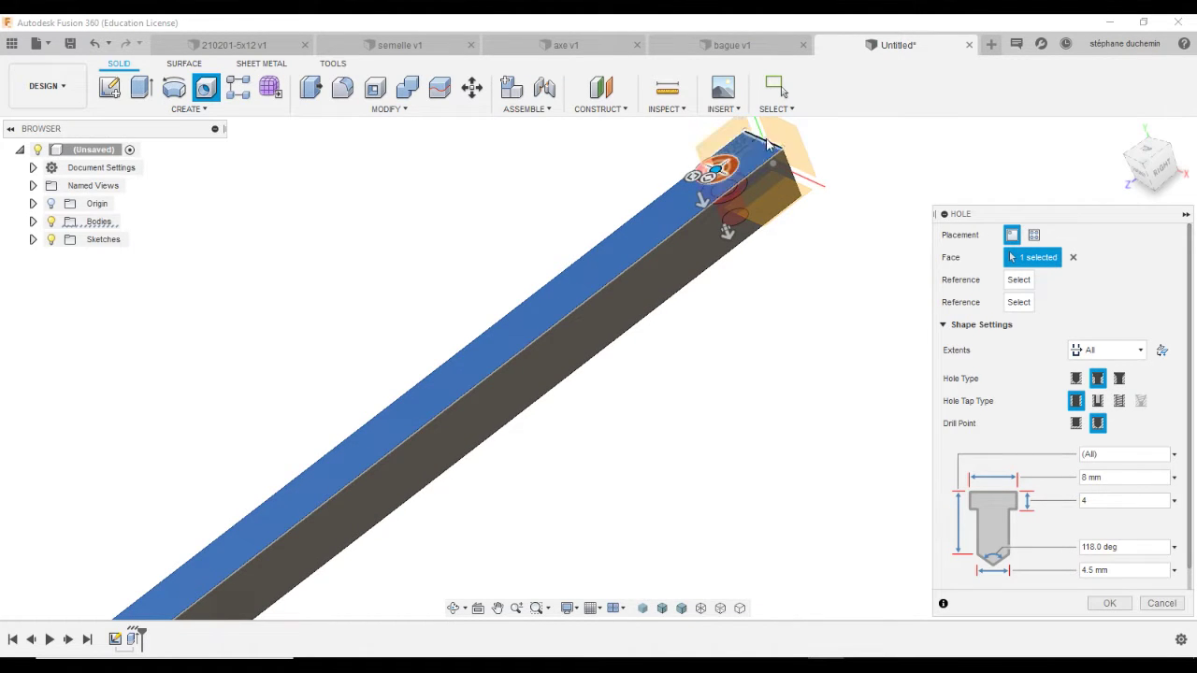
pyautogui.click(775, 150)
pyautogui.write('5')
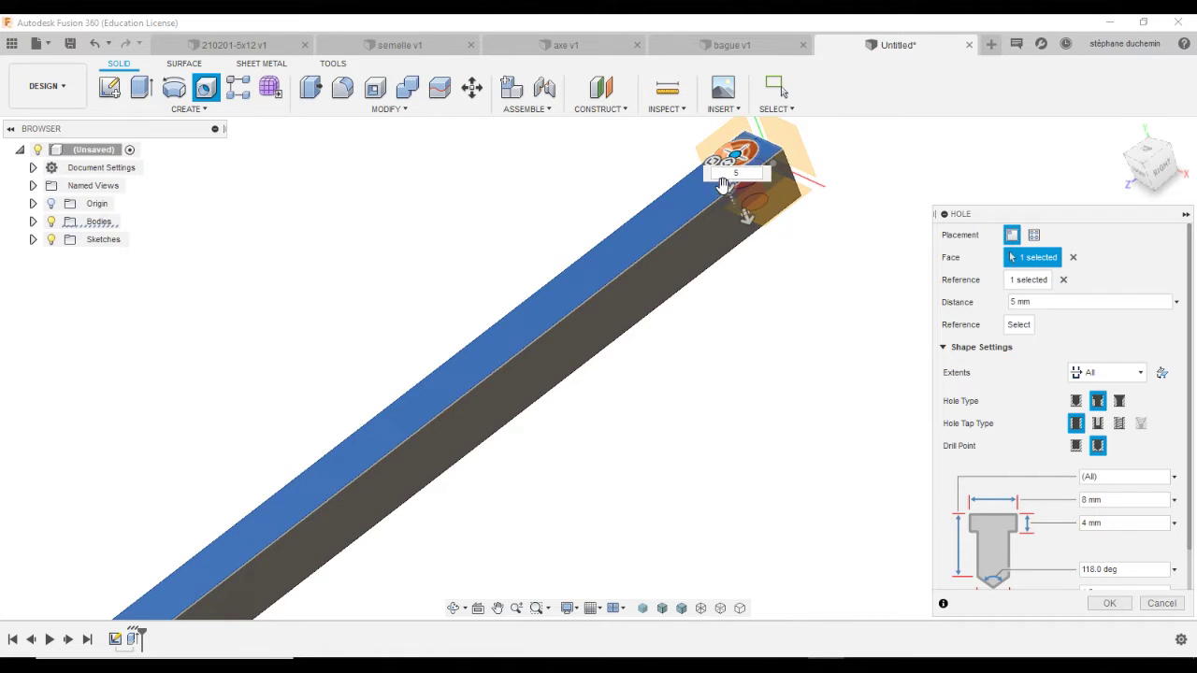
pyautogui.click(703, 209)
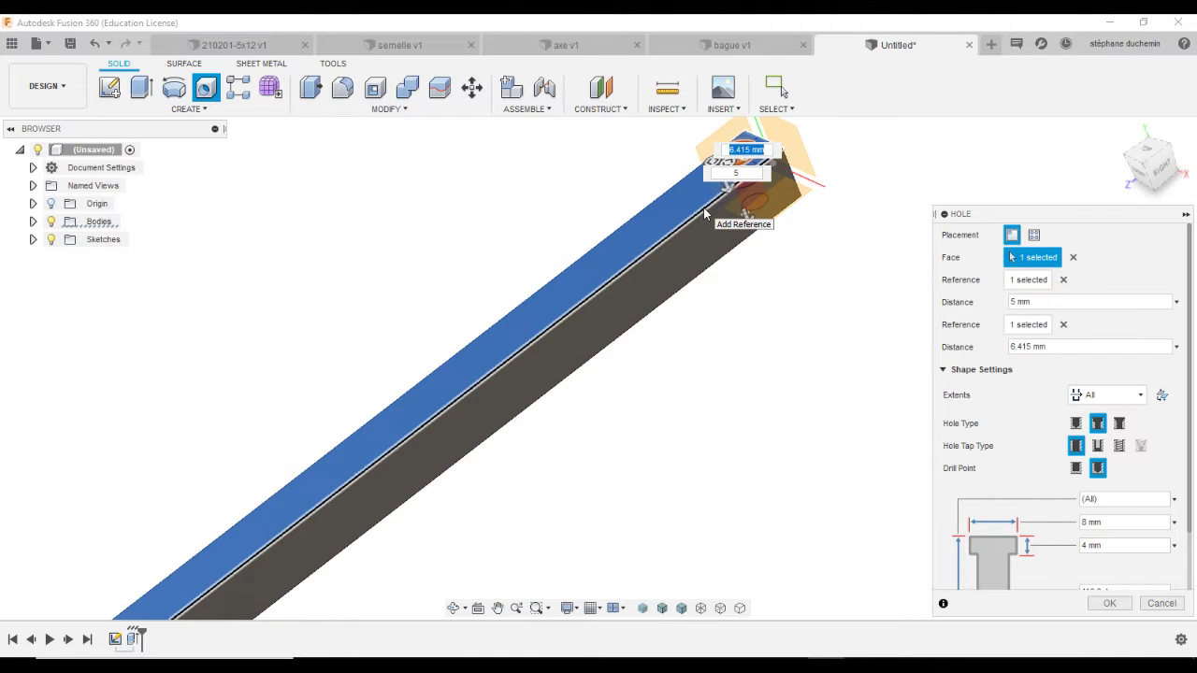
pyautogui.press('Return')
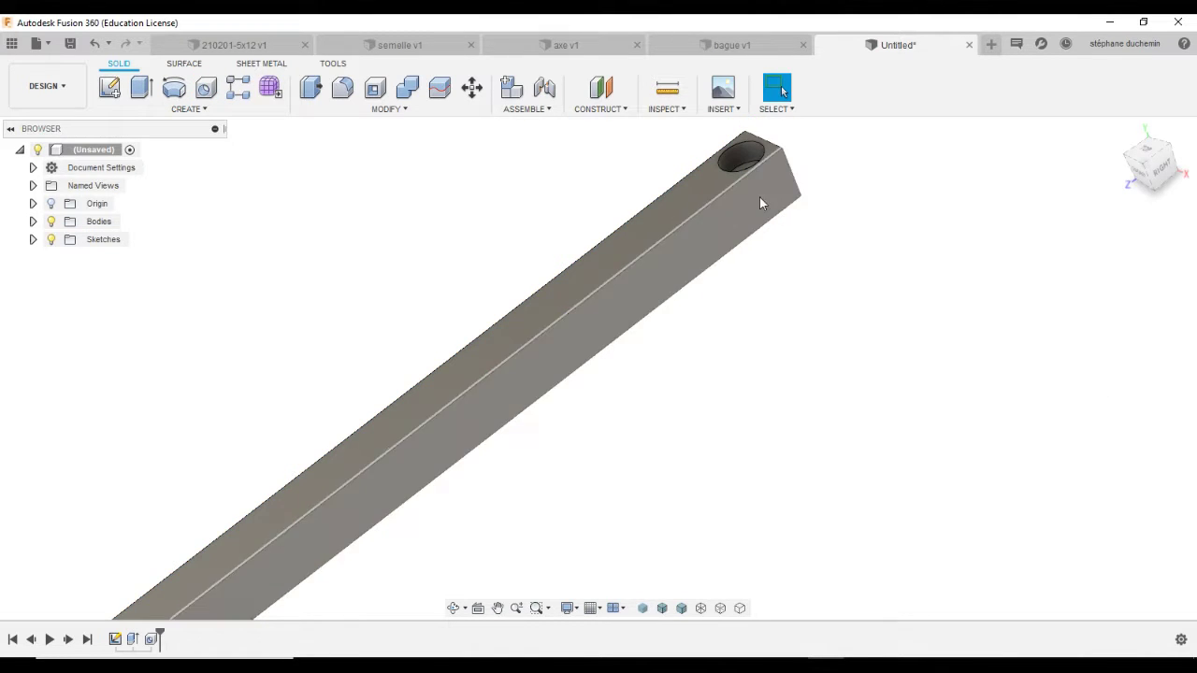
pyautogui.keyDown('shift'); pyautogui.moveTo(767, 200); pyautogui.dragTo(608, 242, button='middle'); pyautogui.keyUp('shift')
pyautogui.scroll(-3, 608, 241)
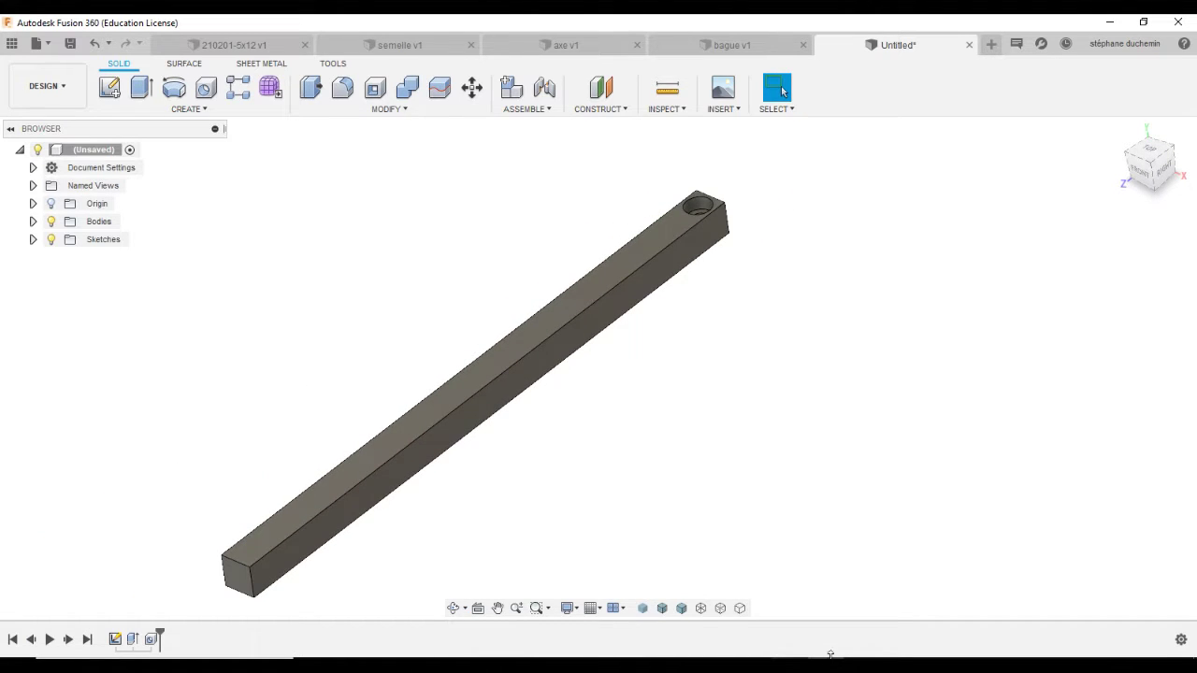
# - Consult the drawing for the lever's round section and chamfers, and start a sketch on the horizontal origin plane
pyautogui.click(831, 657)
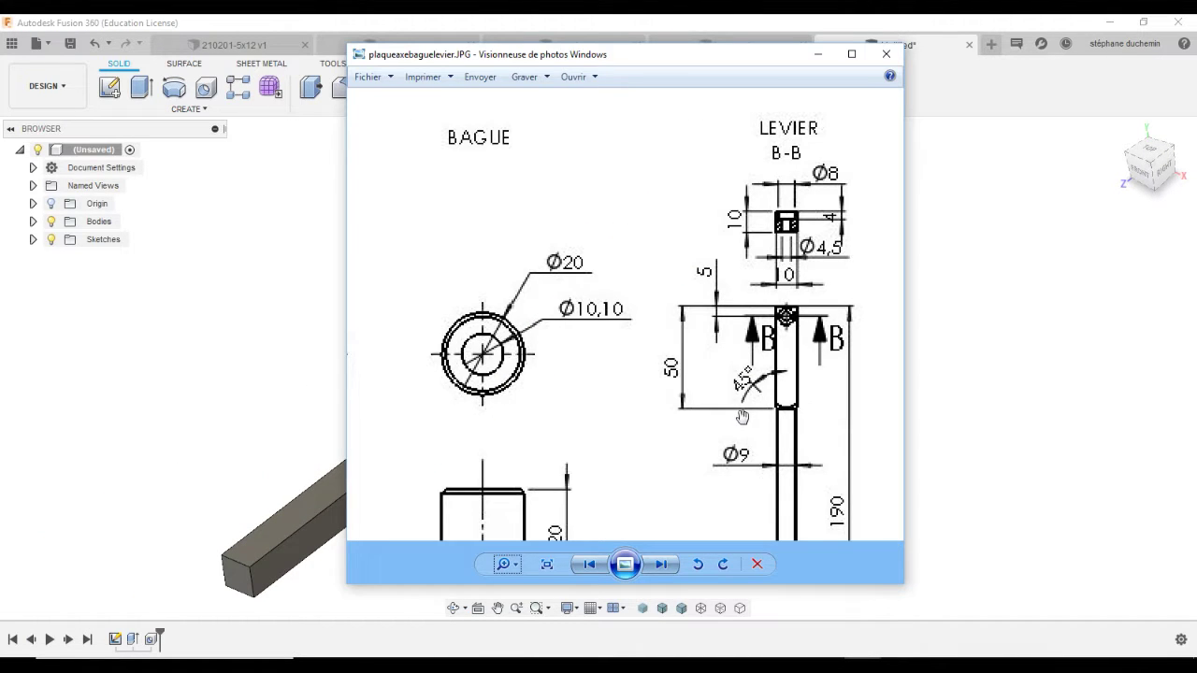
pyautogui.scroll(-2, 769, 397)
pyautogui.scroll(2, 814, 440)
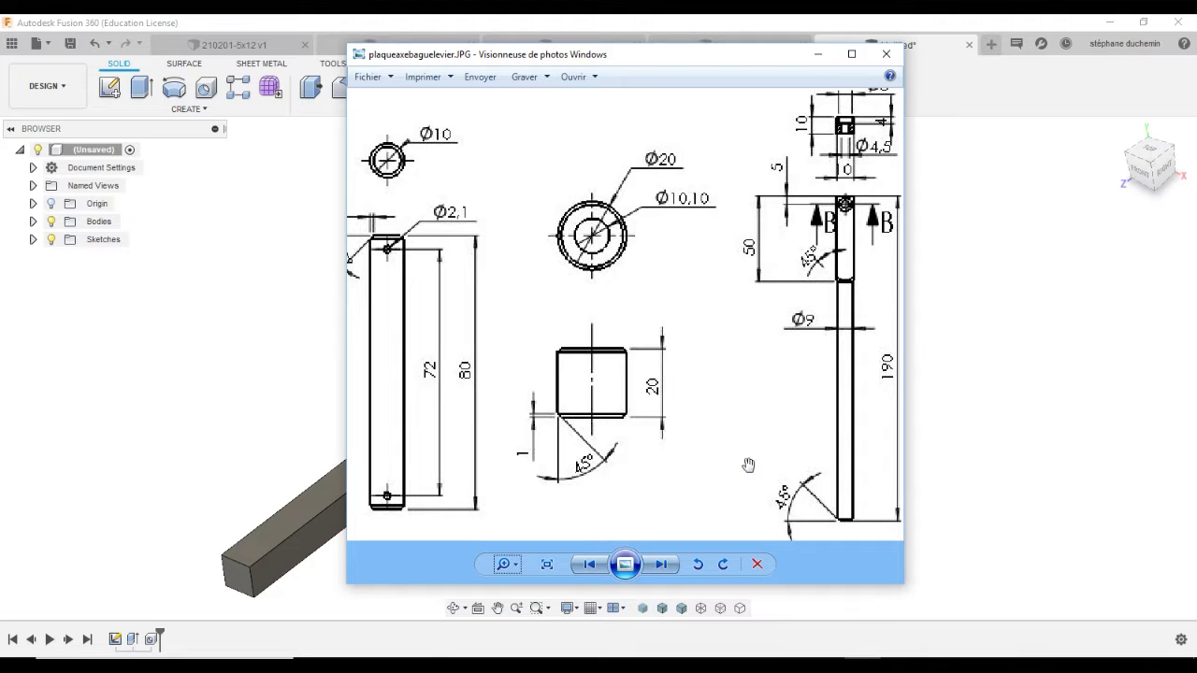
pyautogui.click(264, 327)
pyautogui.scroll(1, 454, 374)
pyautogui.scroll(-2, 439, 361)
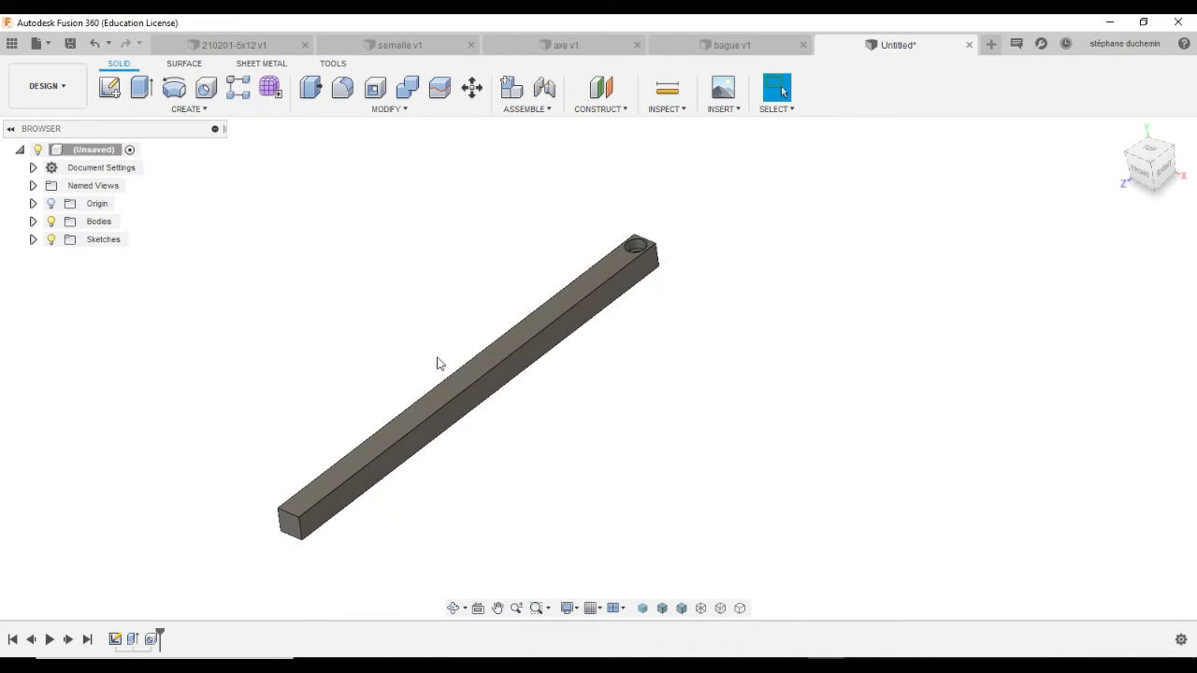
pyautogui.click(109, 88)
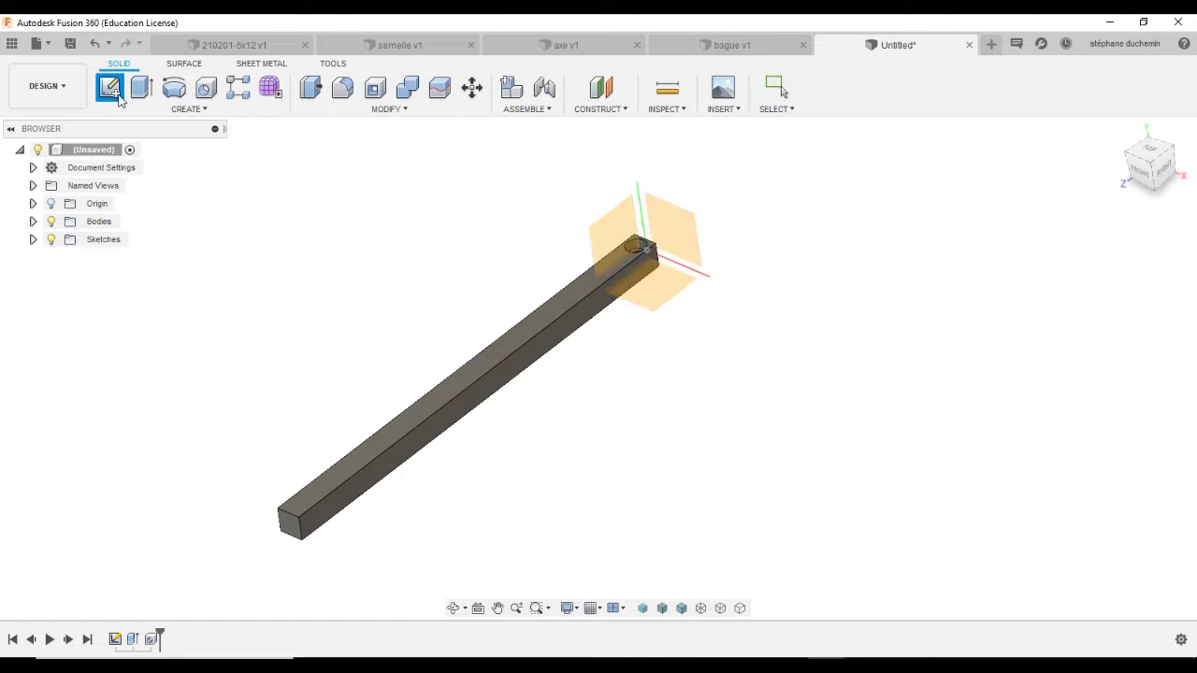
pyautogui.click(633, 285)
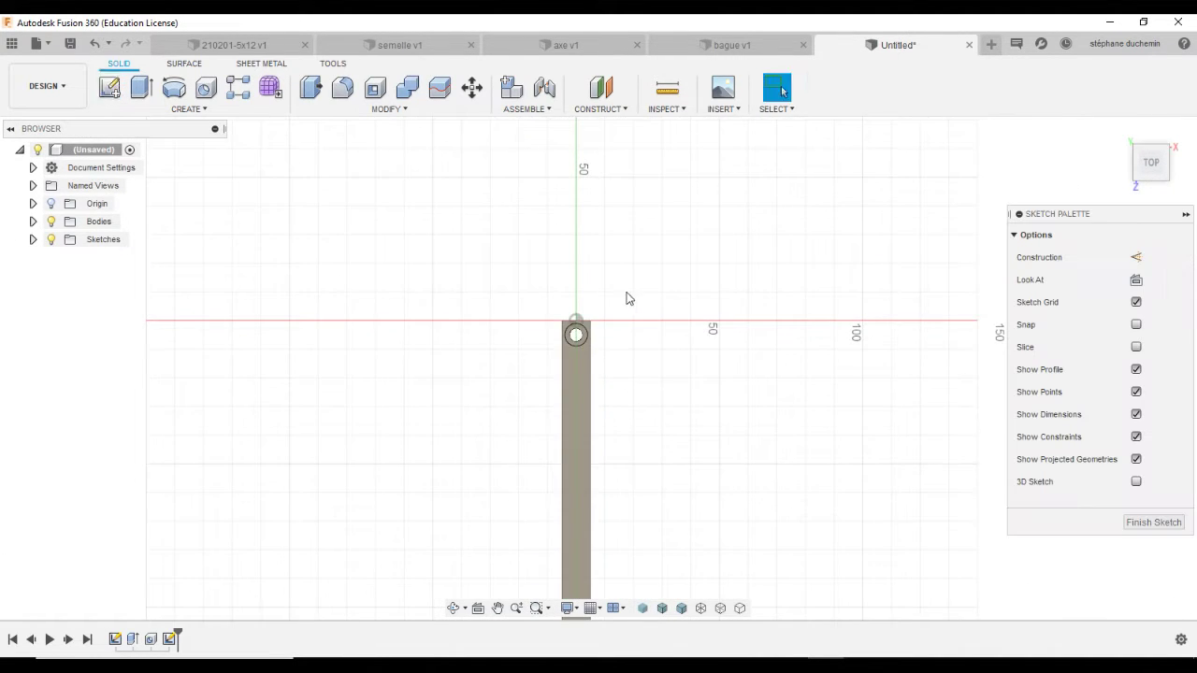
pyautogui.click(497, 608)
pyautogui.moveTo(508, 545)
pyautogui.mouseDown()
pyautogui.moveTo(473, 301)
pyautogui.moveTo(473, 332)
pyautogui.mouseUp()
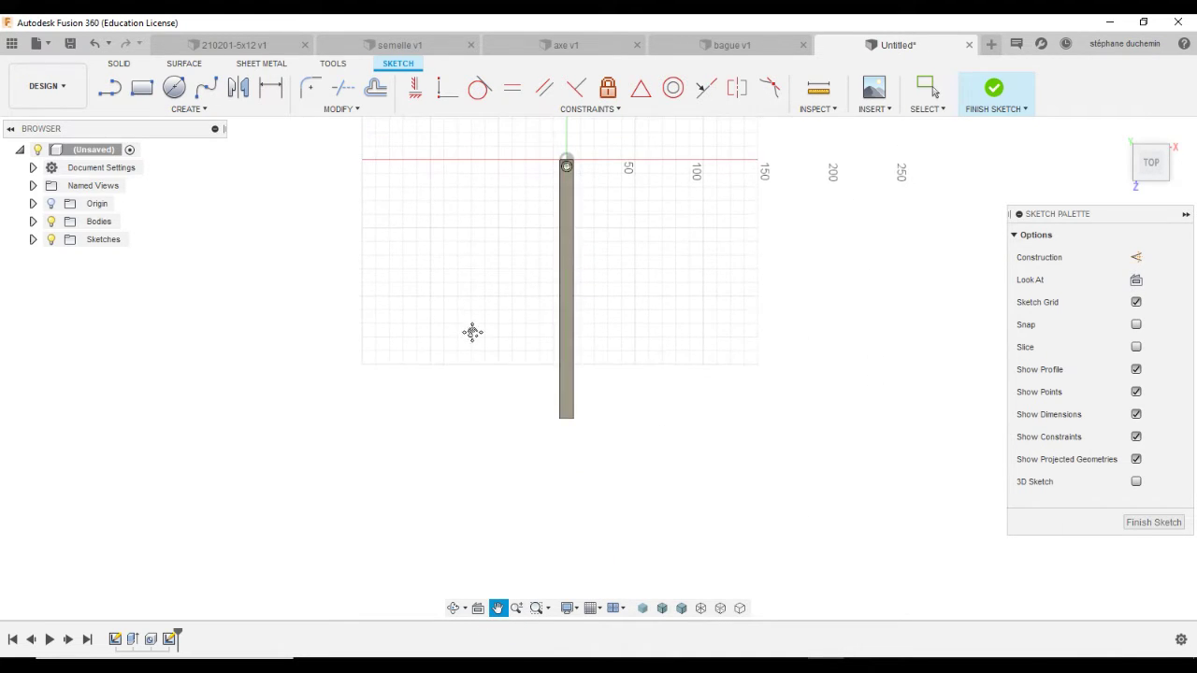
# - Sketch a closed four-line profile about 4.7 mm wide along the bar's long edge from its far end, with a slanted inner end
pyautogui.click(133, 116)
pyautogui.click(118, 122)
pyautogui.scroll(2, 574, 414)
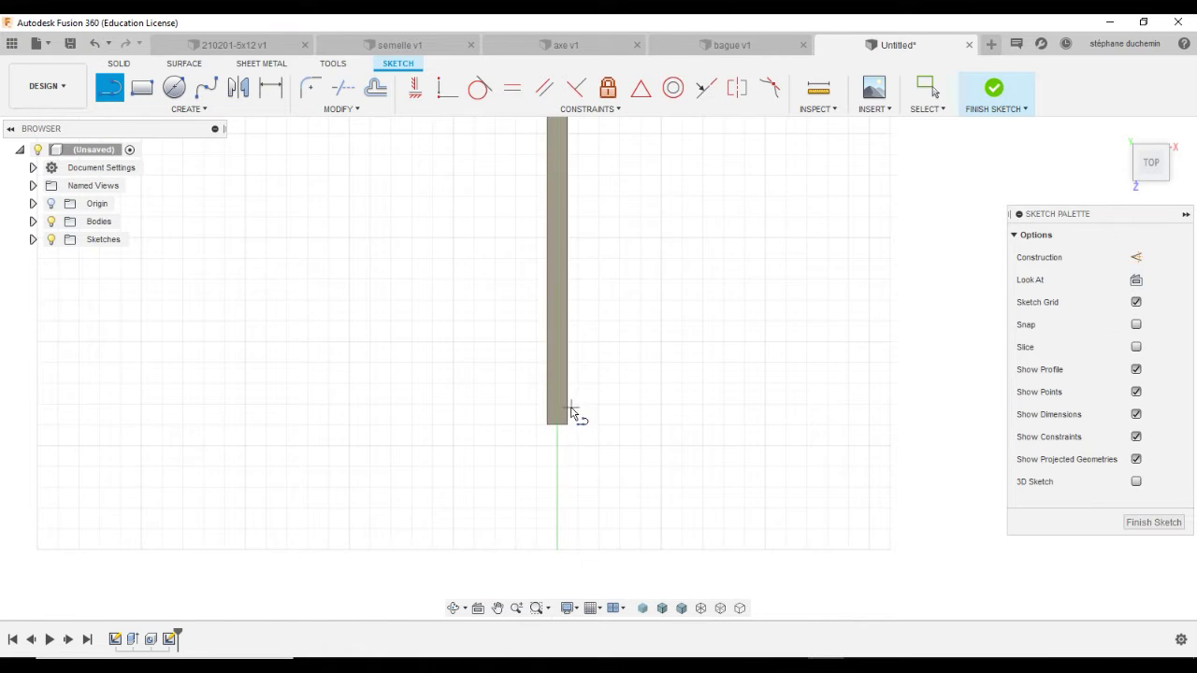
pyautogui.scroll(2, 573, 414)
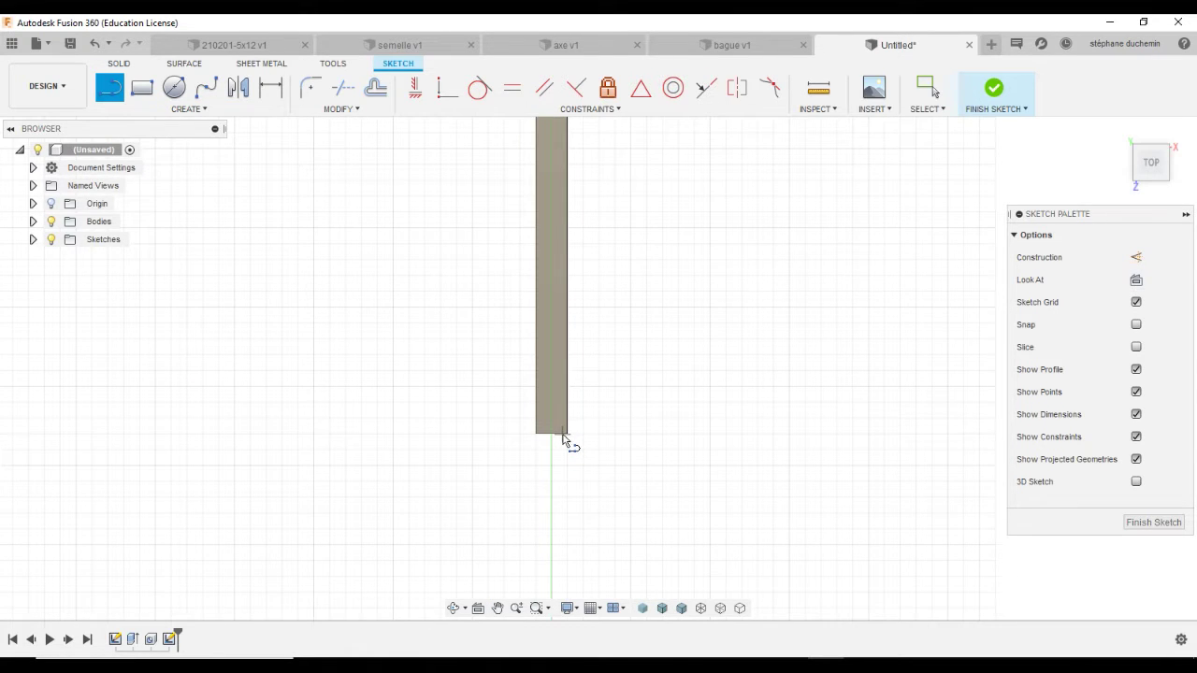
pyautogui.moveTo(566, 436); pyautogui.dragTo(567, 171)
pyautogui.click(565, 166)
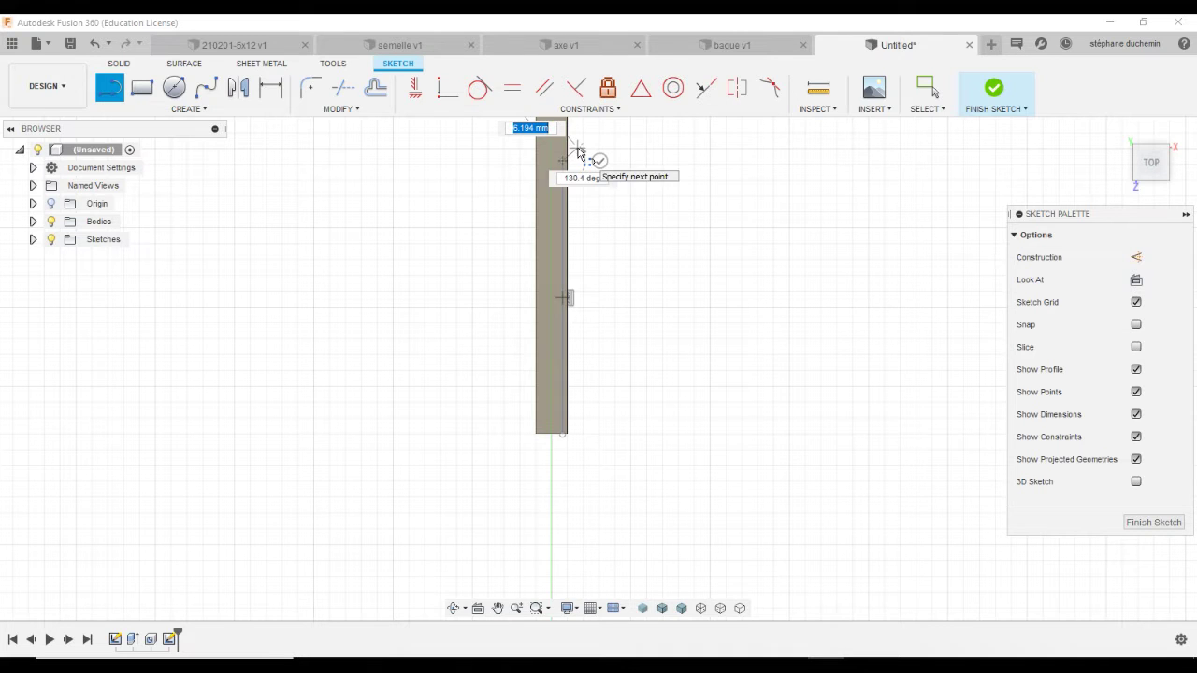
pyautogui.click(577, 149)
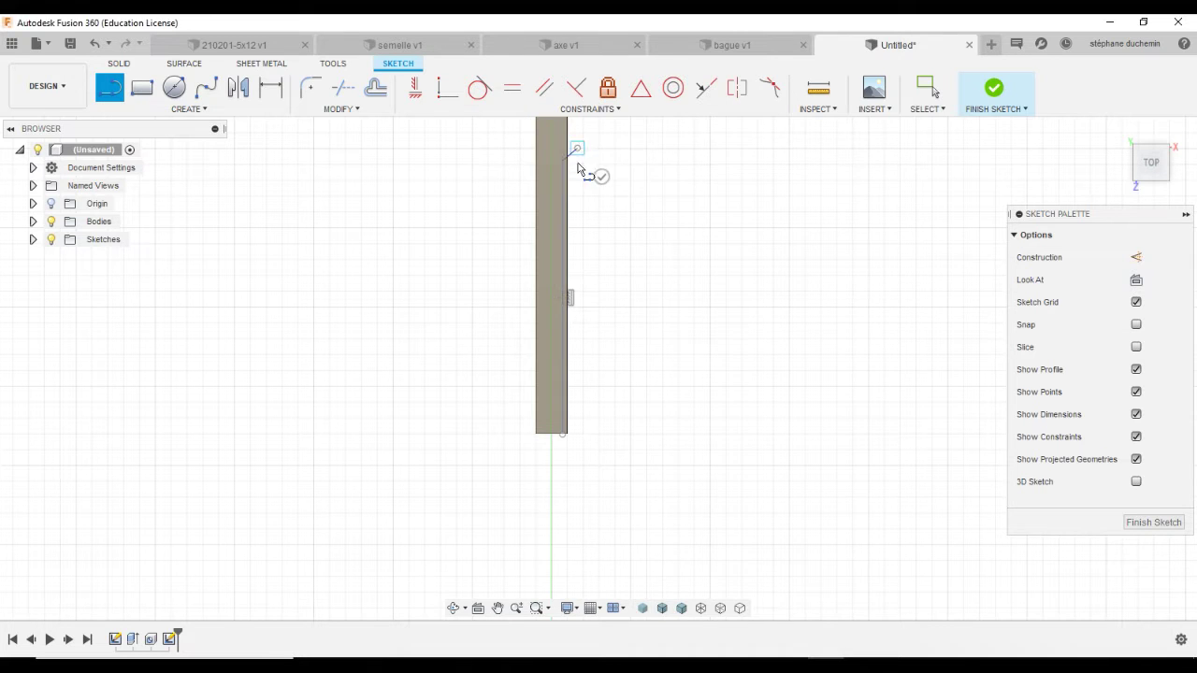
pyautogui.click(581, 433)
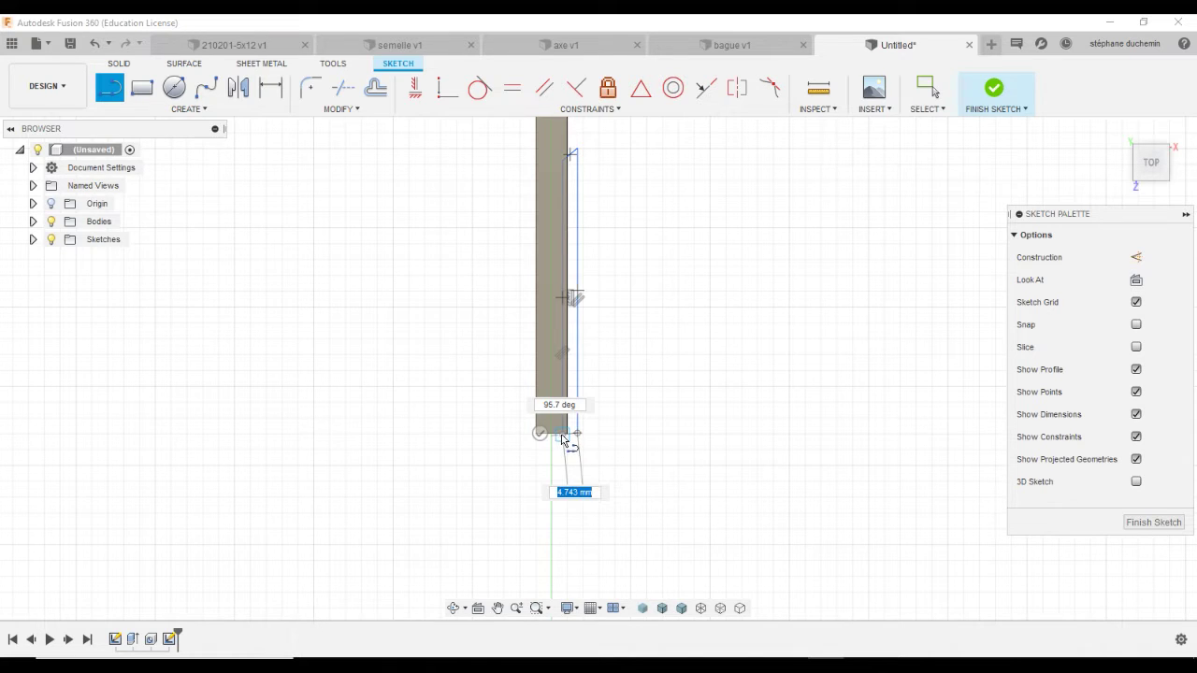
pyautogui.click(563, 435)
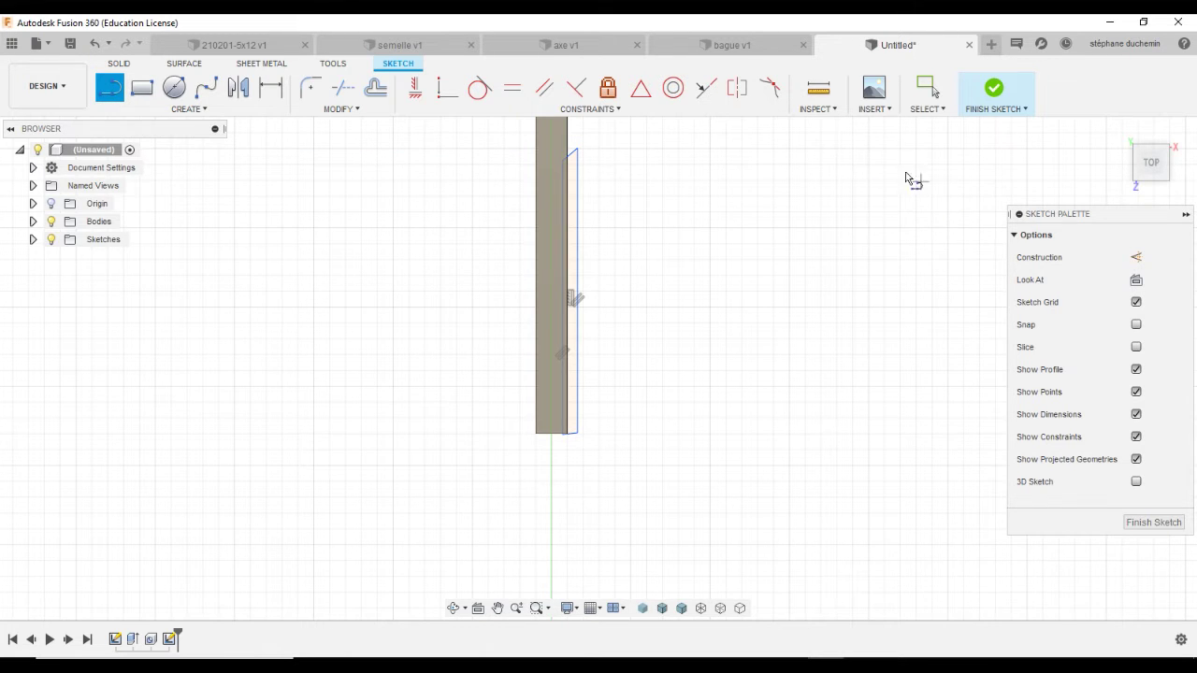
# - Make the profile's end line at the bar's far end perpendicular to its outer long line
pyautogui.press('Escape')
pyautogui.scroll(5, 596, 340)
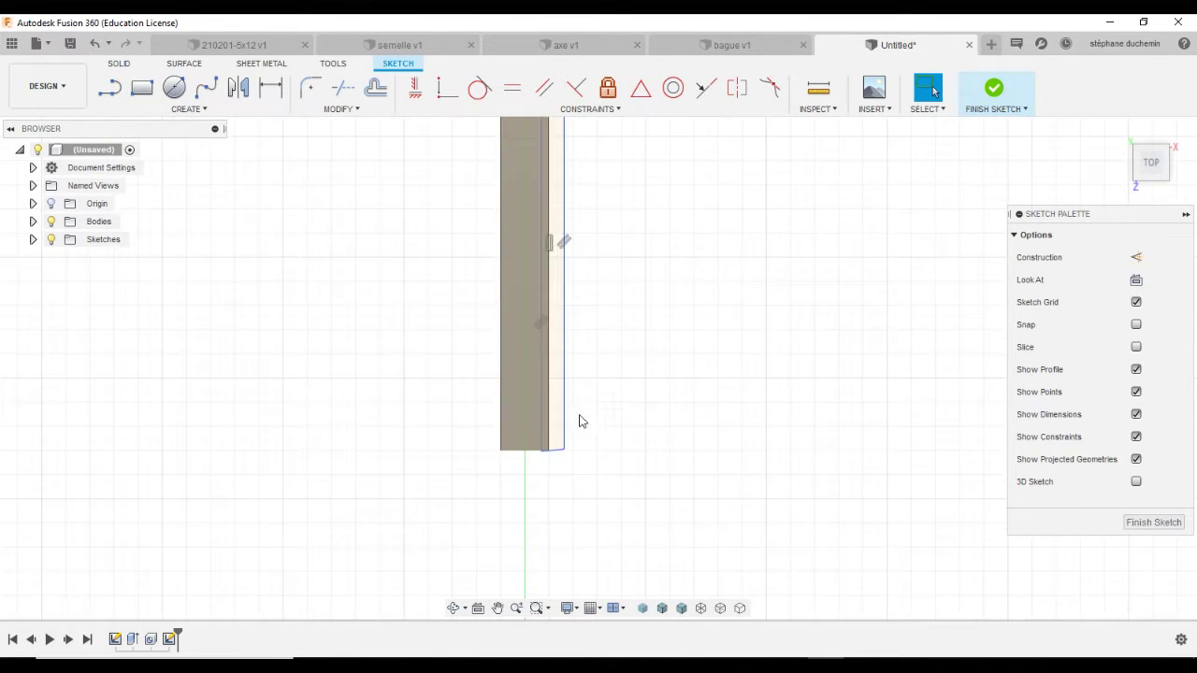
pyautogui.scroll(2, 603, 444)
pyautogui.moveTo(621, 436); pyautogui.dragTo(632, 446)
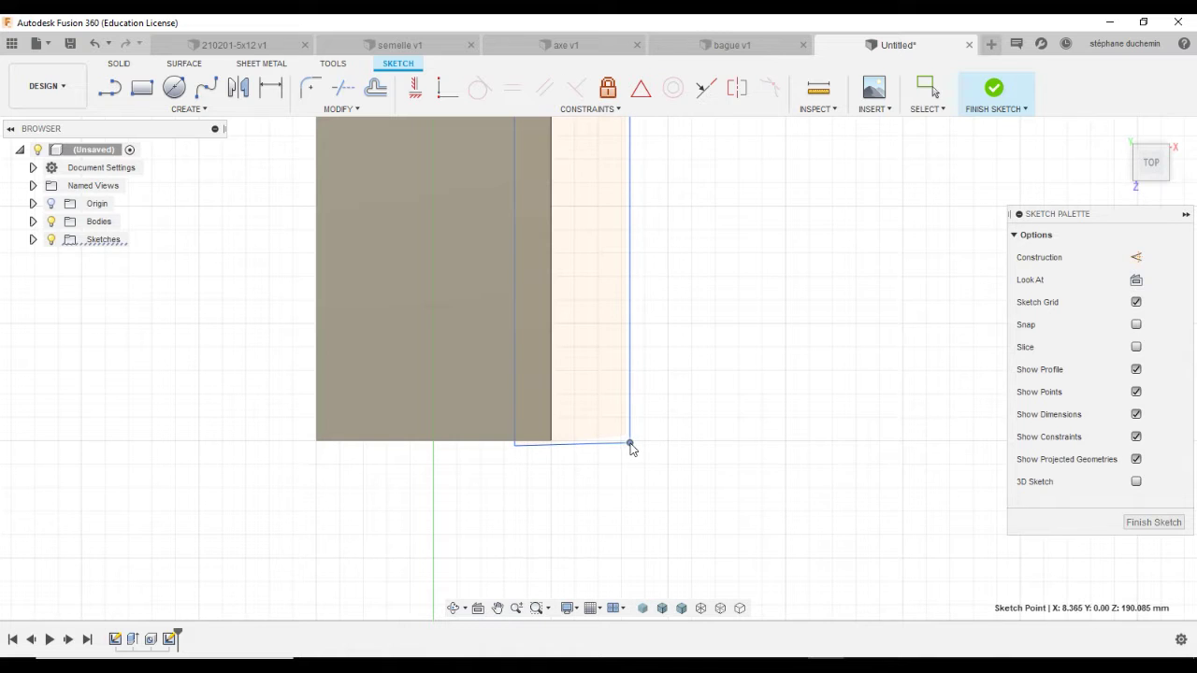
pyautogui.click(576, 447)
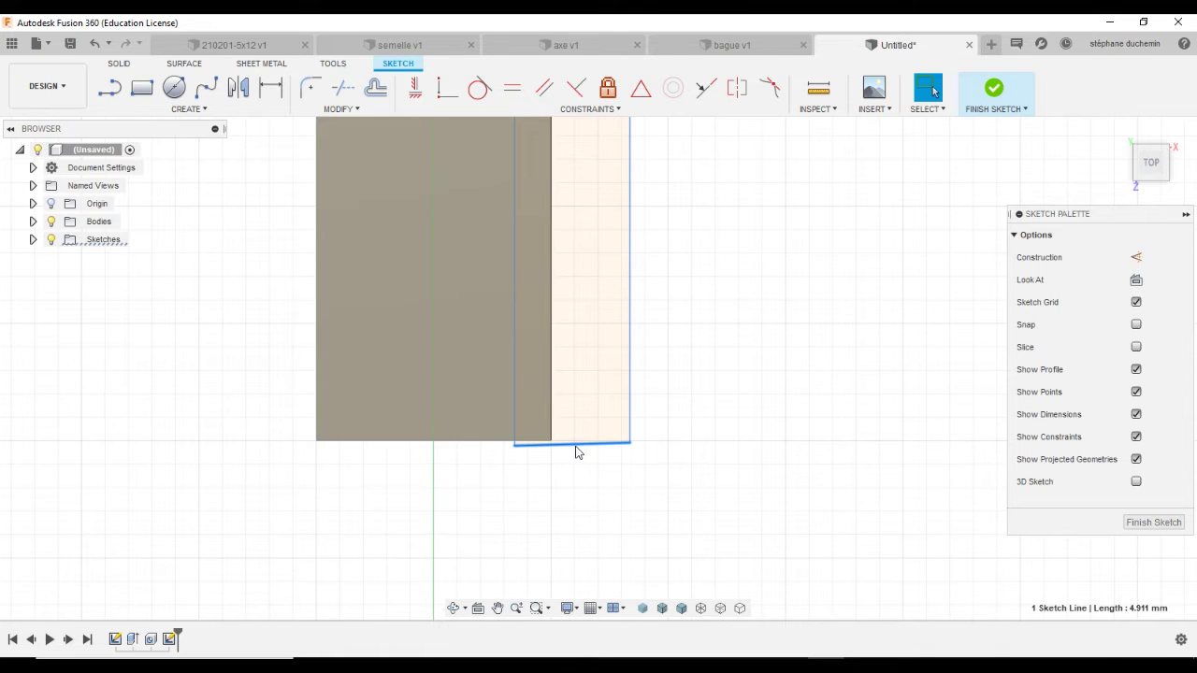
pyautogui.click(580, 110)
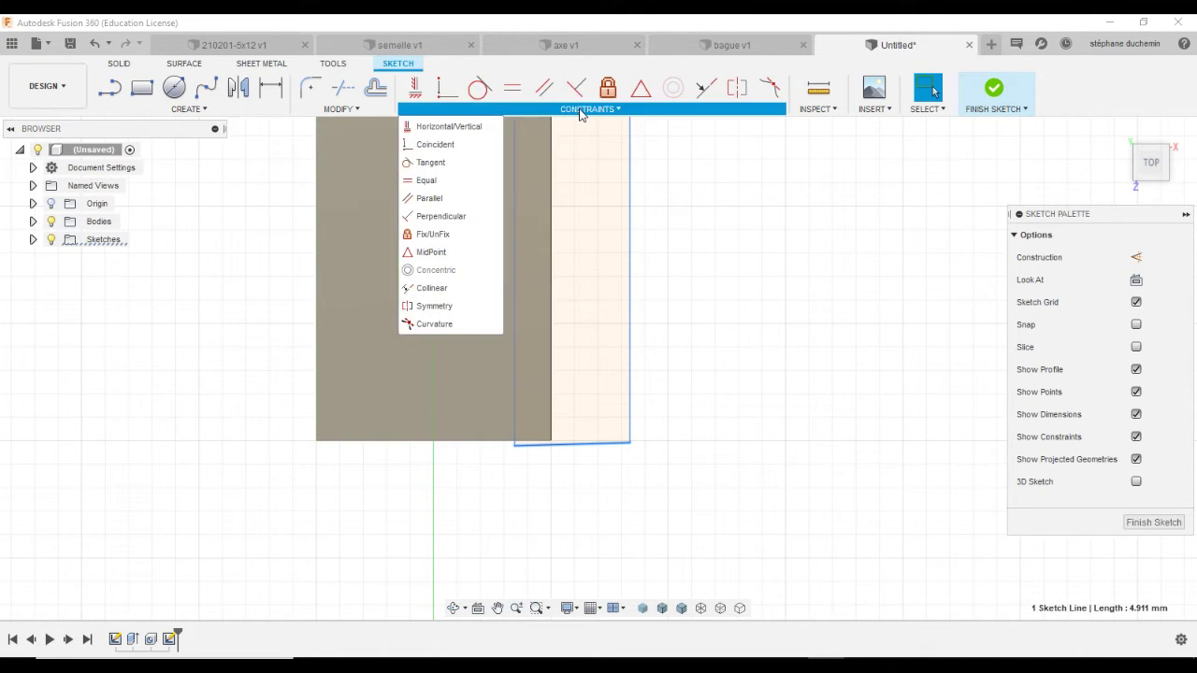
pyautogui.click(438, 216)
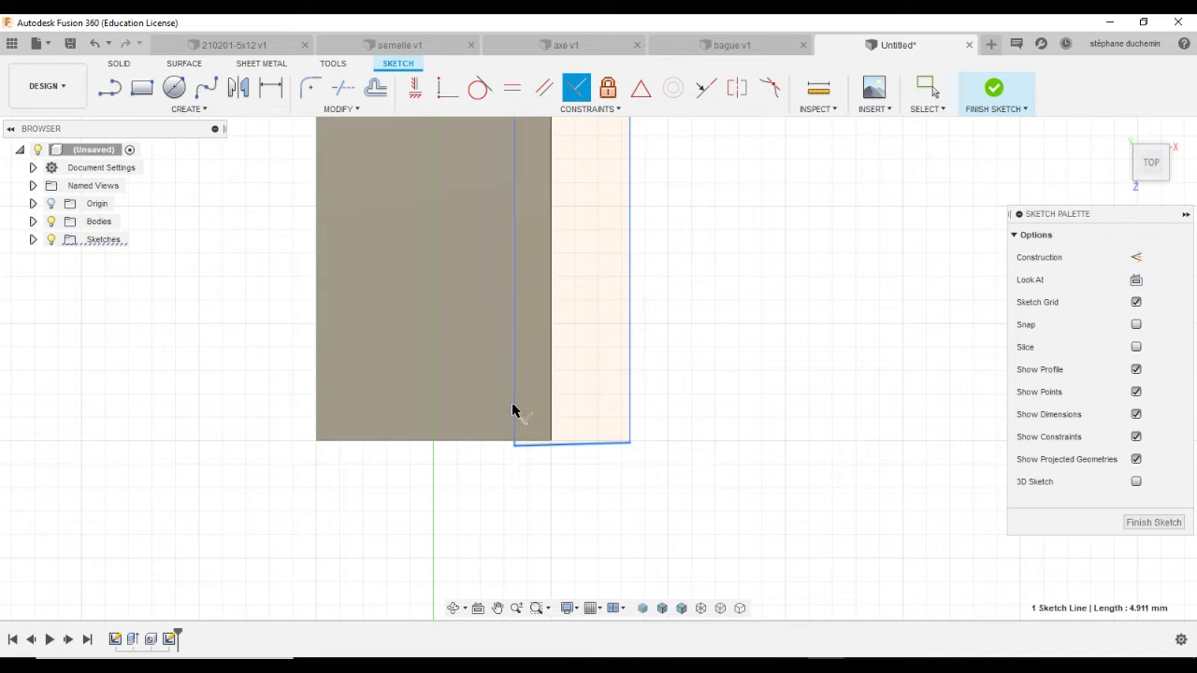
pyautogui.click(628, 425)
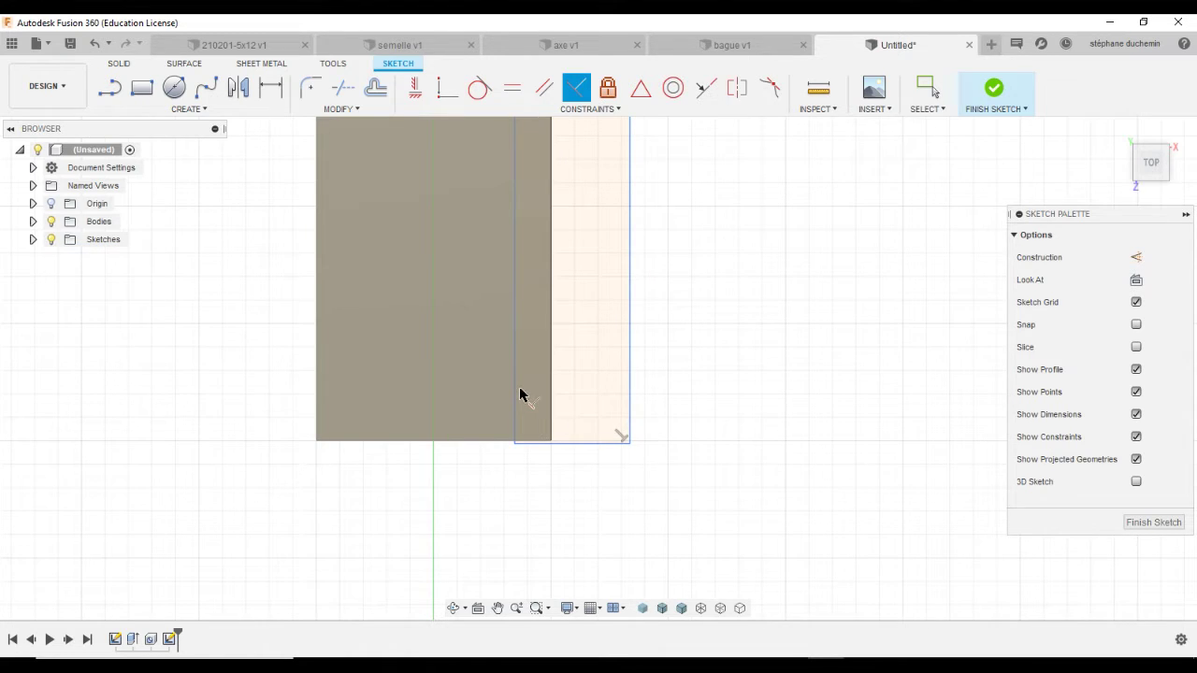
pyautogui.press('Escape')
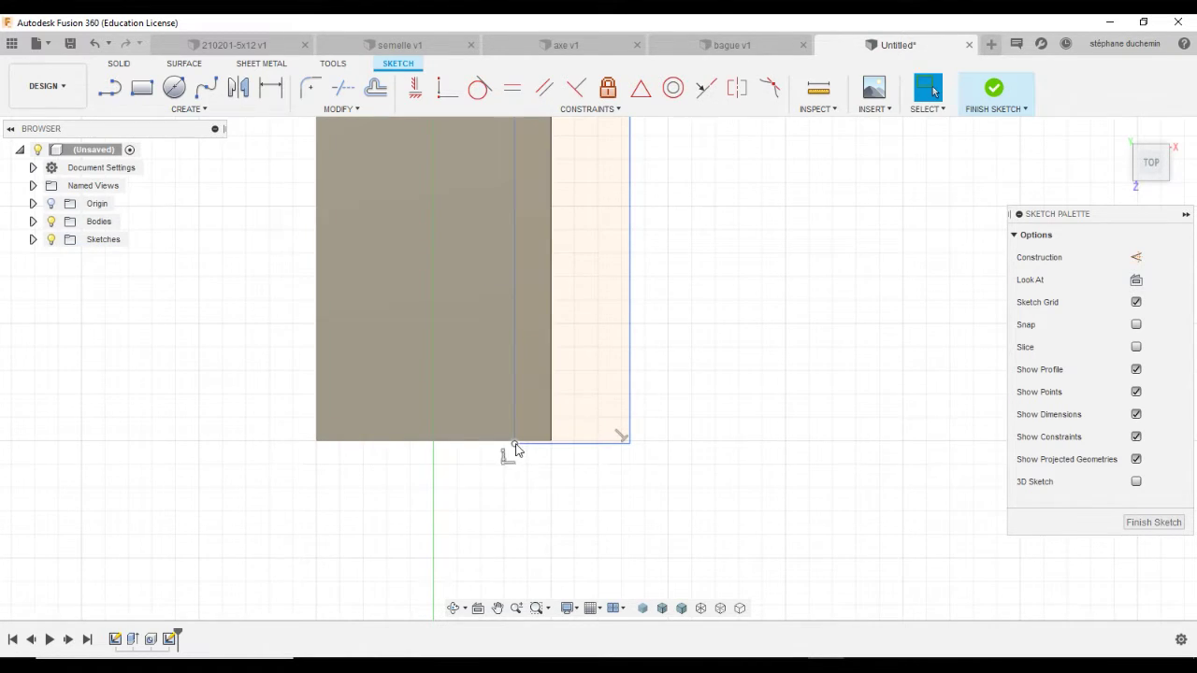
# - Constrain the profile's inner end corner coincident with the bar's far end edge
pyautogui.click(514, 442)
pyautogui.moveTo(516, 377); pyautogui.dragTo(523, 454)
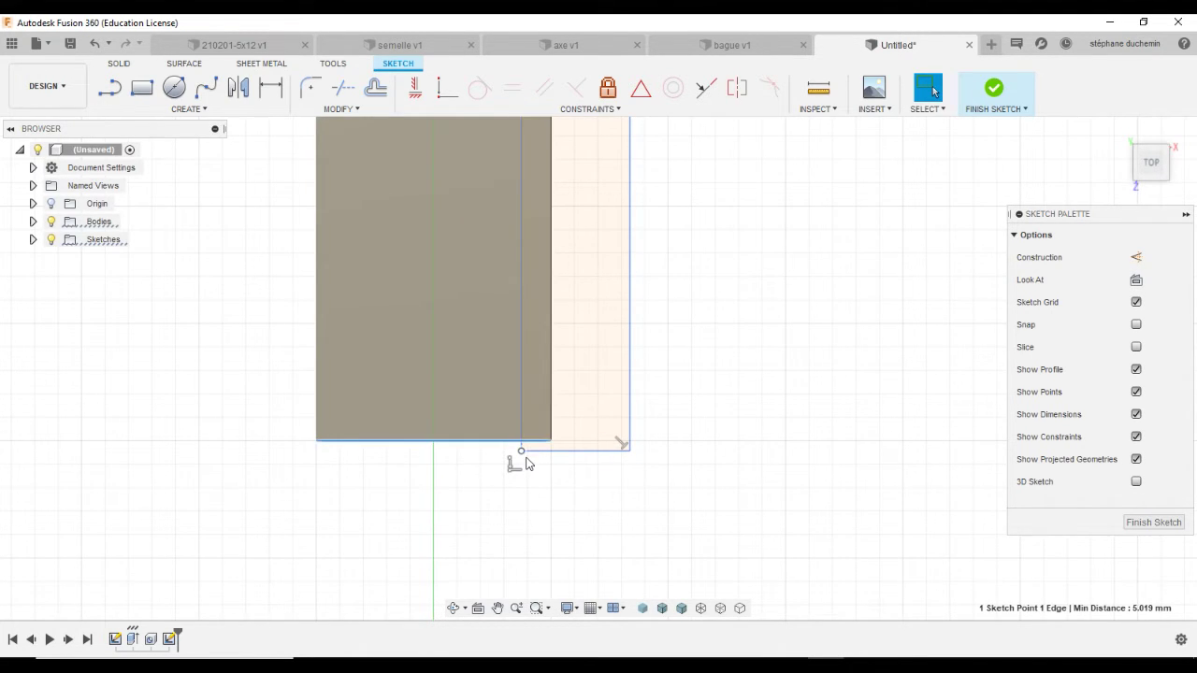
pyautogui.click(447, 88)
pyautogui.scroll(-5, 659, 360)
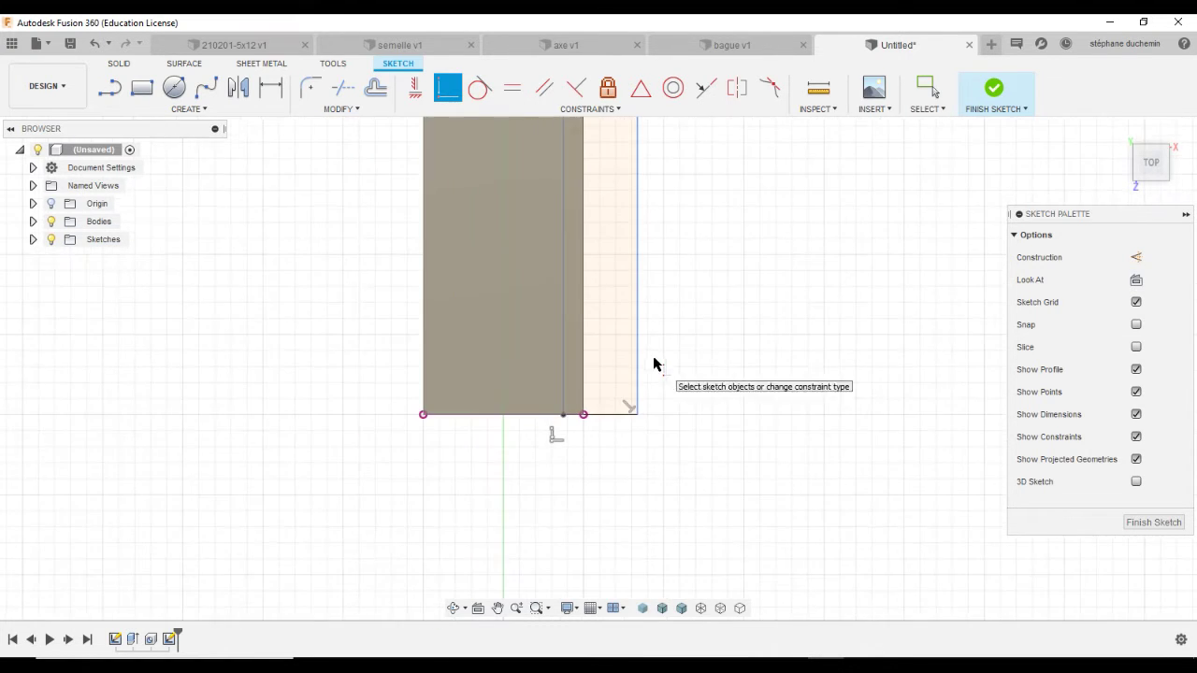
# - Draw a construction line about 205 mm long along the bar's axis, from the counterbored hole's centre past the far end
pyautogui.scroll(2, 601, 269)
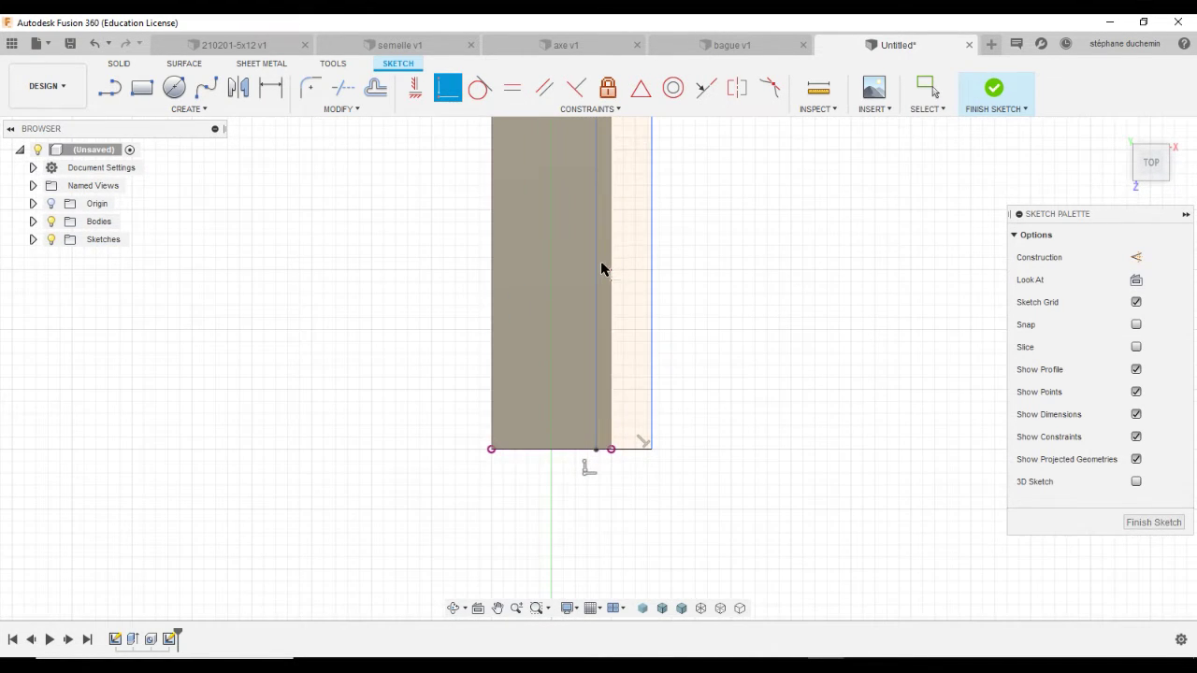
pyautogui.scroll(4, 639, 165)
pyautogui.scroll(-7, 542, 470)
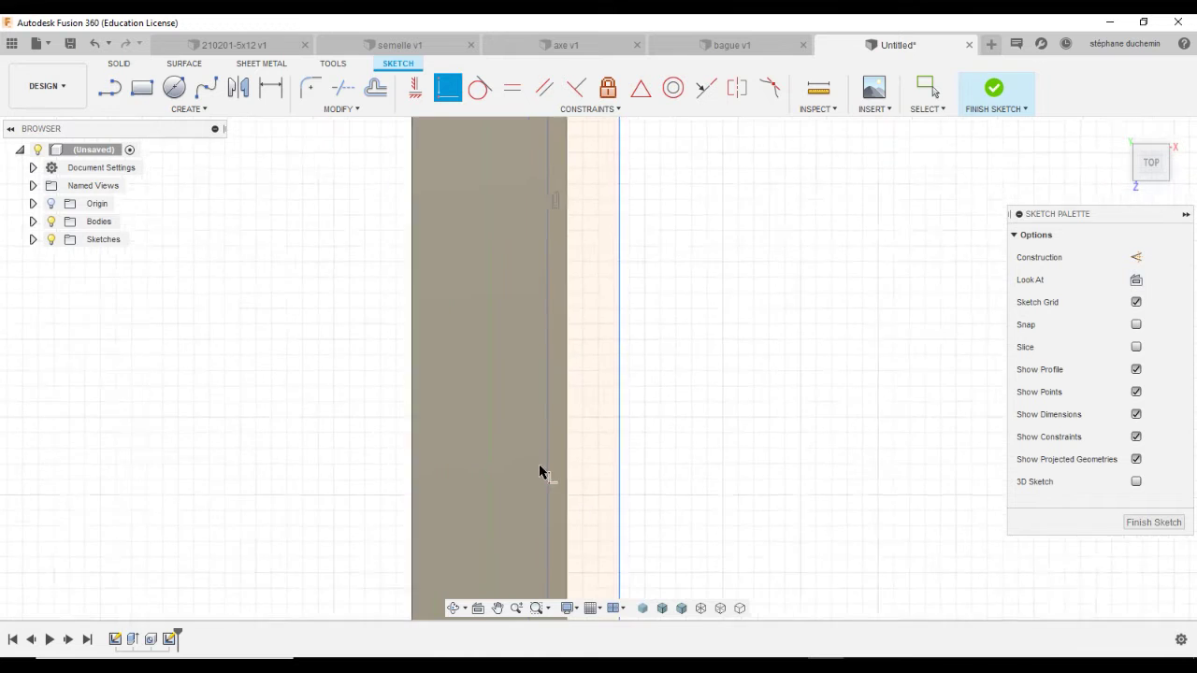
pyautogui.scroll(-8, 619, 160)
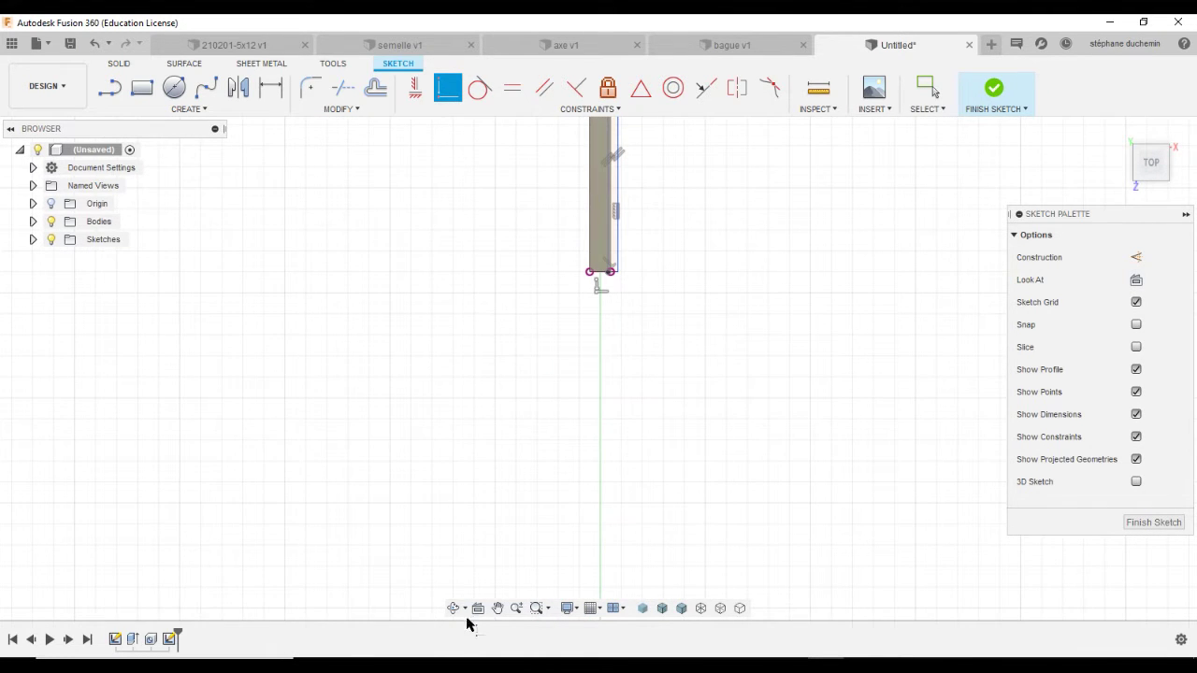
pyautogui.click(497, 609)
pyautogui.moveTo(500, 250)
pyautogui.mouseDown()
pyautogui.moveTo(443, 494)
pyautogui.moveTo(444, 481)
pyautogui.mouseUp()
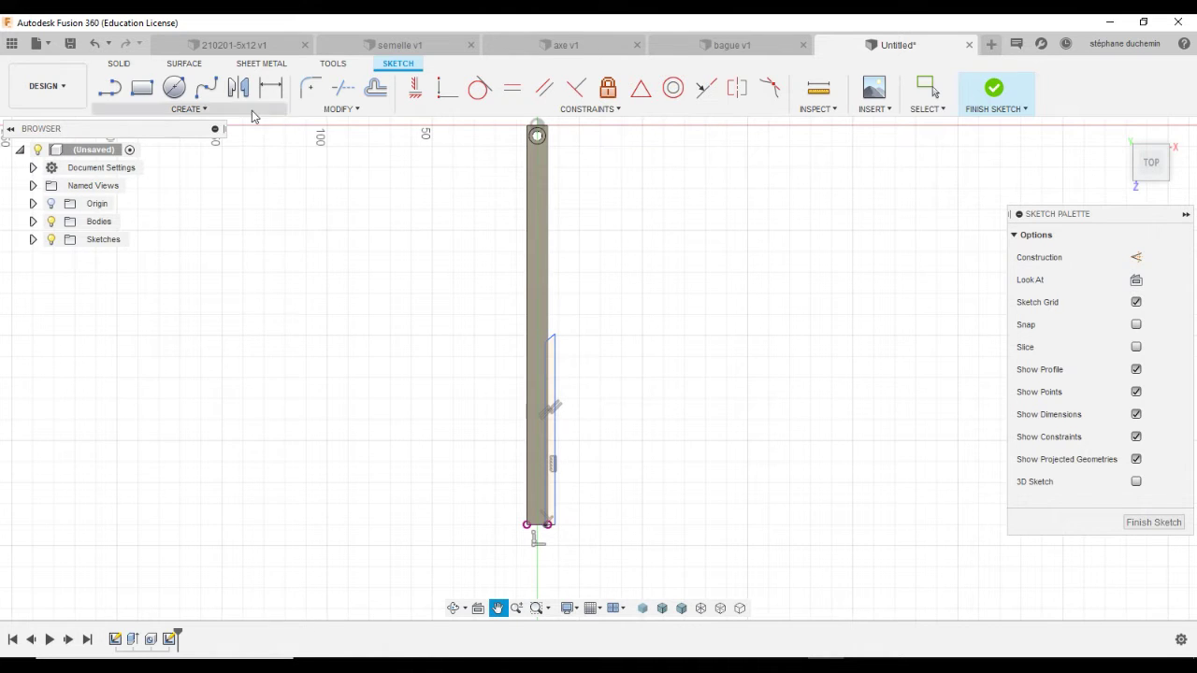
pyautogui.click(140, 111)
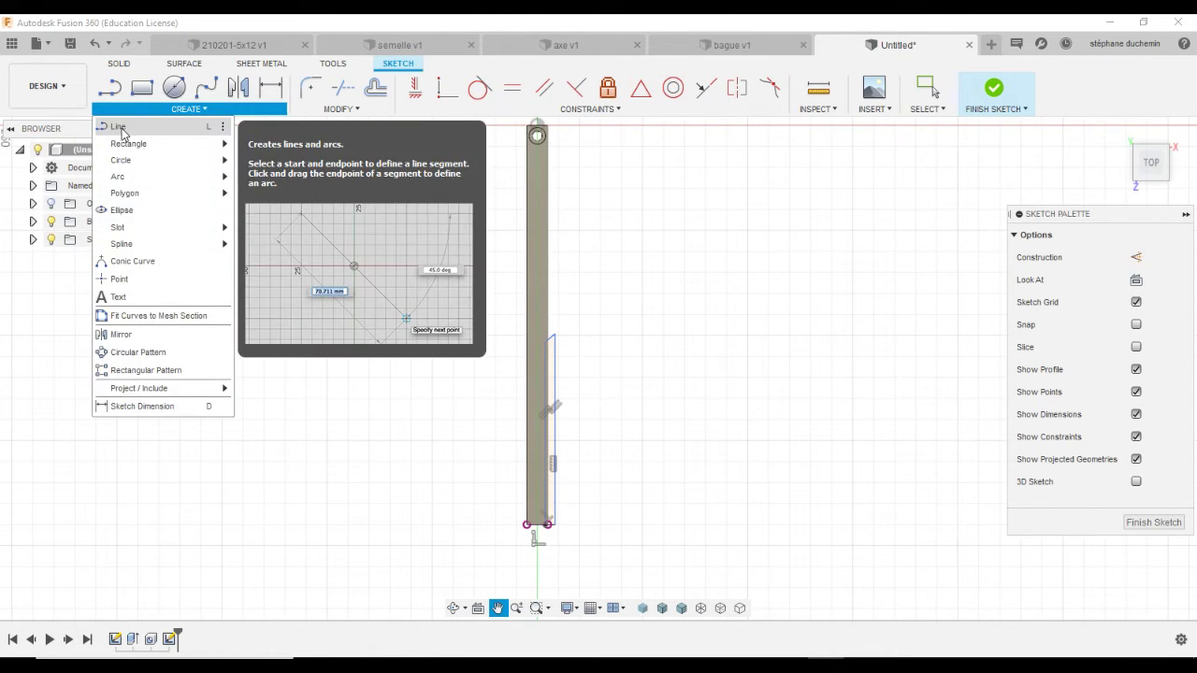
pyautogui.click(119, 127)
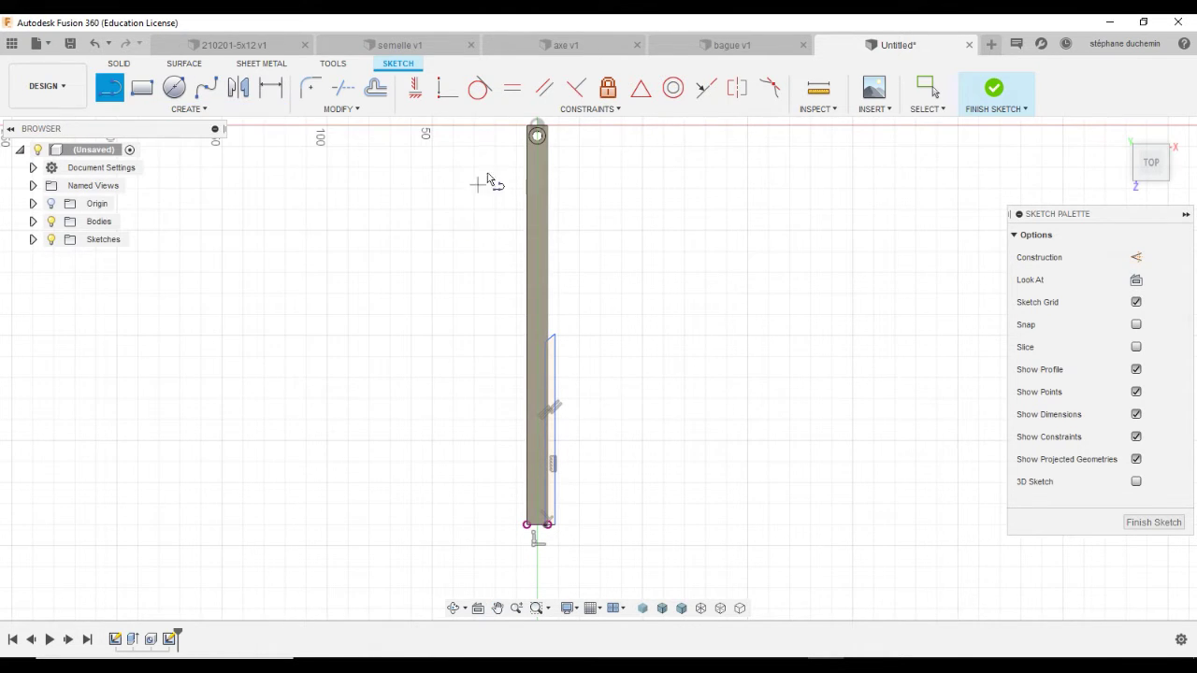
pyautogui.click(538, 136)
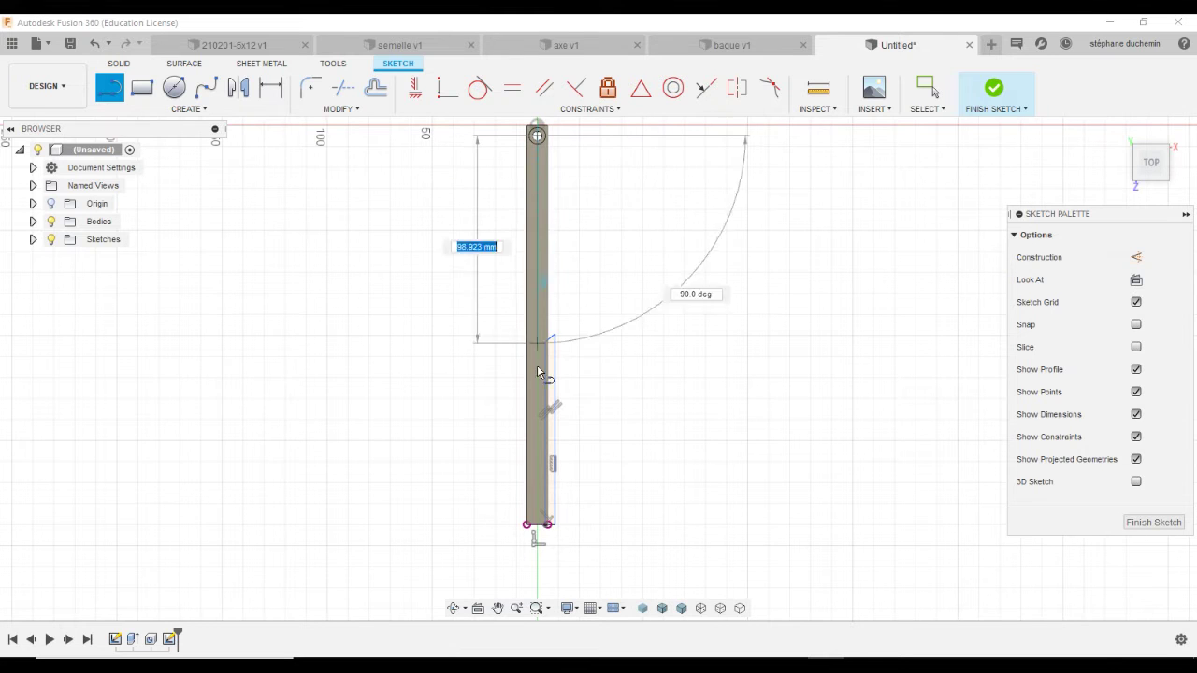
pyautogui.click(537, 566)
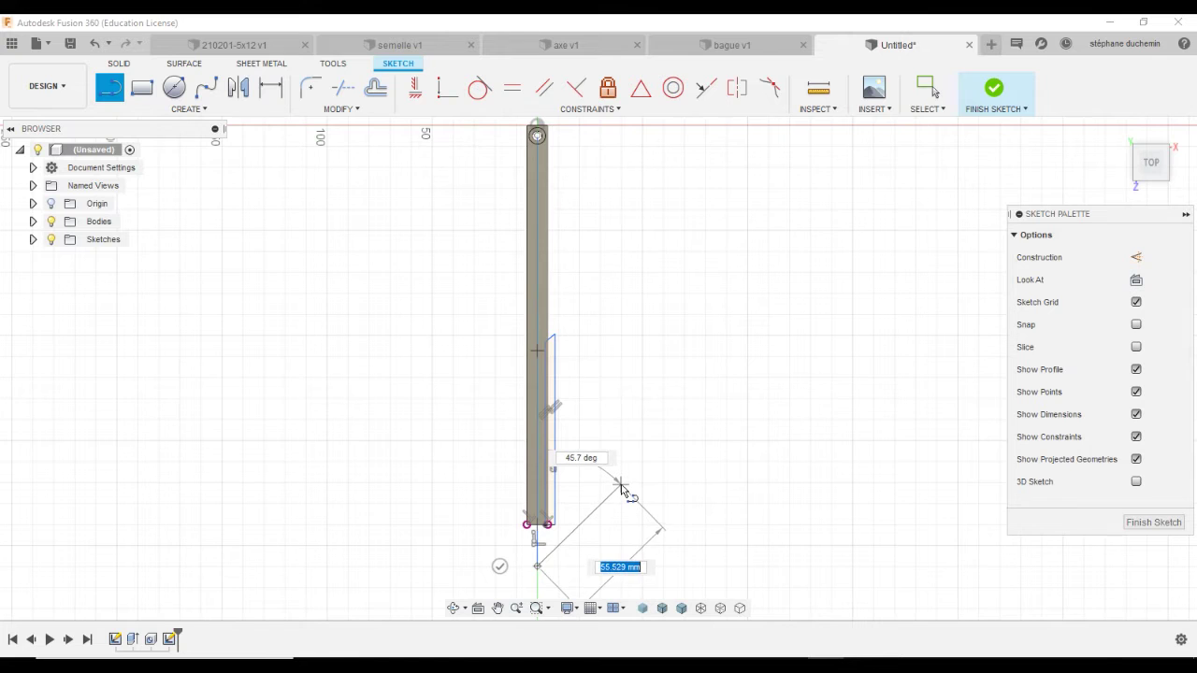
pyautogui.press('Escape')
pyautogui.click(538, 560)
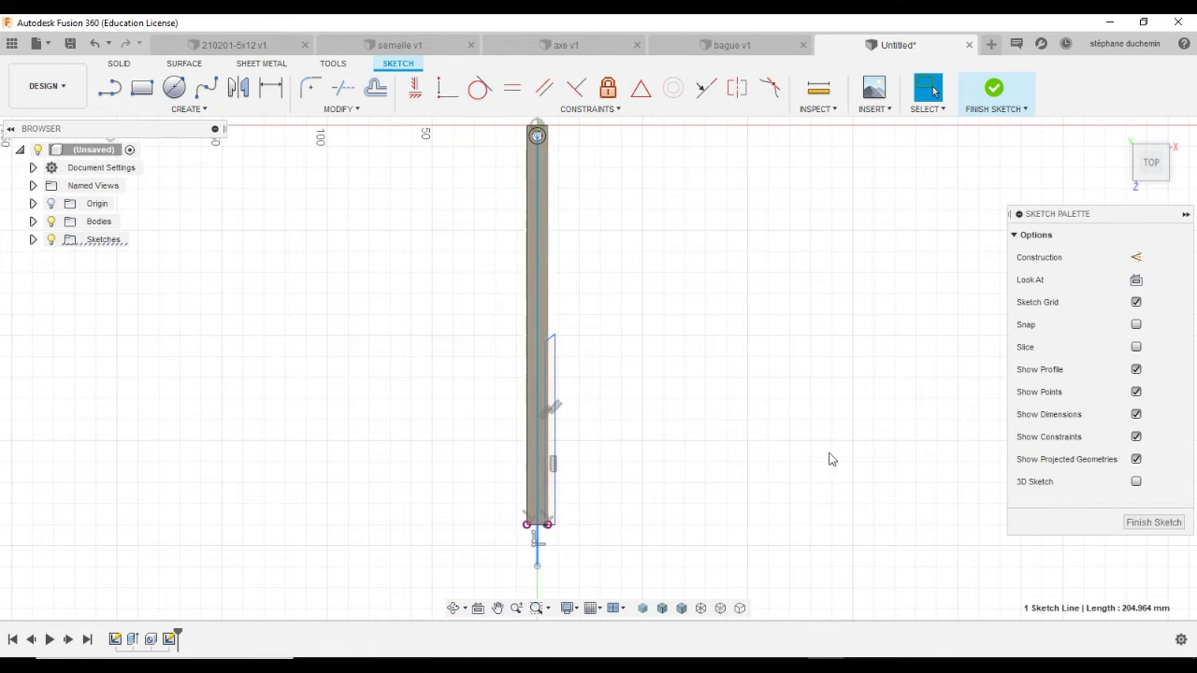
pyautogui.click(1136, 258)
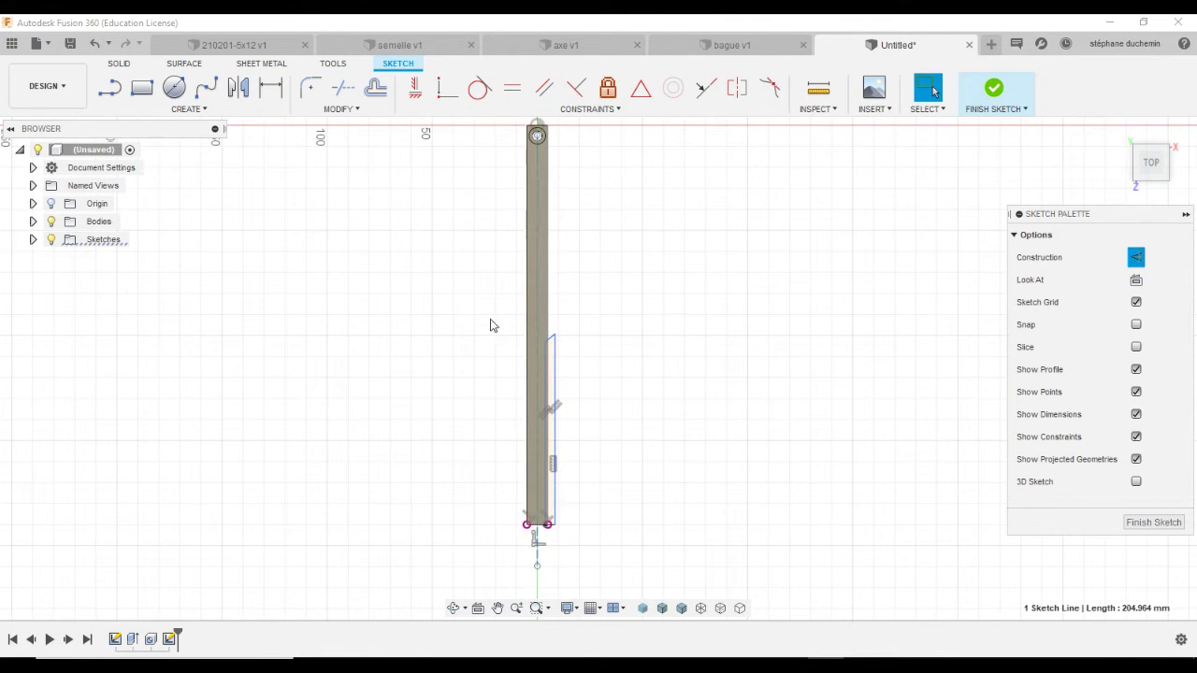
# - Dimension the angle between the construction centreline and the profile's slanted line at 45°
pyautogui.scroll(3, 604, 171)
pyautogui.scroll(-2, 617, 187)
pyautogui.scroll(4, 647, 216)
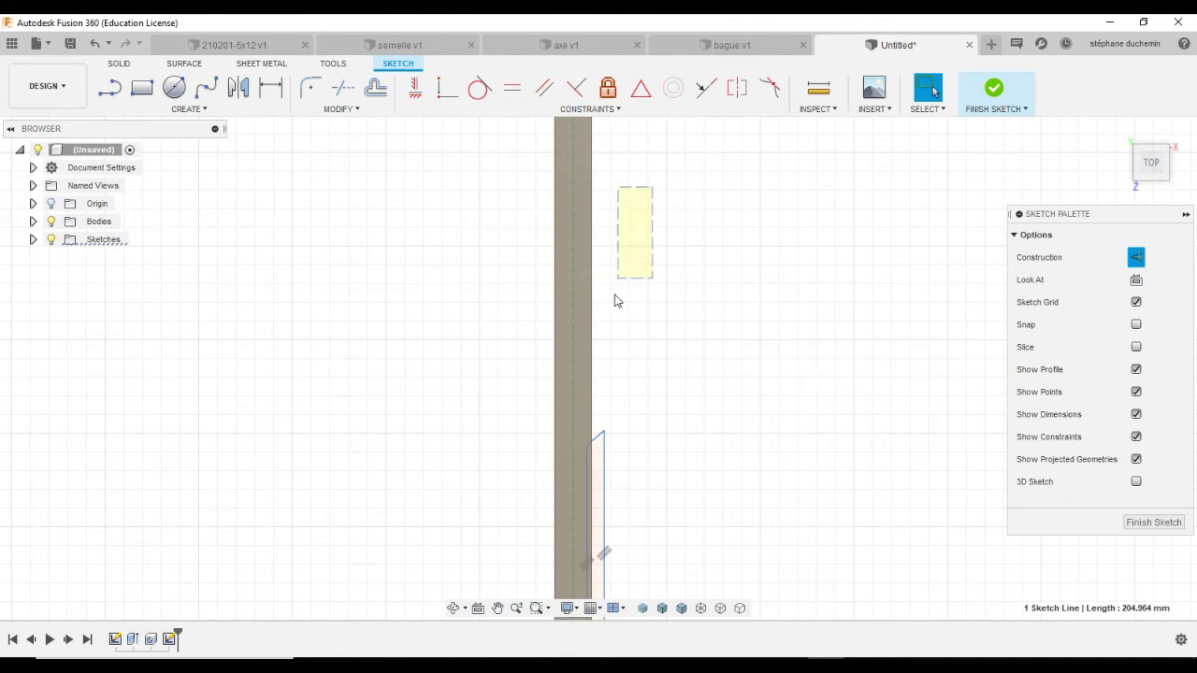
pyautogui.click(498, 608)
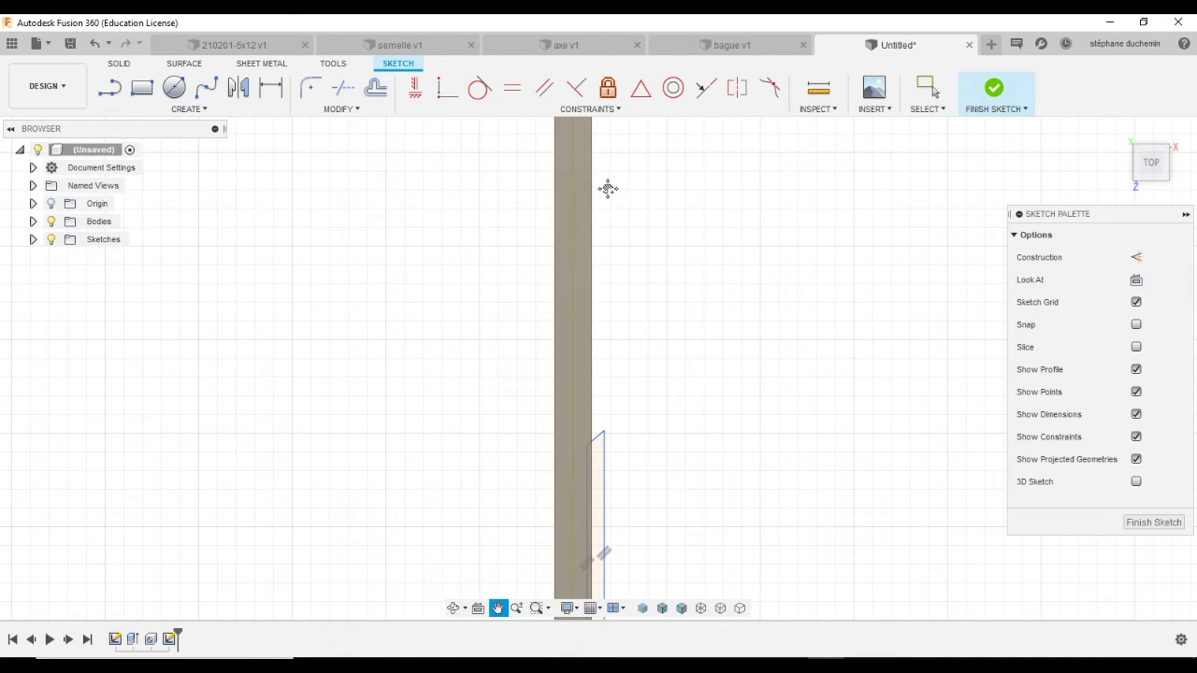
pyautogui.moveTo(608, 189); pyautogui.dragTo(578, 409)
pyautogui.scroll(5, 542, 308)
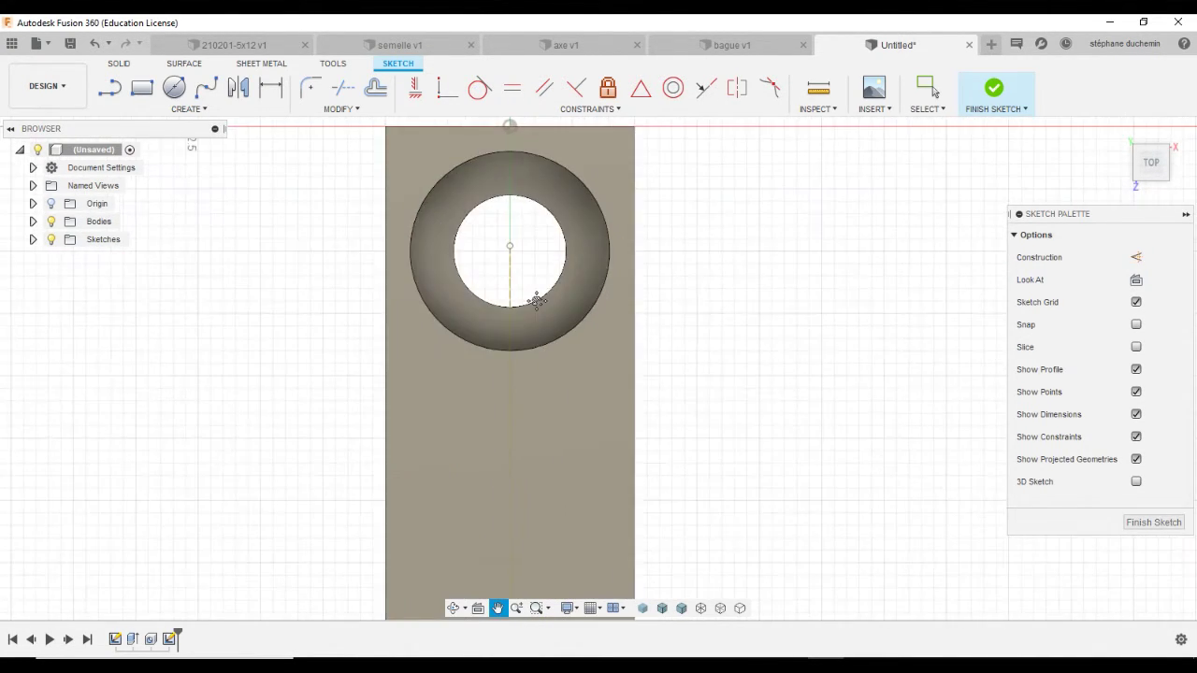
pyautogui.scroll(-6, 520, 316)
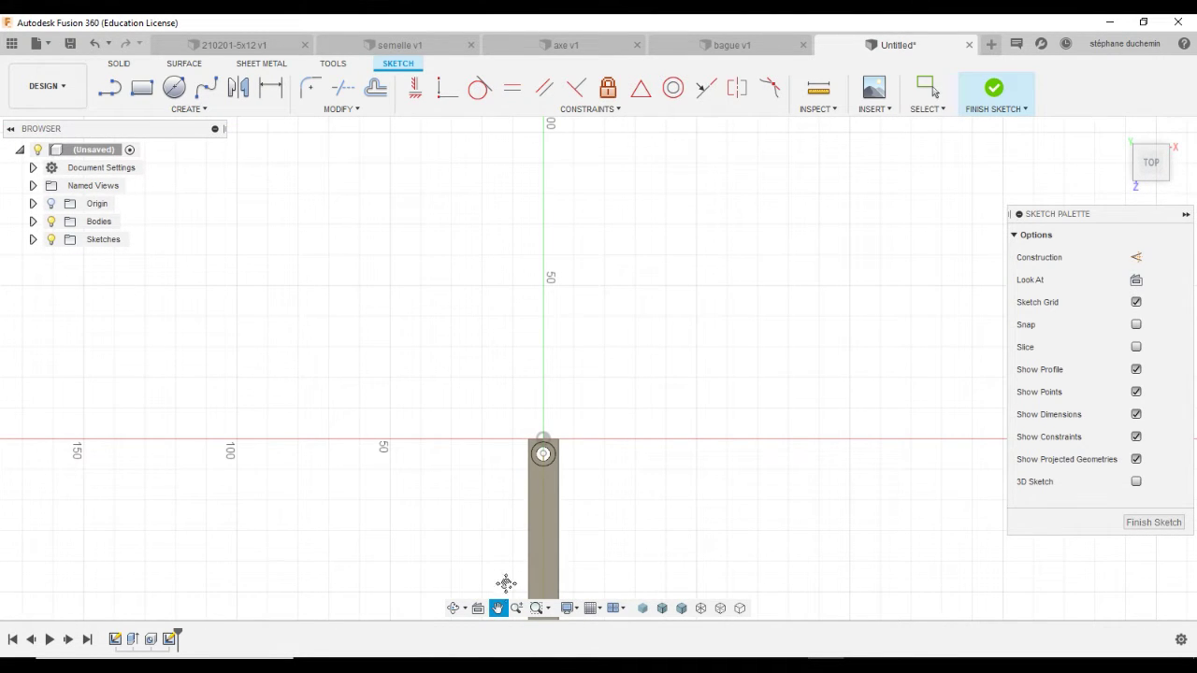
pyautogui.moveTo(503, 481)
pyautogui.mouseDown()
pyautogui.moveTo(481, 359)
pyautogui.moveTo(472, 152)
pyautogui.mouseUp()
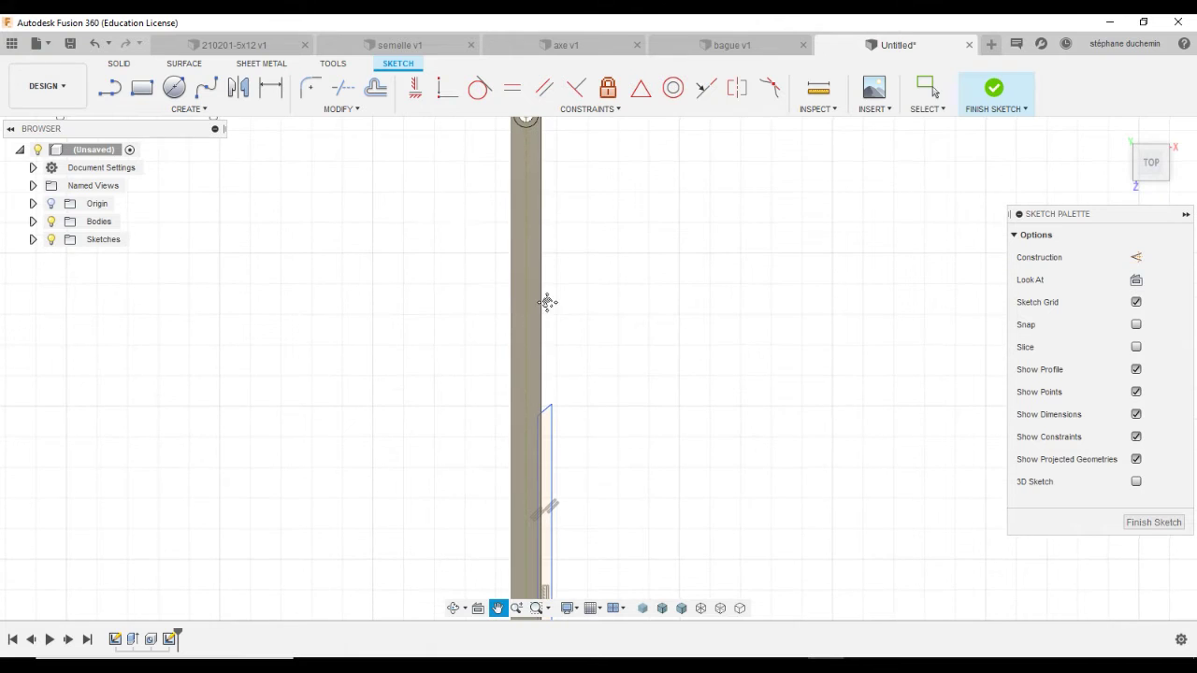
pyautogui.click(270, 87)
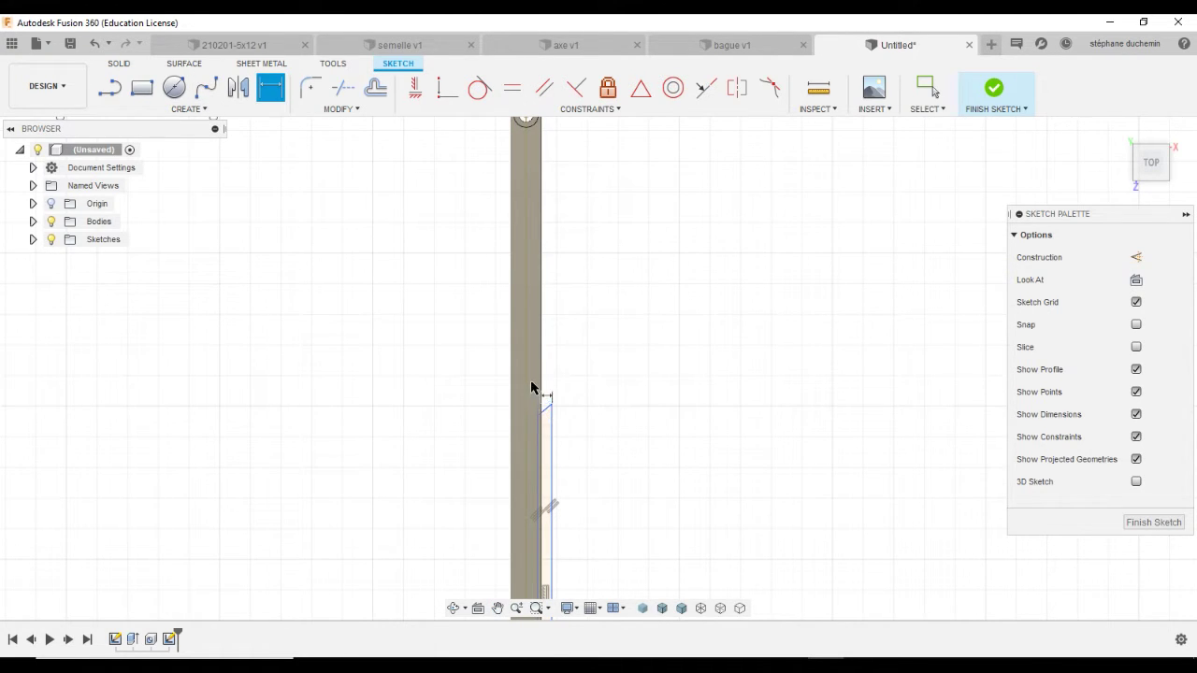
pyautogui.press('x')
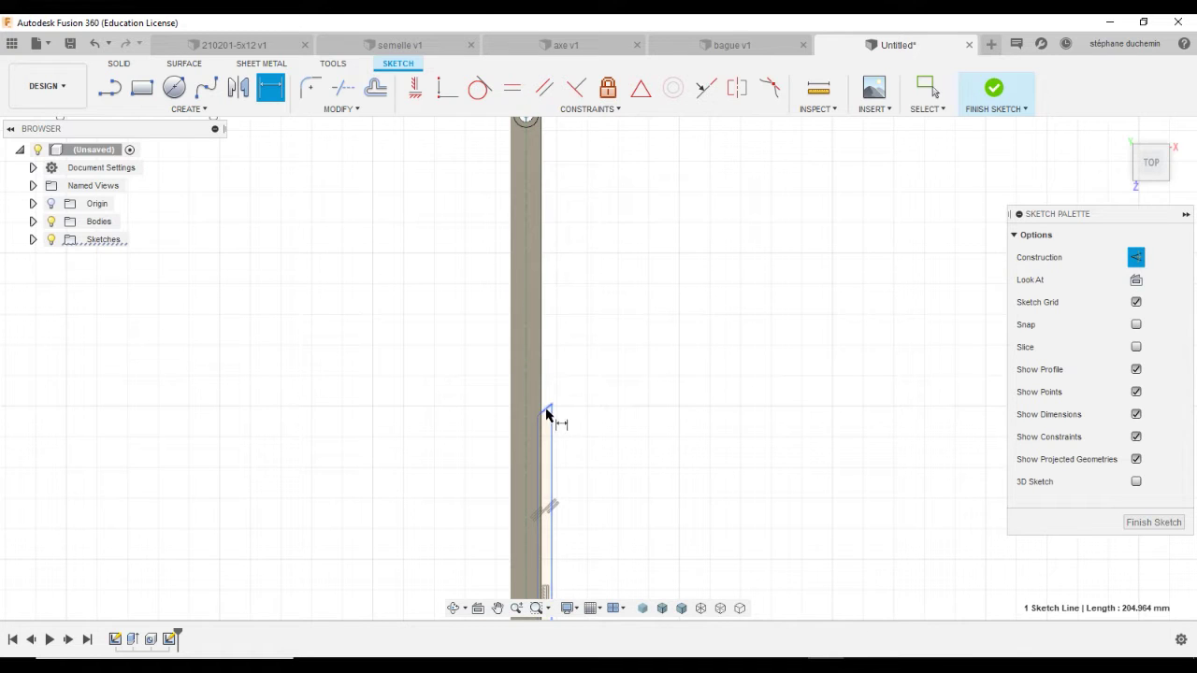
pyautogui.click(548, 415)
pyautogui.click(610, 307)
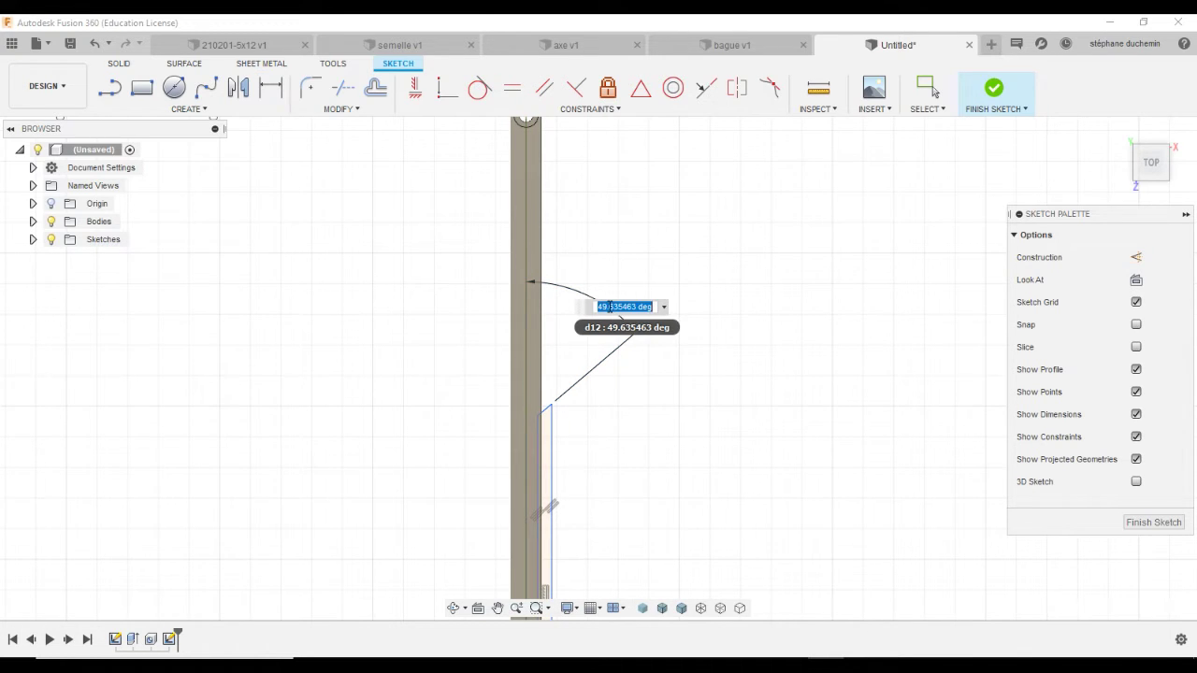
pyautogui.write('45')
pyautogui.press('Return')
# - Check the drawing for the square section's length and dimension the slanted line's inner corner 50 mm from the bar's counterbored end
pyautogui.scroll(-3, 609, 234)
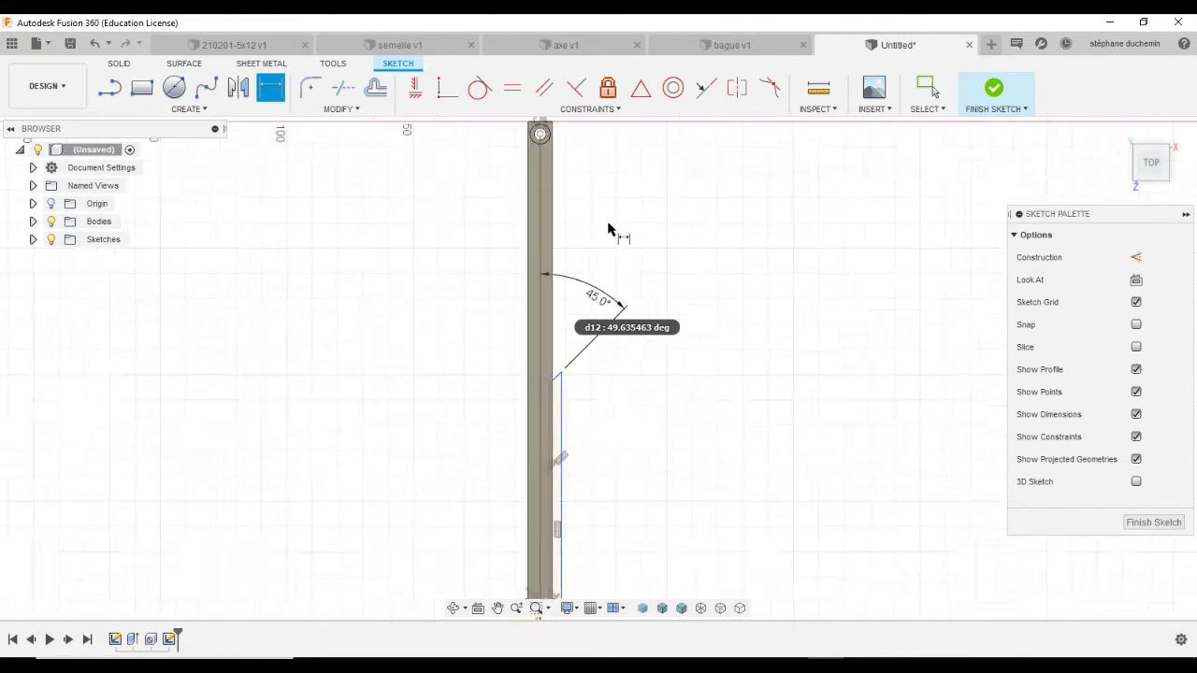
pyautogui.click(845, 655)
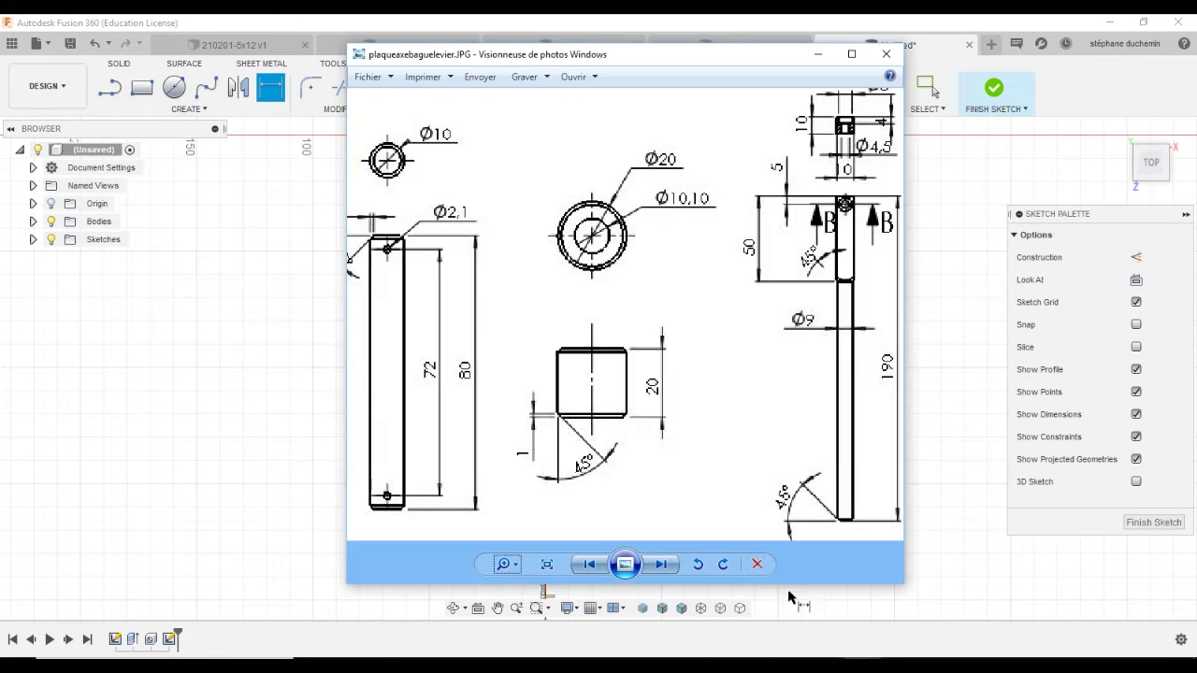
pyautogui.moveTo(782, 475); pyautogui.dragTo(743, 487)
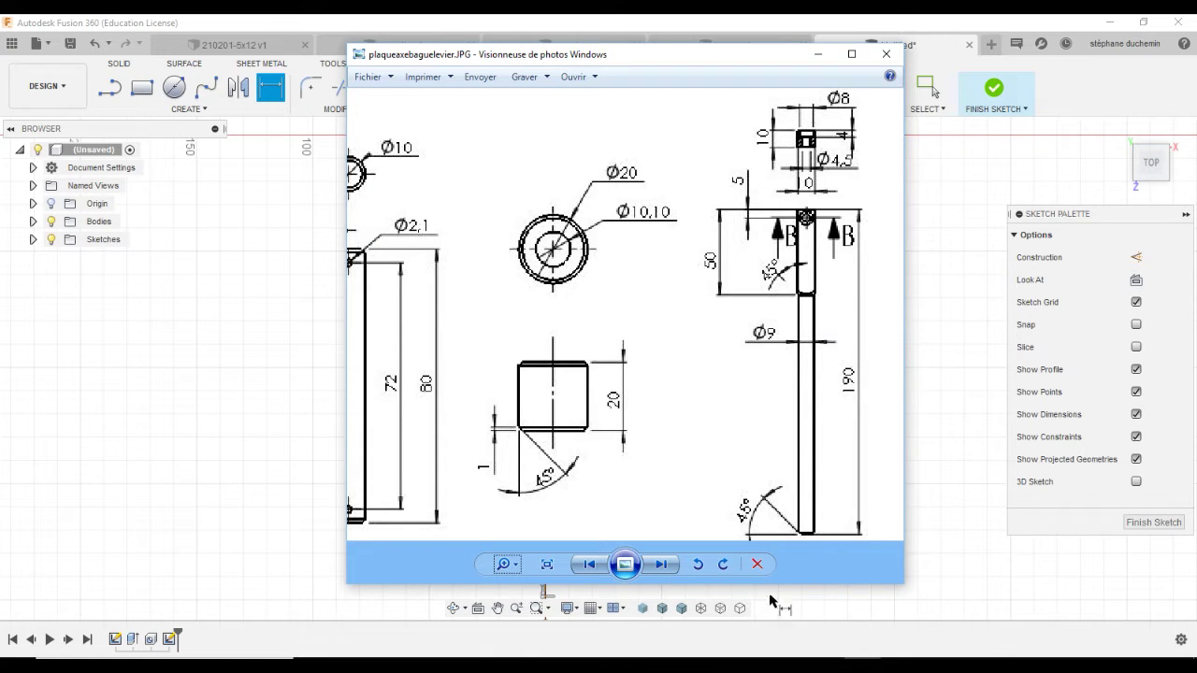
pyautogui.click(312, 486)
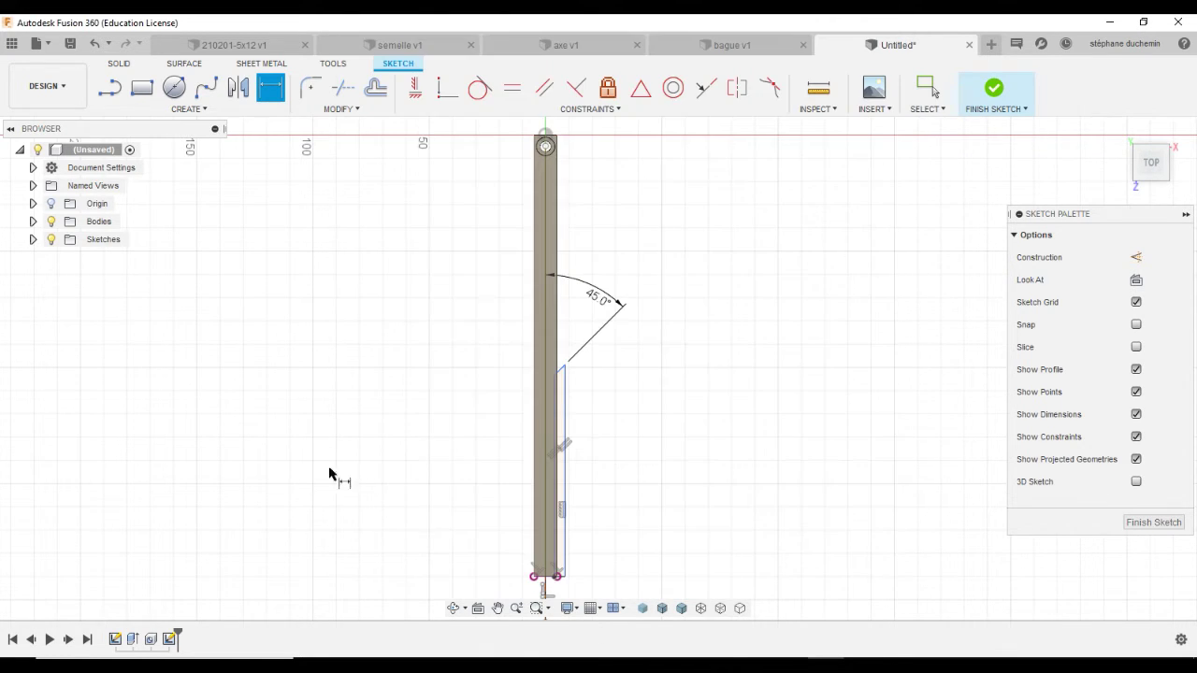
pyautogui.click(556, 376)
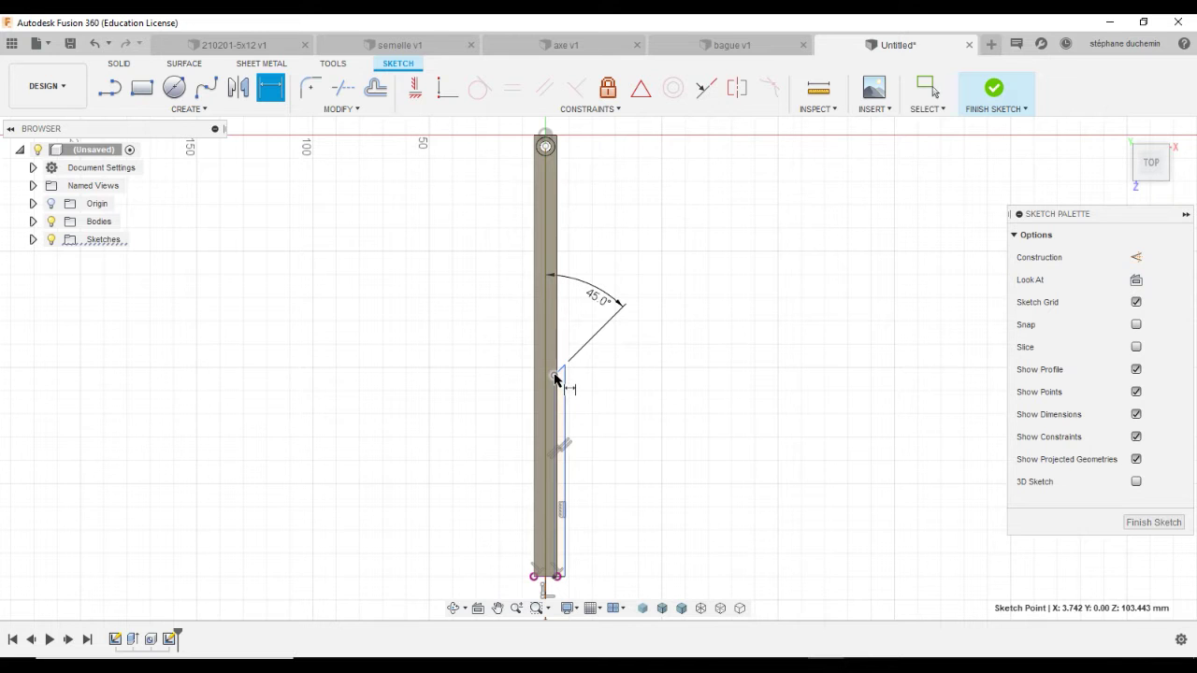
pyautogui.scroll(-1, 565, 163)
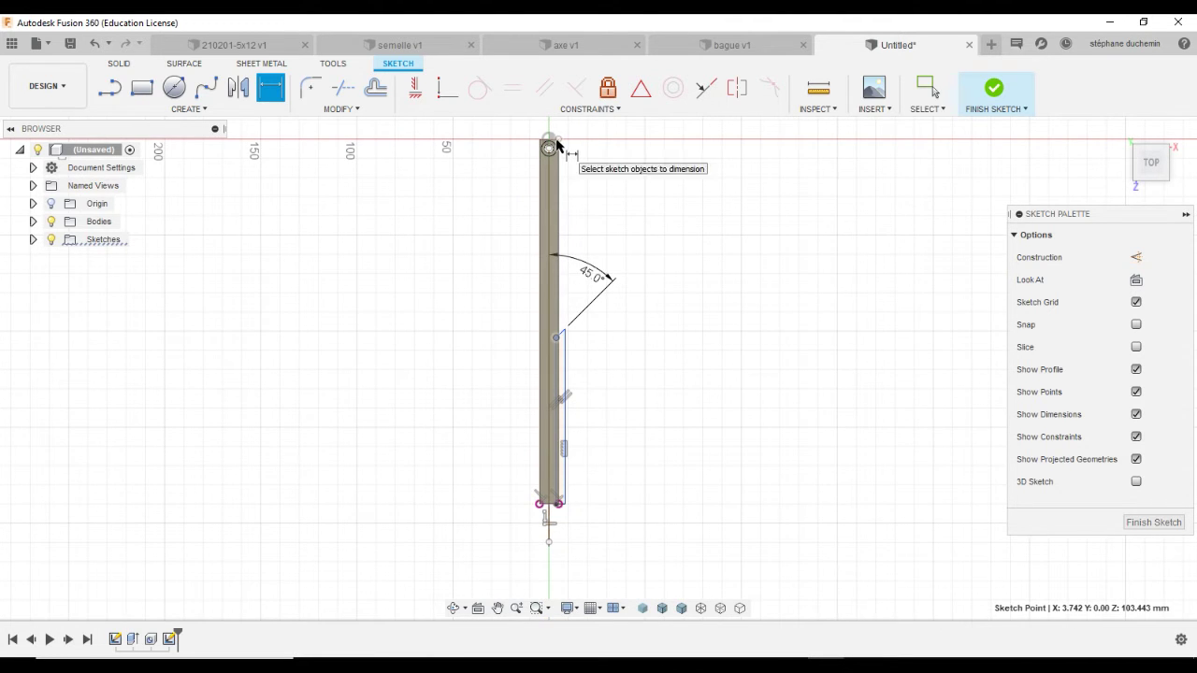
pyautogui.click(553, 144)
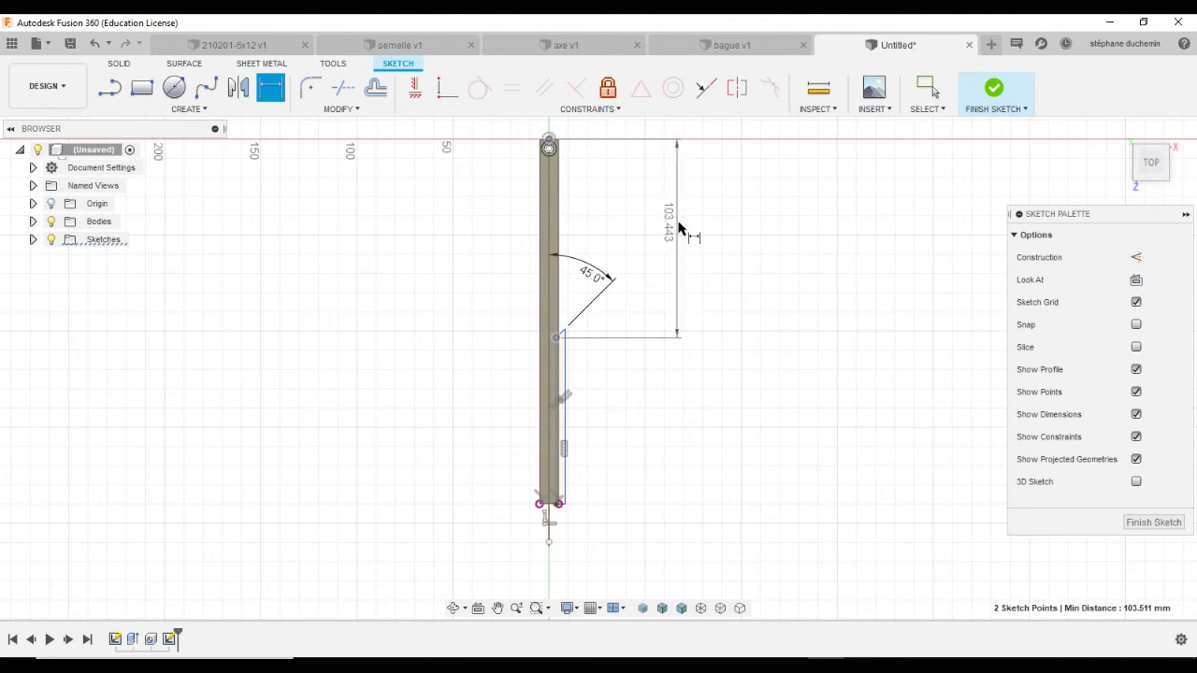
pyautogui.click(694, 224)
pyautogui.write('50')
pyautogui.press('Return')
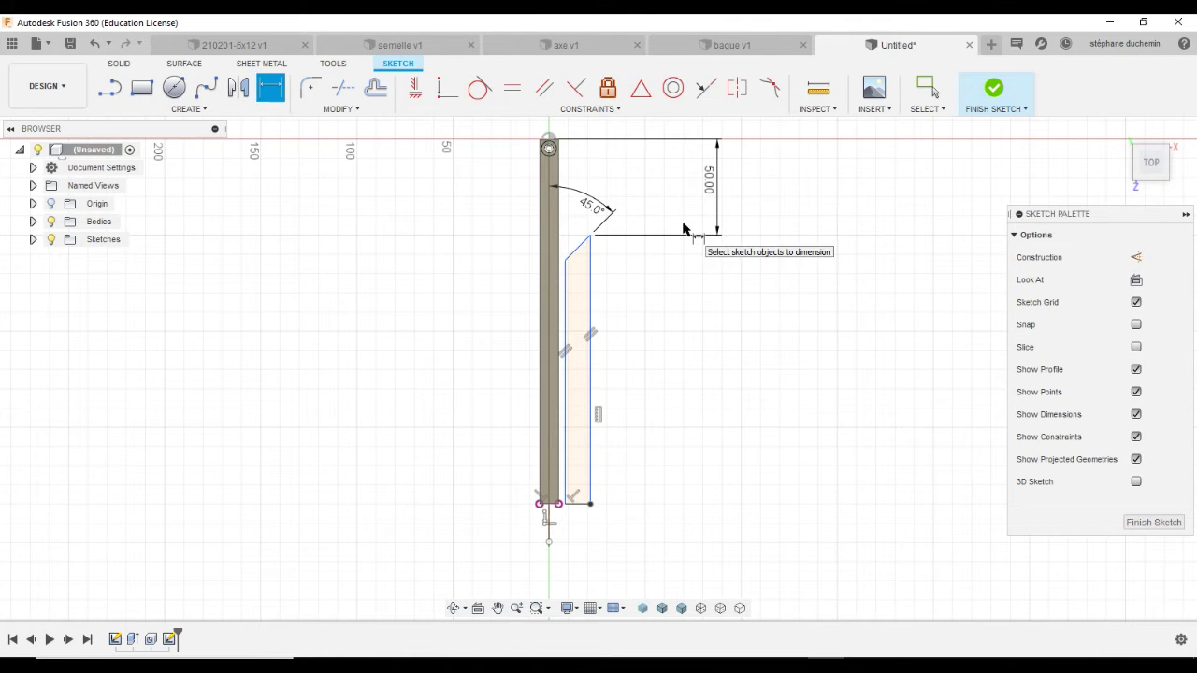
# - Move the cut profile's slanted-line corner onto the bar, about 2.9 mm from the bar's axis, so the profile overlaps its side
pyautogui.scroll(3, 590, 299)
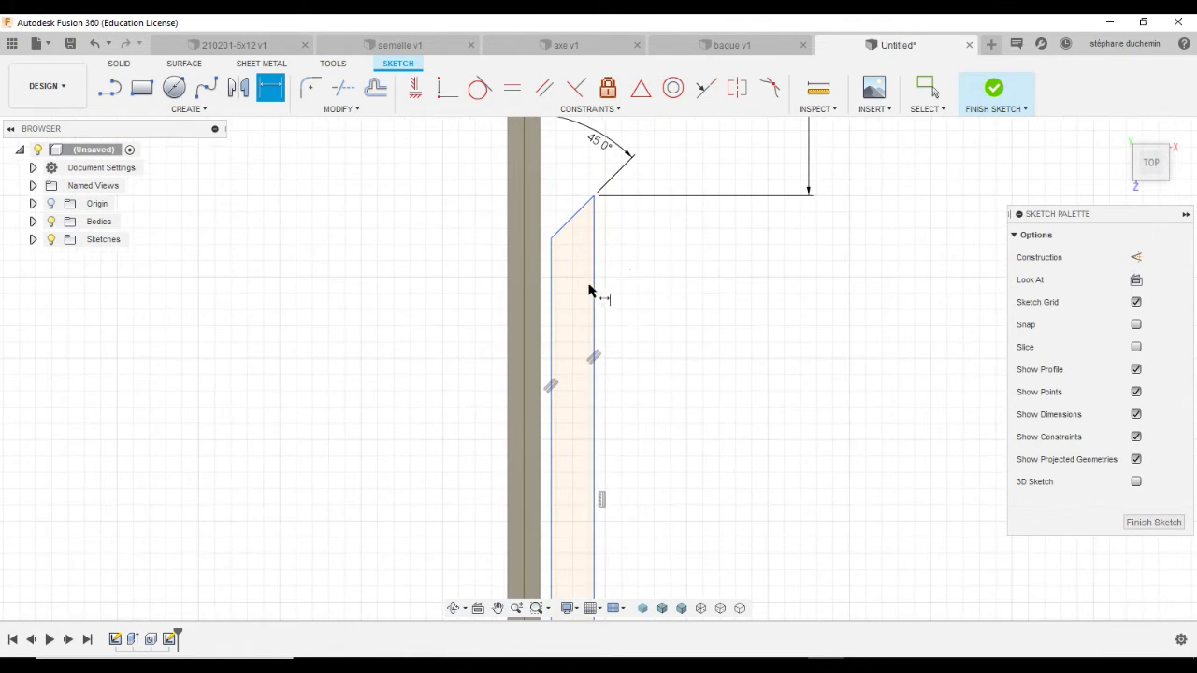
pyautogui.press('Escape')
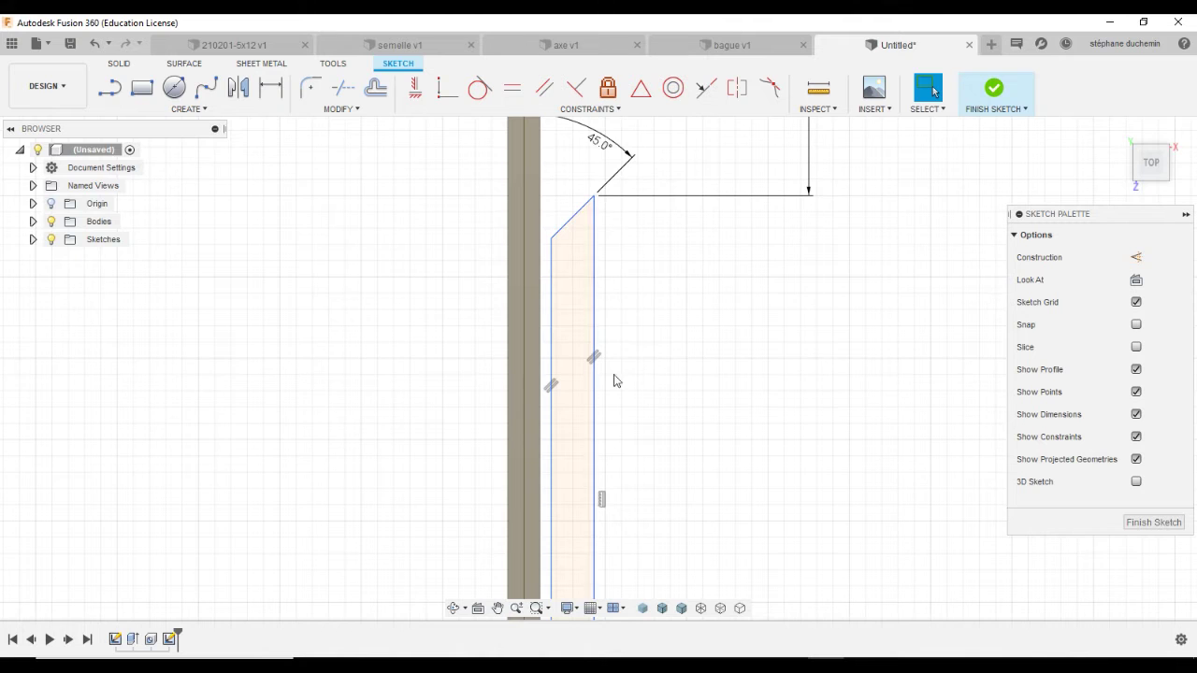
pyautogui.scroll(-2, 615, 393)
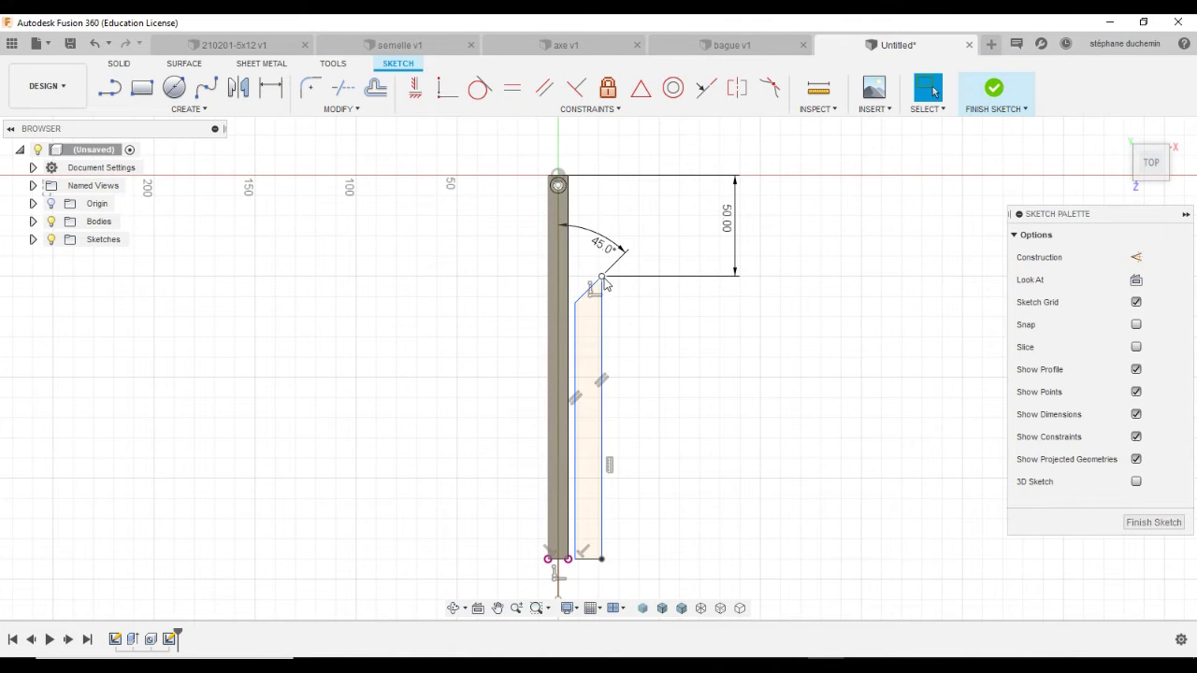
pyautogui.moveTo(605, 284); pyautogui.dragTo(565, 296)
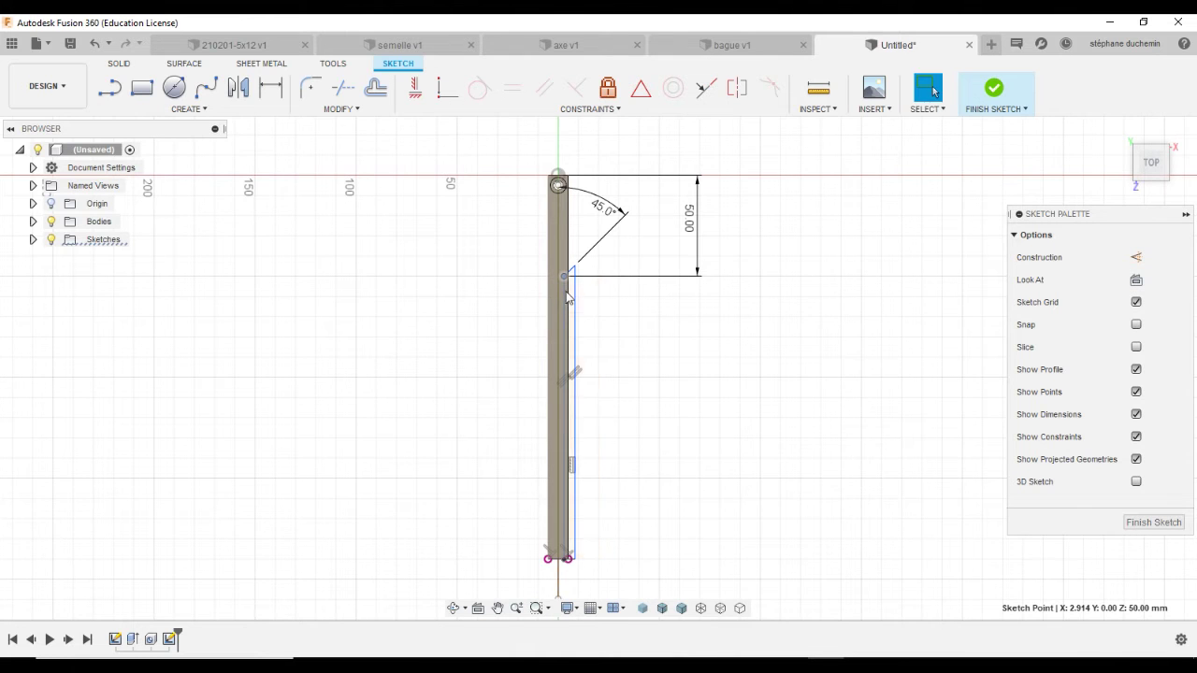
# - Check the drawing for the round section's diameter and dimension the profile's long inner line 4.5 mm from the construction centreline
pyautogui.hotkey('alt', 'Tab')
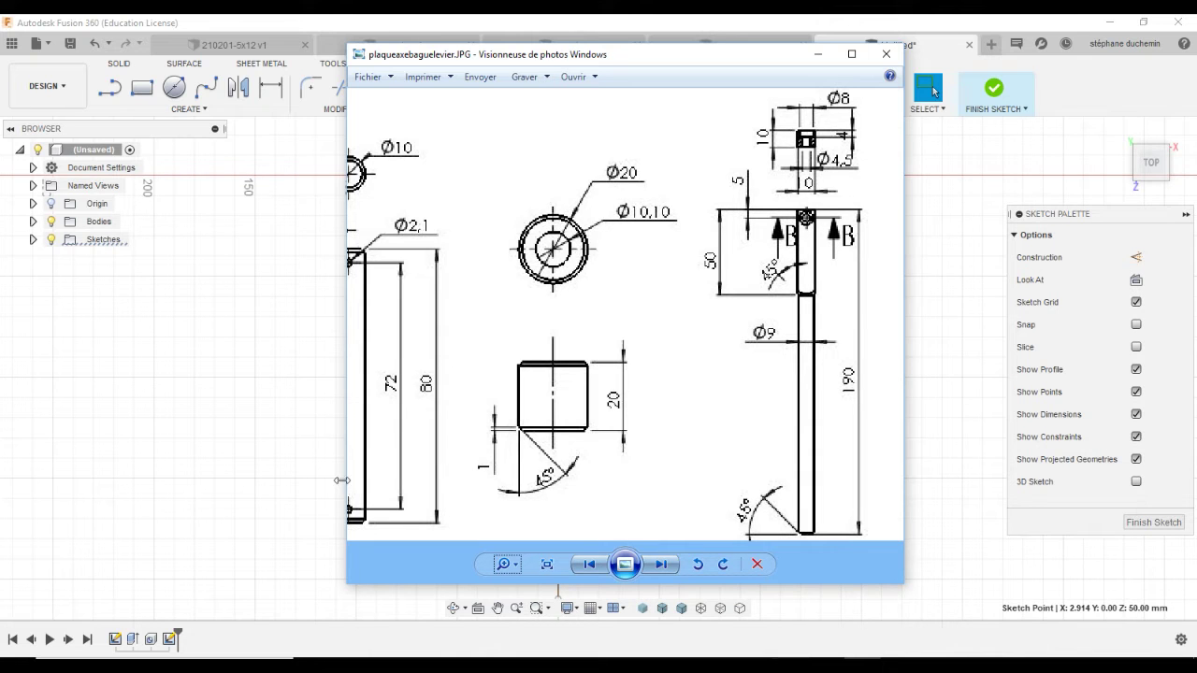
pyautogui.click(321, 430)
pyautogui.click(271, 87)
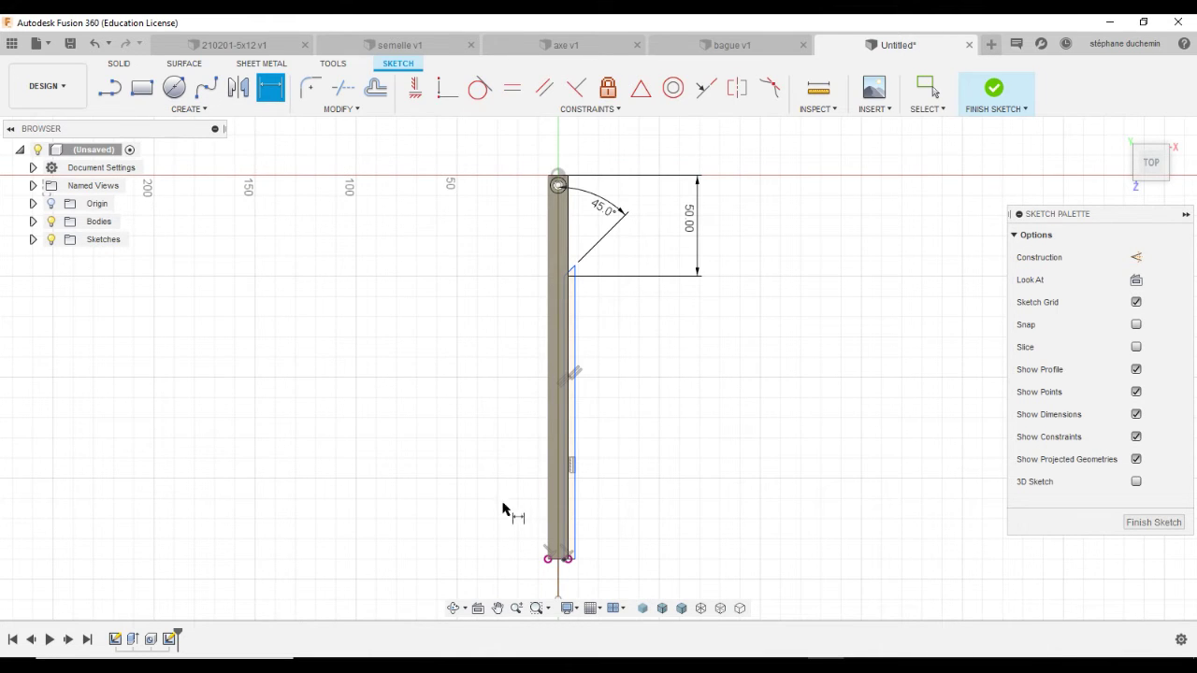
pyautogui.scroll(3, 557, 288)
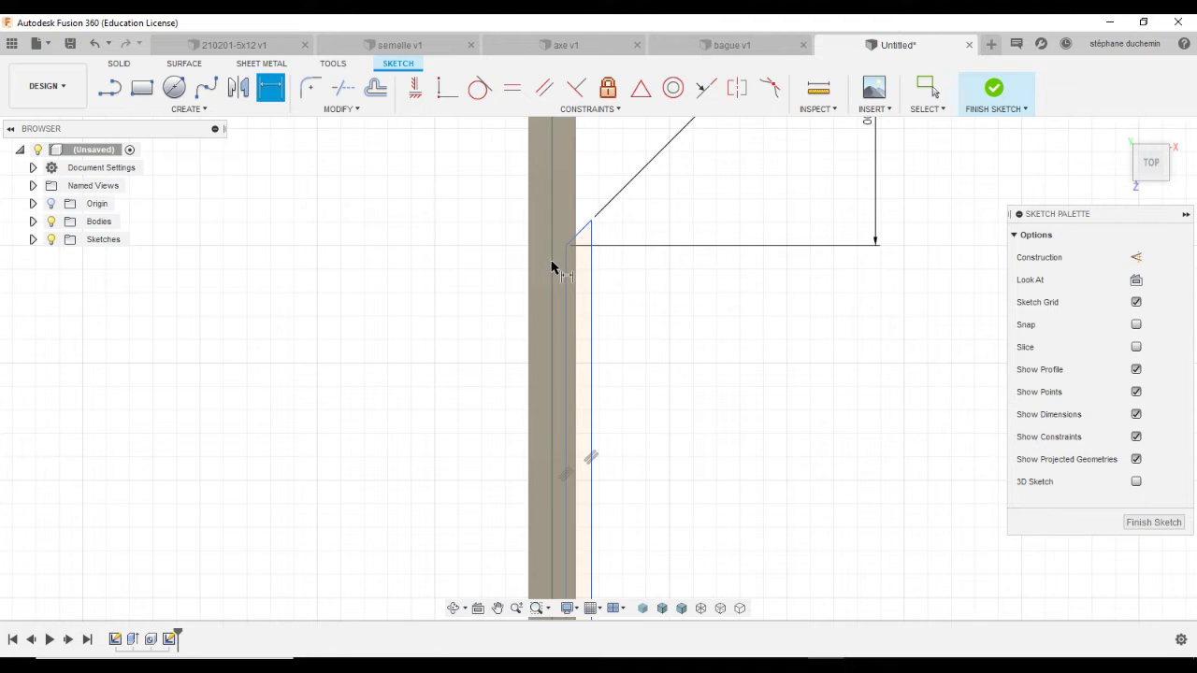
pyautogui.click(565, 272)
pyautogui.click(565, 274)
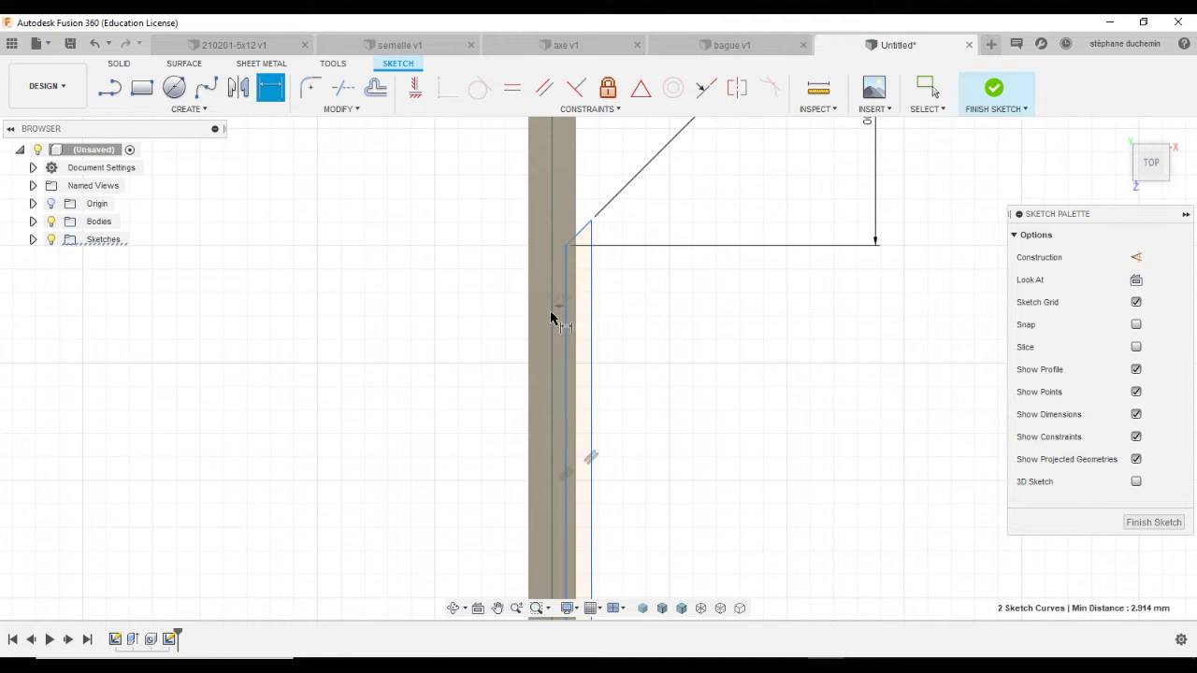
pyautogui.click(397, 294)
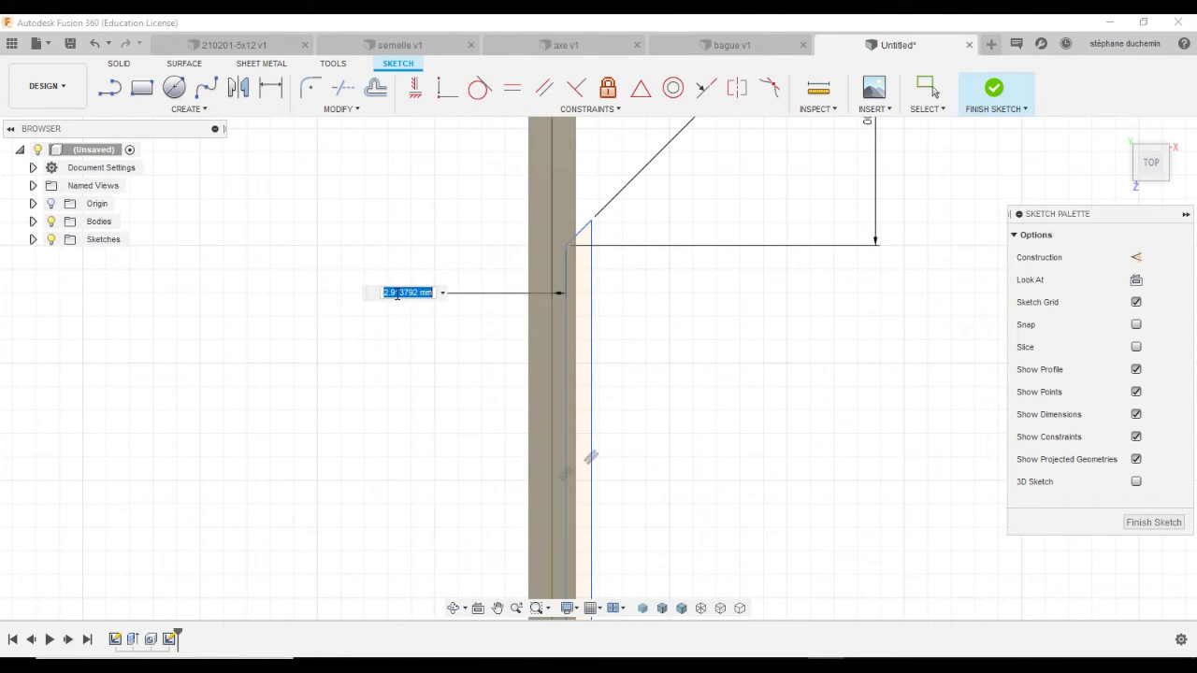
pyautogui.write('4.5')
pyautogui.press('Return')
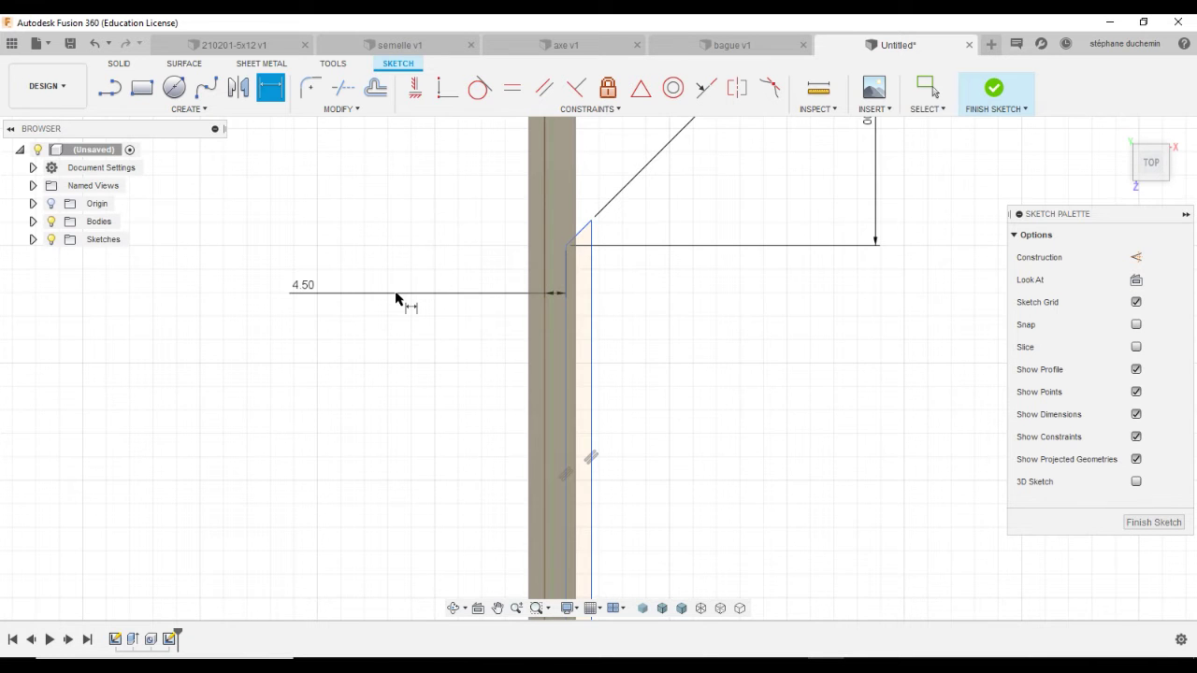
pyautogui.scroll(-3, 561, 286)
pyautogui.scroll(2, 600, 145)
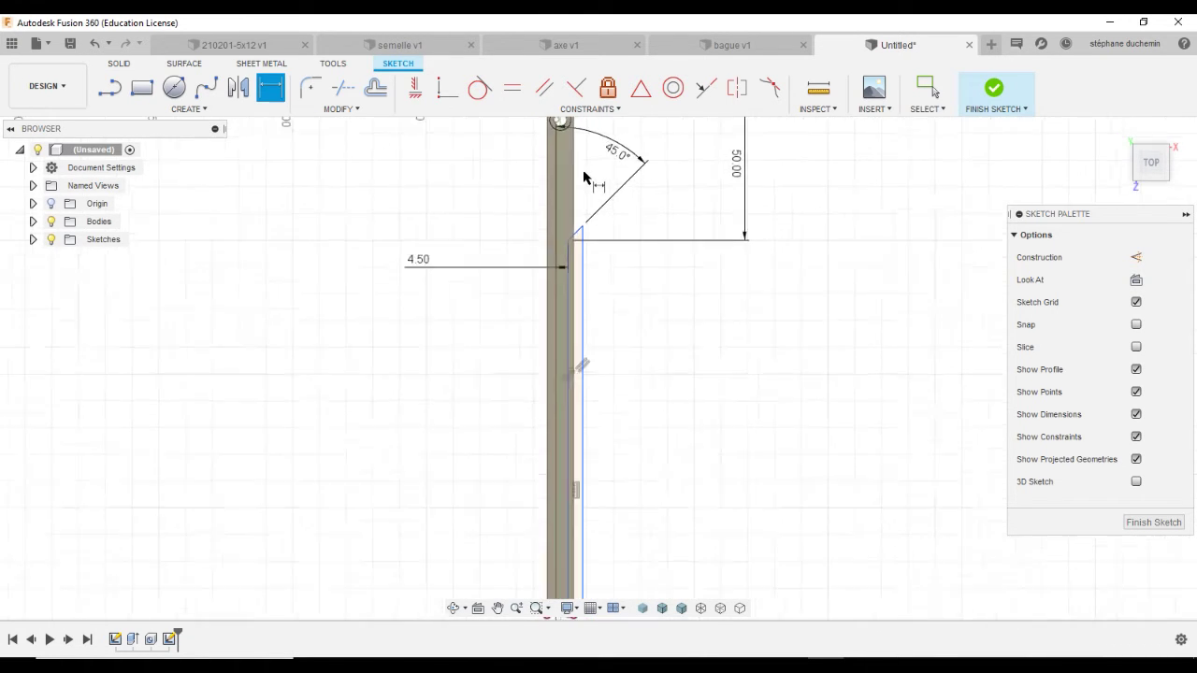
pyautogui.press('Escape')
# - Constrain the construction centreline's end near the counterbored hole coincident with the hole's inner circular edge
pyautogui.scroll(-3, 561, 164)
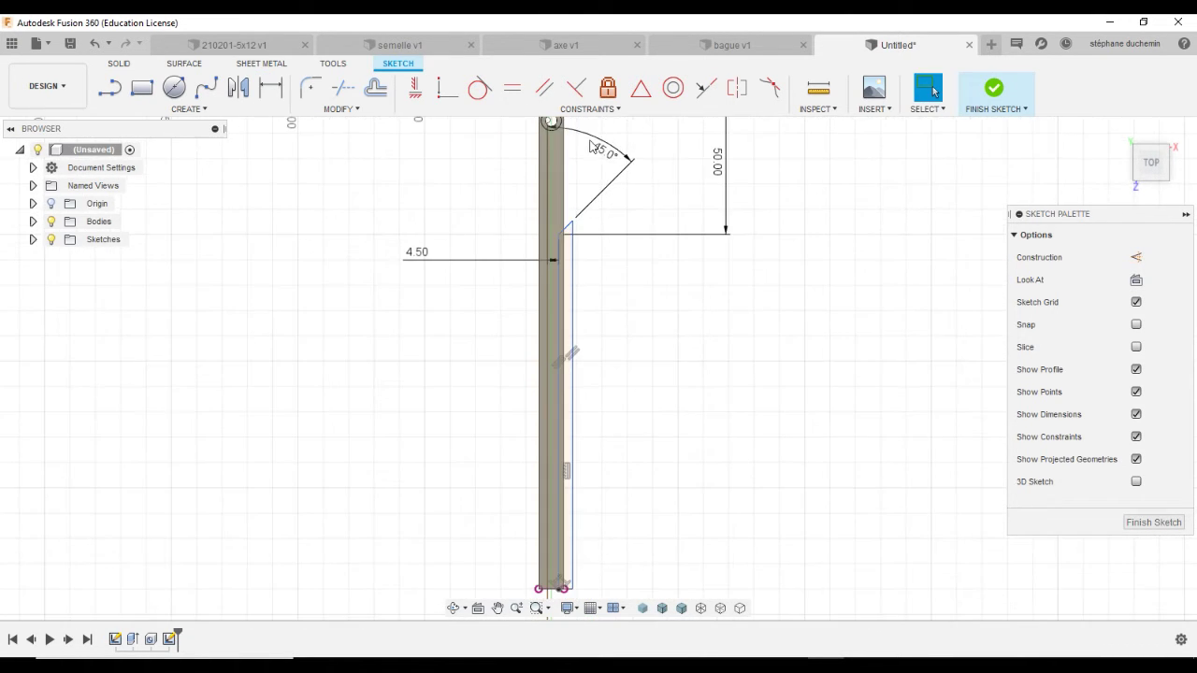
pyautogui.click(498, 608)
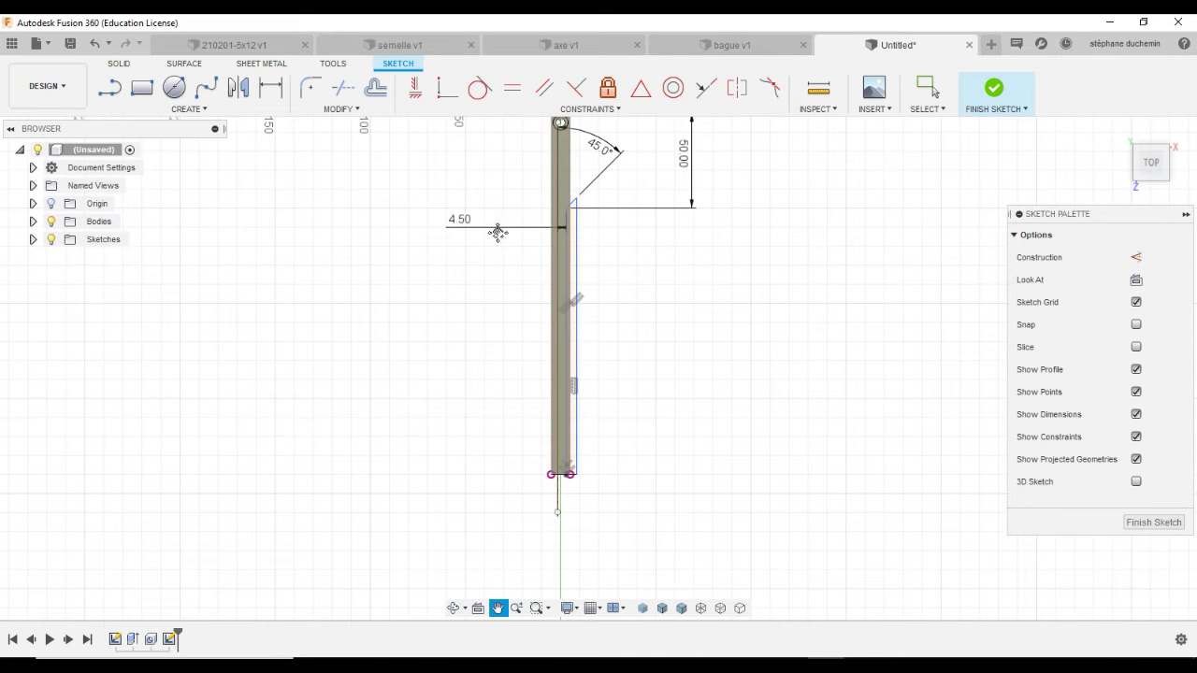
pyautogui.moveTo(497, 233)
pyautogui.mouseDown()
pyautogui.moveTo(489, 260)
pyautogui.moveTo(534, 285)
pyautogui.mouseUp()
pyautogui.scroll(5, 530, 301)
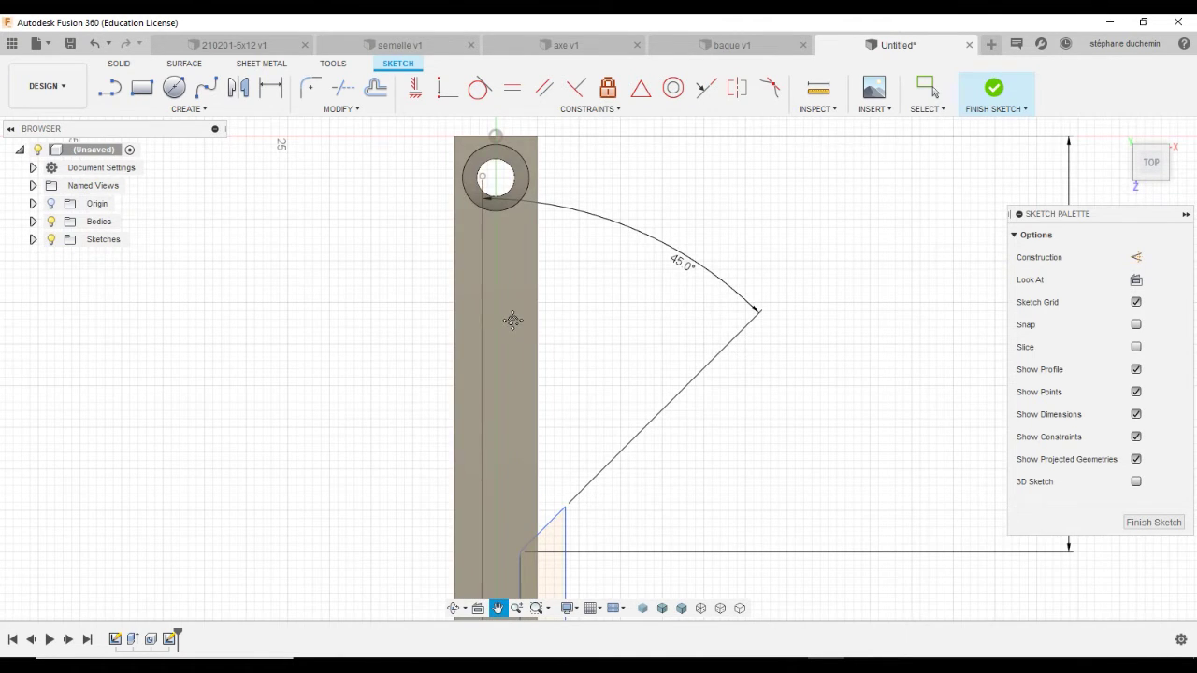
pyautogui.press('Escape')
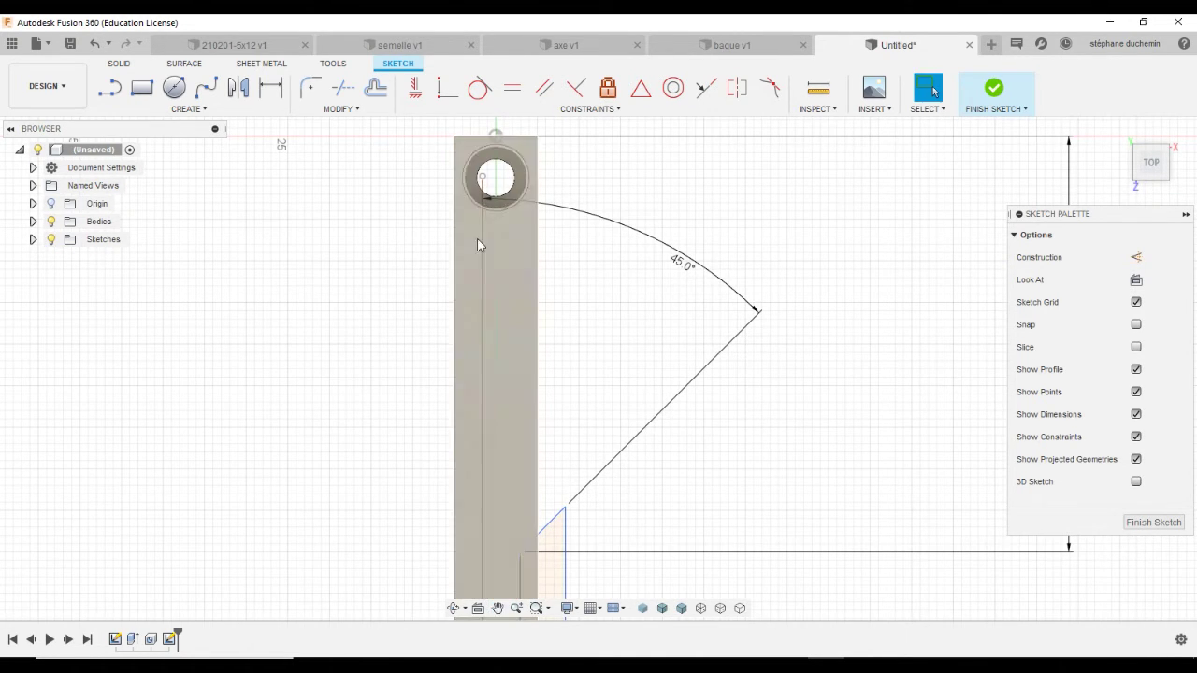
pyautogui.click(484, 178)
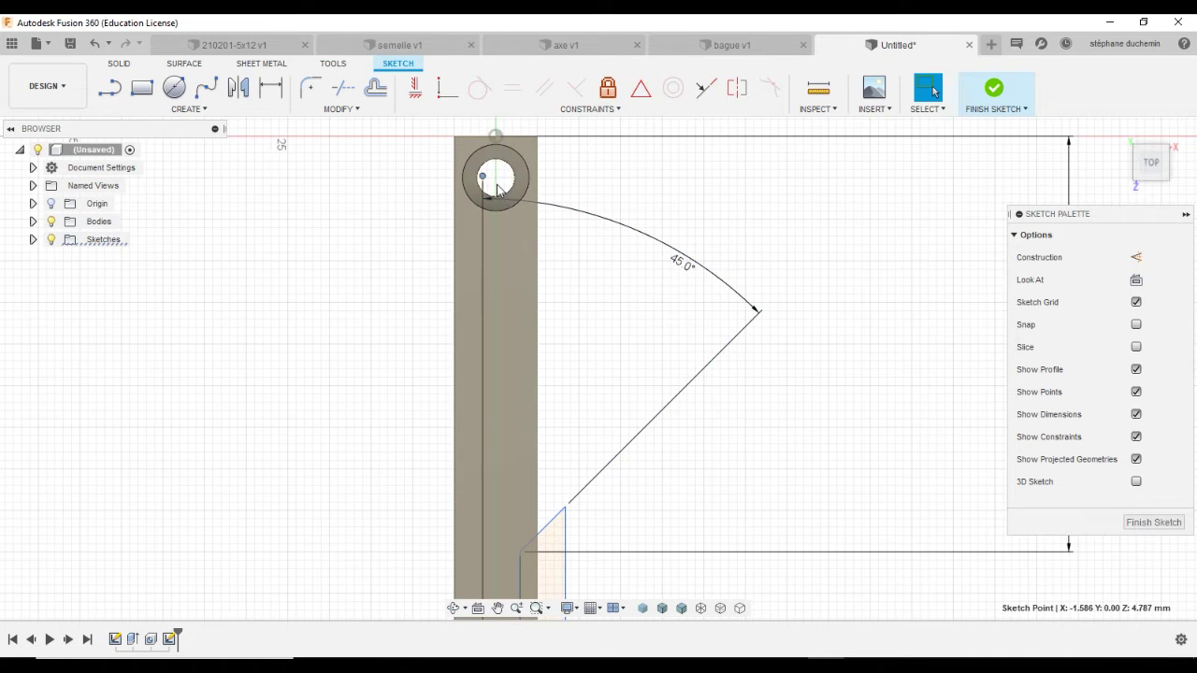
pyautogui.click(505, 196)
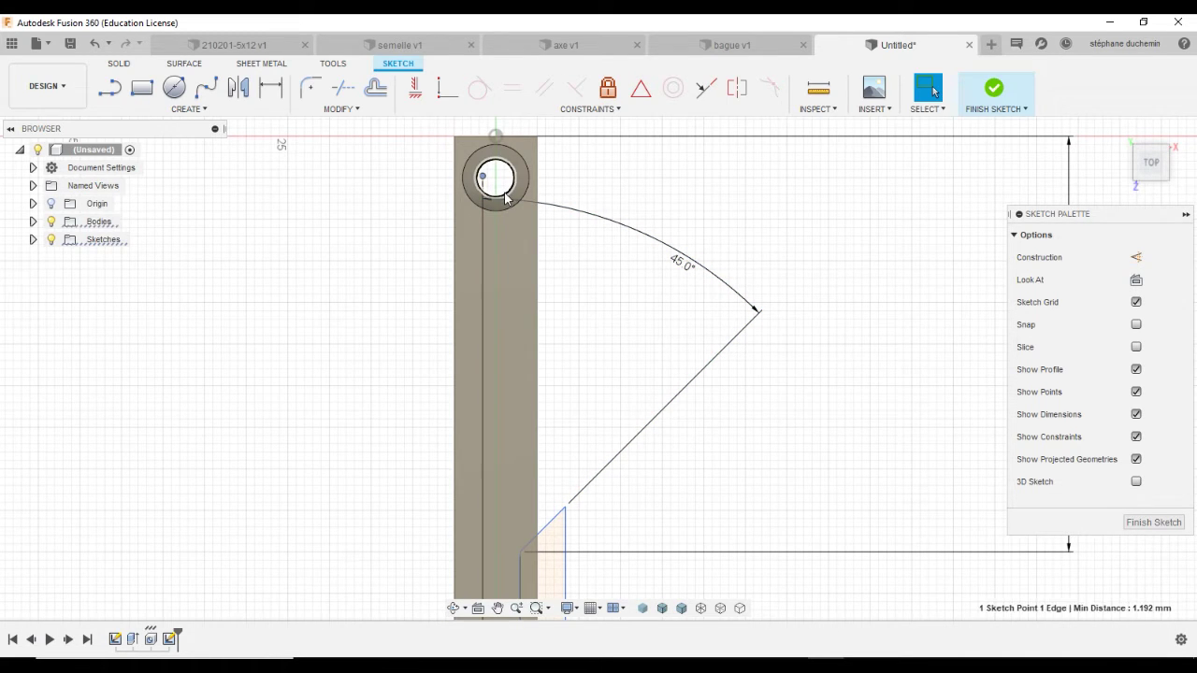
pyautogui.click(445, 93)
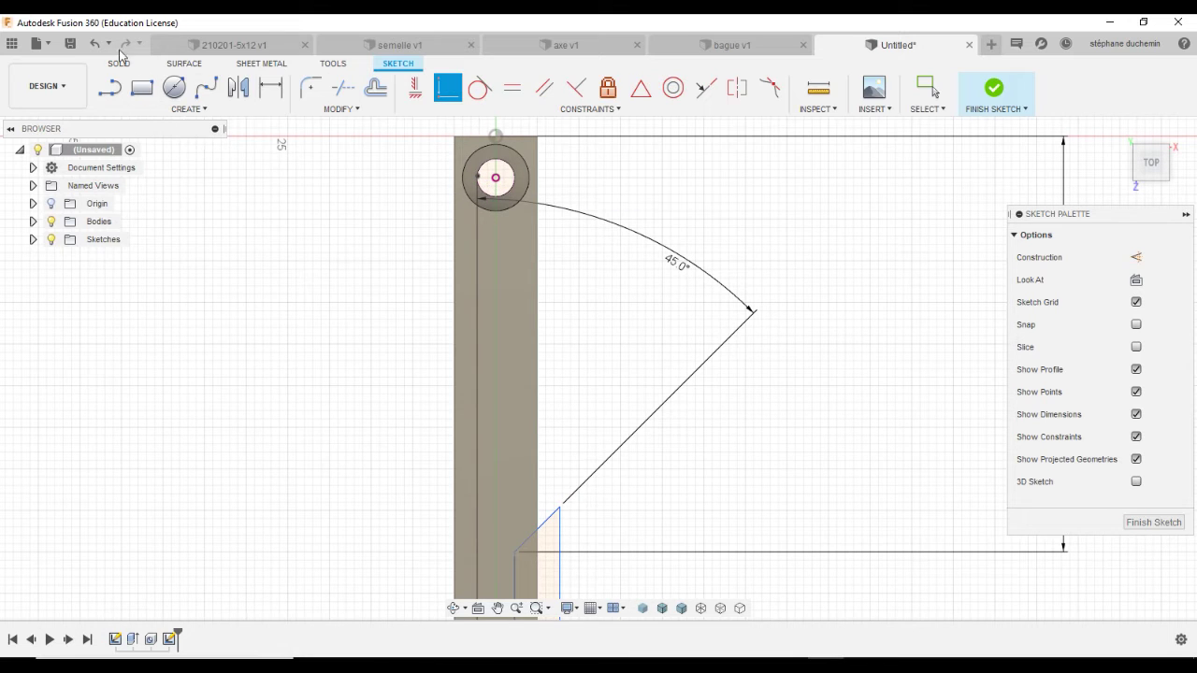
pyautogui.press('Escape')
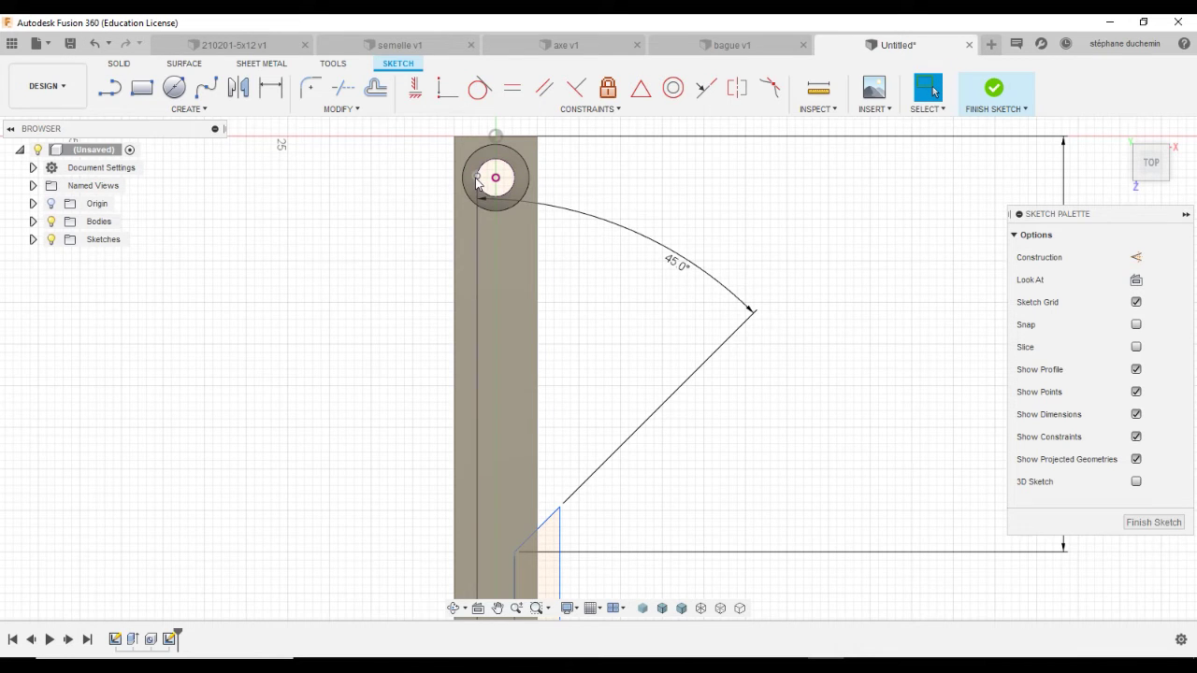
# - Move the centreline's constrained end along the hole edge until the line runs through the middle of the bar, then check its alignment
pyautogui.moveTo(479, 182); pyautogui.dragTo(497, 187)
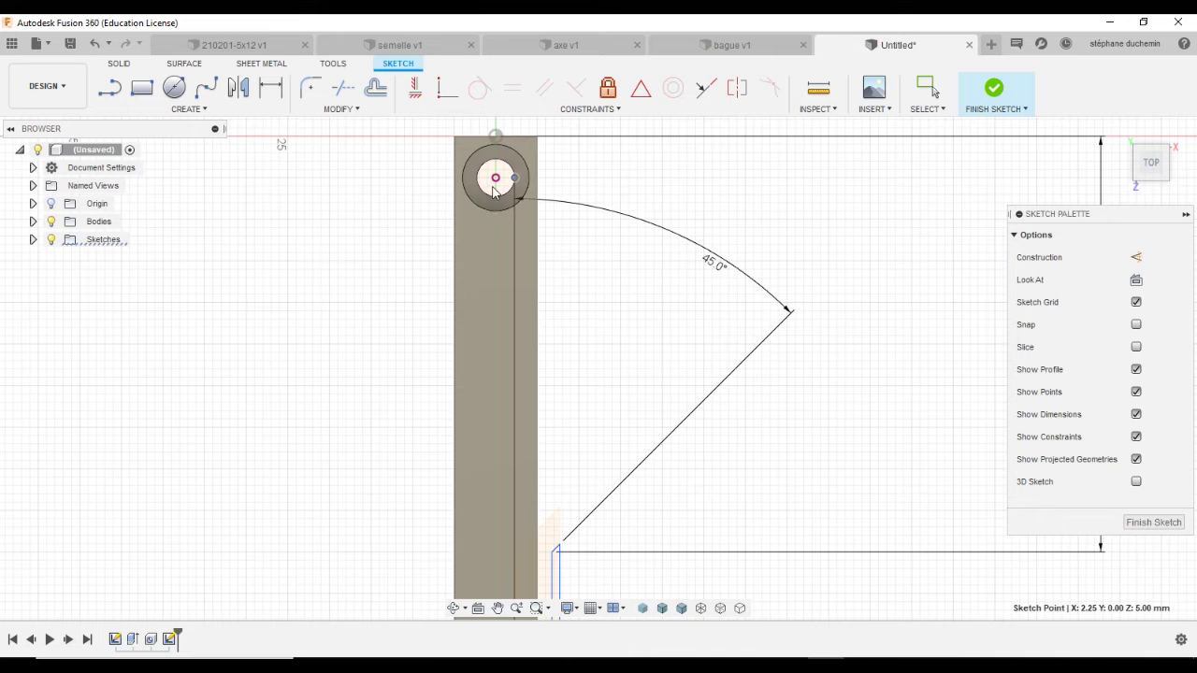
pyautogui.moveTo(515, 179); pyautogui.dragTo(496, 197)
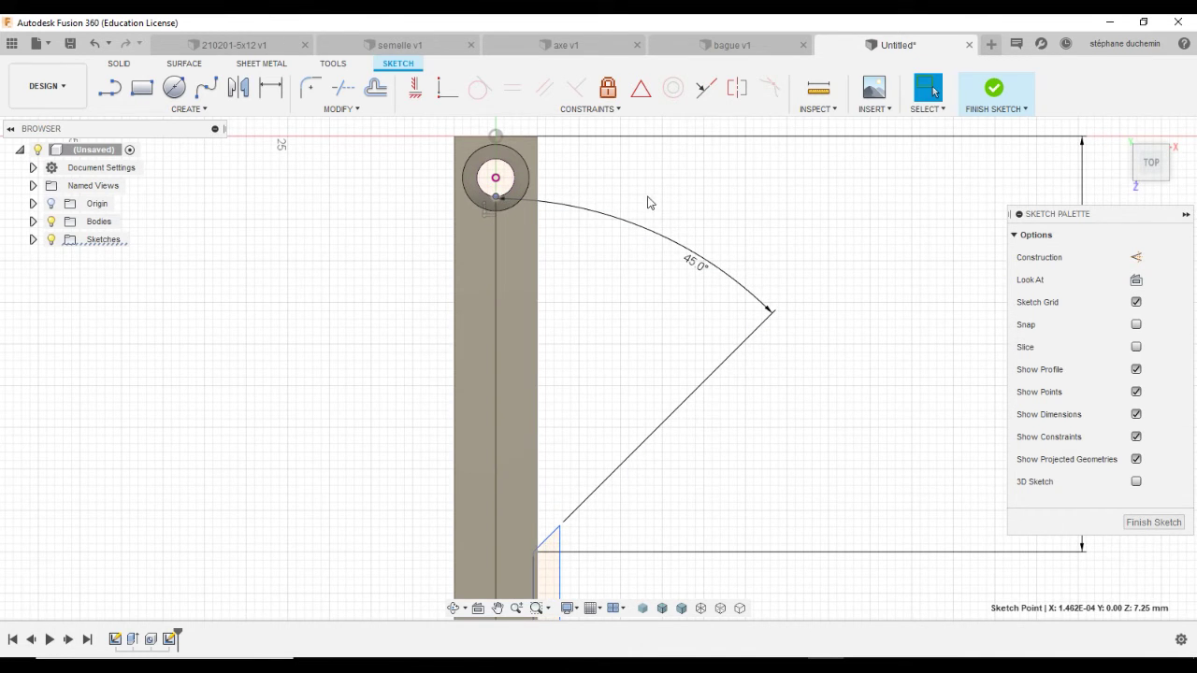
pyautogui.scroll(5, 516, 215)
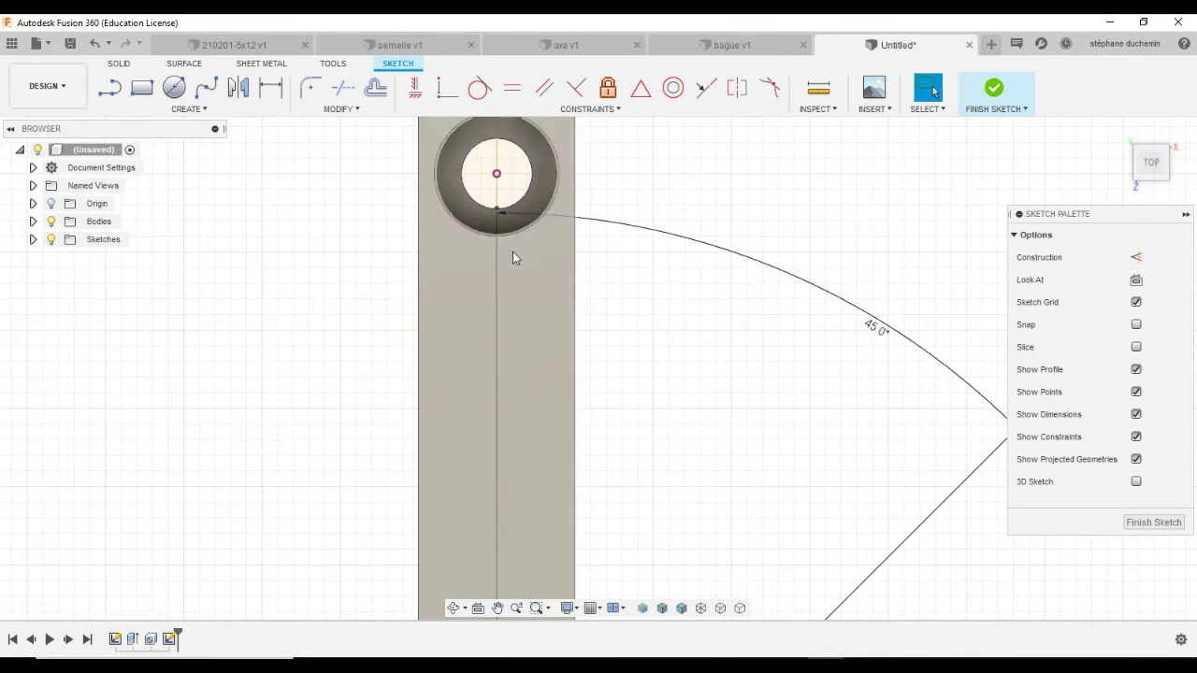
pyautogui.scroll(-10, 504, 230)
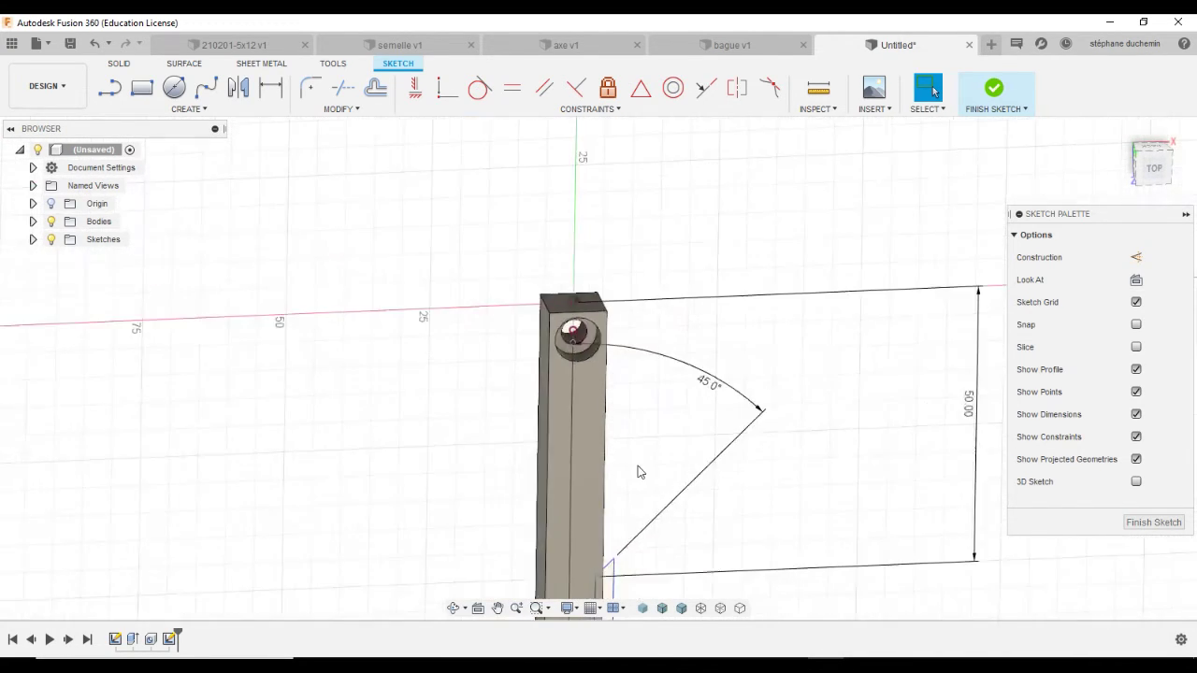
pyautogui.scroll(-2, 642, 491)
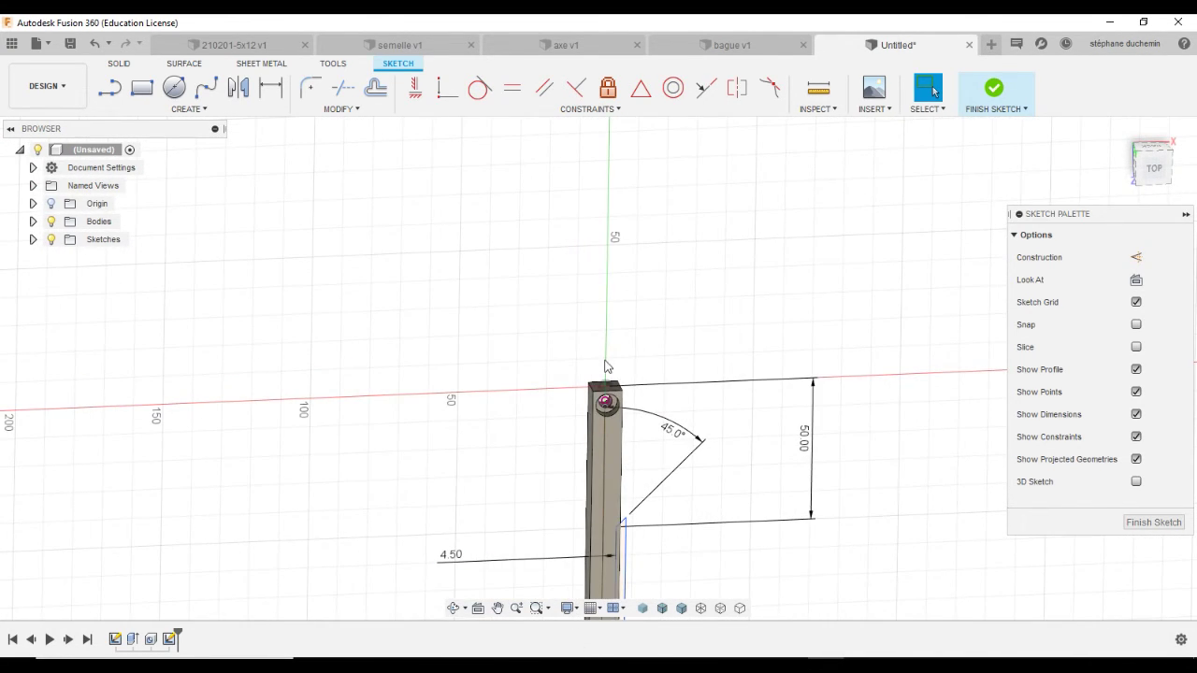
pyautogui.click(1152, 166)
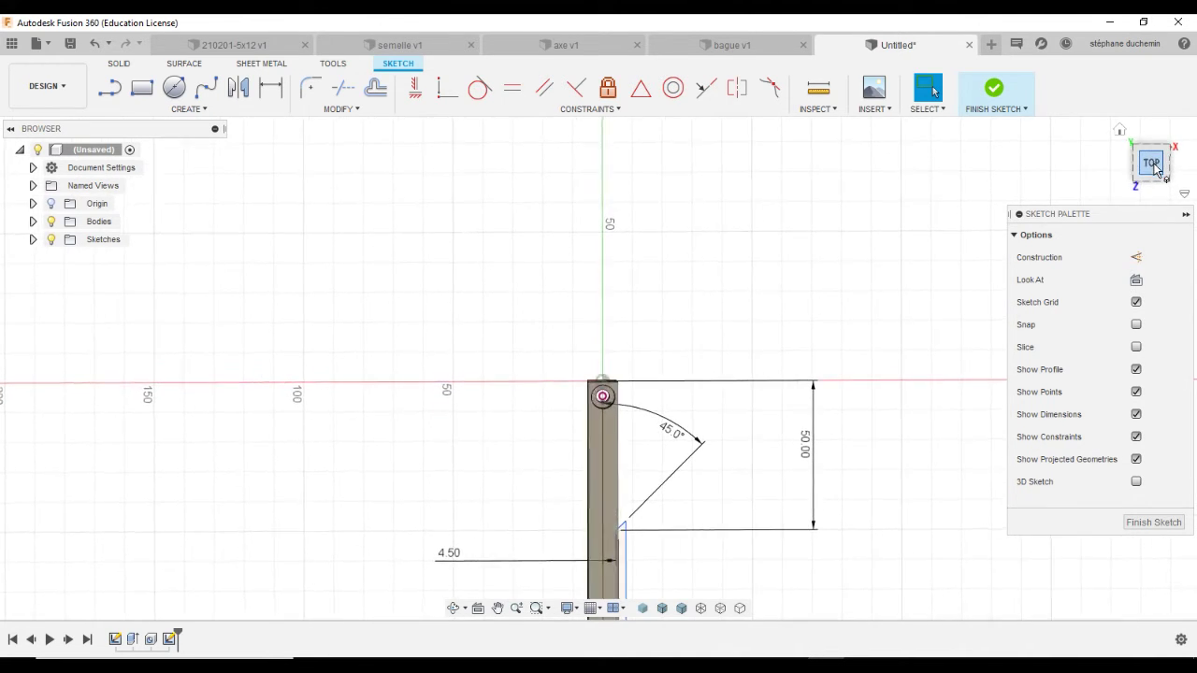
pyautogui.click(497, 608)
pyautogui.moveTo(524, 479)
pyautogui.mouseDown()
pyautogui.moveTo(494, 299)
pyautogui.moveTo(473, 275)
pyautogui.mouseUp()
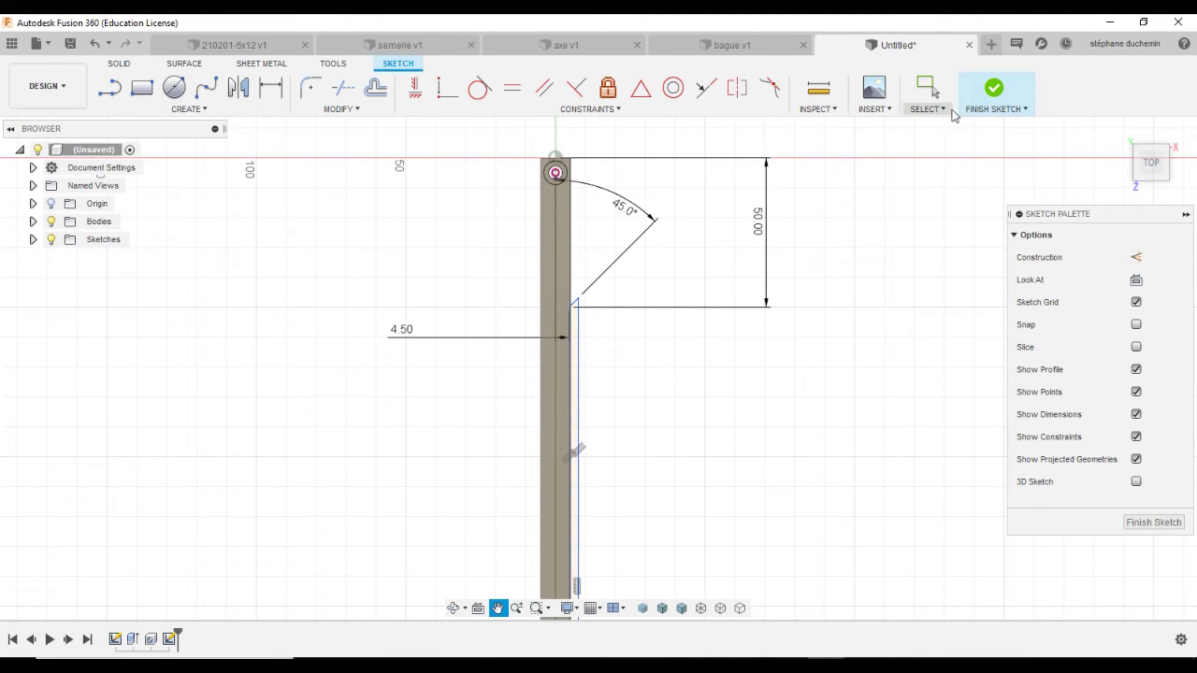
# - Finish the sketch and revolve the profile 360° around the construction centreline as a cut to form the round section
pyautogui.click(995, 89)
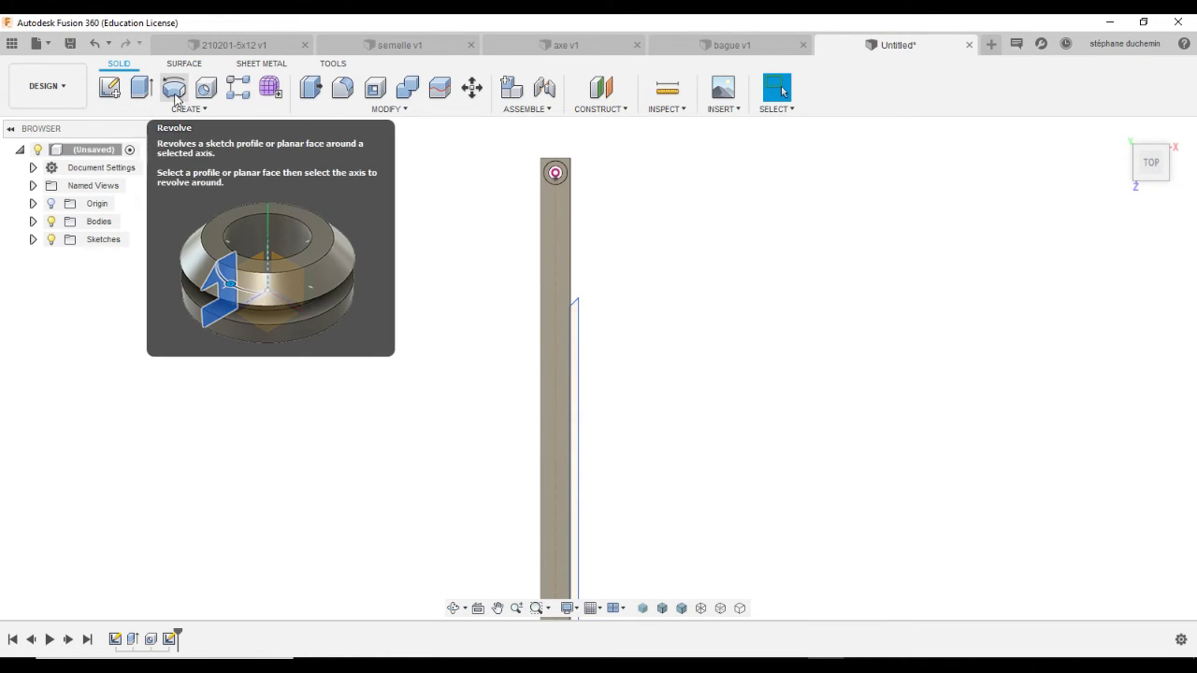
pyautogui.click(174, 90)
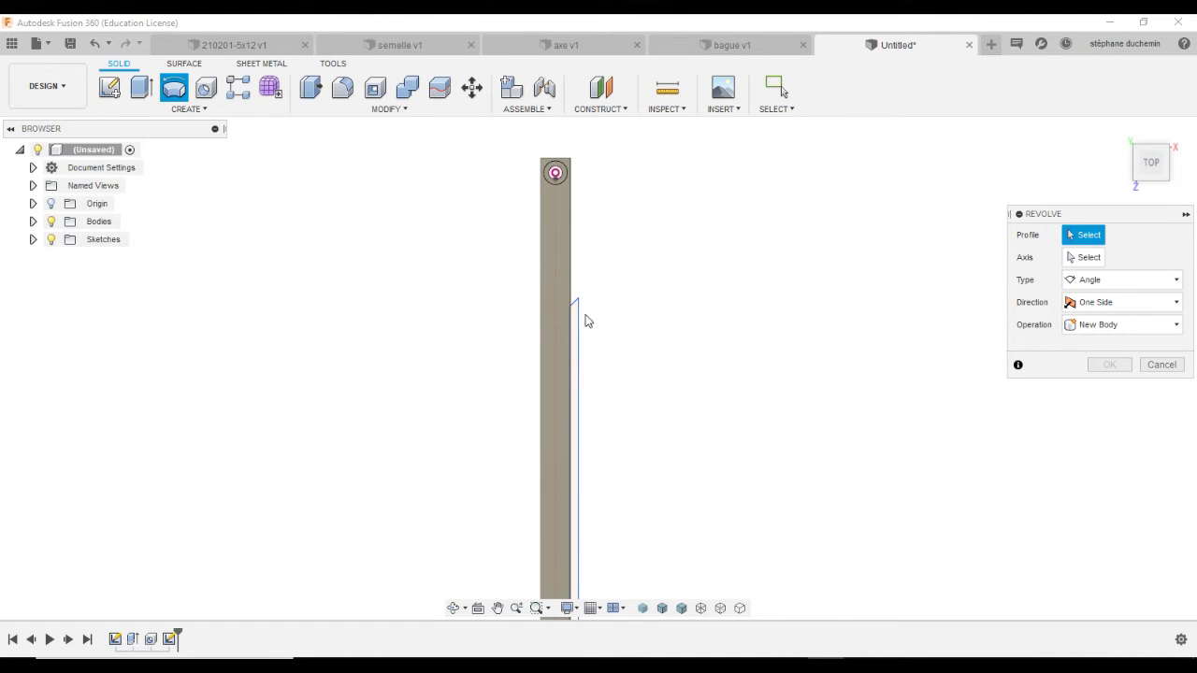
pyautogui.scroll(-5, 644, 383)
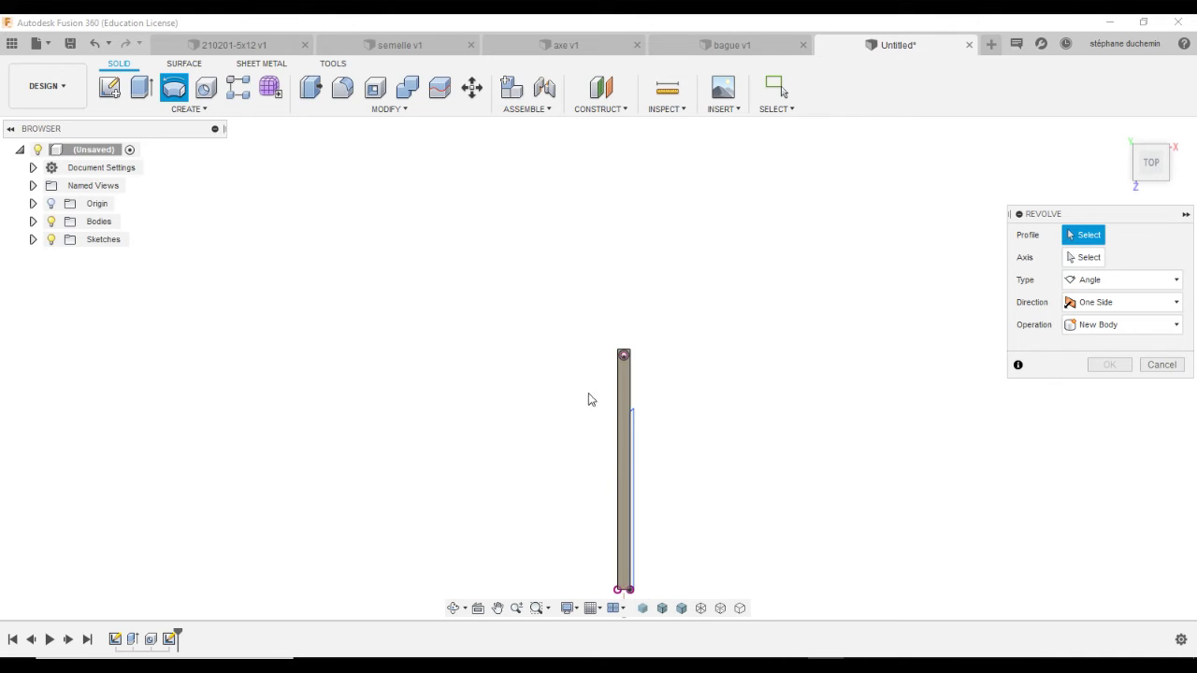
pyautogui.moveTo(576, 391)
pyautogui.mouseDown()
pyautogui.moveTo(653, 446)
pyautogui.moveTo(703, 603)
pyautogui.mouseUp()
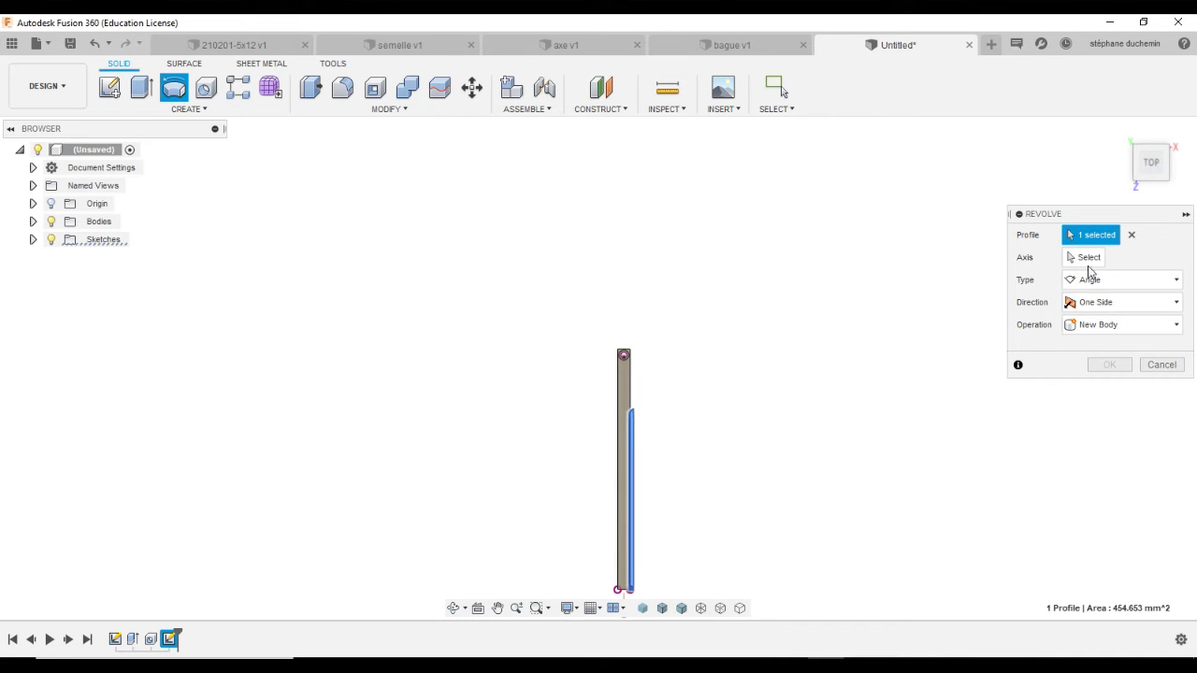
pyautogui.click(1083, 258)
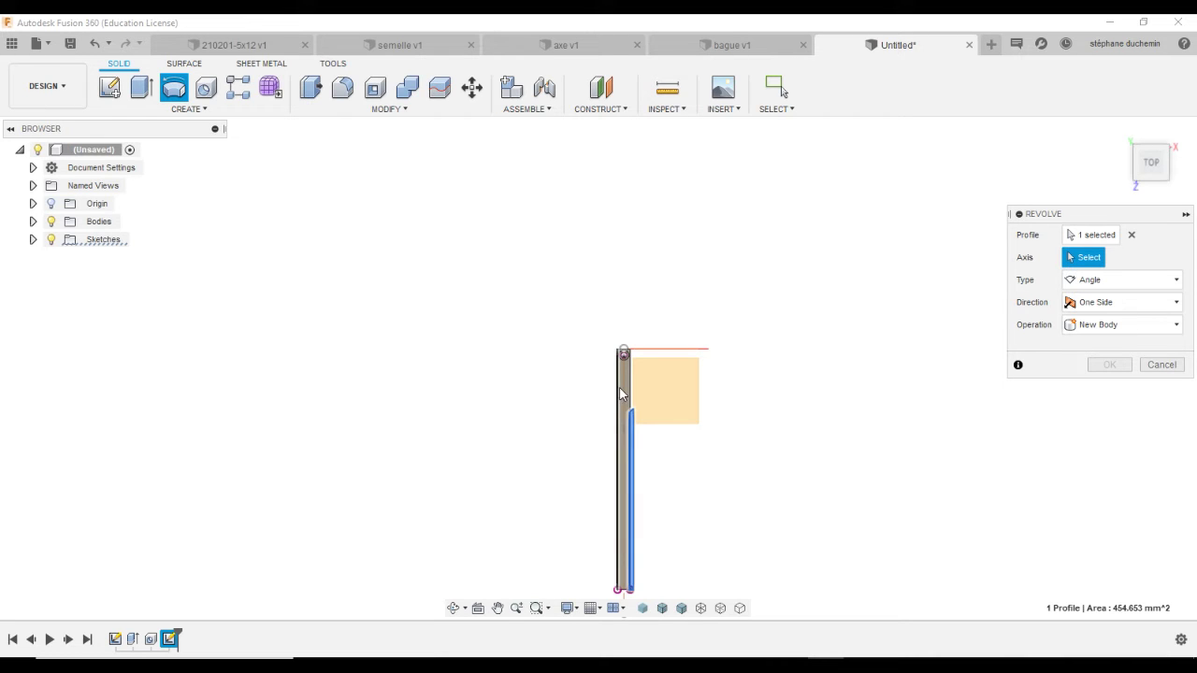
pyautogui.click(624, 388)
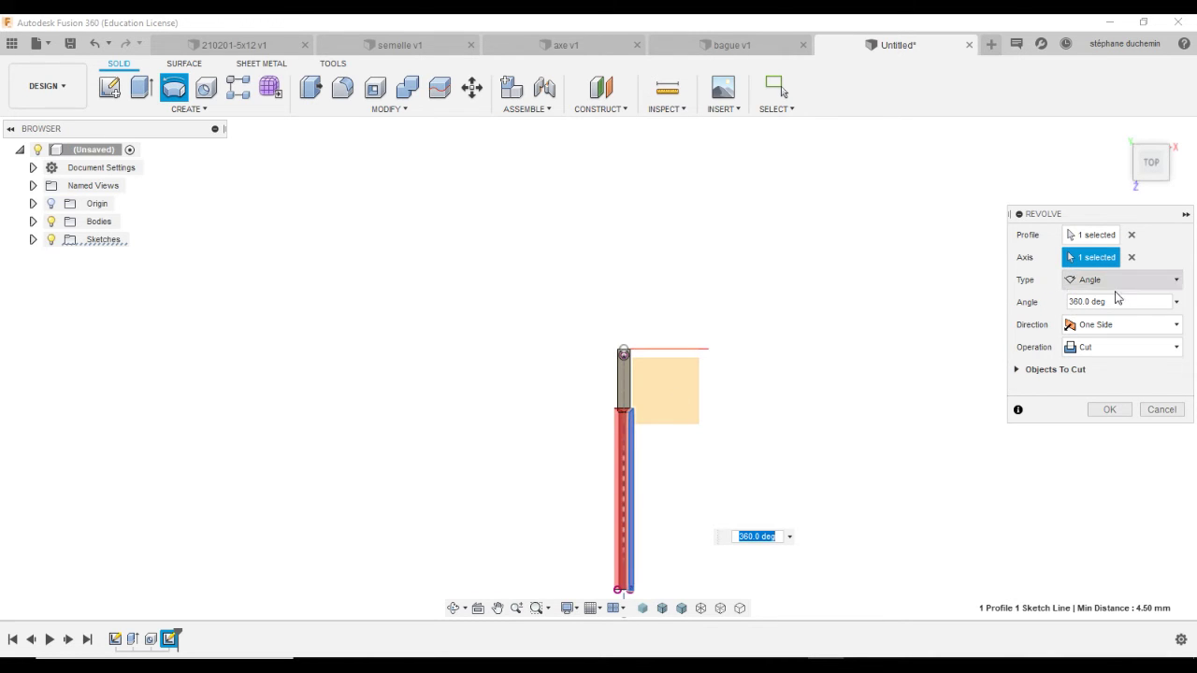
pyautogui.click(1087, 354)
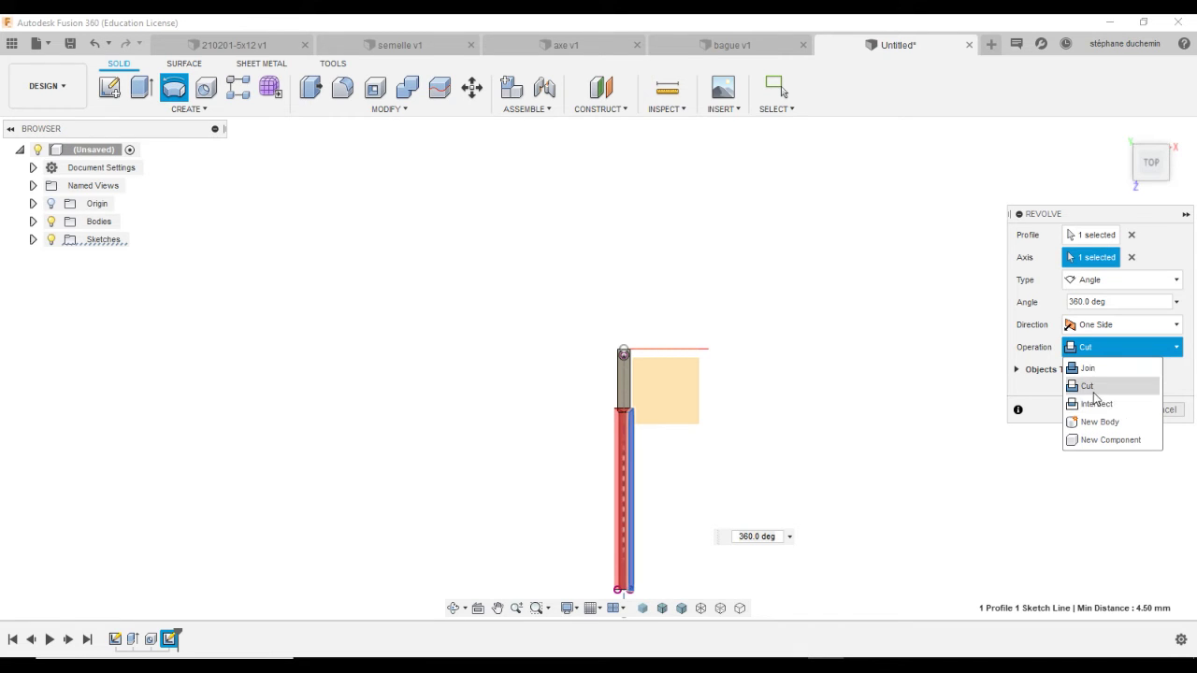
pyautogui.click(1088, 387)
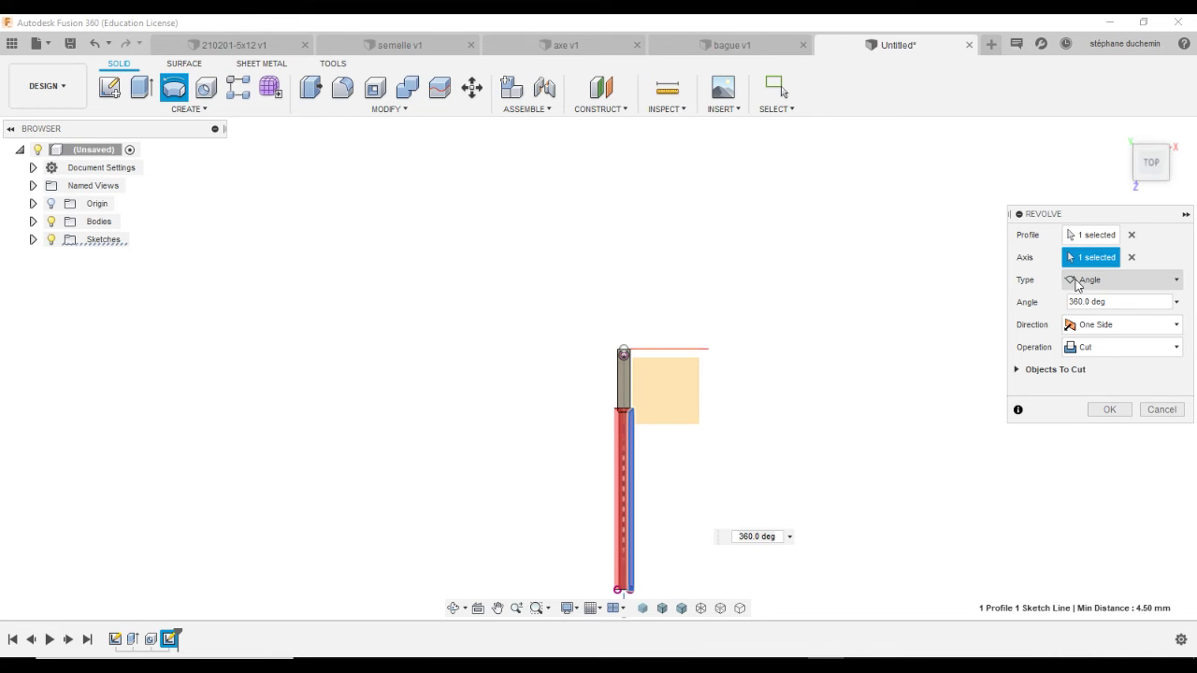
pyautogui.click(1112, 412)
pyautogui.keyDown('shift'); pyautogui.moveTo(695, 494); pyautogui.dragTo(593, 499, button='middle'); pyautogui.keyUp('shift')
pyautogui.scroll(3, 561, 499)
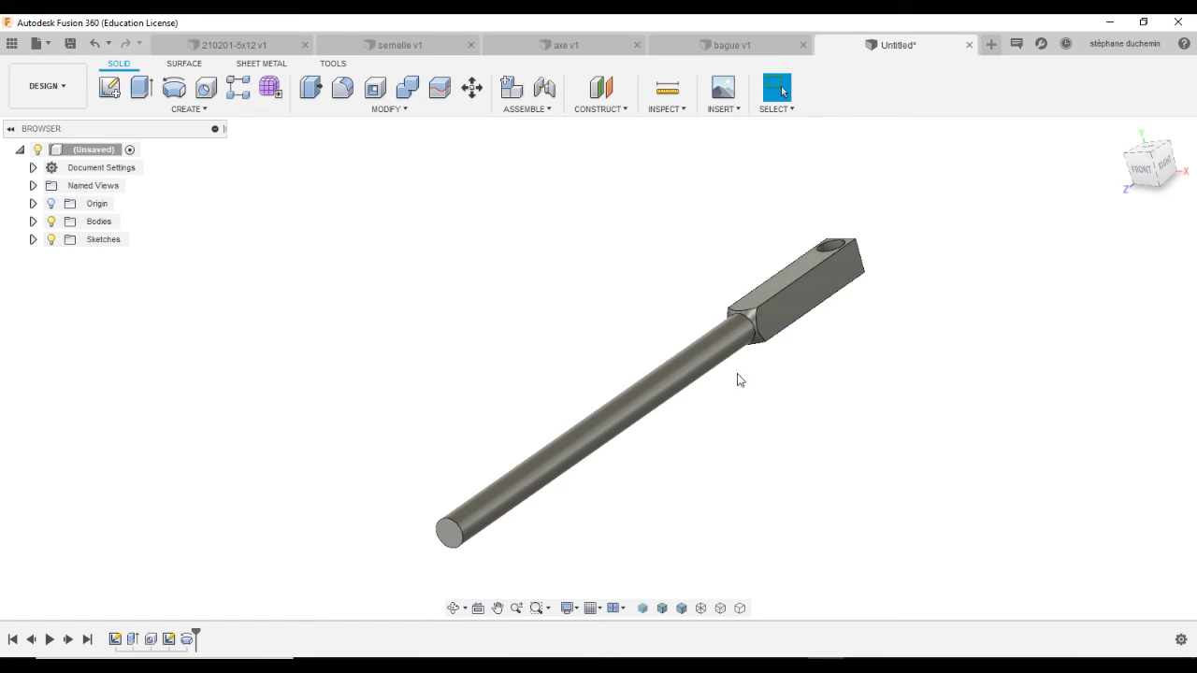
# - Chamfer the outer circular edge at the free end of the lever's round section by 1 mm at 45°
pyautogui.scroll(2, 785, 309)
pyautogui.scroll(-4, 753, 458)
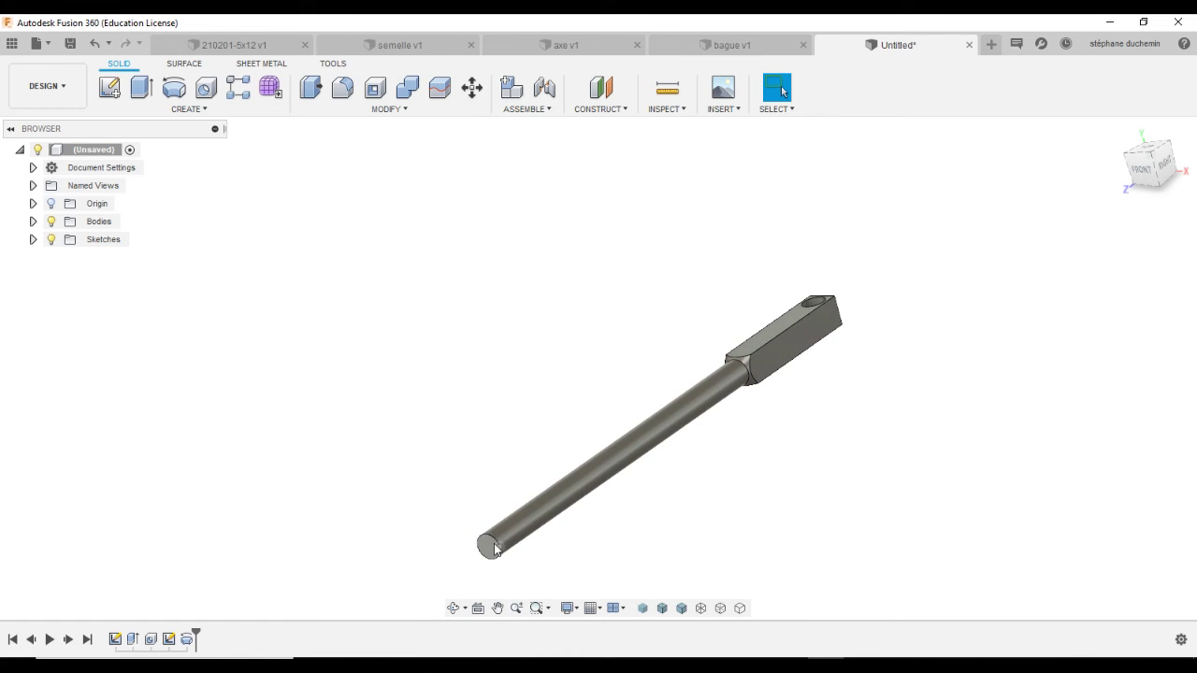
pyautogui.click(369, 110)
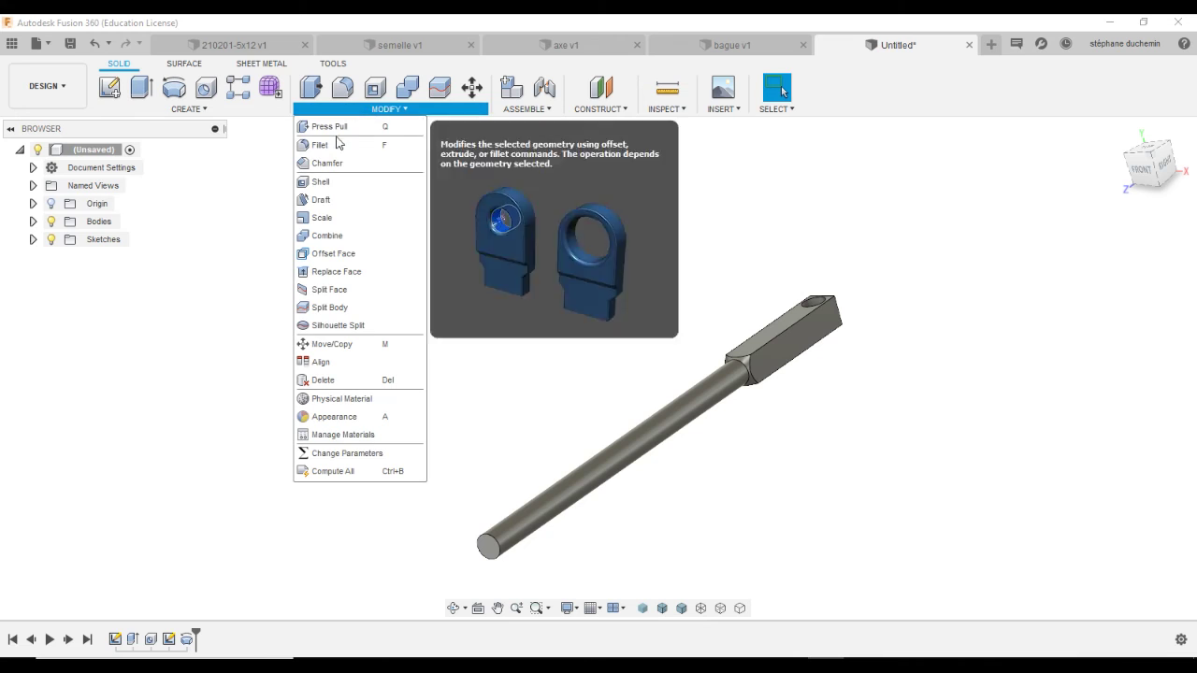
pyautogui.click(327, 163)
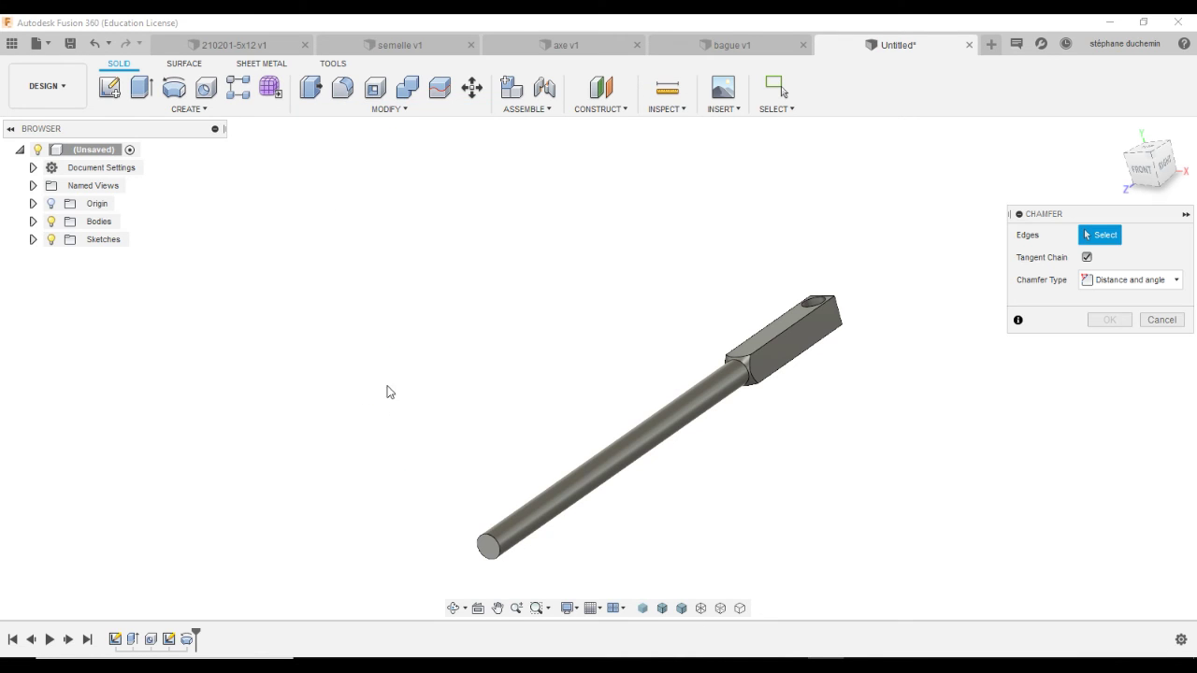
pyautogui.click(488, 544)
pyautogui.click(1164, 302)
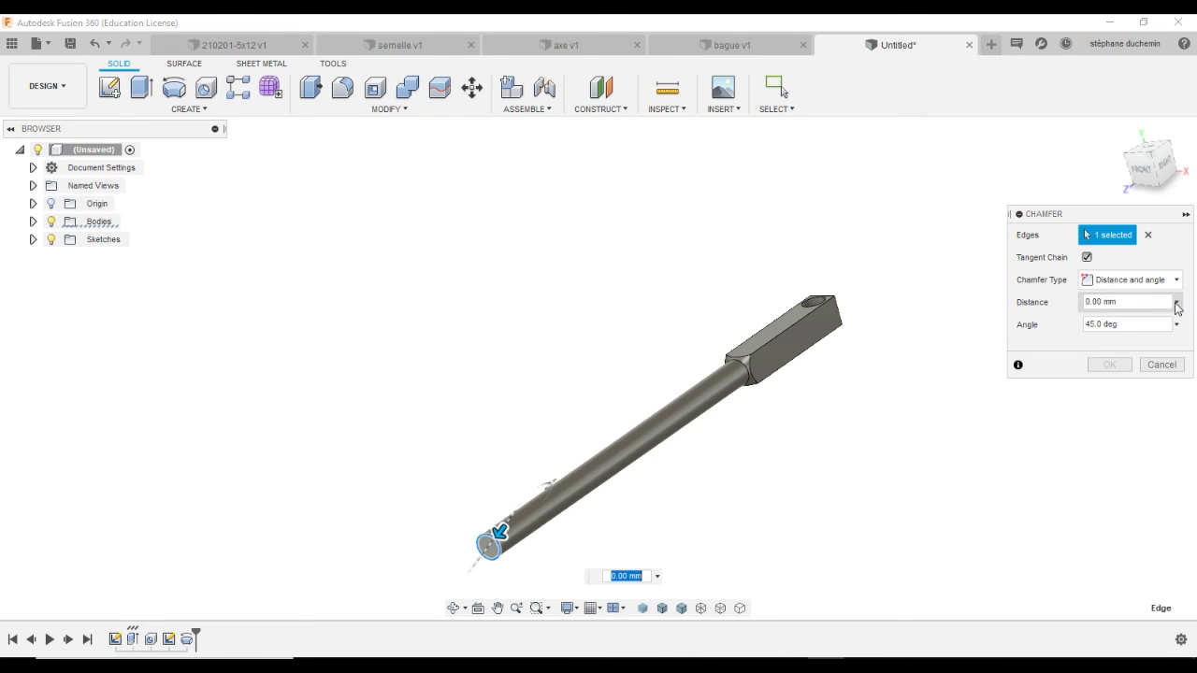
pyautogui.write('1')
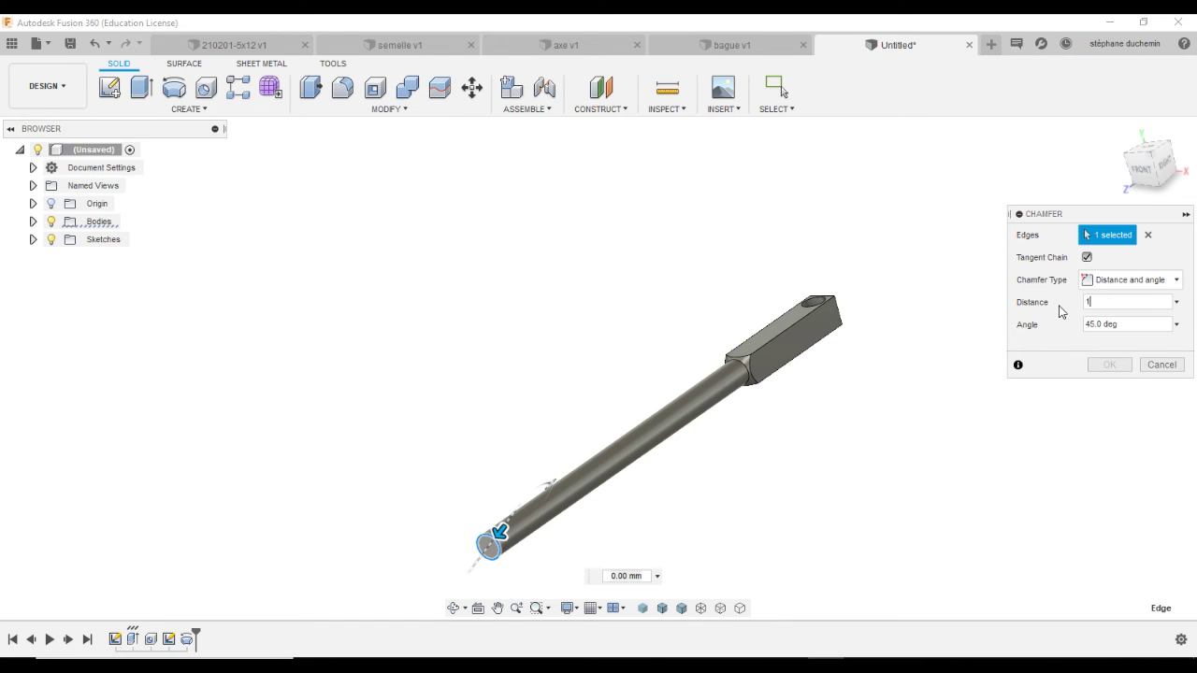
pyautogui.click(1110, 365)
pyautogui.scroll(2, 625, 521)
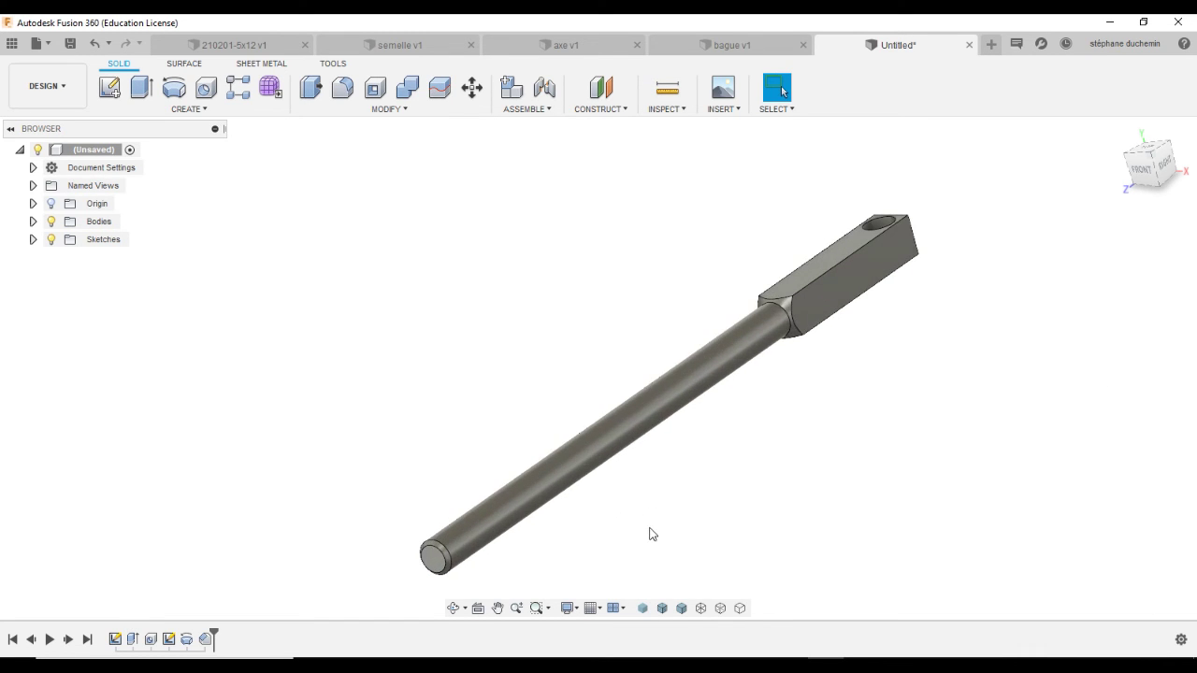
# - Save the finished lever as "levier" in the Plieuse folder
pyautogui.keyDown('shift'); pyautogui.moveTo(684, 470); pyautogui.dragTo(597, 306, button='middle'); pyautogui.keyUp('shift')
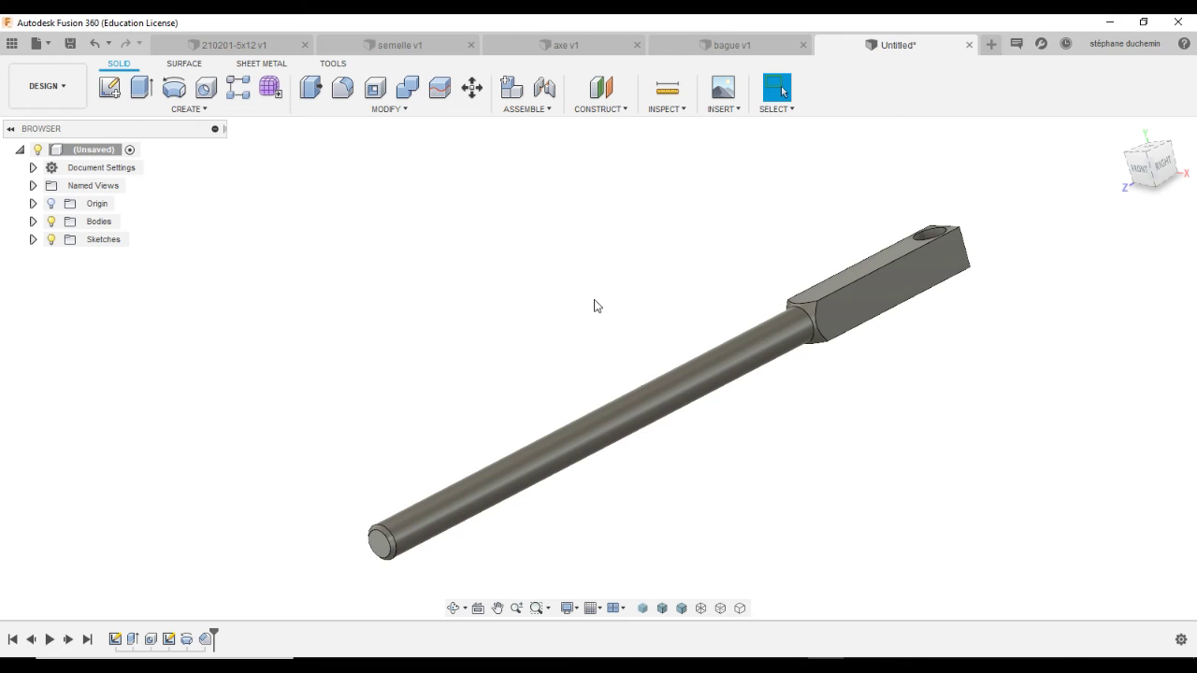
pyautogui.click(73, 44)
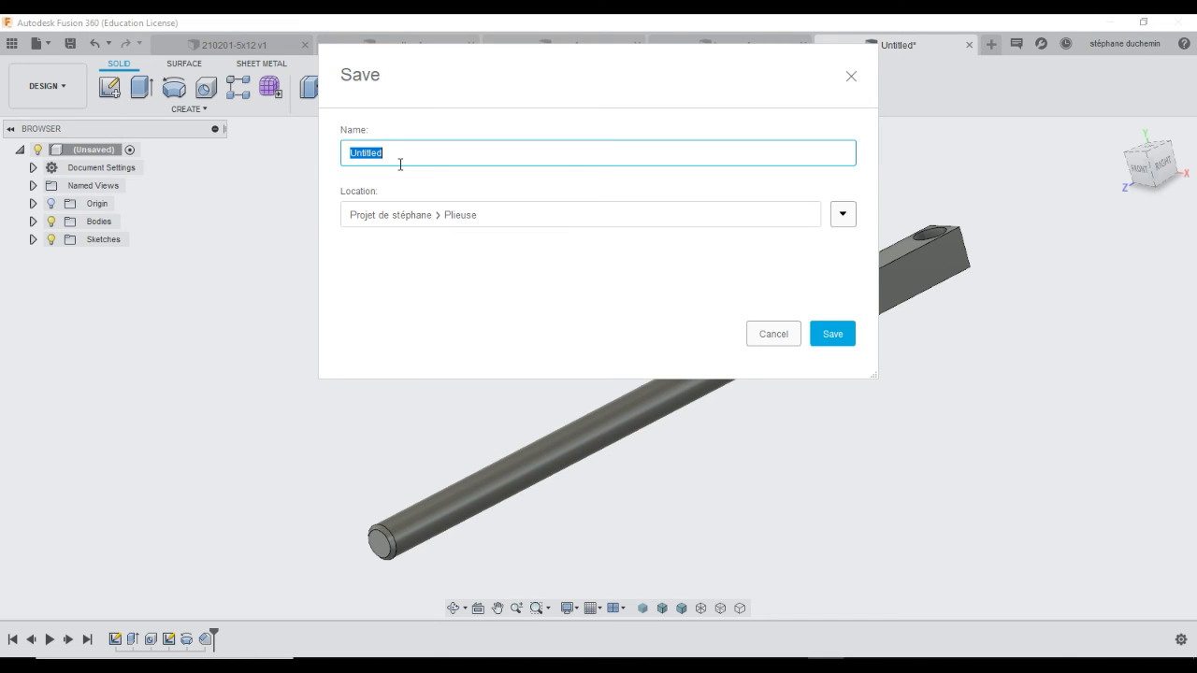
pyautogui.write('levier')
pyautogui.click(832, 334)
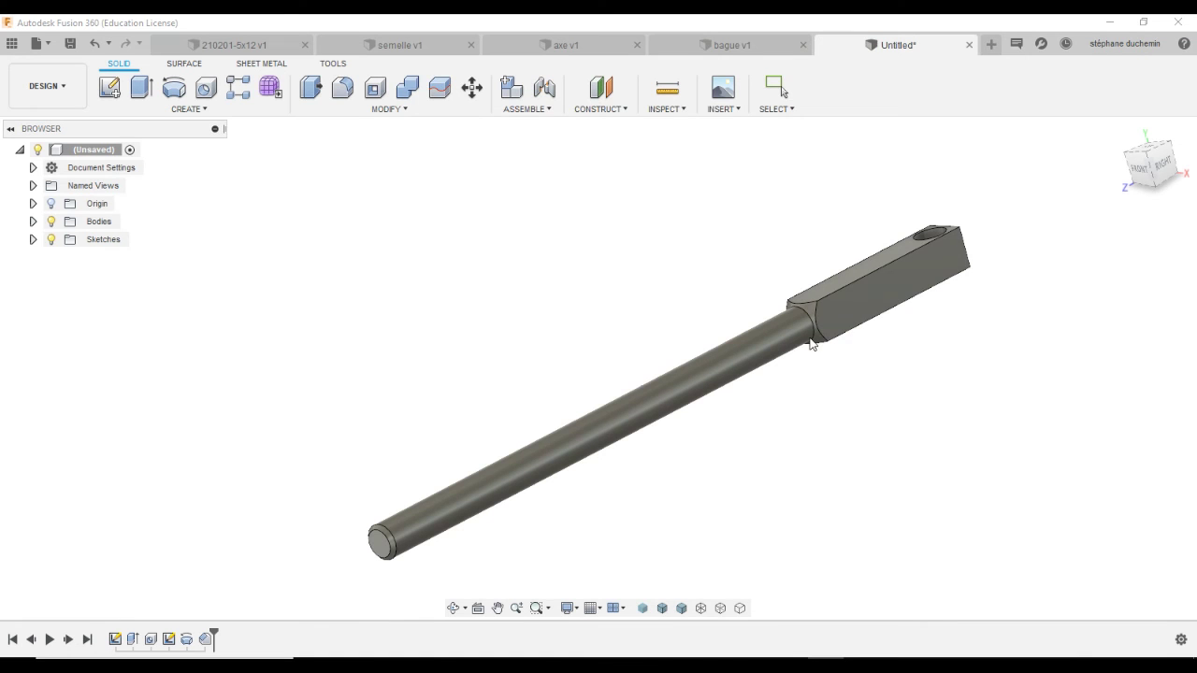
# - Look through the parts saved in the Plieuse folder, then return to the list of all projects
pyautogui.click(12, 43)
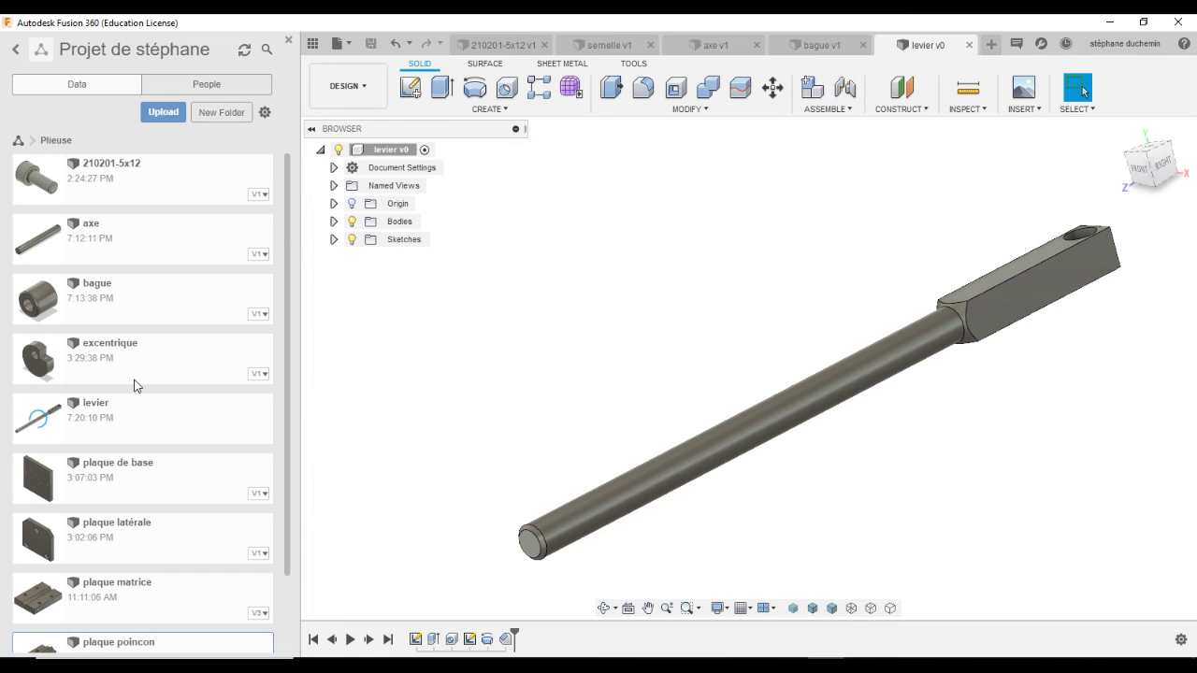
pyautogui.scroll(-2, 75, 416)
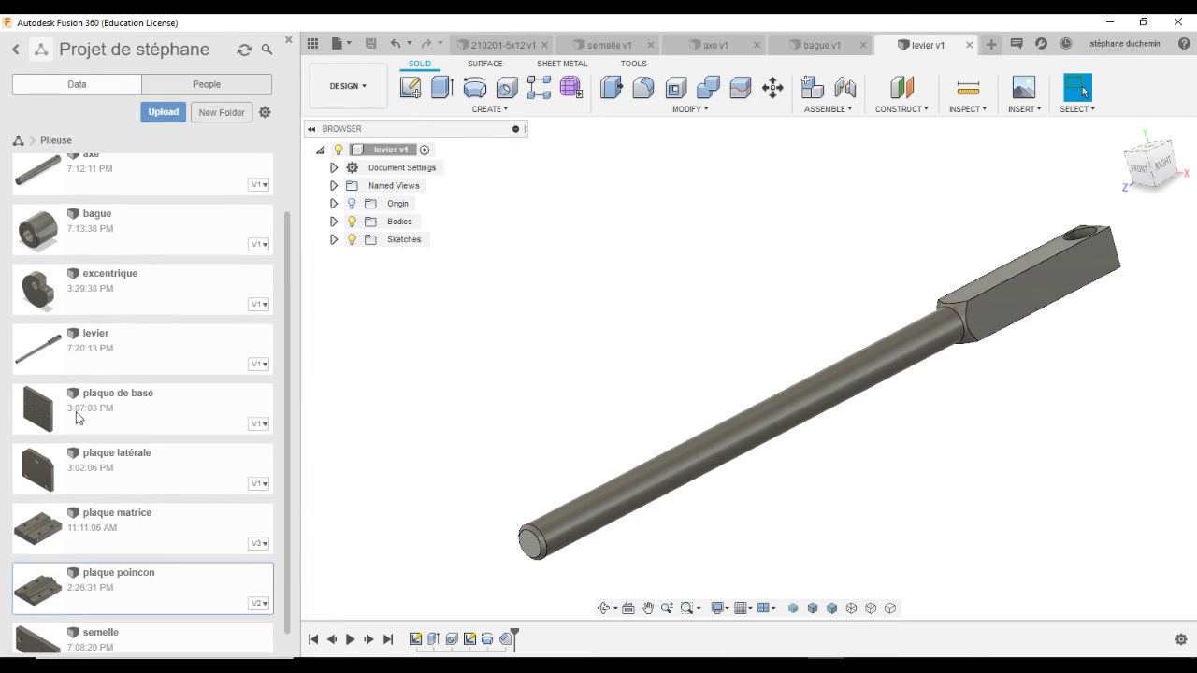
pyautogui.scroll(2, 98, 564)
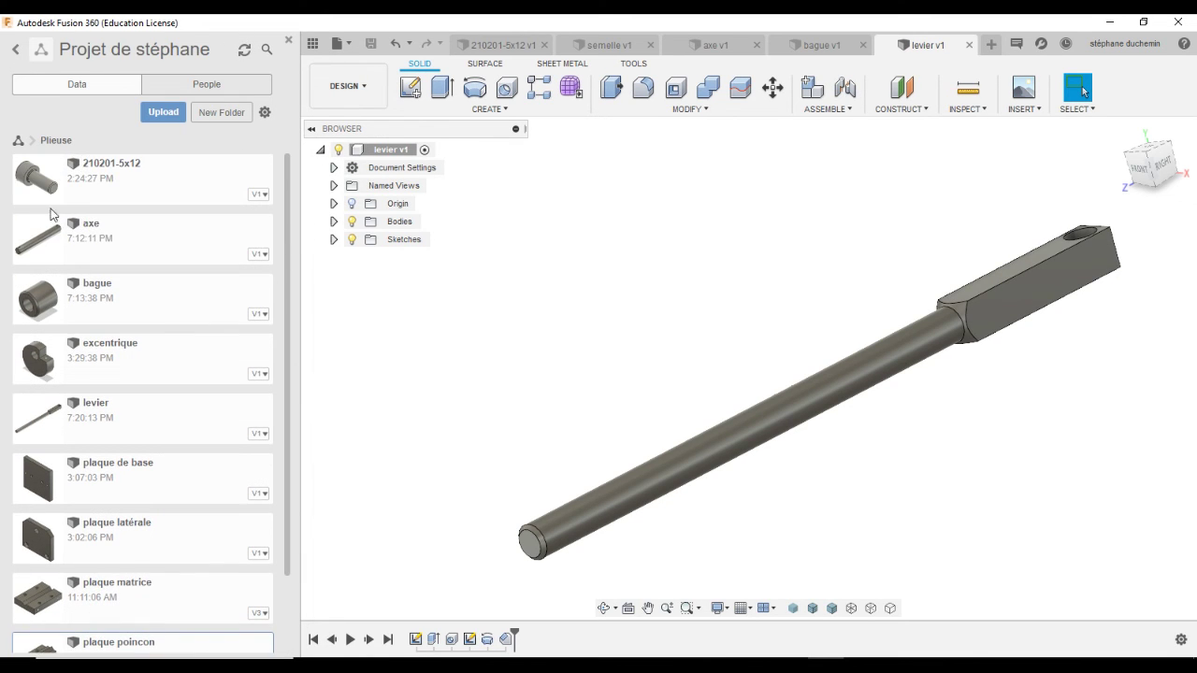
pyautogui.scroll(-2, 65, 259)
pyautogui.scroll(-1, 456, 311)
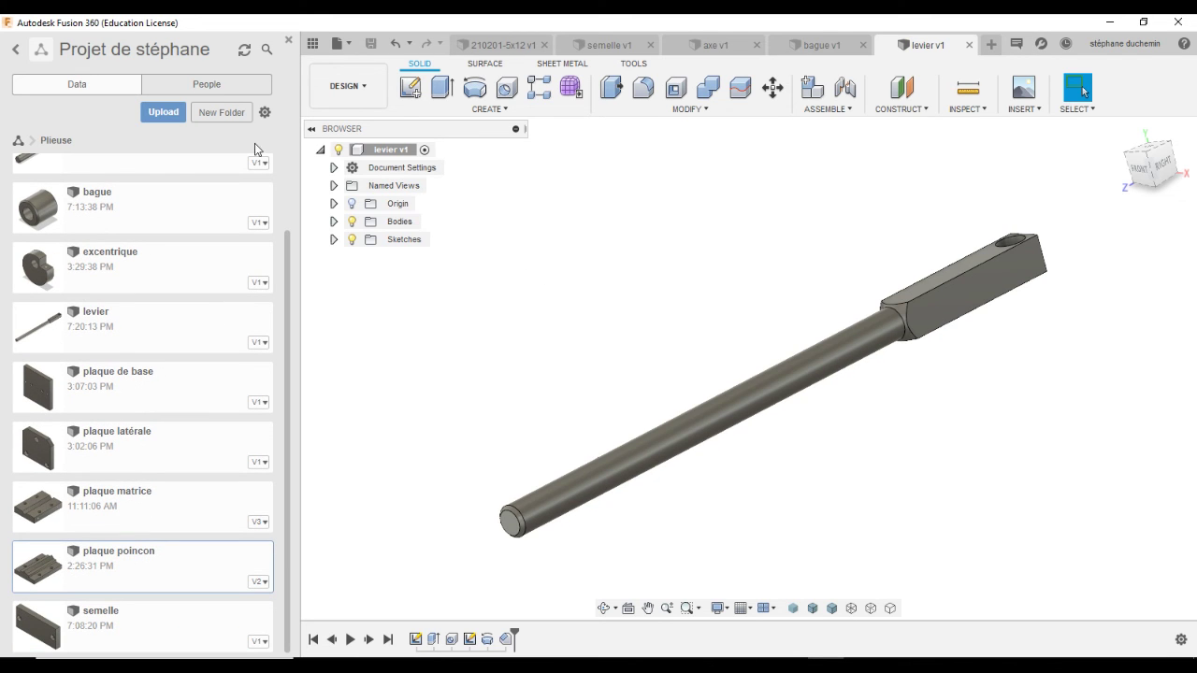
pyautogui.click(16, 49)
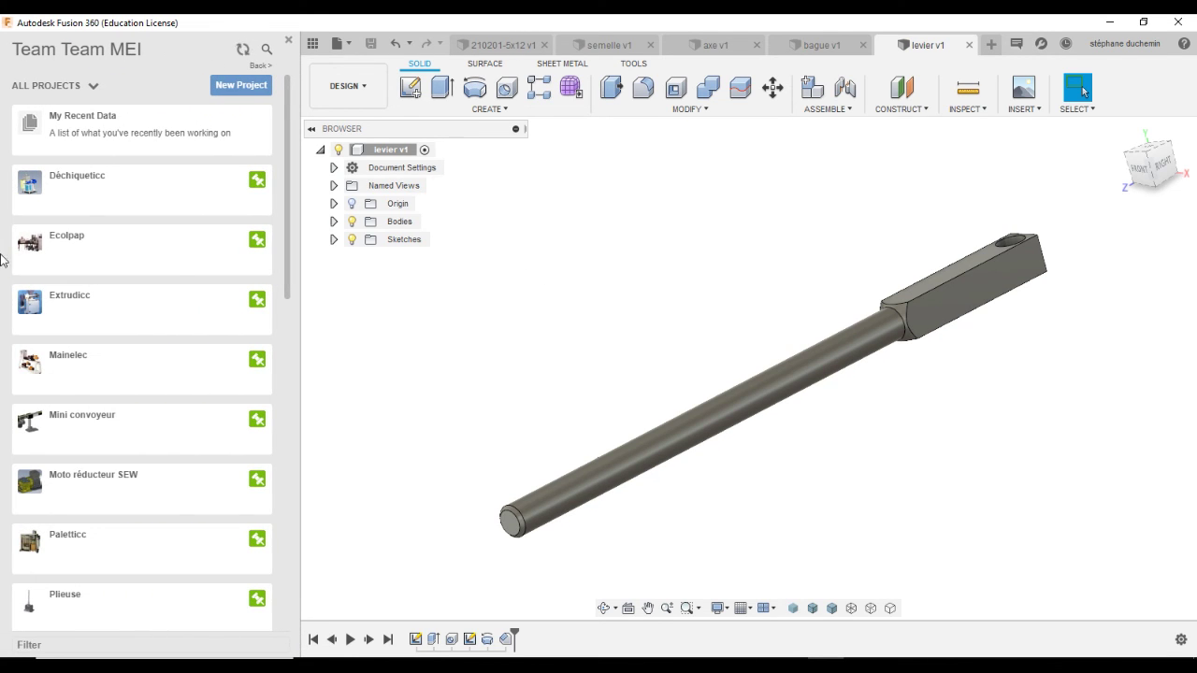